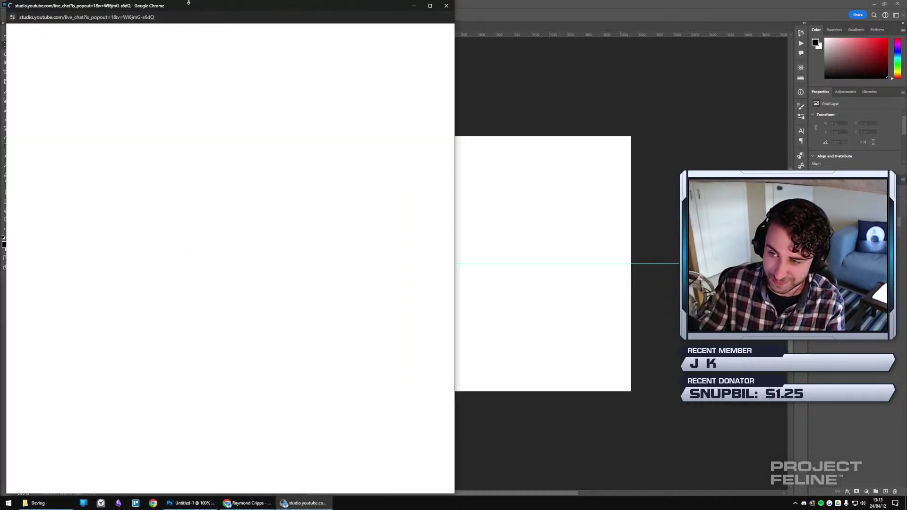
Close the live chat pop-up and check the input level of the default USB microphone in the Windows sound settings.
key("alt+F4")
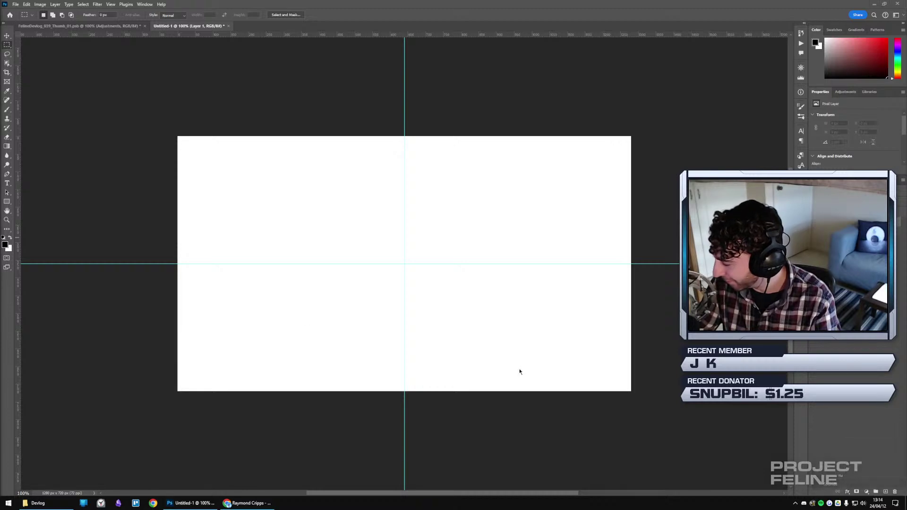
left_click(155, 138)
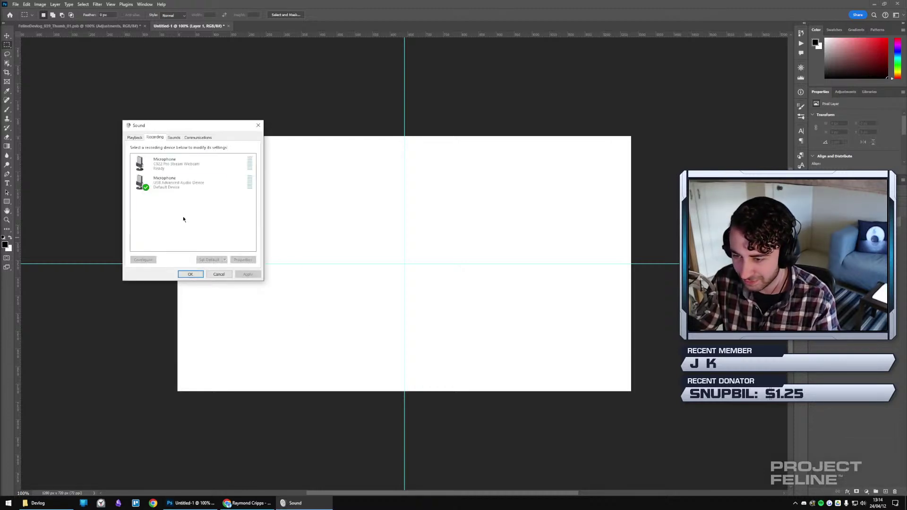
double_click(194, 182)
left_click(176, 164)
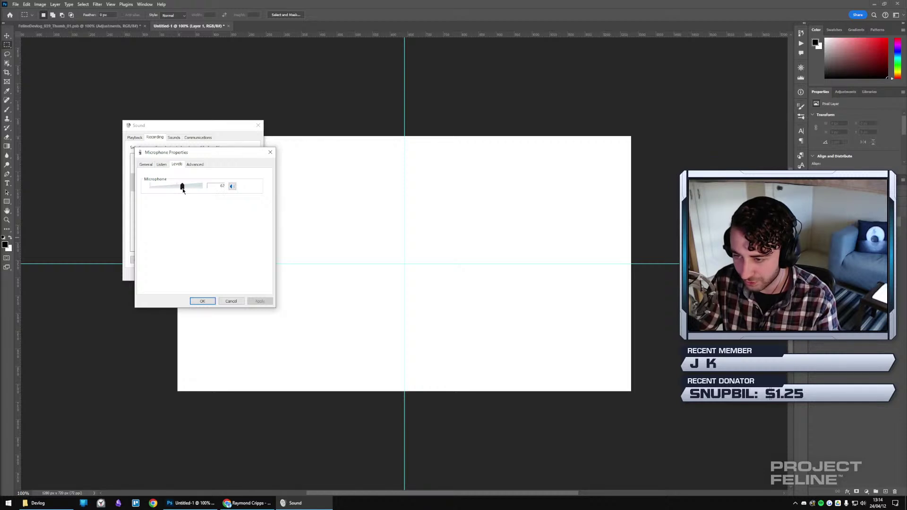
left_click(202, 301)
Check the levels of the default USB Advanced Audio speakers and close the sound settings.
left_click(135, 138)
left_click(198, 239)
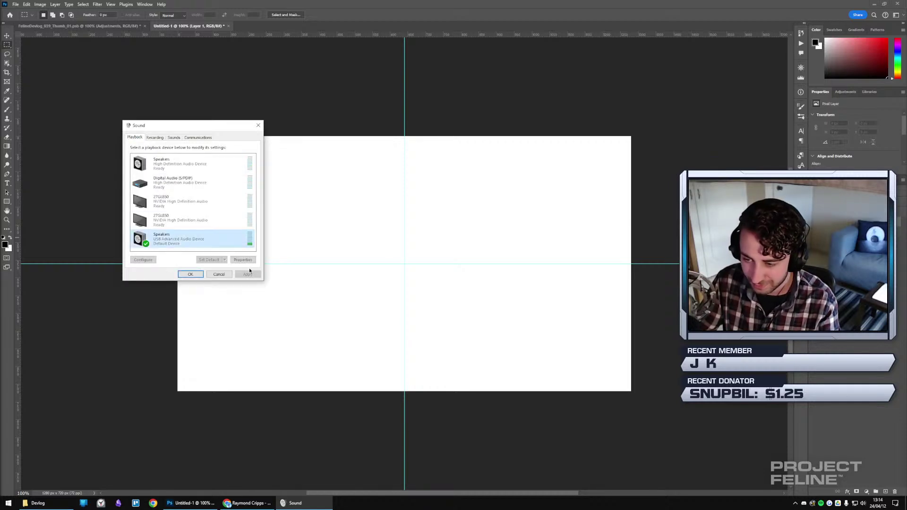
left_click(243, 260)
left_click(162, 165)
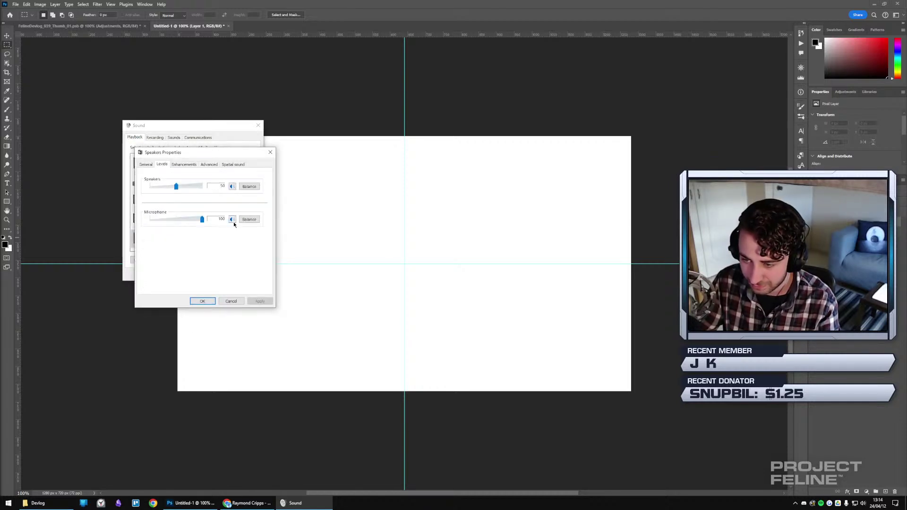
left_click(203, 303)
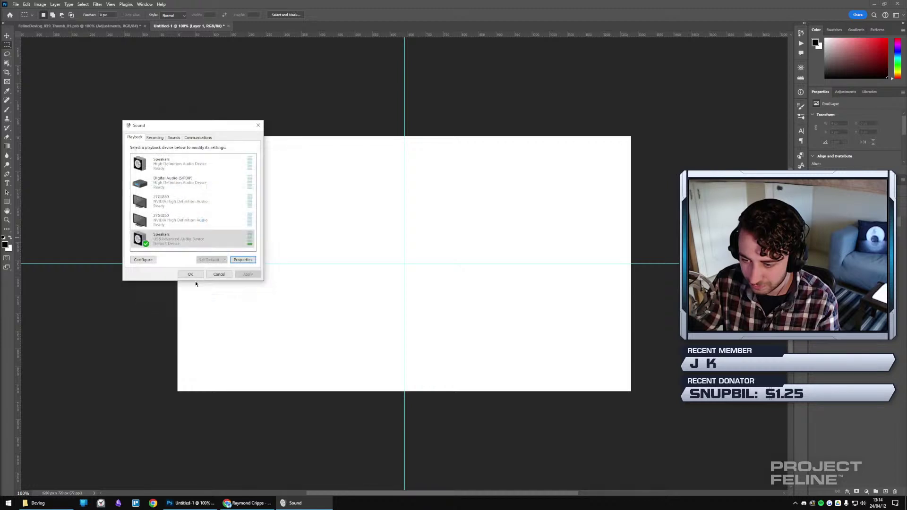
left_click(202, 268)
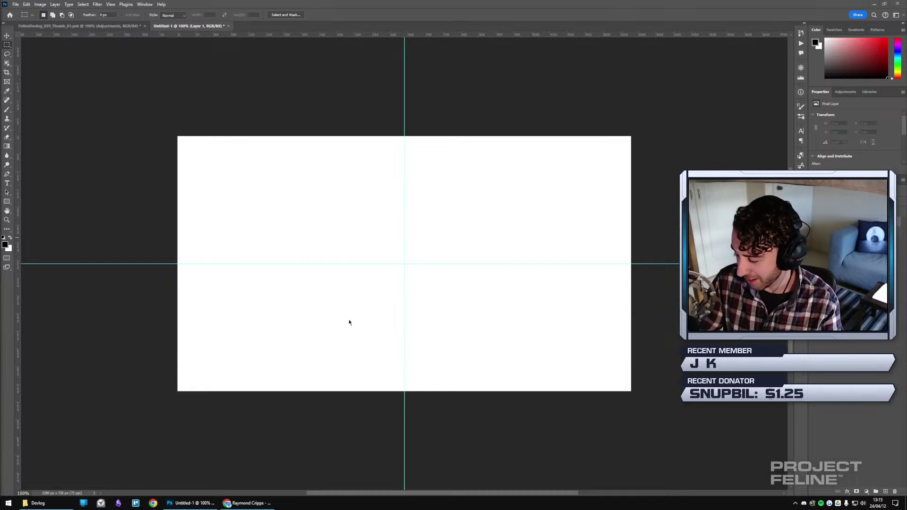
Hide the rulers around the blank Untitled-1 canvas and close the live chat pop-up.
key("ctrl+r")
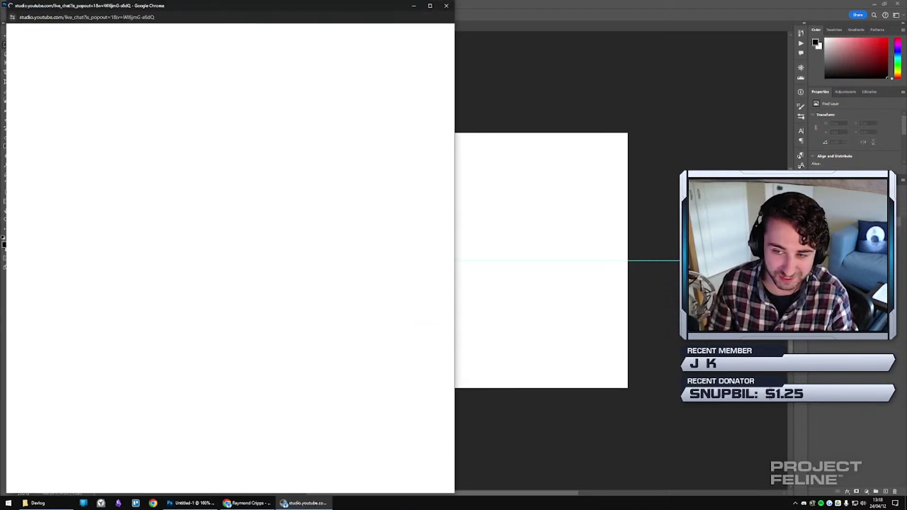
key("ctrl+w")
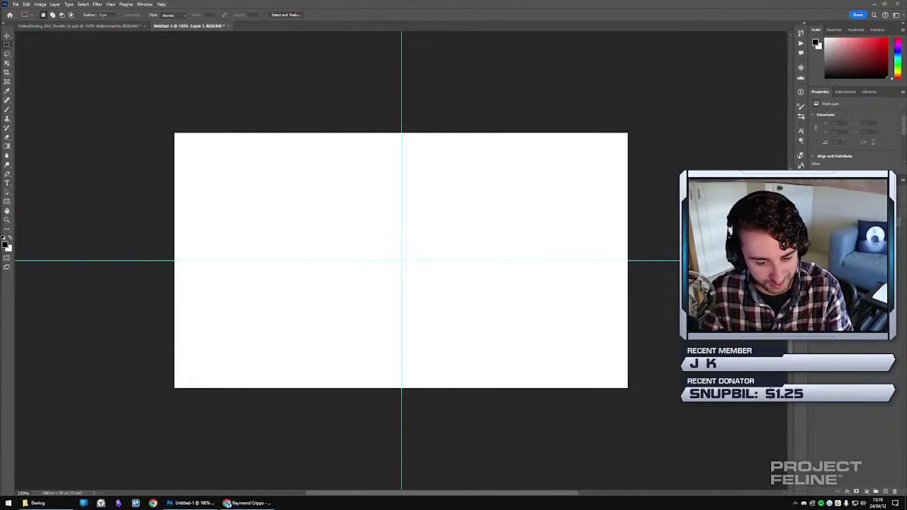
View the FelineDevlog_039_Thumb_01.psb artwork at thumbnail size and at 100% zoom.
left_click(76, 26)
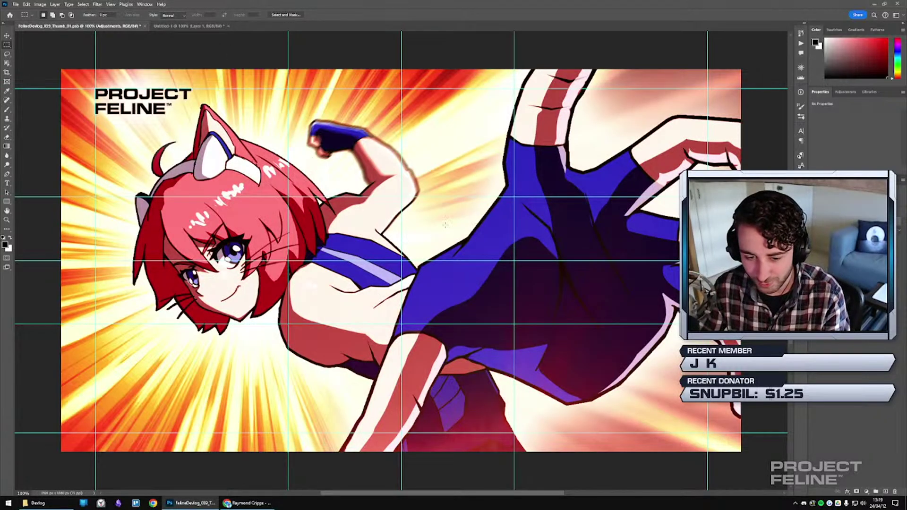
scroll(444, 225, "down", 5)
left_click_drag(447, 220, 393, 232)
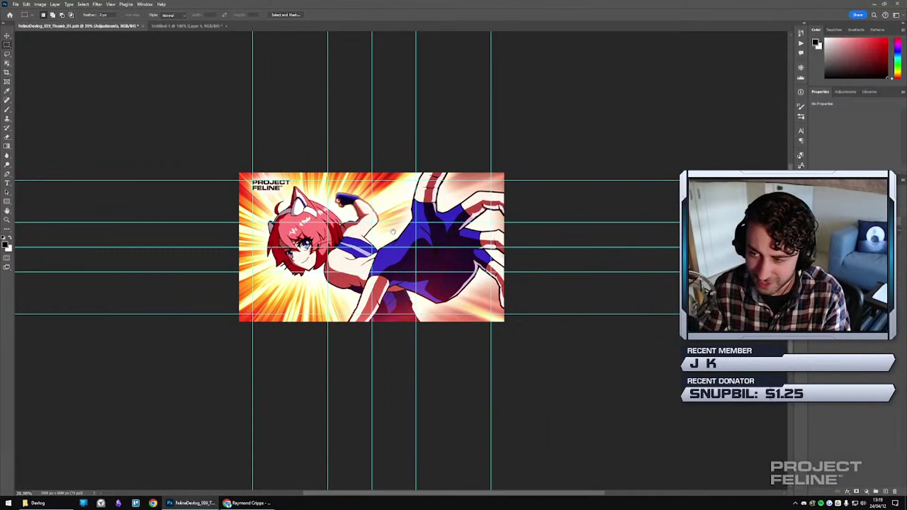
scroll(393, 231, "up", 1)
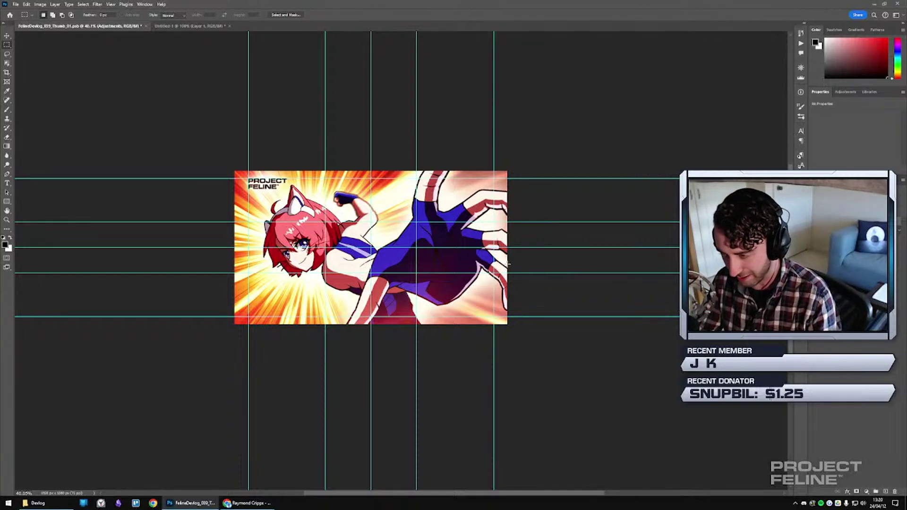
key("ctrl+1")
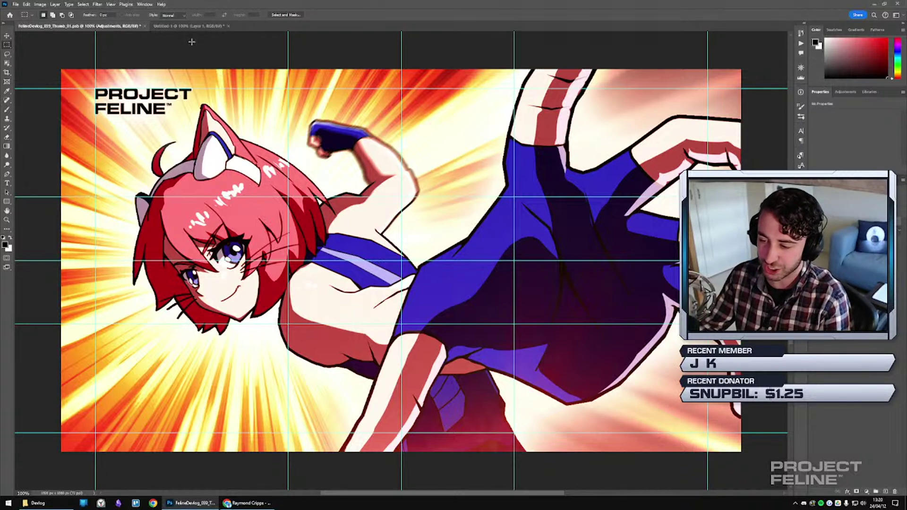
Compare the blank Untitled-1 canvas with the FelineDevlog_039_Thumb_01.psb artwork.
left_click(174, 26)
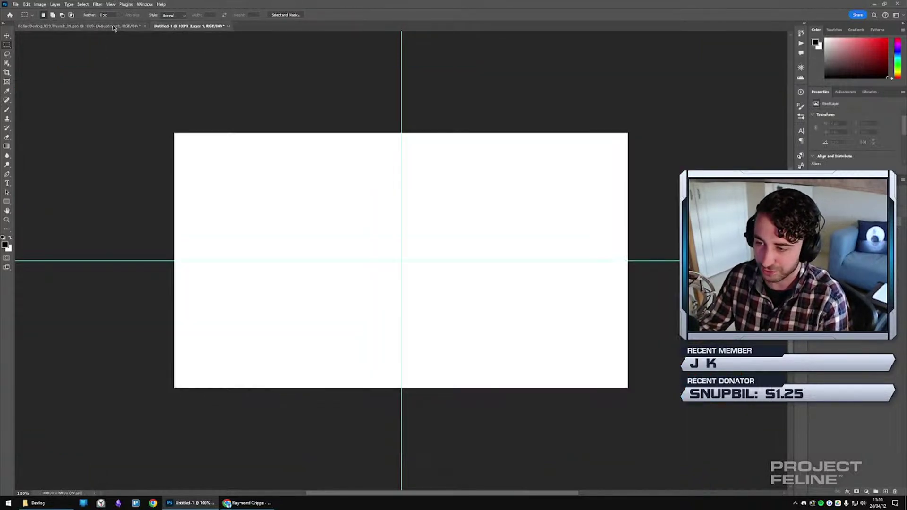
left_click(70, 26)
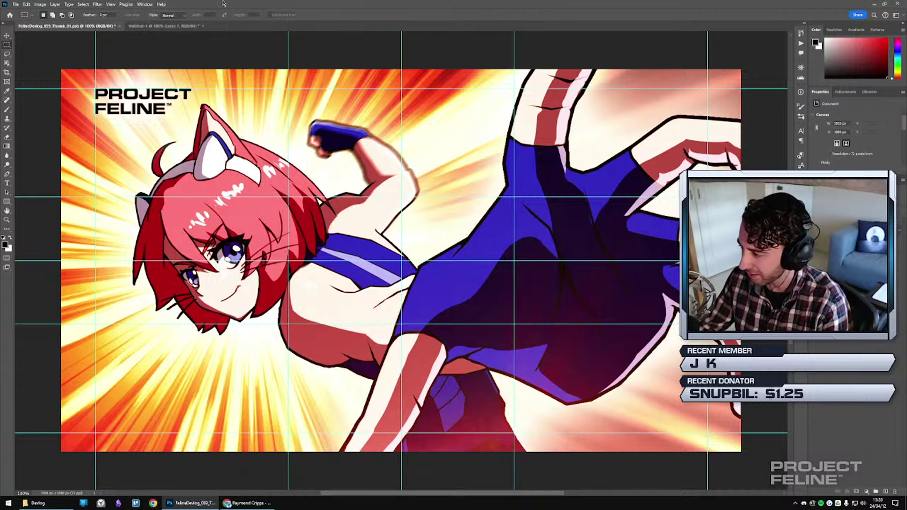
left_click(165, 28)
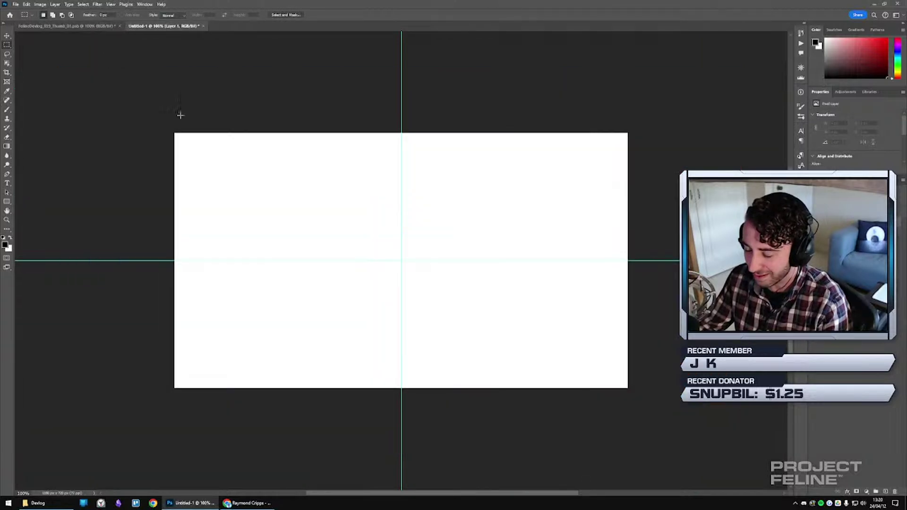
scroll(281, 150, "up", 3)
scroll(282, 152, "down", 2)
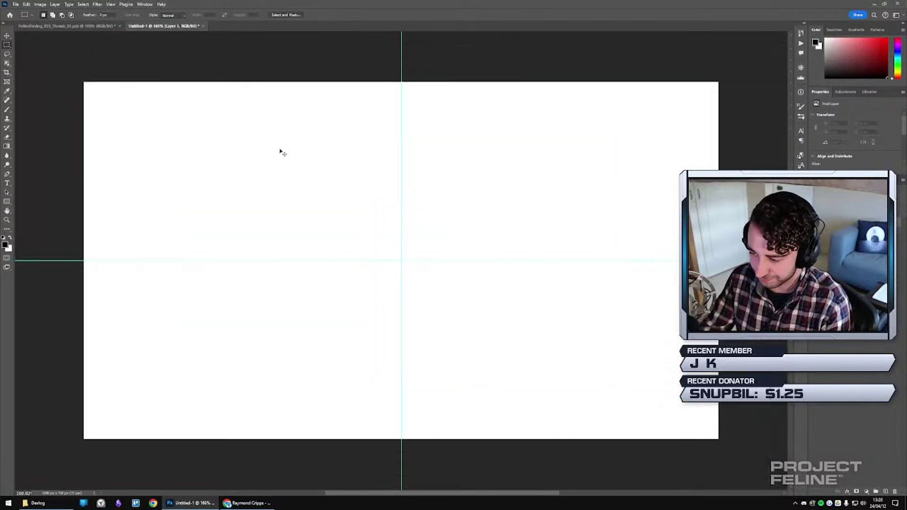
scroll(282, 153, "down", 1)
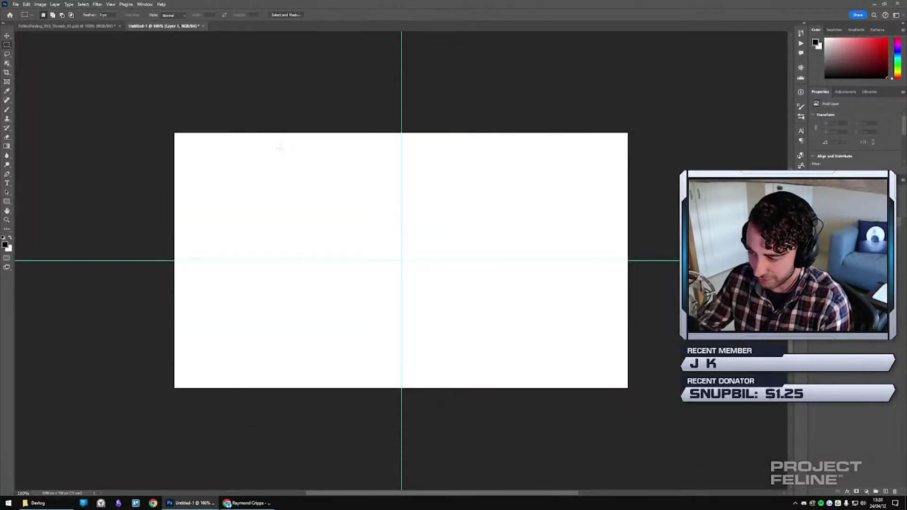
left_click(82, 28)
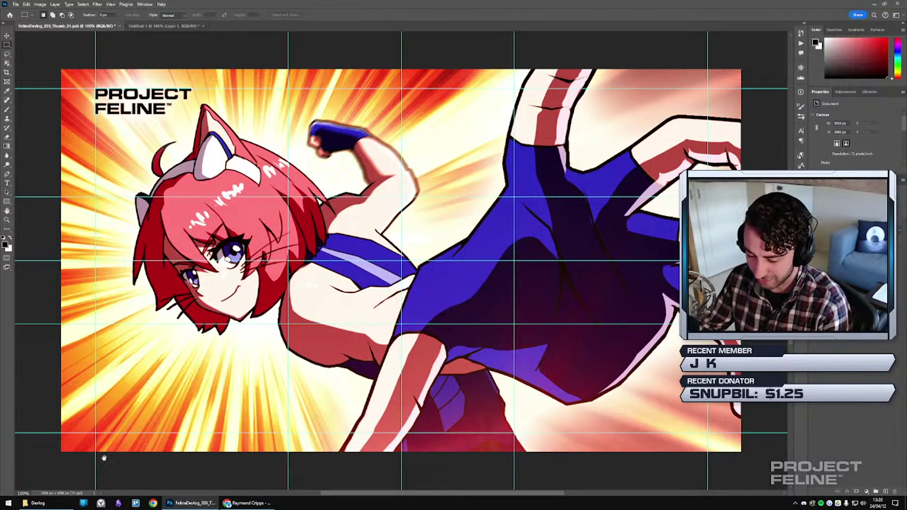
Look through the Devlog exports folder for the FelineDevlog_038 thumbnail files, then return to the artwork.
left_click(70, 502)
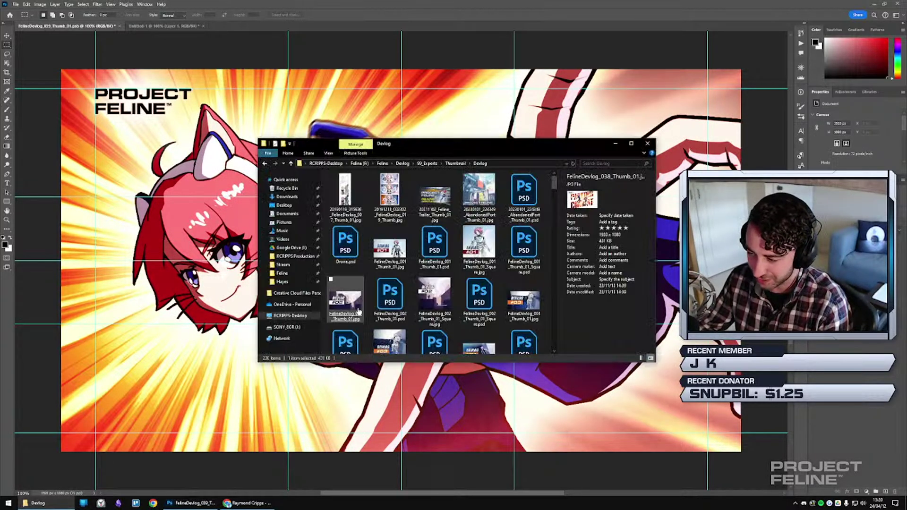
scroll(516, 326, "down", 3)
scroll(516, 326, "down", 20)
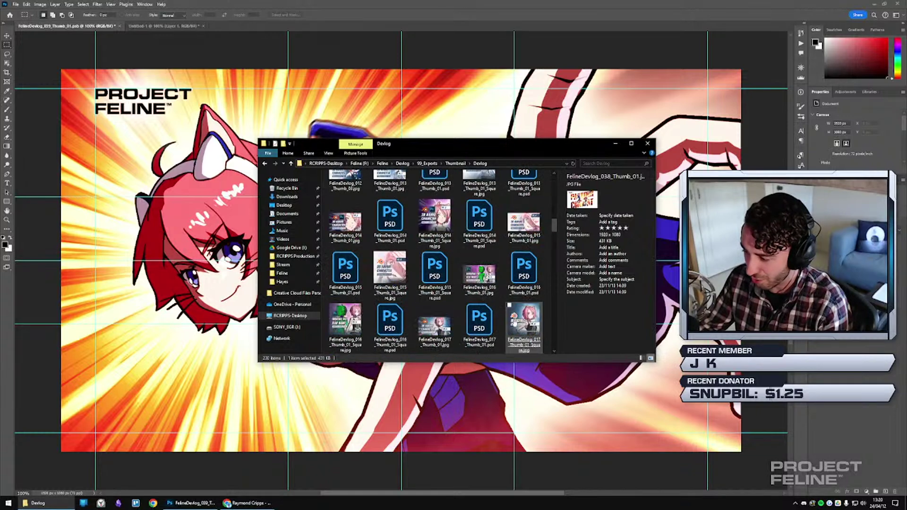
scroll(511, 328, "down", 3)
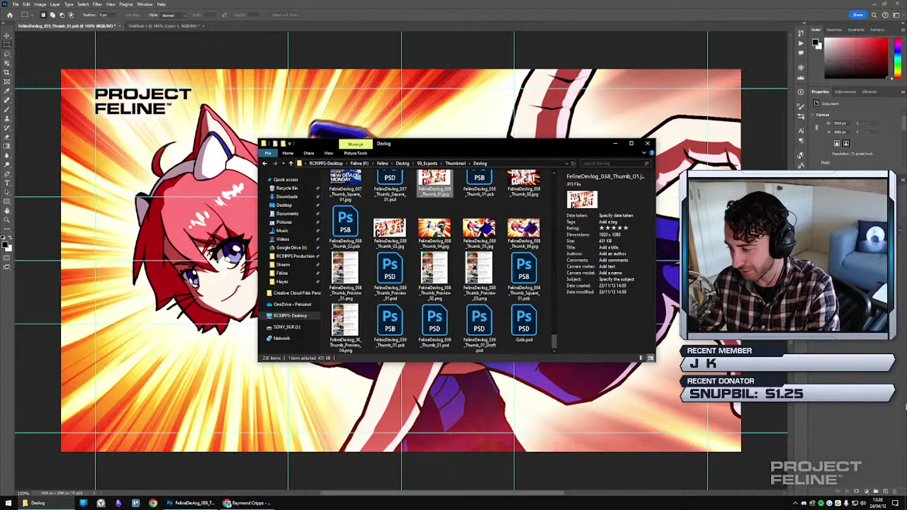
left_click(550, 283)
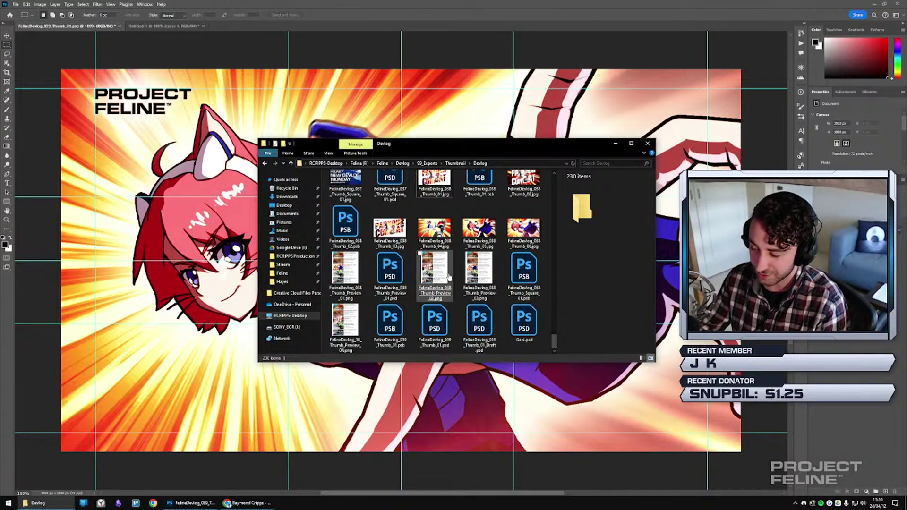
scroll(482, 258, "up", 2)
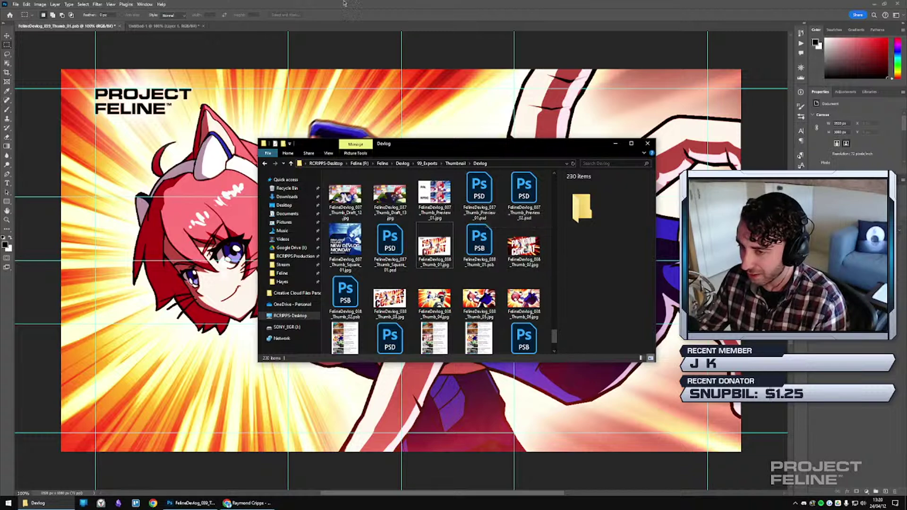
left_click(387, 4)
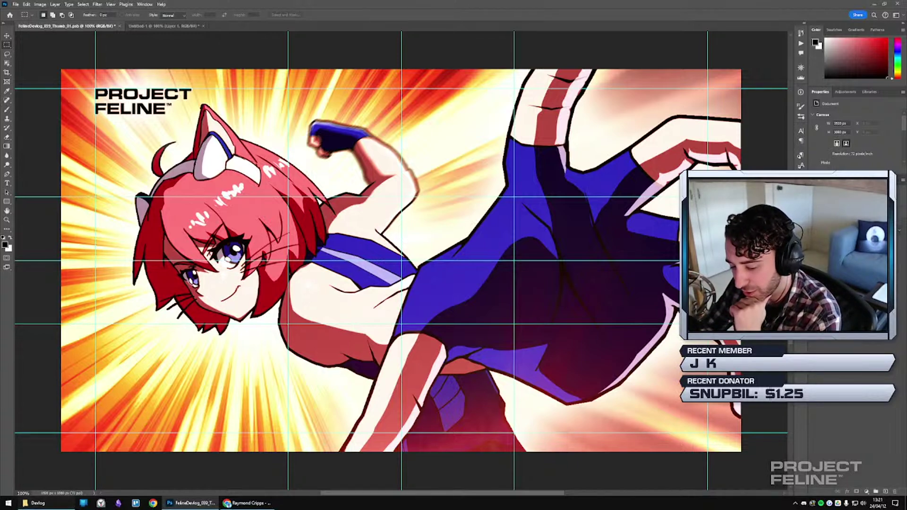
Open FelineDevlog_038_Thumb_01.jpg from the Devlog folder in a maximized image viewer.
left_click(37, 502)
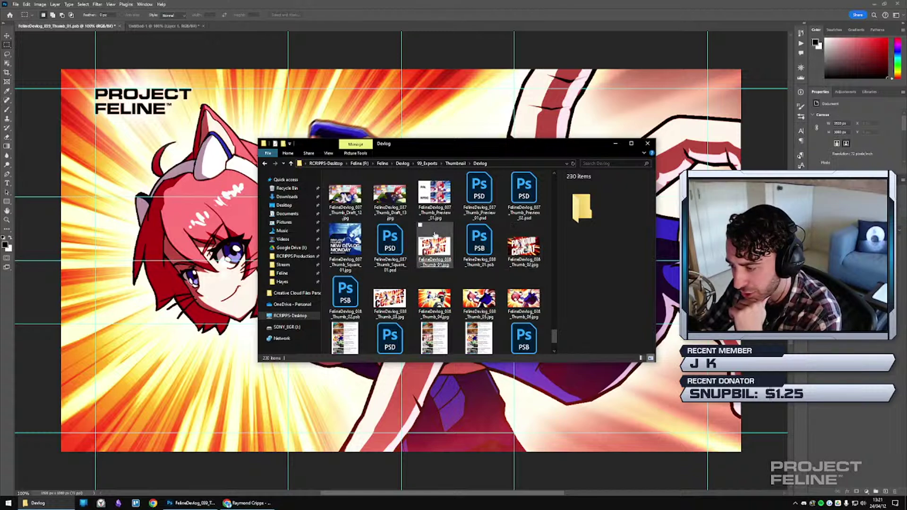
left_click(435, 235)
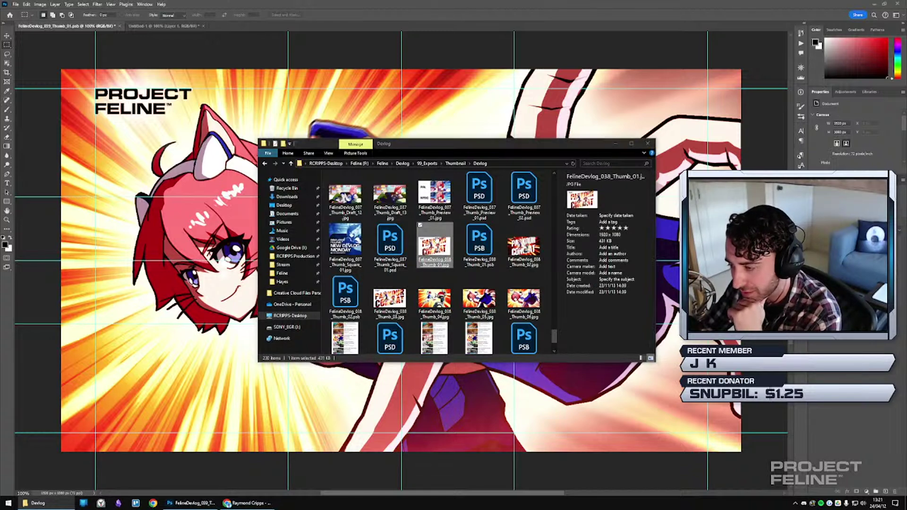
double_click(435, 236)
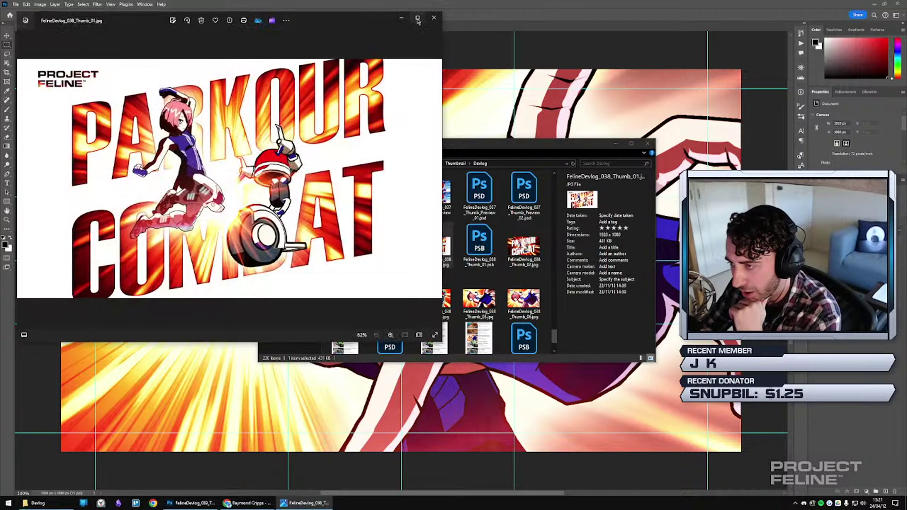
left_click(417, 19)
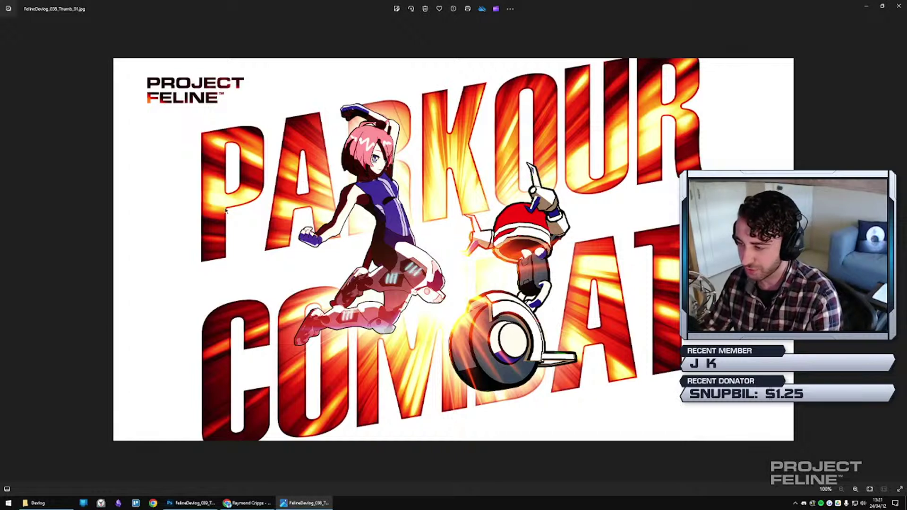
Compare FelineDevlog_038 thumbnails 01 to 04, return to Thumb_02 and restore the image viewer to its smaller window.
key("Right")
key("Left")
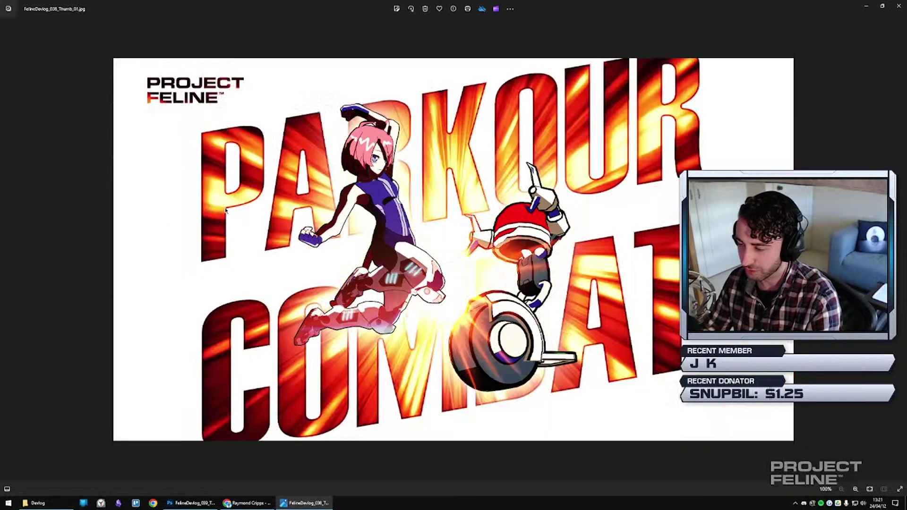
key("Right")
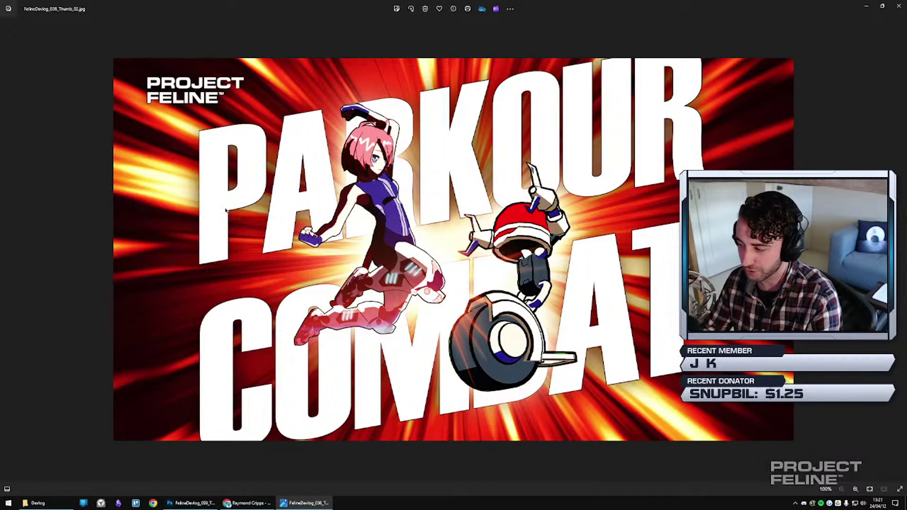
key("Right")
key("Right")
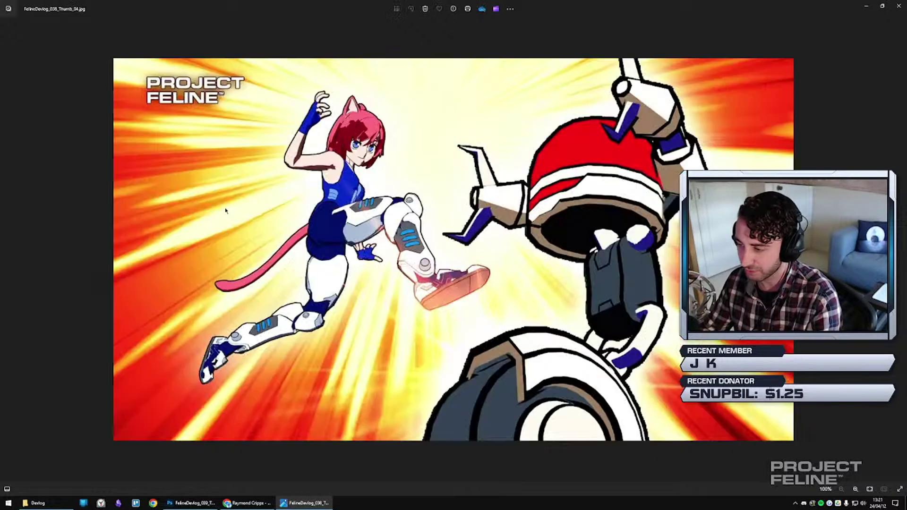
key("Left")
key("Left")
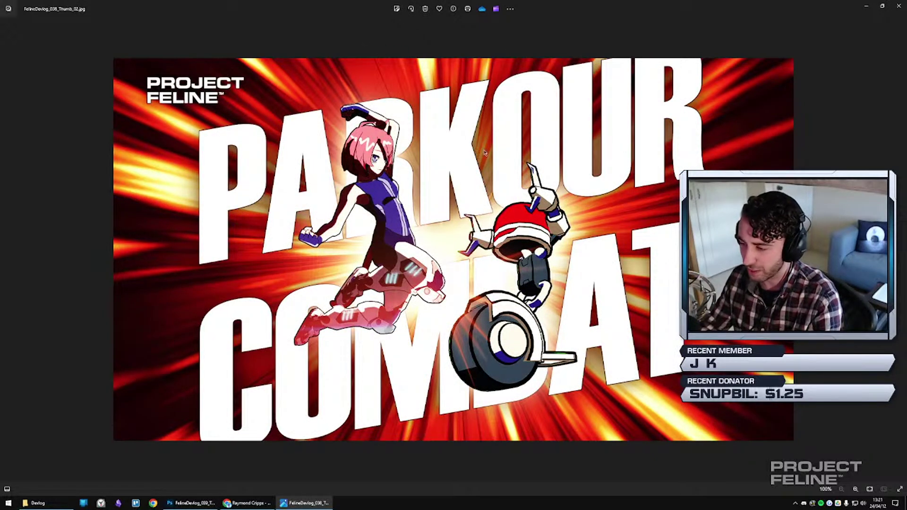
double_click(642, 5)
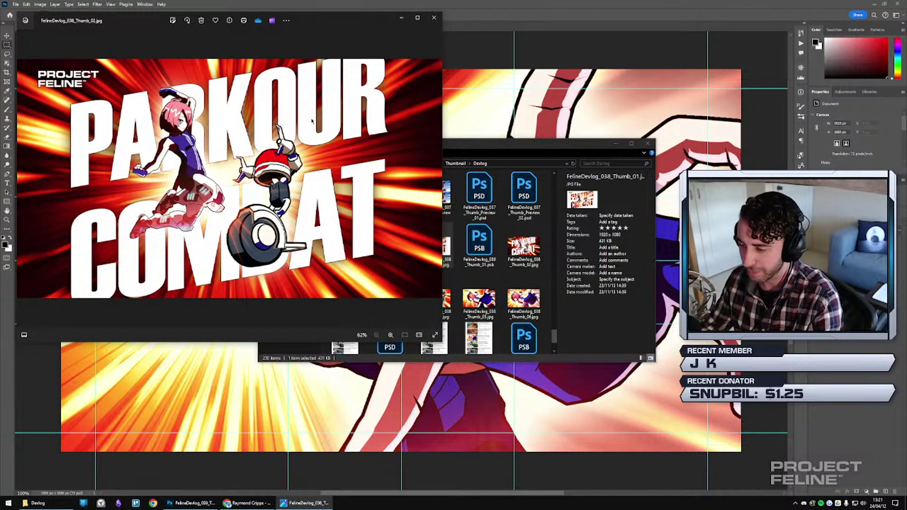
Browse onward through the FelineDevlog_038 thumbnail variants to FelineDevlog_038_Thumb_06.jpg.
key("Right")
key("Right")
key("Right")
key("Right")
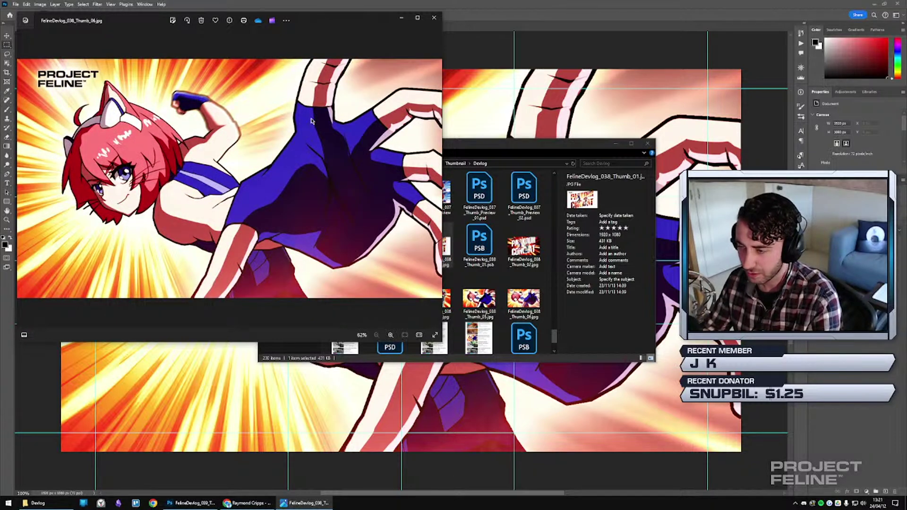
Browse the devlog thumbnails to FelineDevlog_038_Thumb_02.jpg, inspect its wheeled robot up close, and close the image viewer.
key("Right")
key("Right")
key("Right")
key("Right")
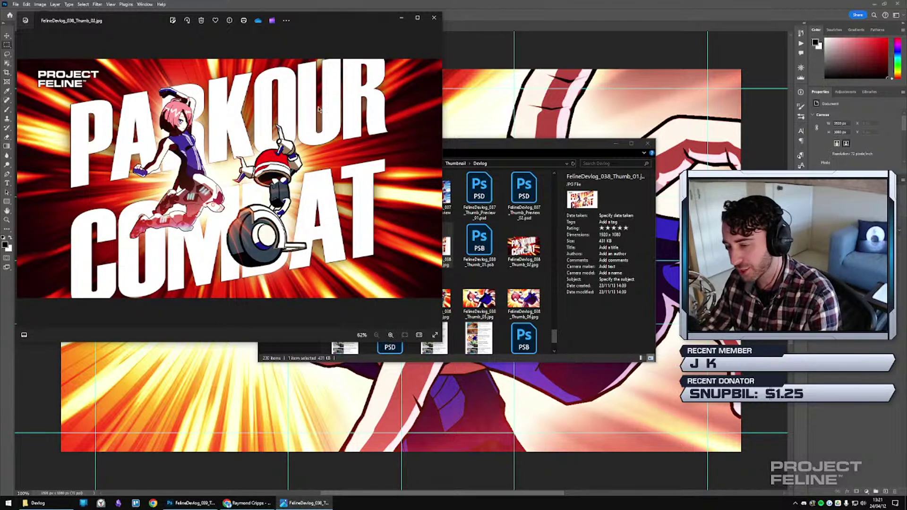
scroll(319, 145, "up", 4)
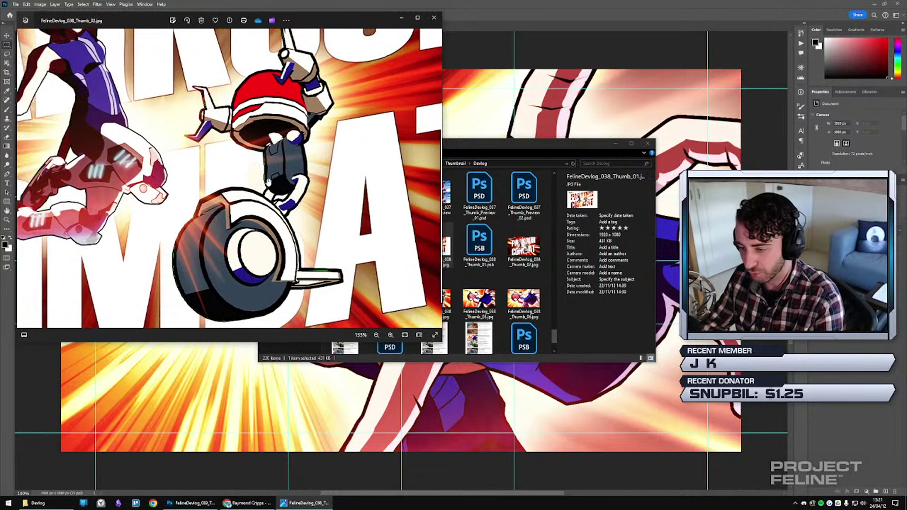
scroll(259, 187, "up", 3)
scroll(258, 187, "down", 3)
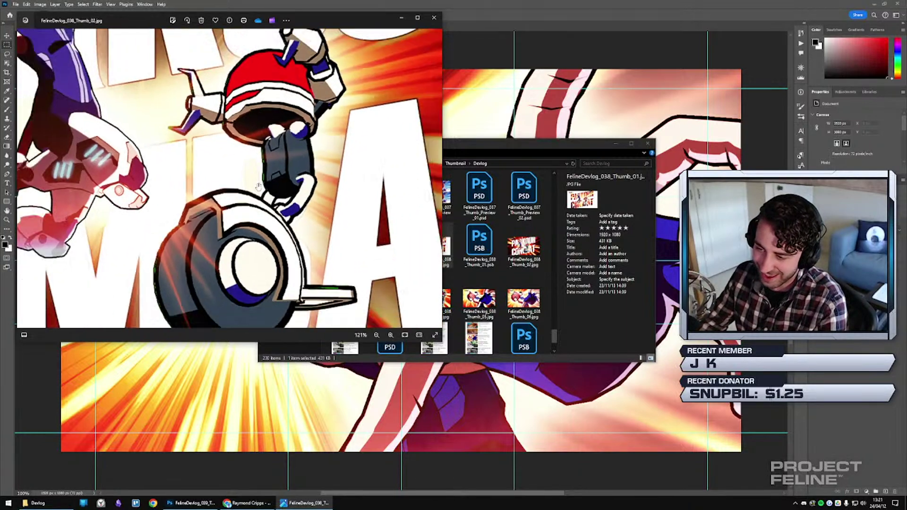
scroll(258, 187, "down", 4)
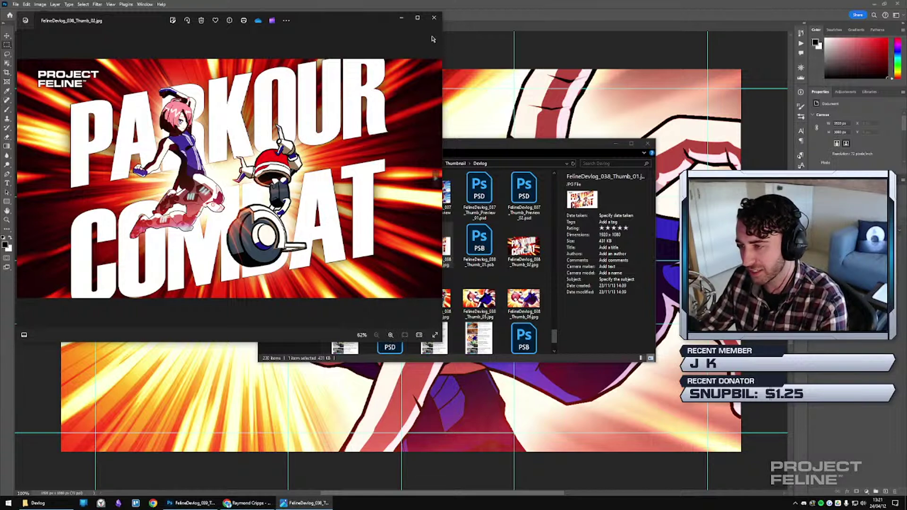
left_click(433, 18)
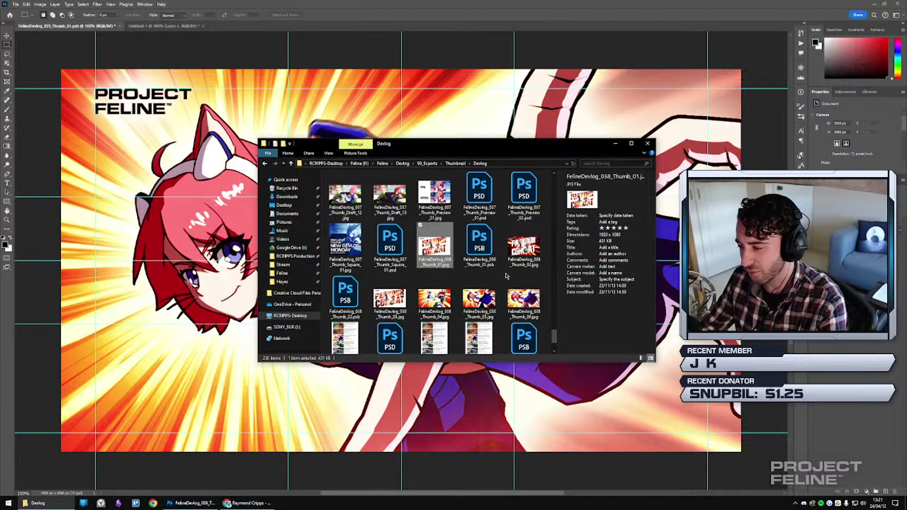
Compare the FelineDevlog_038_Thumb_02.jpg and FelineDevlog_038_Thumb_06.jpg files in the Devlog folder.
left_click(524, 251)
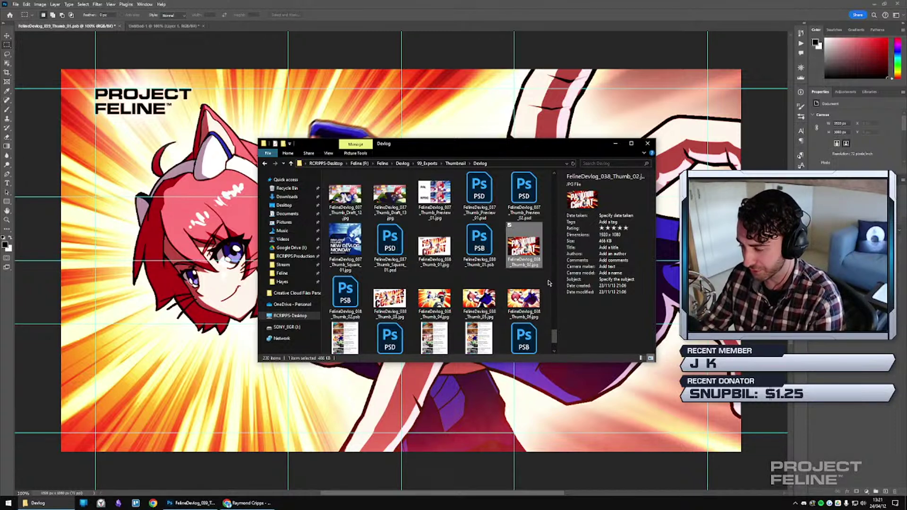
scroll(548, 282, "down", 1)
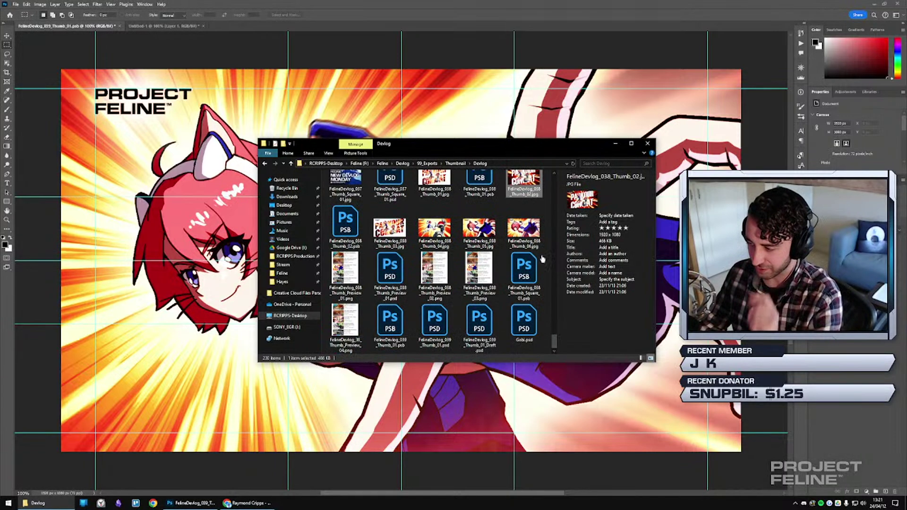
left_click(527, 242)
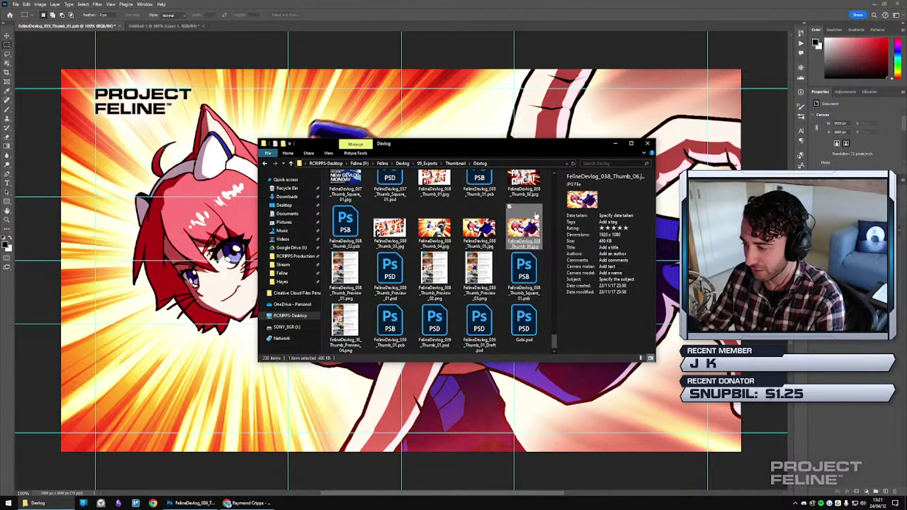
left_click_drag(525, 196, 541, 228)
left_click(541, 228)
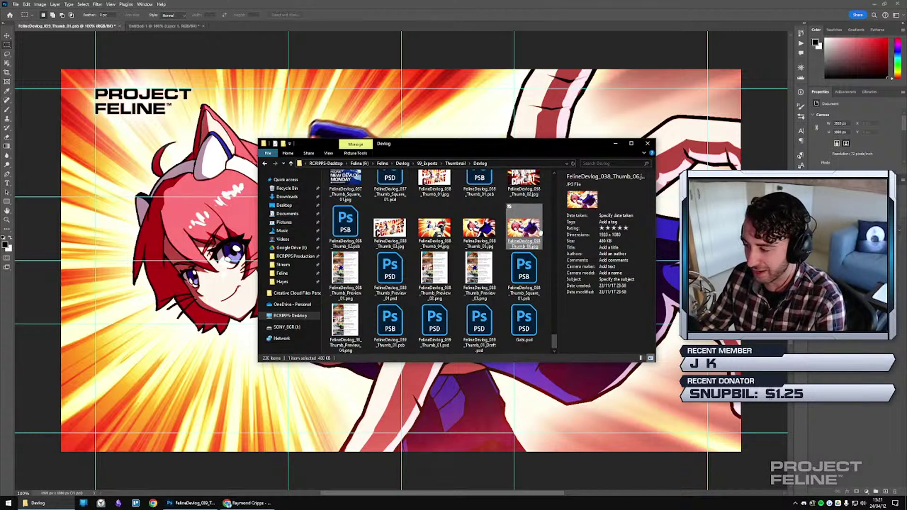
scroll(541, 229, "up", 2)
left_click(546, 266)
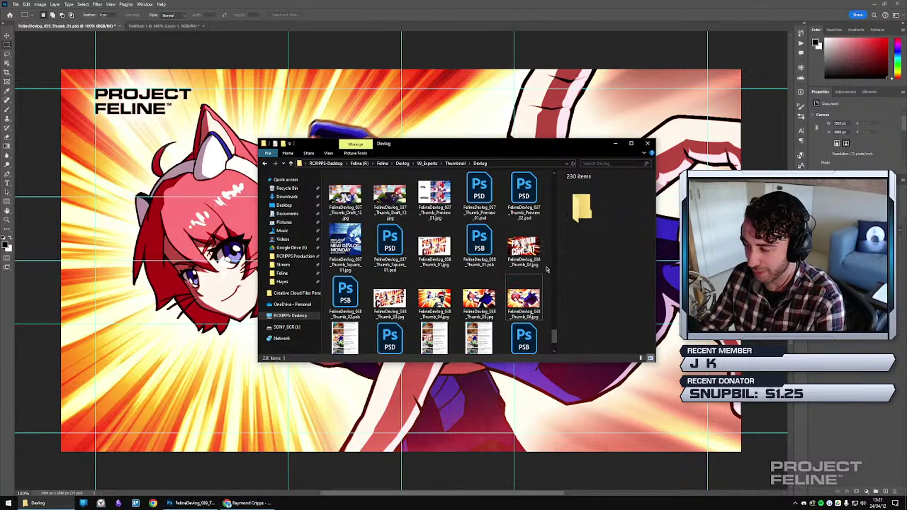
left_click_drag(530, 250, 521, 306)
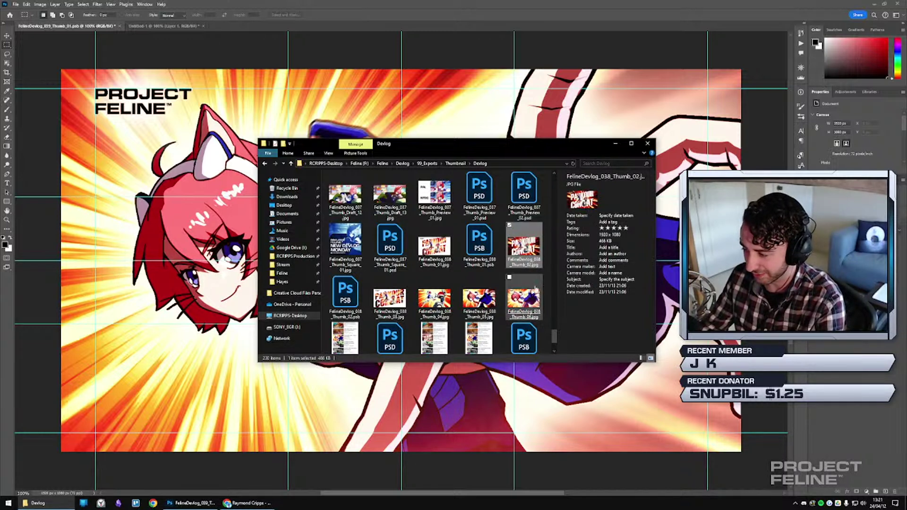
left_click(550, 280)
left_click(524, 247)
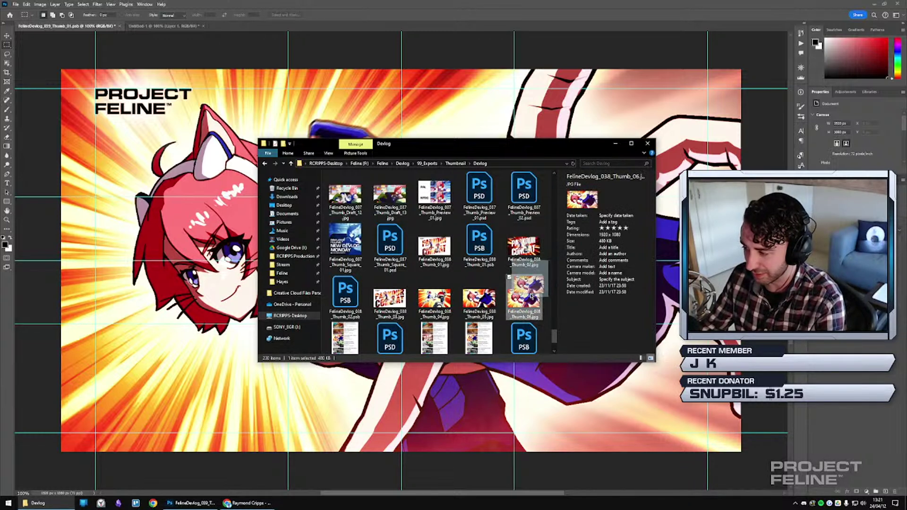
left_click_drag(525, 244, 526, 246)
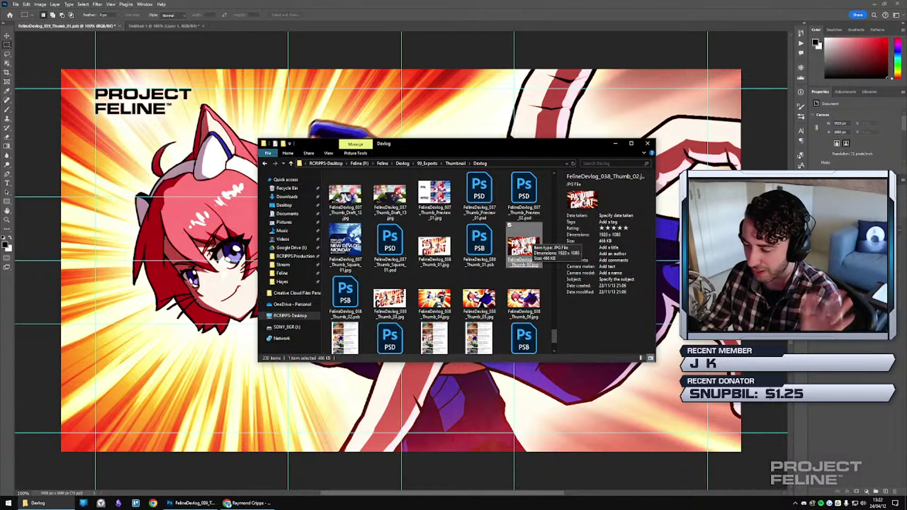
View FelineDevlog_038_Thumb_04.jpg from the Devlog folder in the image viewer and close it.
scroll(533, 243, "down", 1)
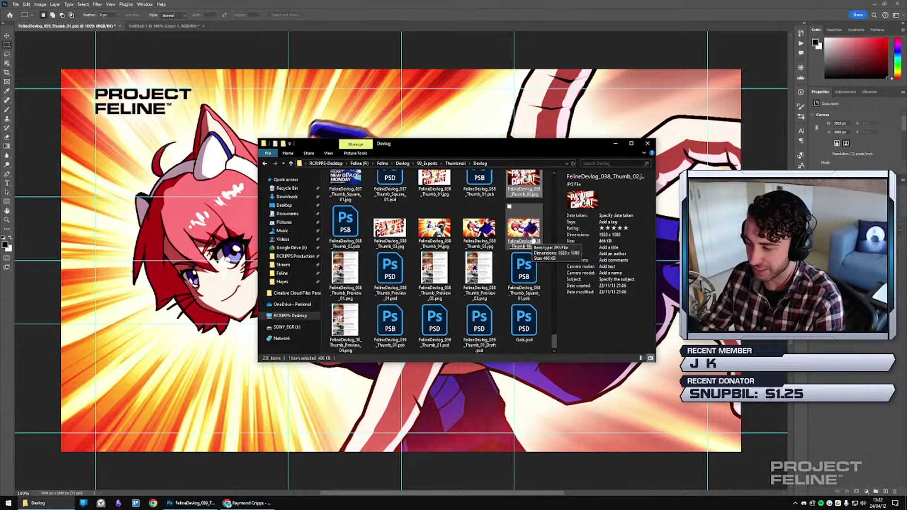
left_click(434, 229)
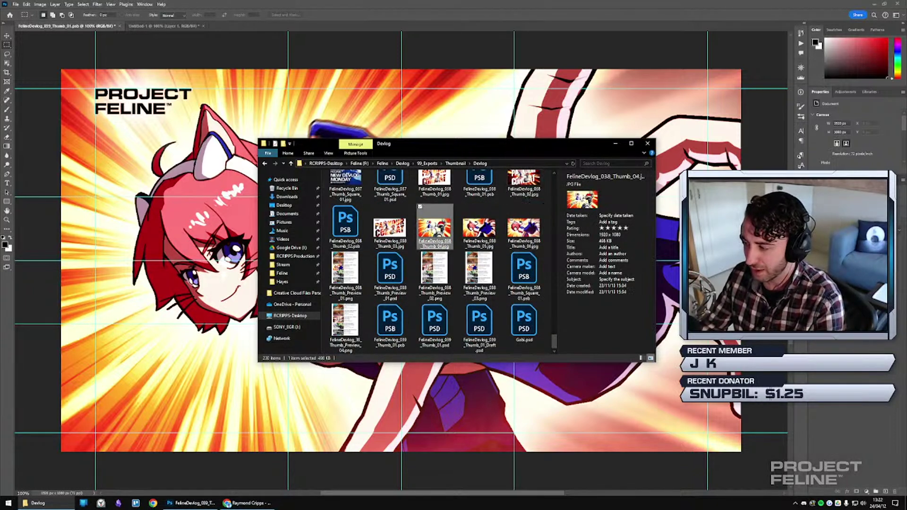
double_click(433, 229)
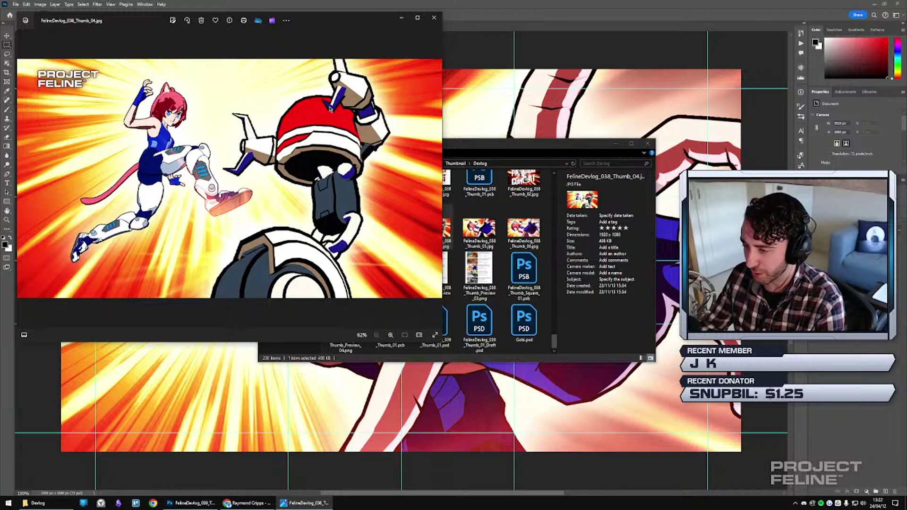
left_click(434, 19)
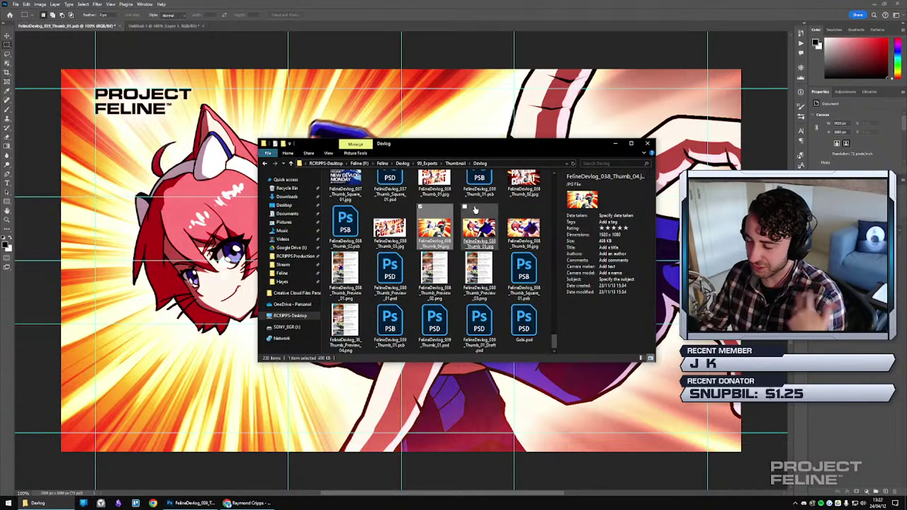
In the Untitled-1 document, select the canvas's upper-left quadrant up to the centre guides and turn the selection into a layer mask.
left_click(462, 224)
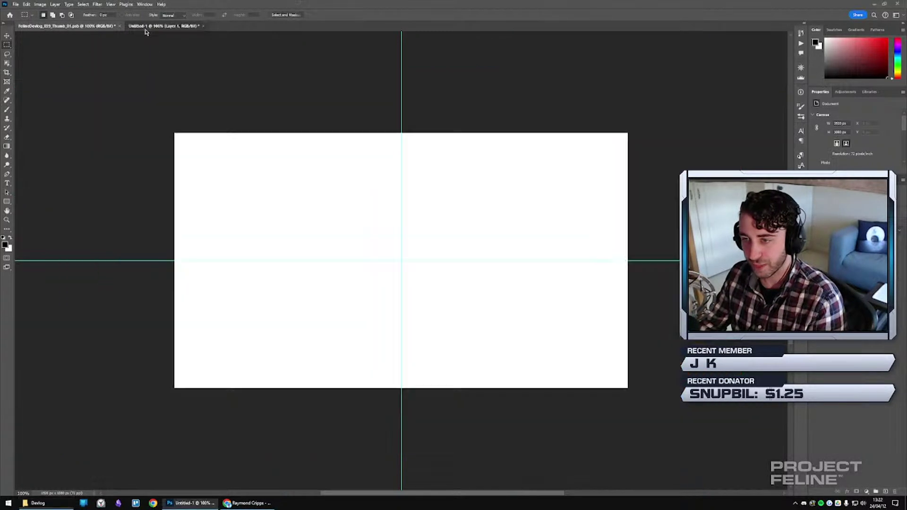
left_click(146, 27)
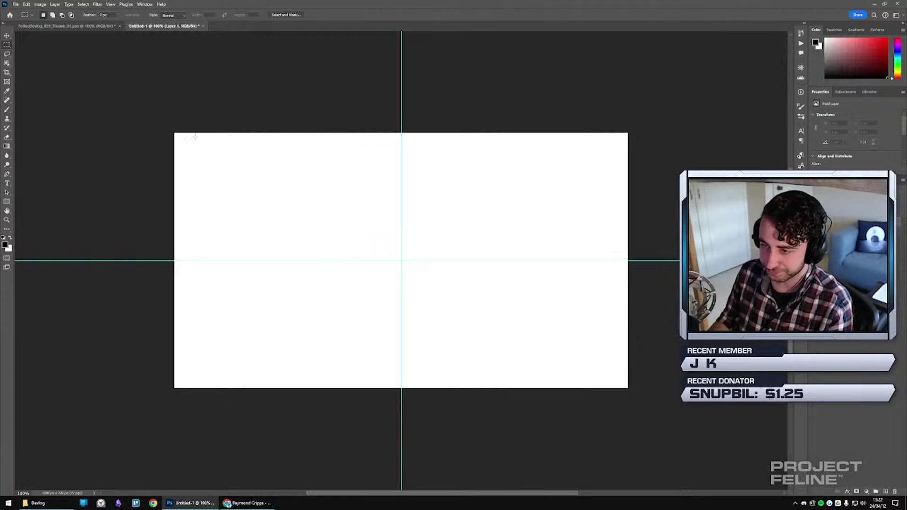
left_click_drag(158, 122, 404, 260)
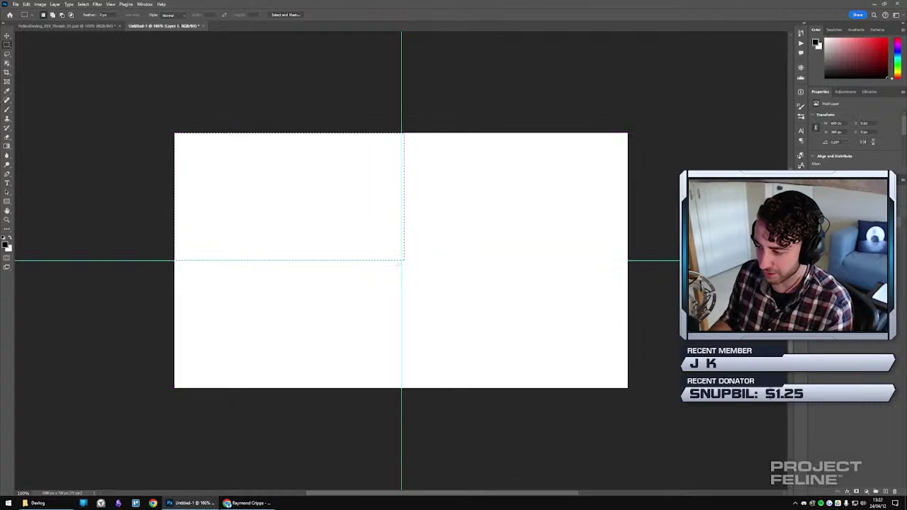
left_click_drag(126, 114, 401, 258)
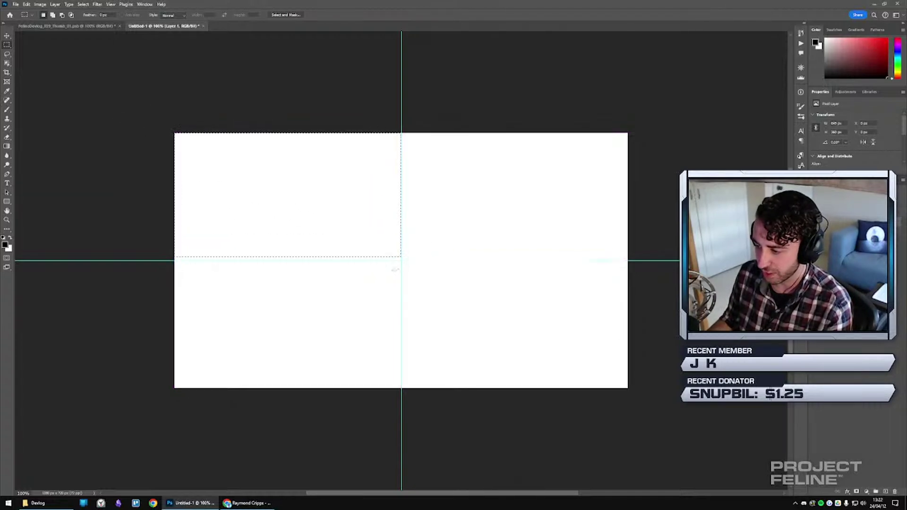
left_click_drag(161, 135, 401, 259)
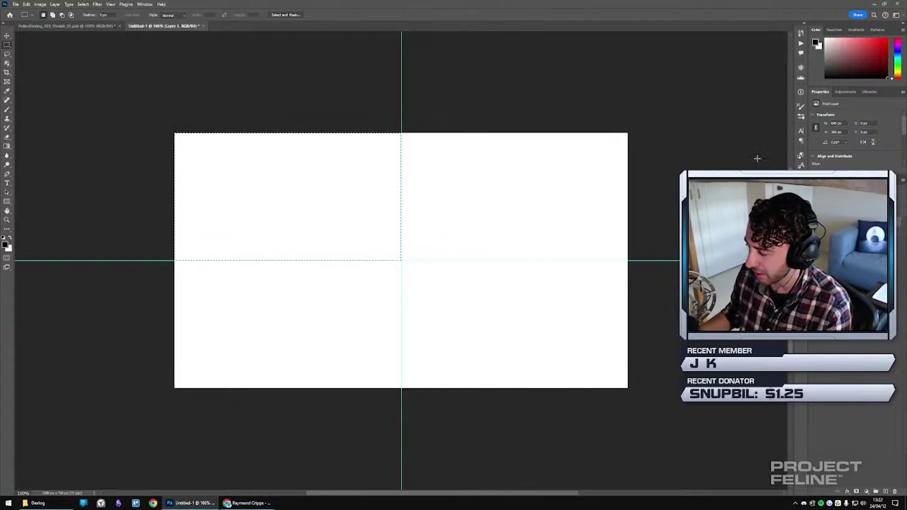
left_click(856, 491)
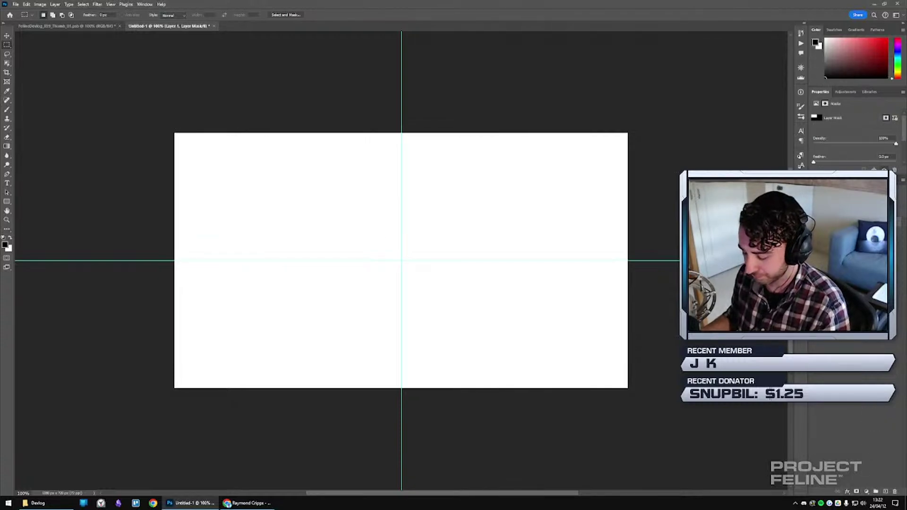
Create a new layer group and mask it to the canvas's upper-right quadrant.
left_click(876, 491)
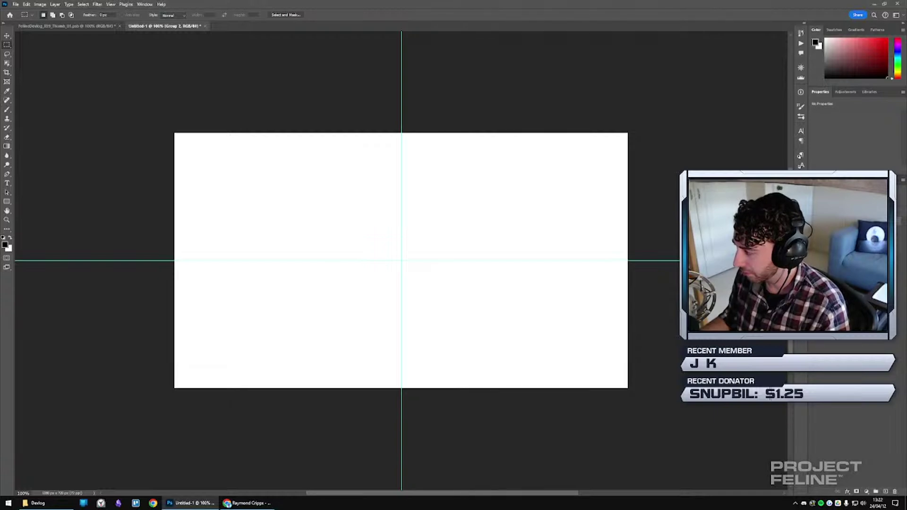
left_click(846, 273)
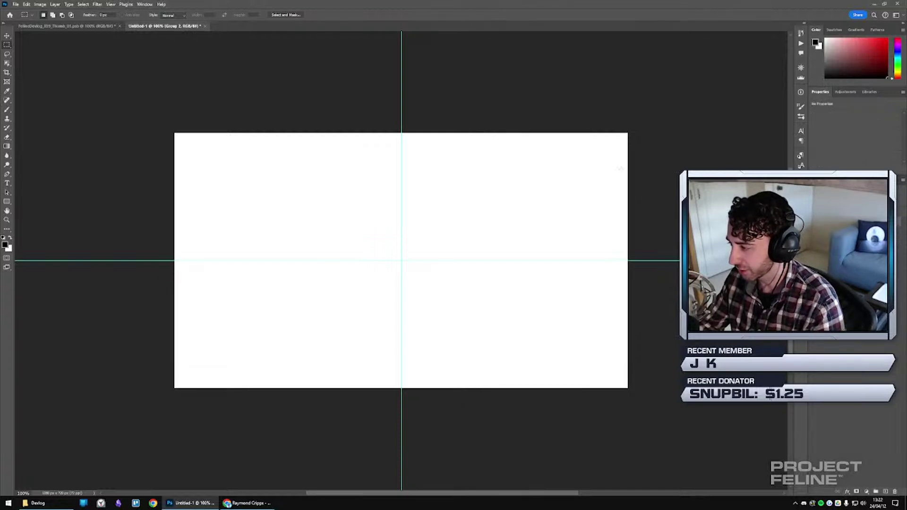
left_click_drag(627, 133, 401, 260)
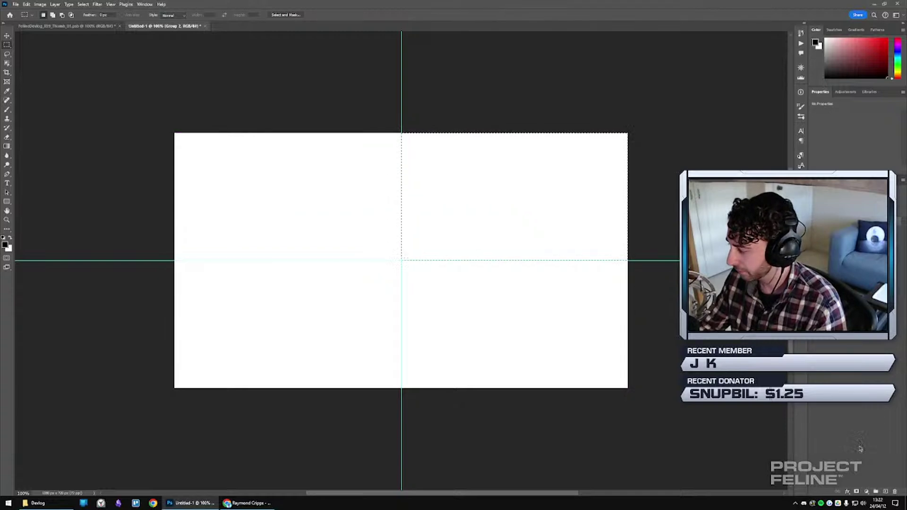
left_click(856, 492)
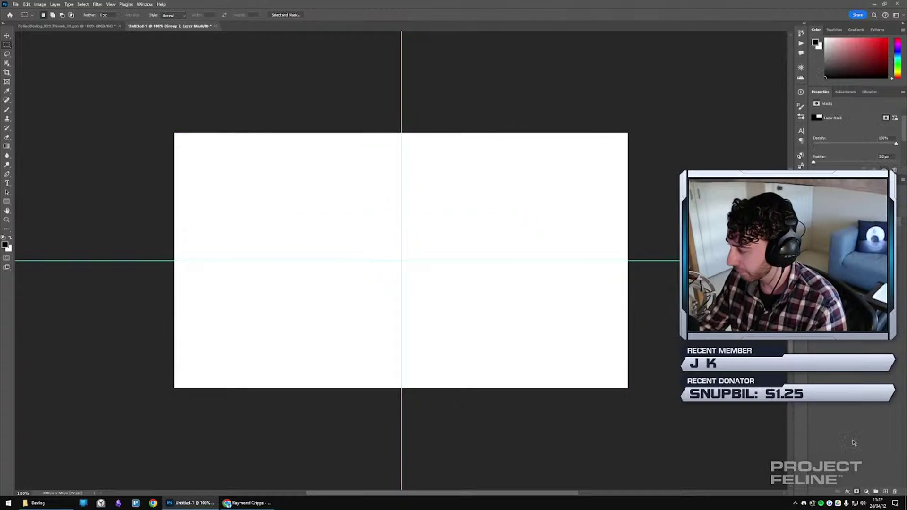
Create another layer group and mask it to the canvas's lower-left quadrant.
left_click(863, 377)
left_click(862, 378)
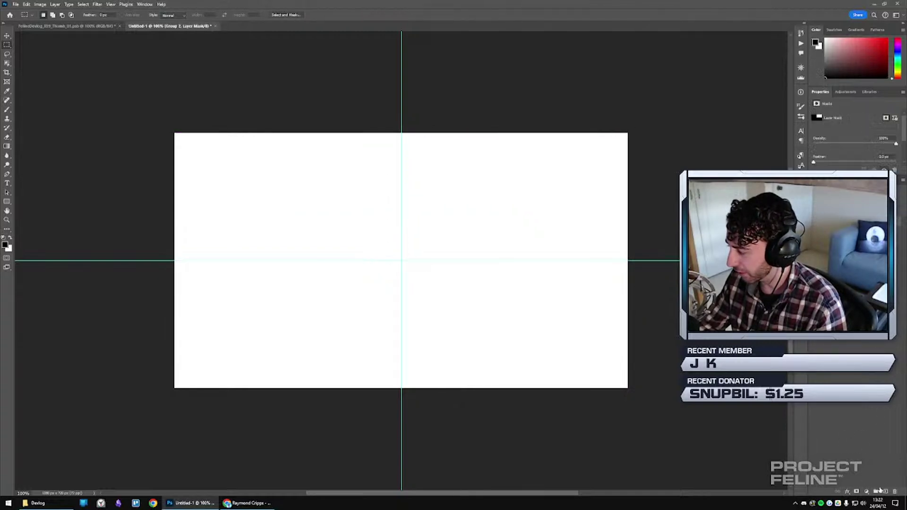
left_click(850, 378)
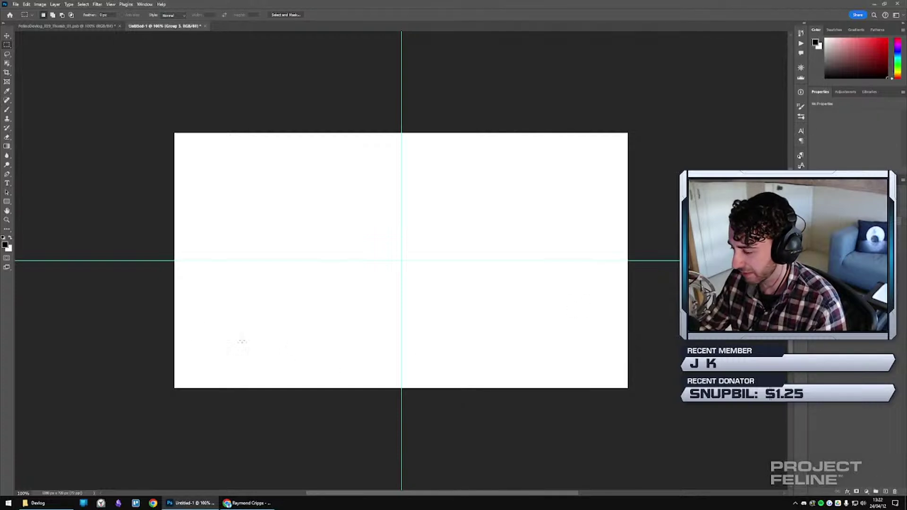
left_click_drag(171, 392, 412, 264)
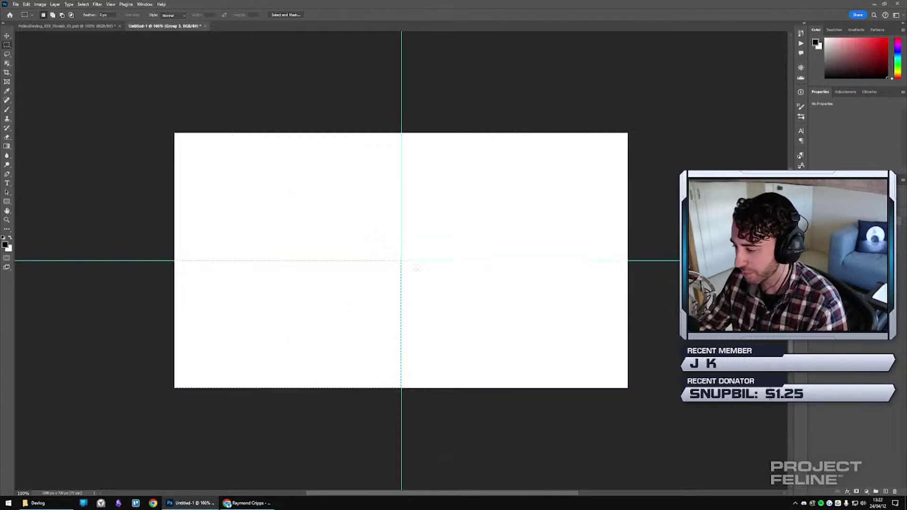
left_click(856, 492)
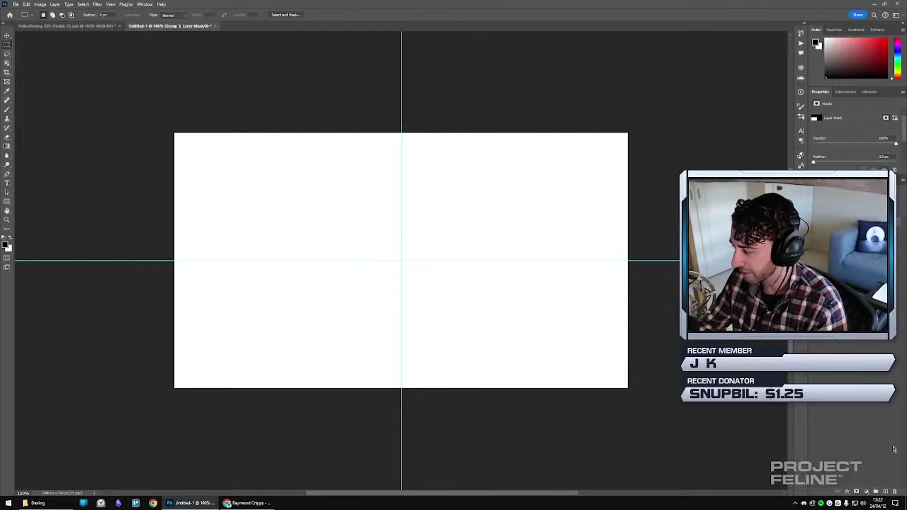
Add a fourth layer group and mask it to the canvas's lower-right quadrant.
left_click(876, 491)
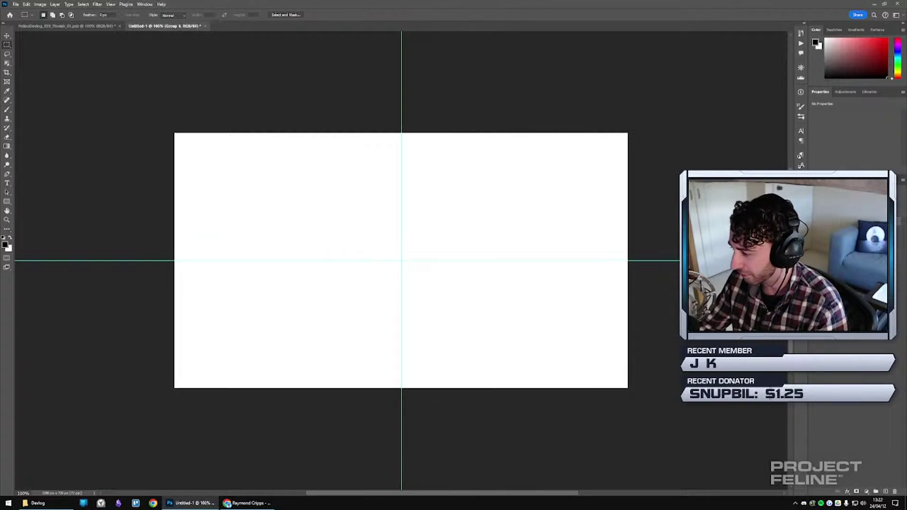
left_click_drag(633, 394, 401, 260)
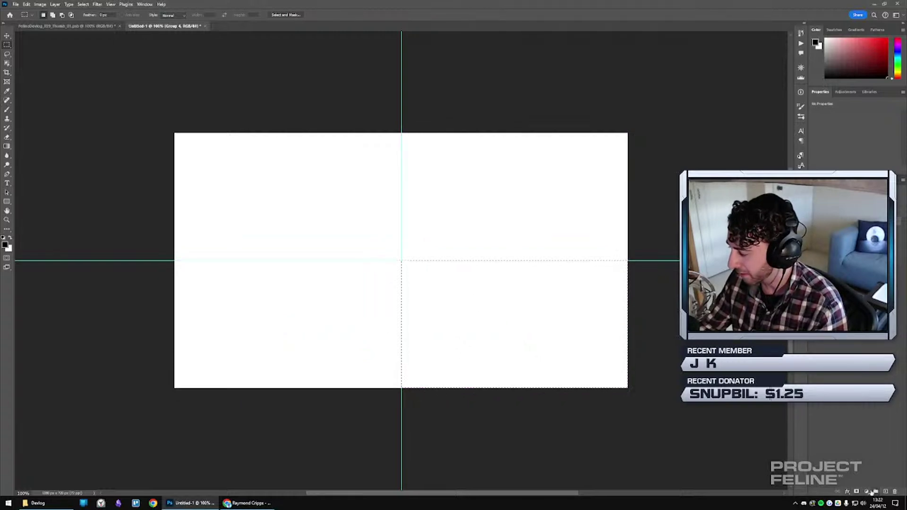
left_click(857, 492)
Select the group masked to the upper-left quadrant and add a new empty layer for it.
left_click(831, 379)
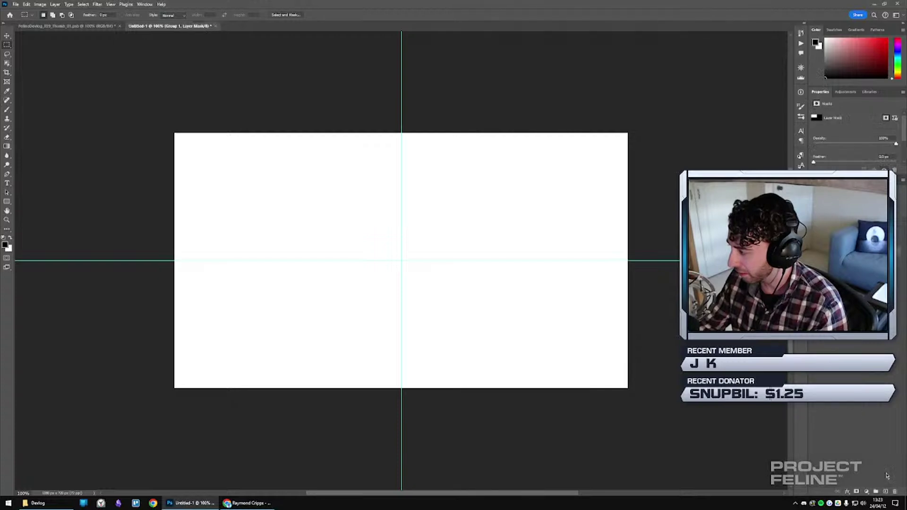
left_click(845, 359)
left_click(824, 359)
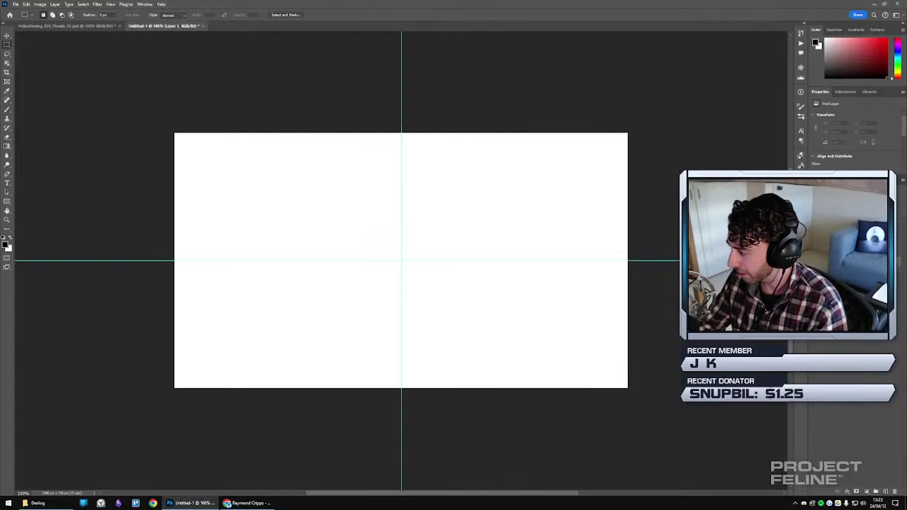
Add a new empty layer for each of the remaining quadrant groups and make the upper-left quadrant's layer active.
left_click(886, 473)
left_click(885, 491)
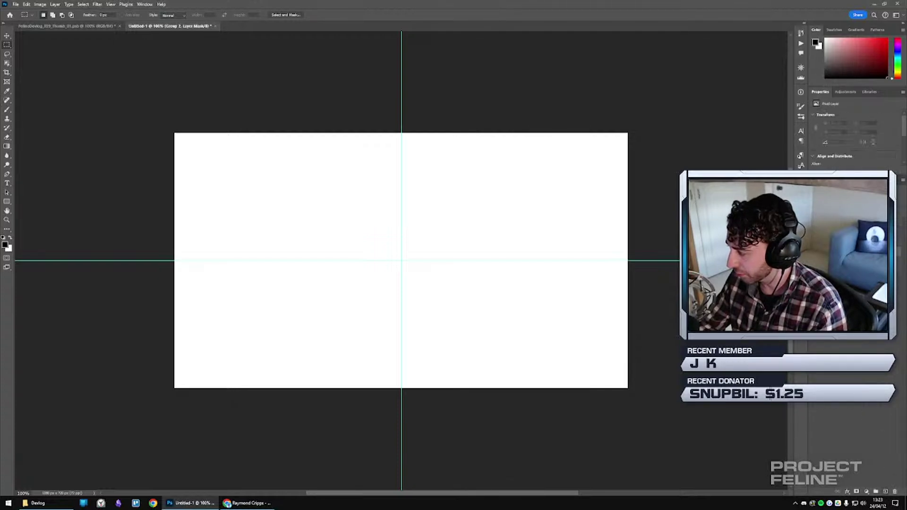
key("ctrl+g")
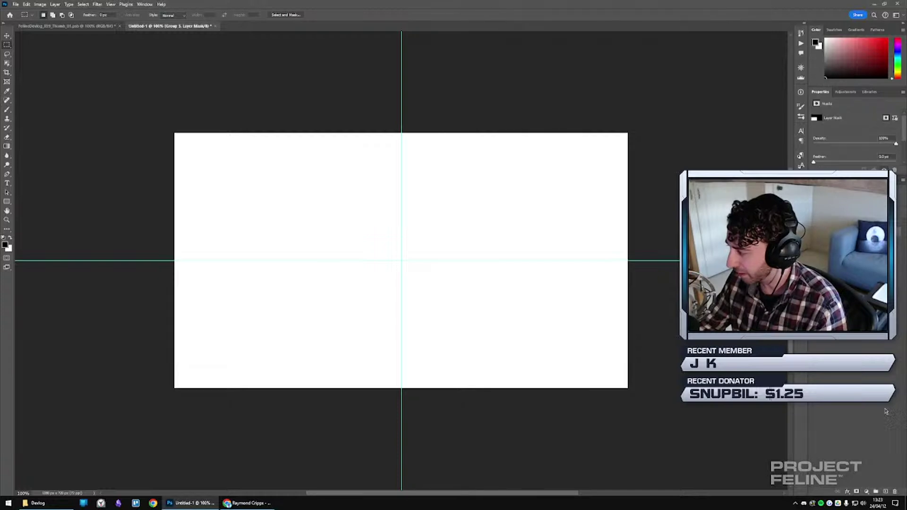
left_click(821, 203)
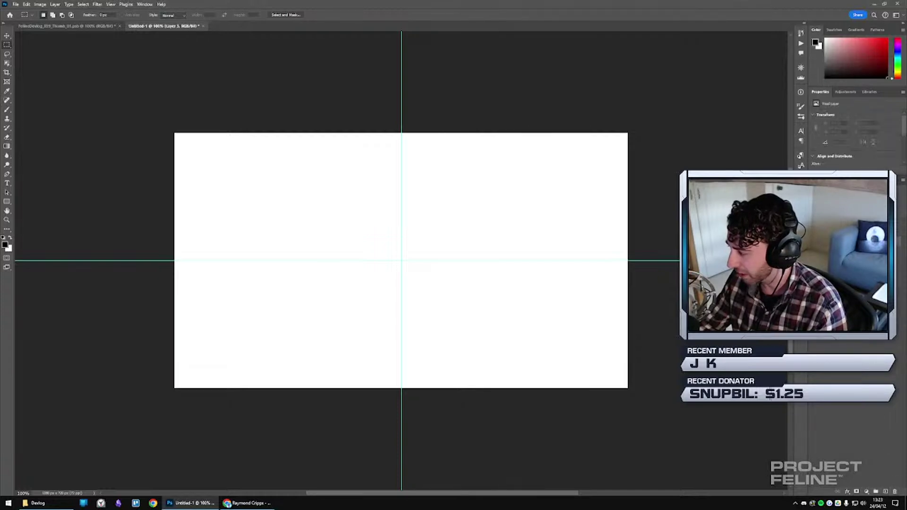
key("ctrl+g")
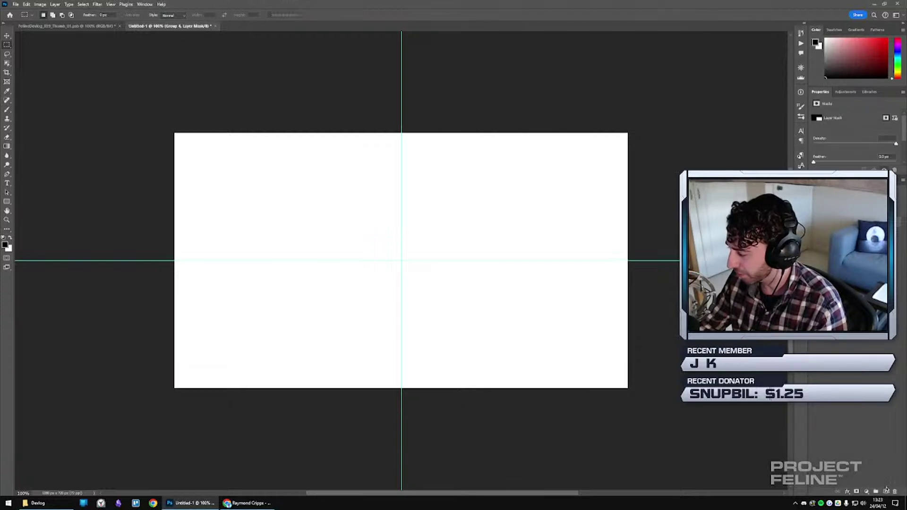
left_click(886, 488)
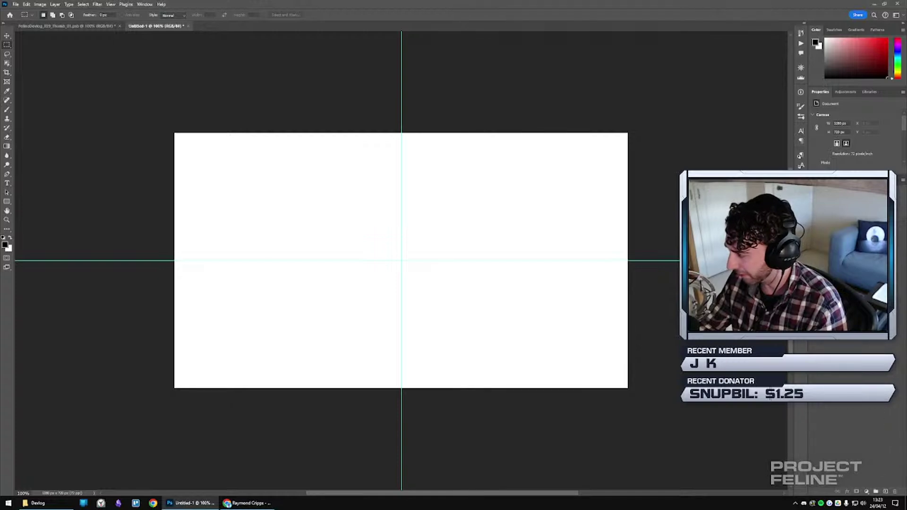
key("ctrl+z")
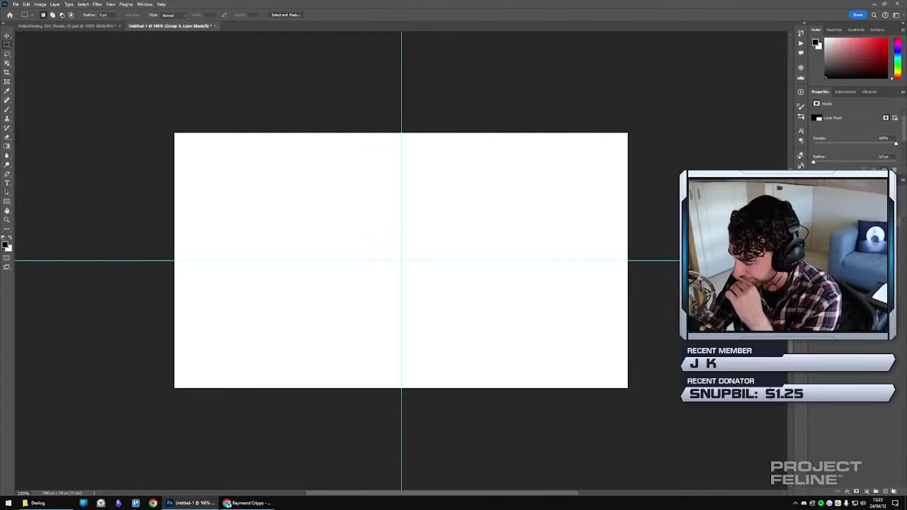
left_click(885, 491)
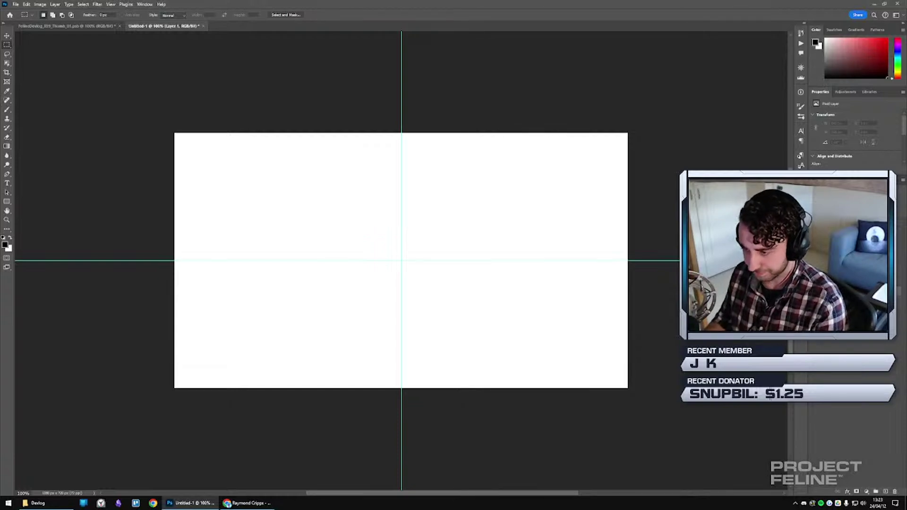
key("p")
left_click_drag(218, 176, 245, 214)
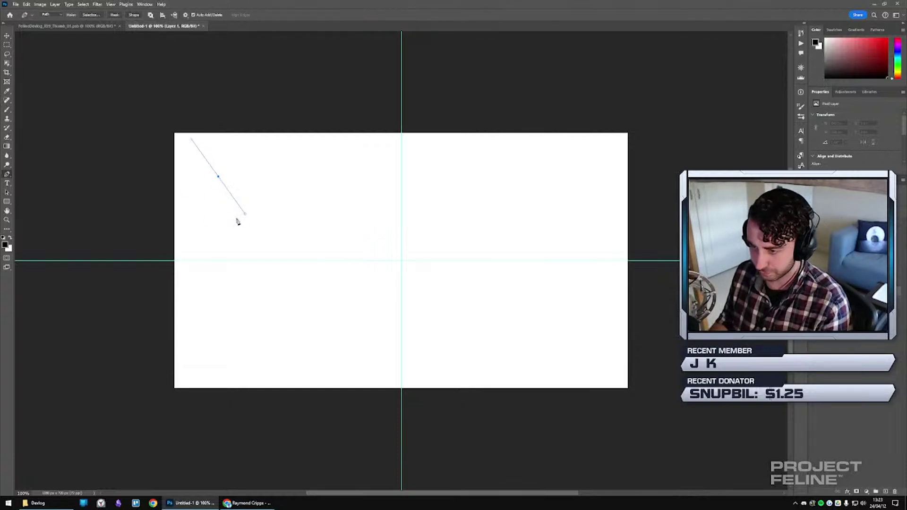
key("Escape")
Test the Brush with a looping scribble in the upper-left quadrant and undo it.
key("b")
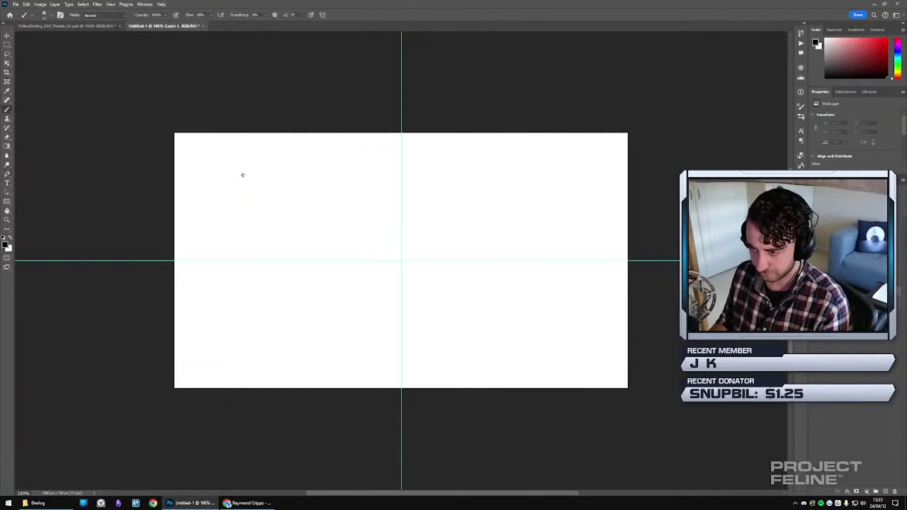
left_click_drag(243, 175, 241, 179)
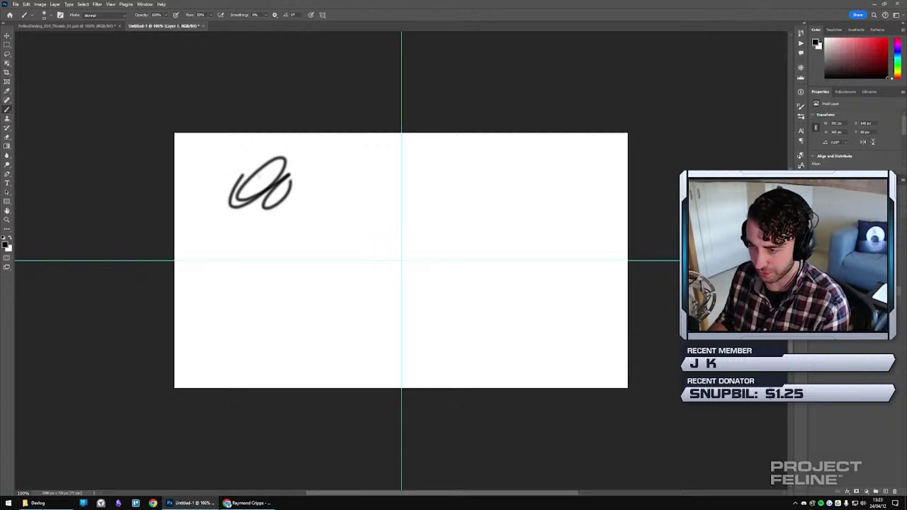
key("ctrl+z")
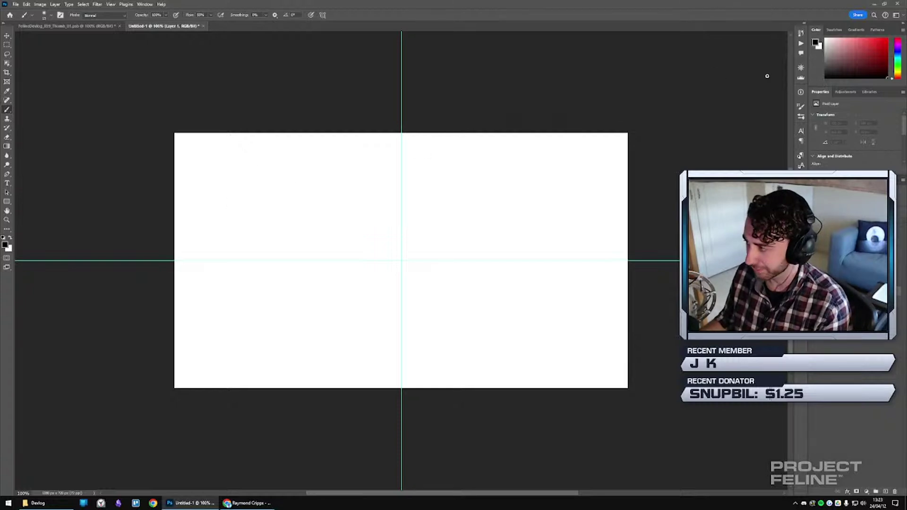
Choose the hard round brush tip and enable Shape Dynamics with its size controlled by Pen Pressure.
left_click(801, 107)
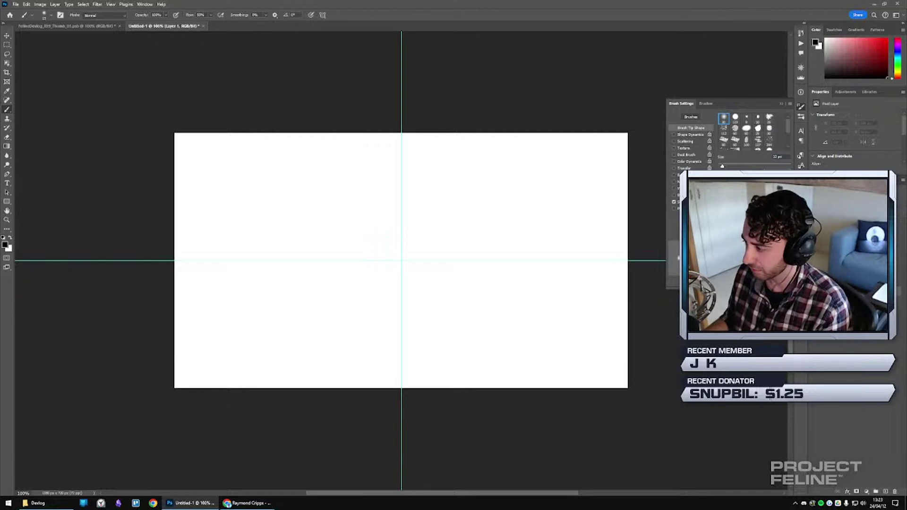
left_click(735, 118)
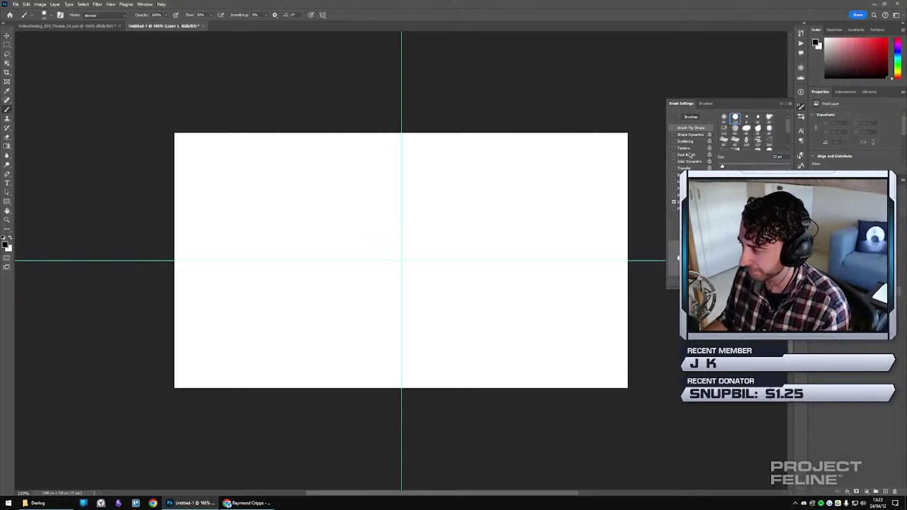
left_click(690, 135)
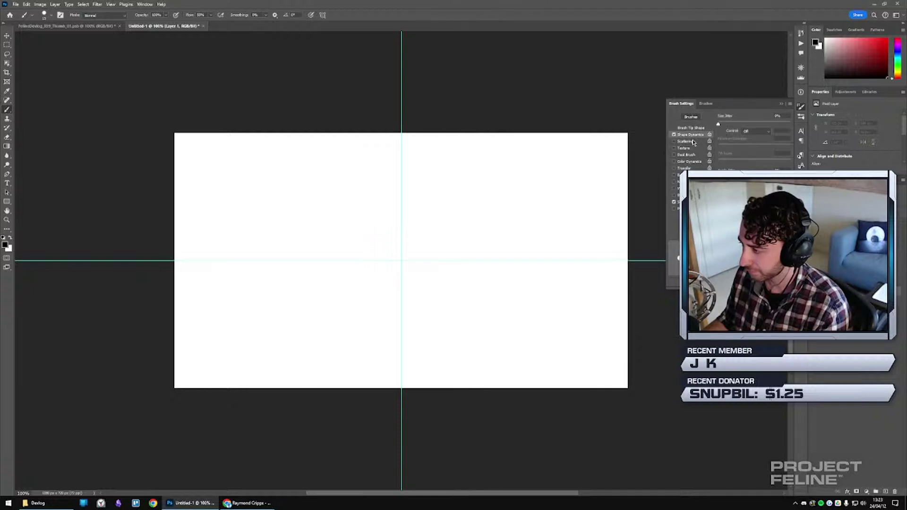
left_click(750, 131)
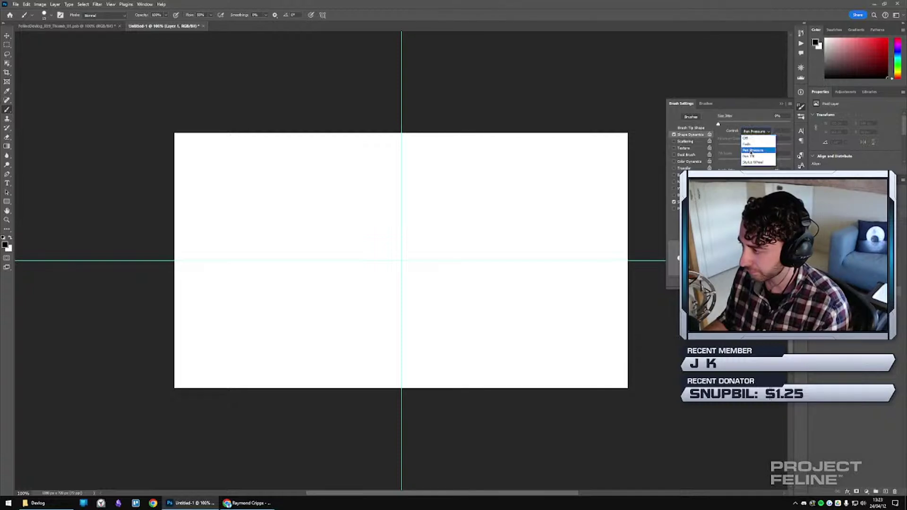
left_click(751, 151)
Enable the brush's Transfer option with Pen Pressure opacity control, 0% opacity jitter and 0% minimum, leaving Color Dynamics off.
left_click(689, 162)
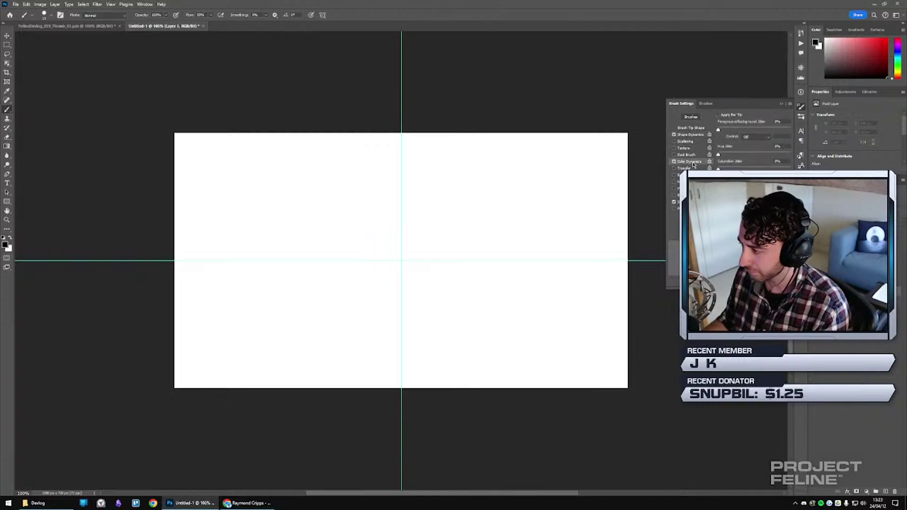
left_click(674, 161)
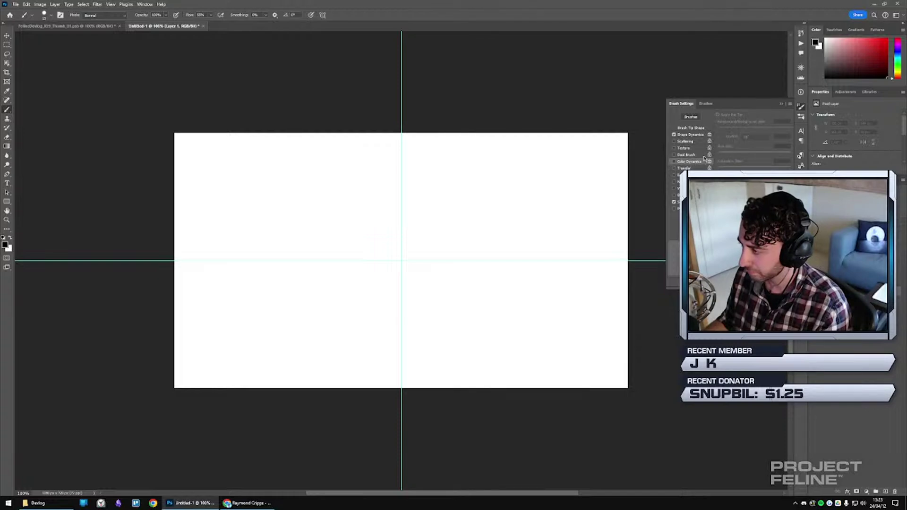
left_click(674, 168)
left_click(683, 168)
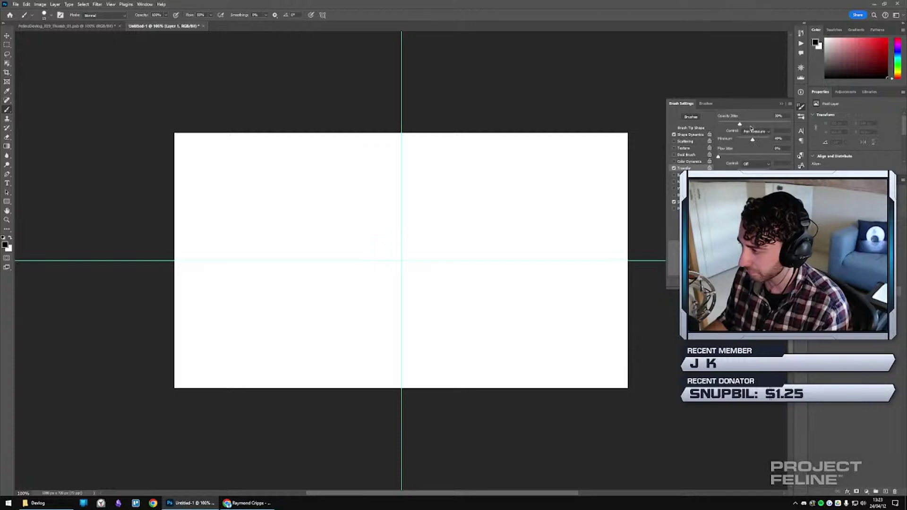
left_click(752, 131)
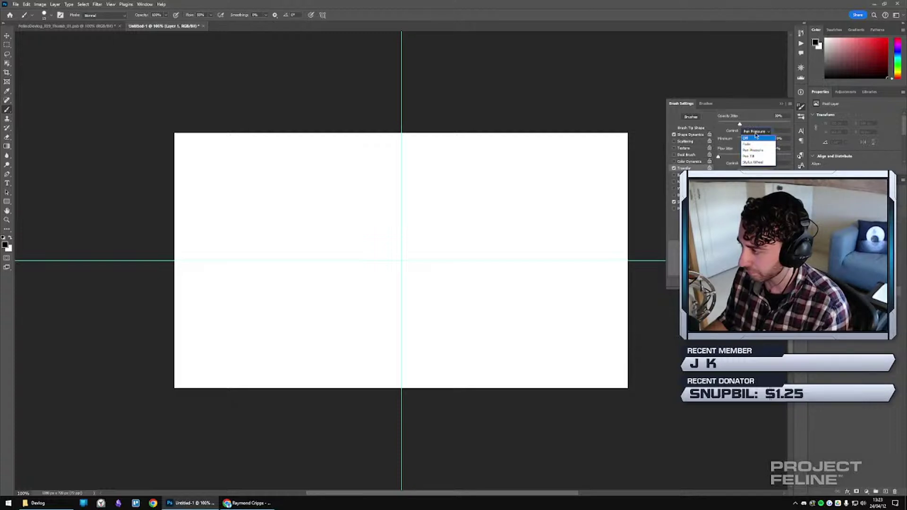
left_click(755, 133)
left_click_drag(752, 141, 692, 131)
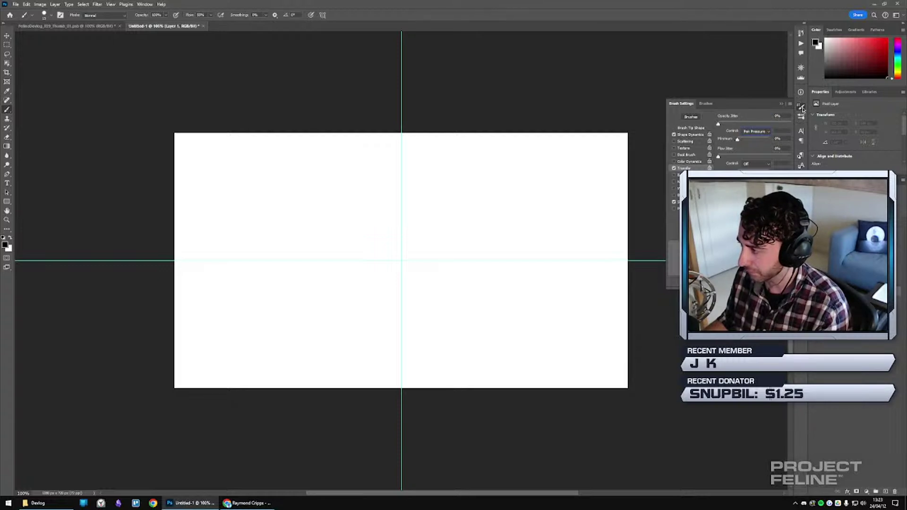
left_click(800, 113)
mouse_move(326, 241)
left_mouse_down()
mouse_move(302, 231)
mouse_move(293, 193)
left_mouse_up()
key("ctrl+z")
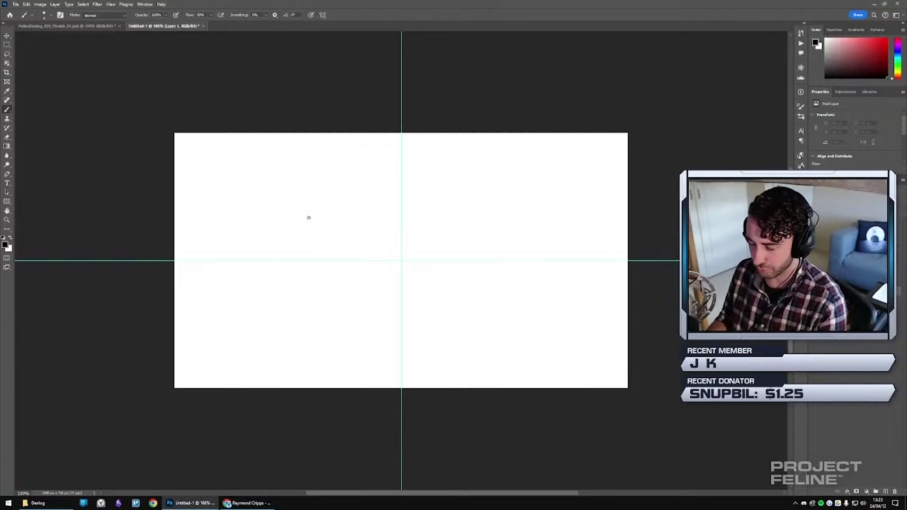
key("c")
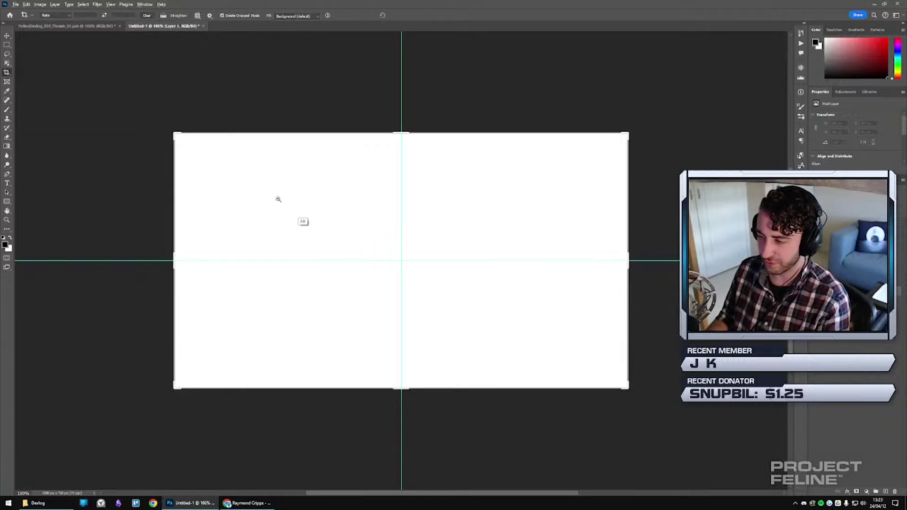
scroll(298, 217, "down", 1)
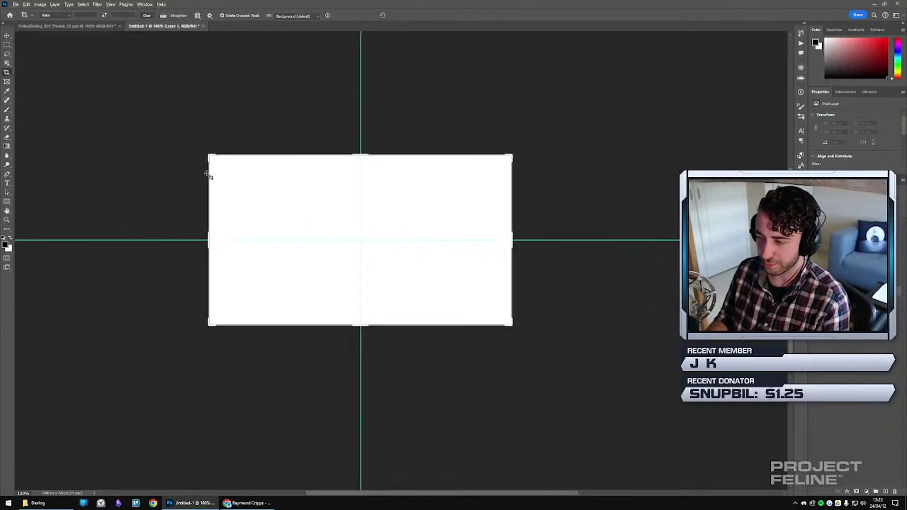
left_click(7, 45)
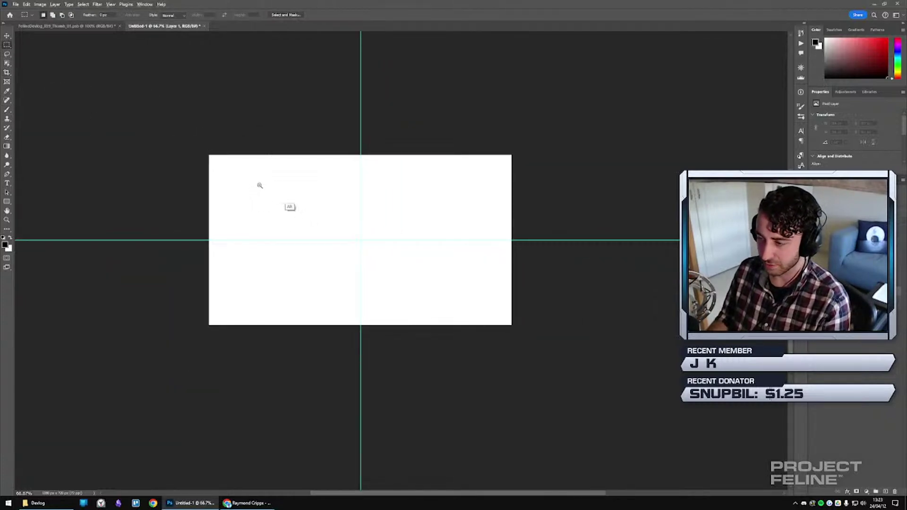
left_click_drag(297, 189, 357, 196)
scroll(371, 203, "up", 4)
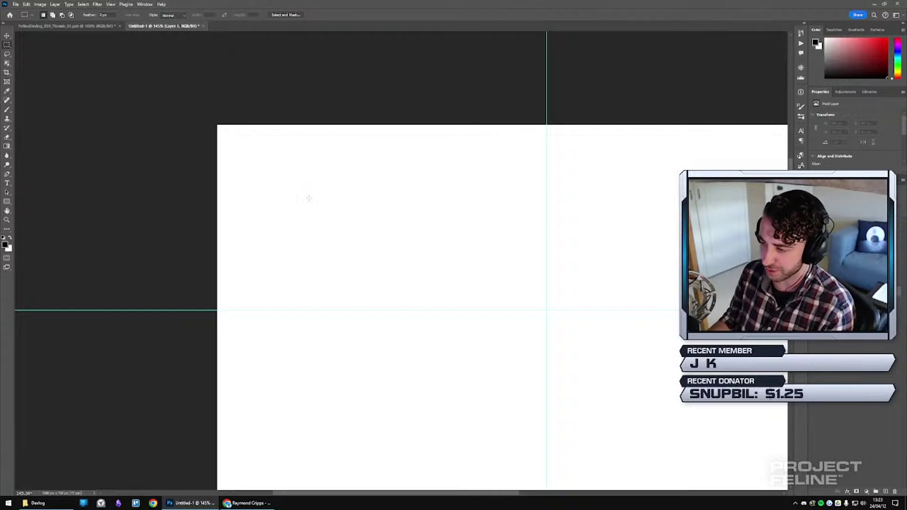
mouse_move(364, 154)
left_mouse_down()
mouse_move(365, 193)
mouse_move(399, 209)
mouse_move(399, 195)
mouse_move(373, 205)
left_mouse_up()
key("ctrl+d")
key("b")
key("ctrl+z")
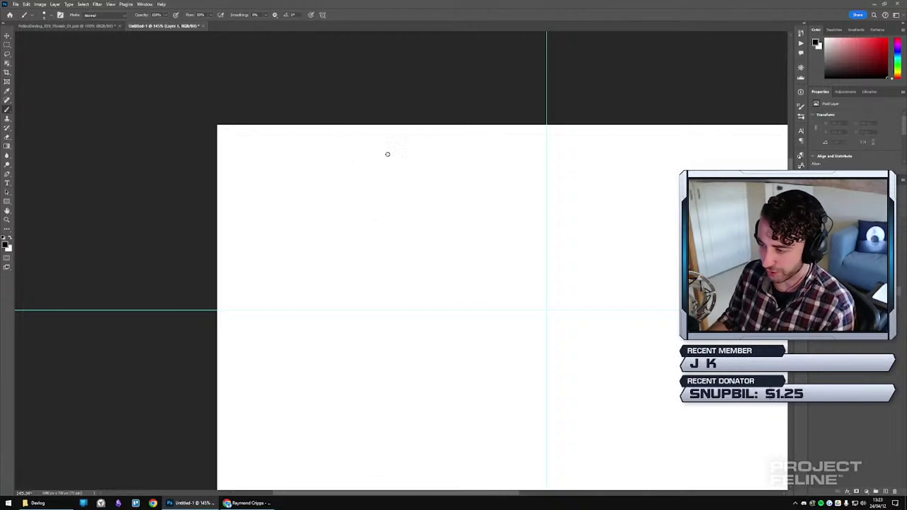
Try several curved brush outlines for a dome shape in the upper-left quadrant, undoing each attempt.
key("ctrl+space")
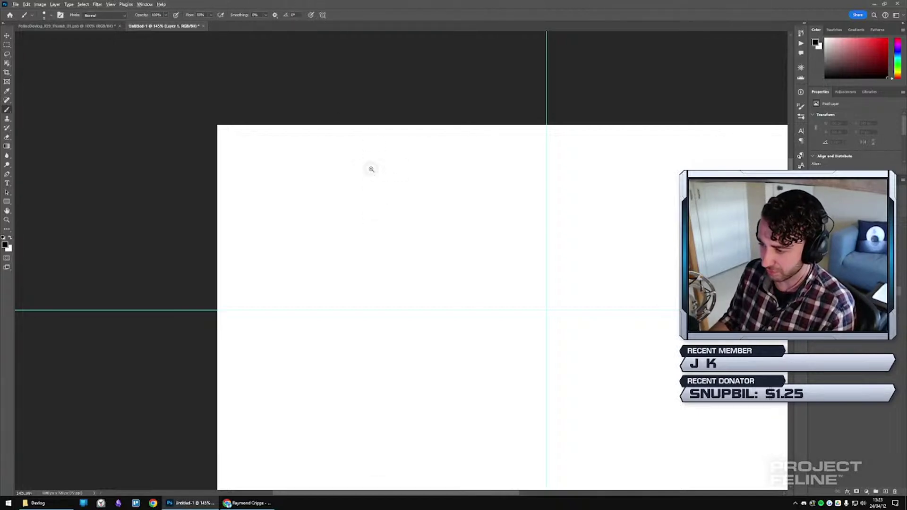
mouse_move(390, 172)
left_mouse_down()
mouse_move(366, 173)
mouse_move(397, 178)
left_mouse_up()
left_click_drag(412, 148, 404, 209)
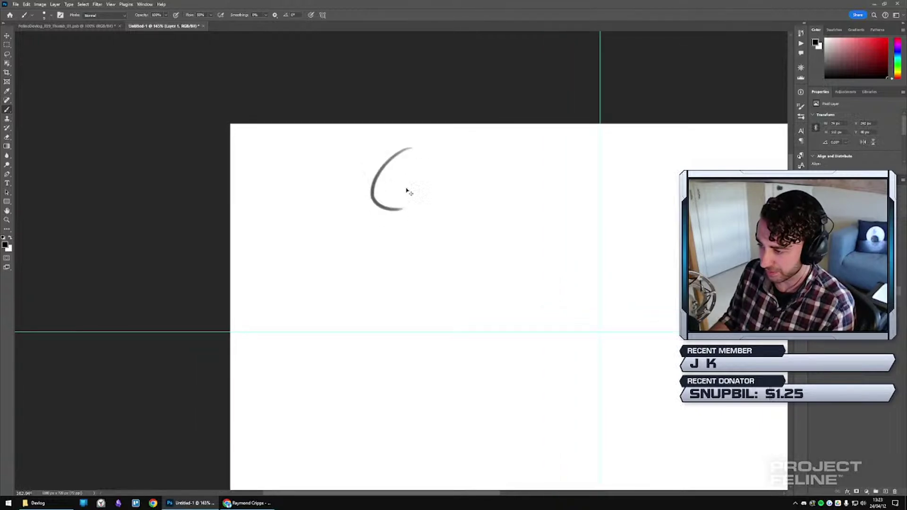
key("ctrl+z")
left_click_drag(399, 149, 364, 198)
mouse_move(396, 149)
left_mouse_down()
mouse_move(418, 154)
mouse_move(393, 191)
mouse_move(456, 191)
left_mouse_up()
key("ctrl+z")
key("ctrl+z")
key("ctrl+z")
key("ctrl+z")
mouse_move(378, 191)
left_mouse_down()
mouse_move(433, 172)
mouse_move(423, 192)
left_mouse_up()
key("ctrl+z")
mouse_move(362, 204)
left_mouse_down()
mouse_move(467, 188)
mouse_move(465, 212)
left_mouse_up()
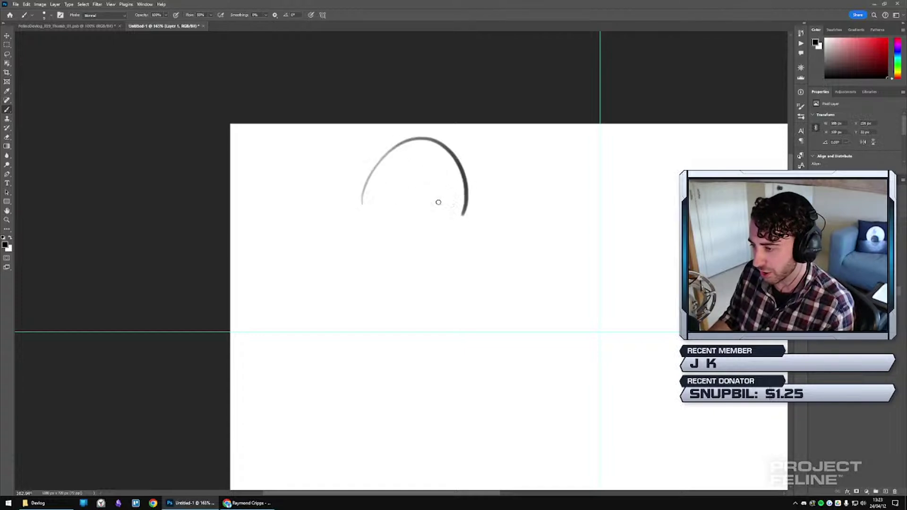
key("ctrl+z")
Sketch a dome outline with a straight baseline in the upper-left quadrant and reinforce its curved sides with overlapping strokes.
mouse_move(367, 212)
left_mouse_down()
mouse_move(411, 149)
mouse_move(462, 213)
left_mouse_up()
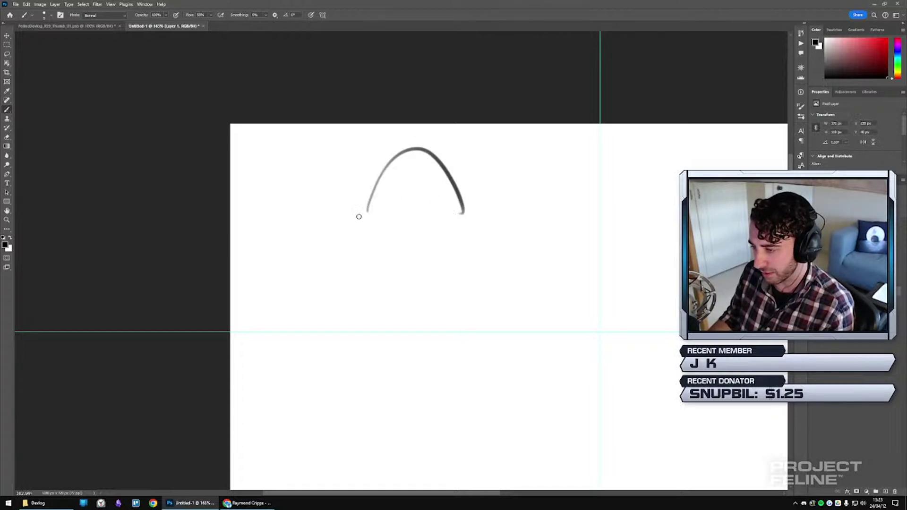
left_click_drag(361, 217, 476, 217)
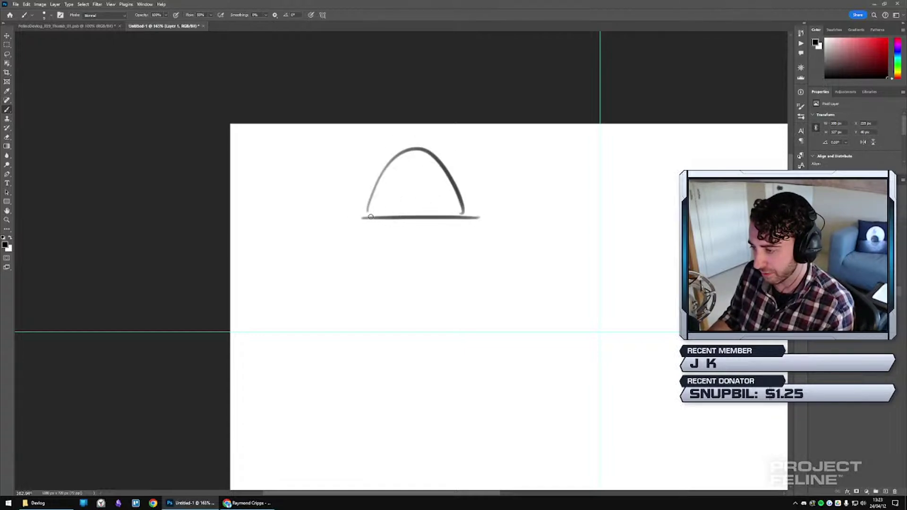
mouse_move(363, 210)
left_mouse_down()
mouse_move(397, 149)
mouse_move(449, 166)
left_mouse_up()
left_click_drag(409, 145, 468, 203)
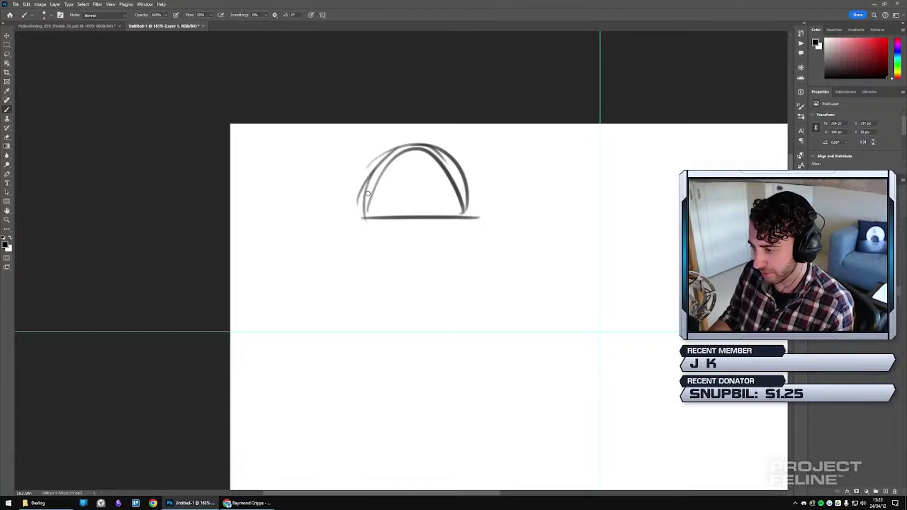
mouse_move(367, 183)
left_mouse_down()
mouse_move(365, 221)
mouse_move(391, 156)
left_mouse_up()
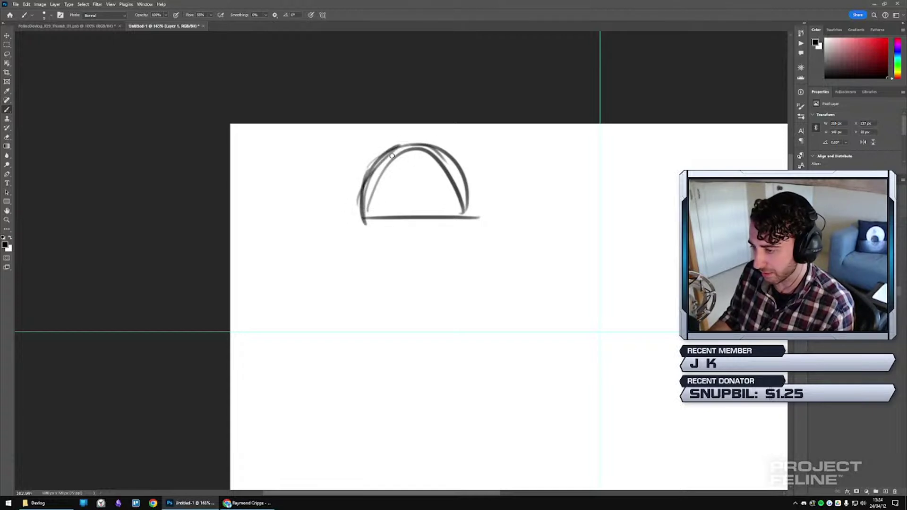
mouse_move(471, 199)
left_mouse_down()
mouse_move(472, 223)
mouse_move(375, 223)
left_mouse_up()
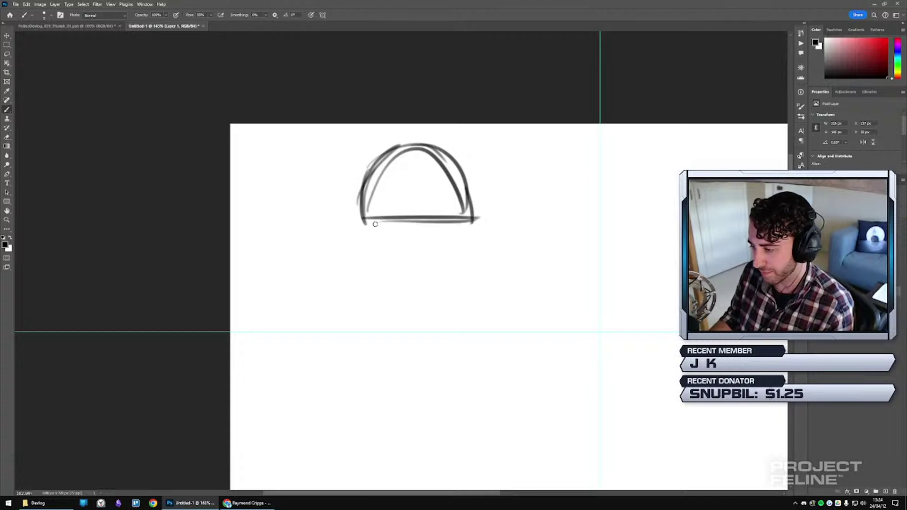
key("ctrl+z")
left_click_drag(469, 192, 468, 216)
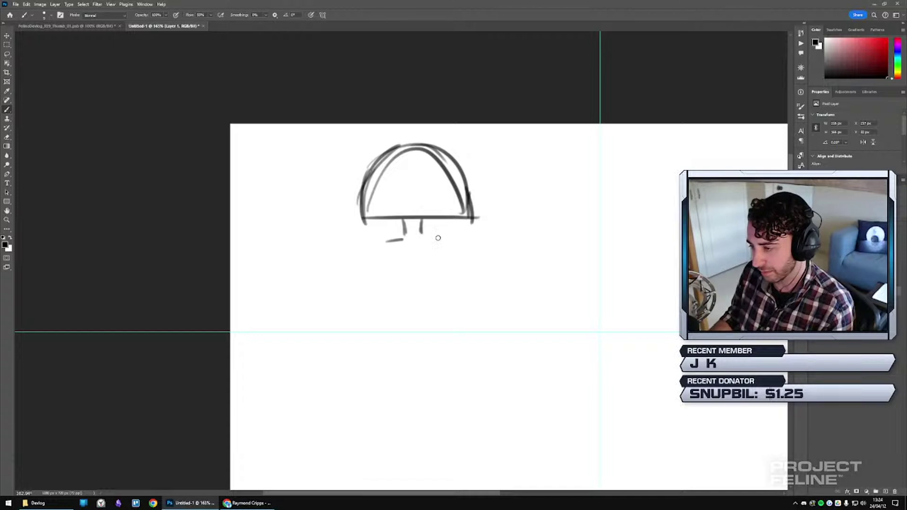
Try a short neck, shoulder line and body side beneath the dome outline, and undo these strokes.
left_click_drag(438, 238, 448, 238)
mouse_move(376, 247)
left_mouse_down()
mouse_move(377, 288)
mouse_move(406, 267)
mouse_move(383, 251)
mouse_move(386, 285)
left_mouse_up()
key("ctrl+z")
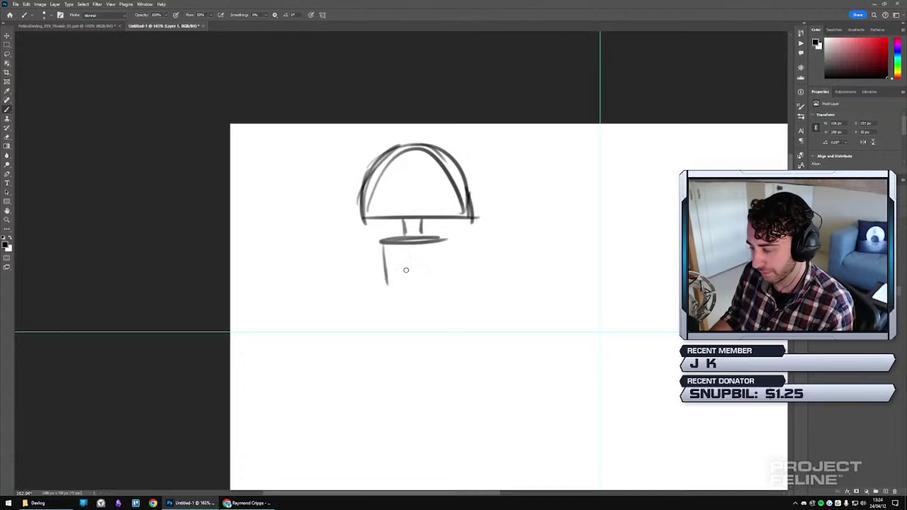
key("ctrl+z")
key("ctrl+z")
key("ctrl+z")
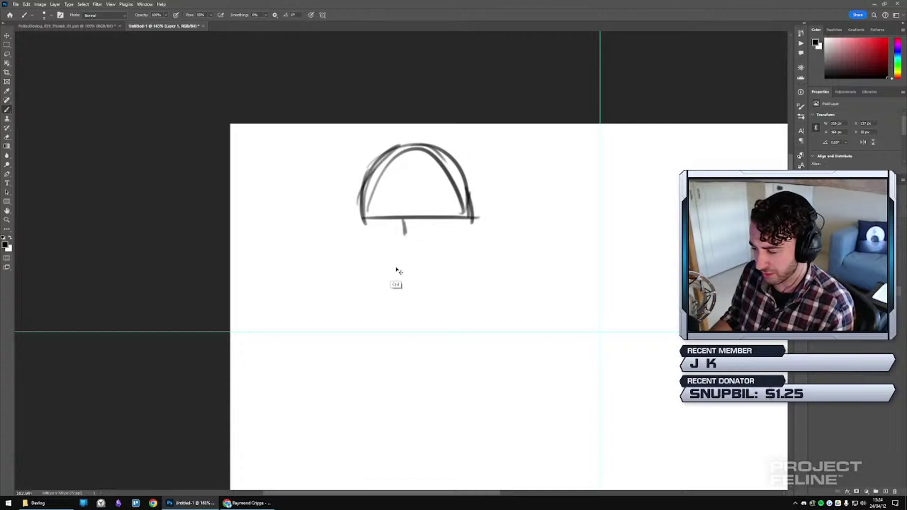
key("ctrl+z")
key("ctrl+z")
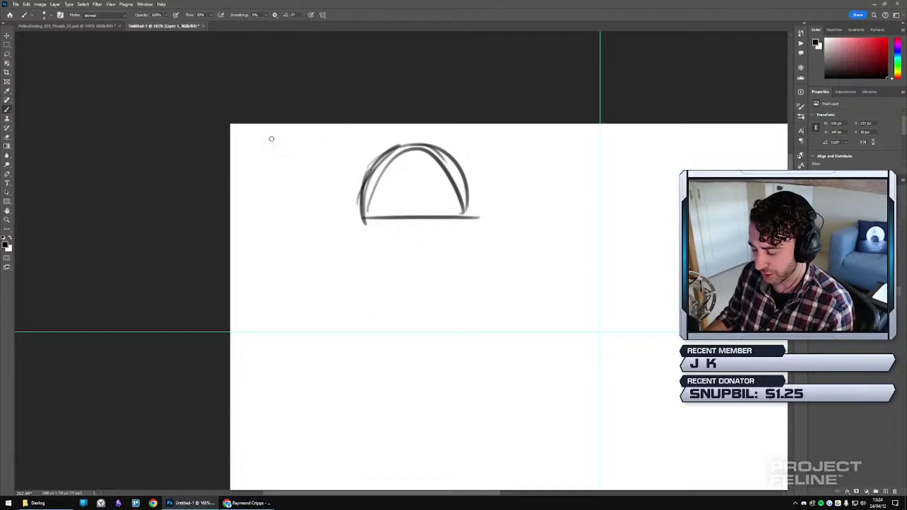
Clear the whole dome sketch from the layer and deselect.
key("ctrl+a")
key("Delete")
key("ctrl+d")
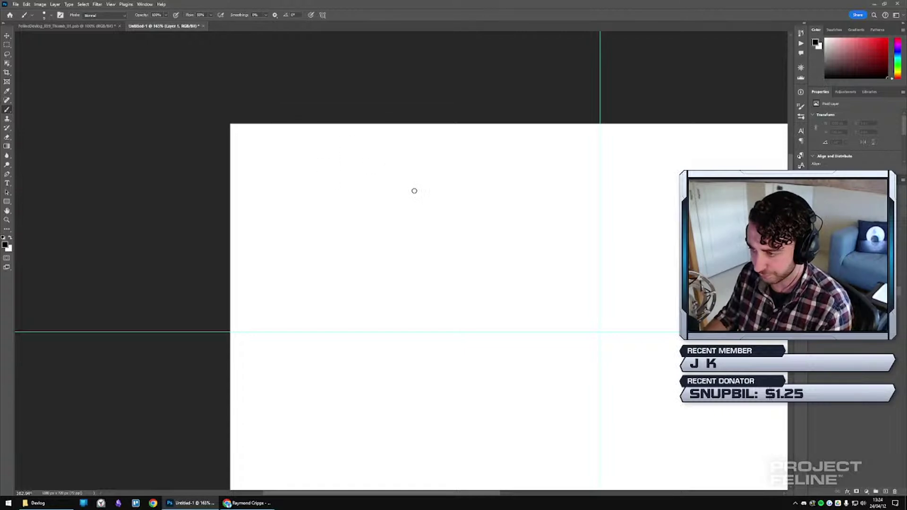
key("alt")
scroll(397, 189, "up", 3)
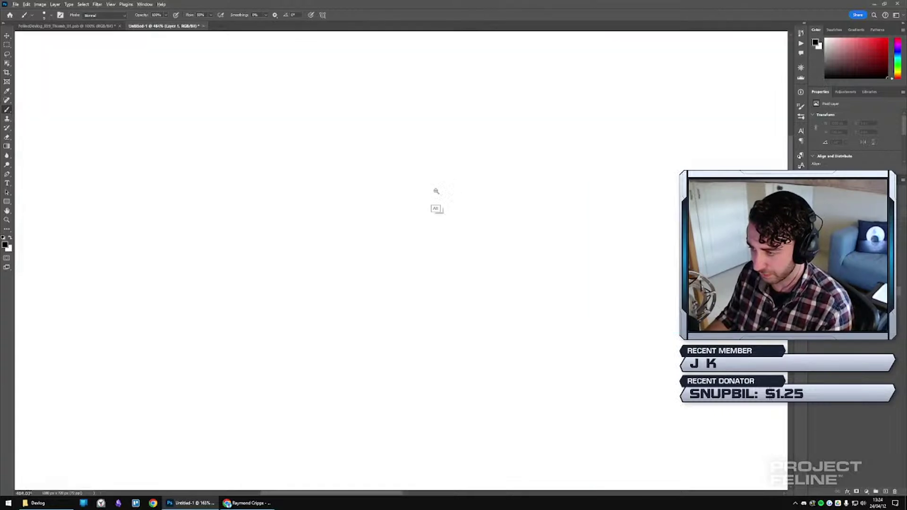
scroll(411, 184, "down", 2)
scroll(371, 190, "up", 4)
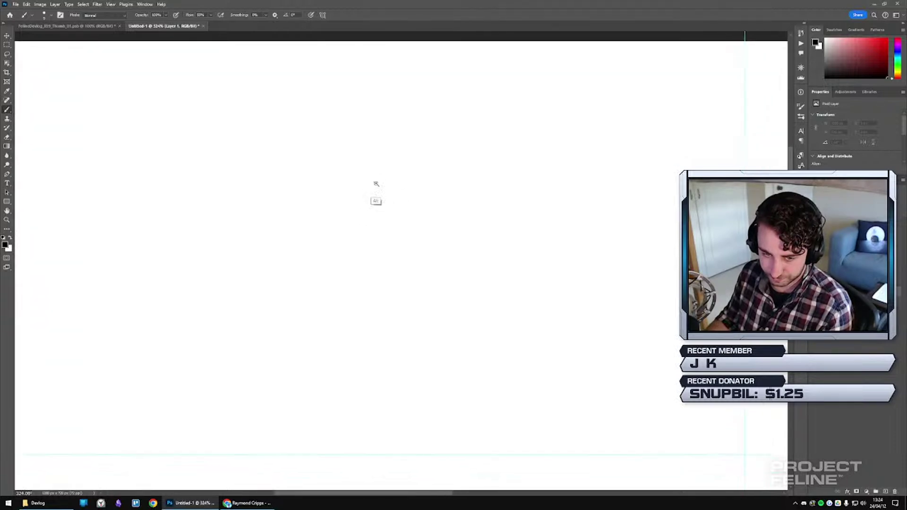
scroll(373, 199, "down", 4)
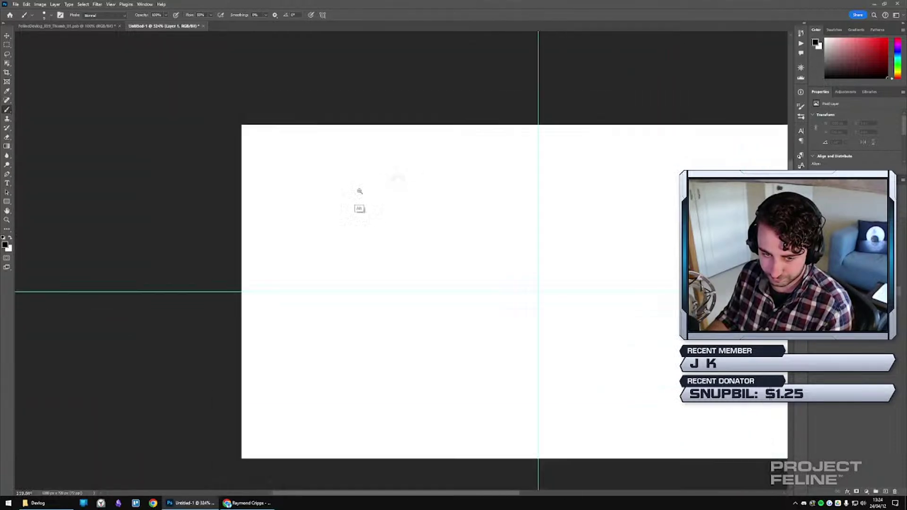
scroll(379, 197, "up", 5)
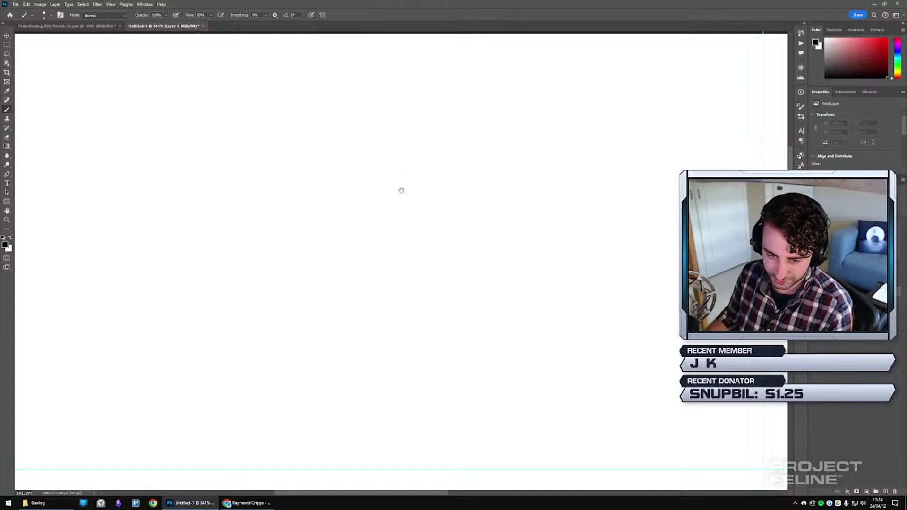
scroll(425, 186, "down", 1)
scroll(432, 197, "up", 1)
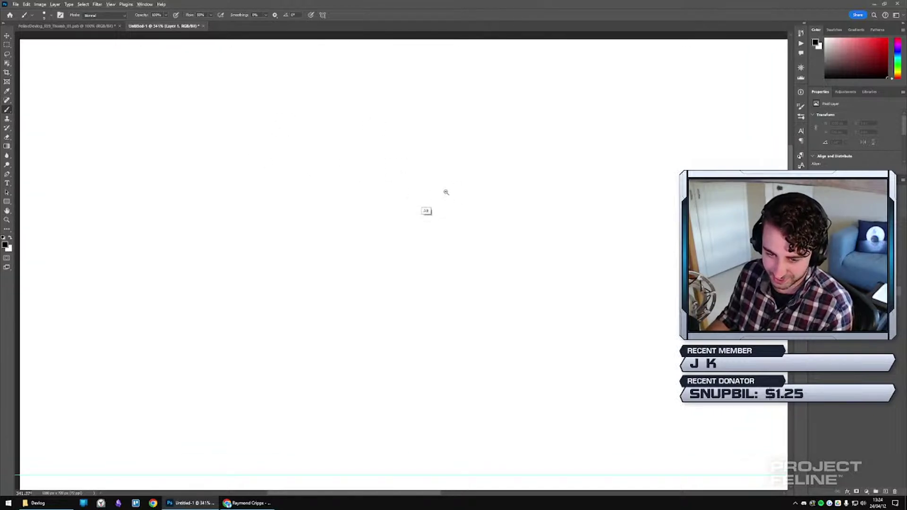
scroll(445, 192, "down", 8)
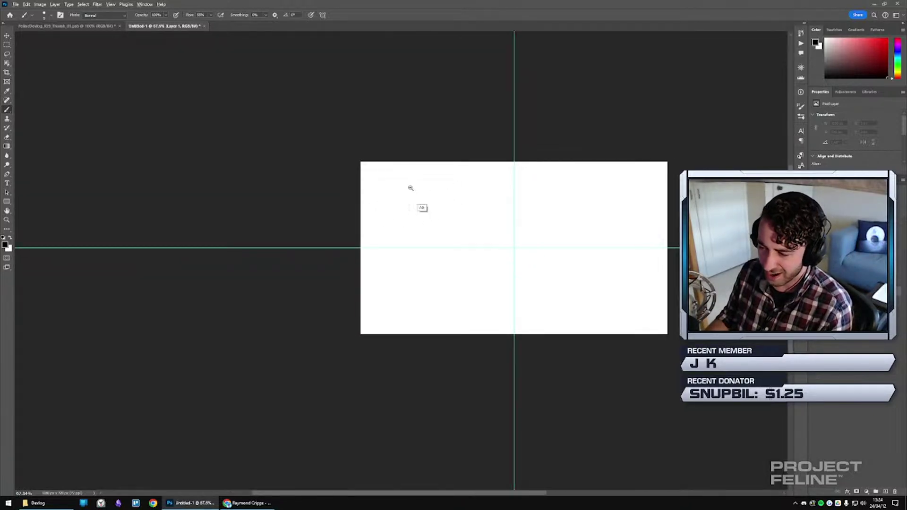
Paint a solid black dome about 84 px wide and 77 px high in the upper-left quadrant, undoing early strokes and enlarging the brush.
scroll(410, 188, "up", 6)
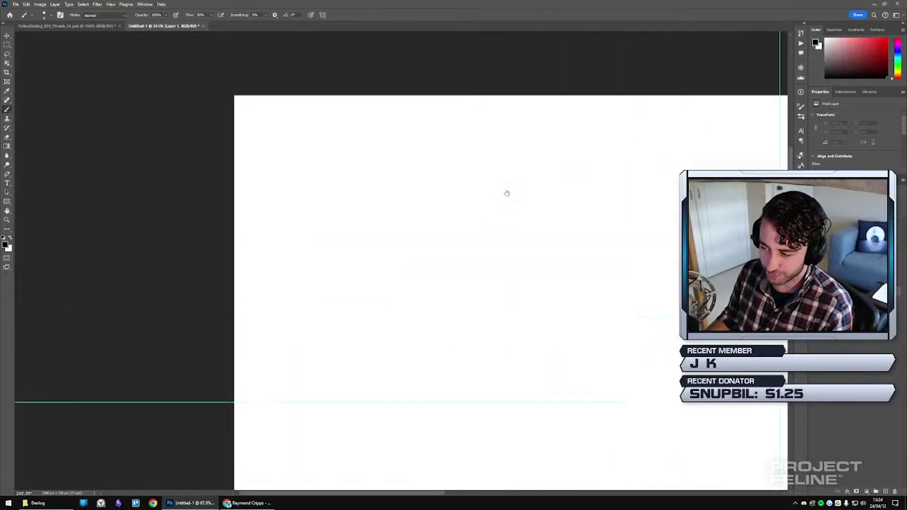
mouse_move(454, 188)
left_mouse_down()
mouse_move(430, 203)
mouse_move(437, 149)
mouse_move(445, 200)
mouse_move(412, 165)
mouse_move(441, 199)
mouse_move(435, 204)
mouse_move(418, 158)
mouse_move(449, 202)
left_mouse_up()
key("ctrl+z")
key("ctrl+z")
key("ctrl+z")
mouse_move(392, 191)
left_mouse_down()
mouse_move(459, 211)
mouse_move(419, 199)
mouse_move(449, 197)
mouse_move(398, 199)
mouse_move(457, 197)
mouse_move(389, 202)
mouse_move(419, 156)
mouse_move(391, 199)
mouse_move(404, 189)
mouse_move(406, 170)
mouse_move(398, 206)
mouse_move(414, 158)
mouse_move(414, 183)
mouse_move(425, 166)
mouse_move(428, 184)
mouse_move(424, 194)
mouse_move(413, 158)
mouse_move(411, 189)
mouse_move(409, 167)
mouse_move(421, 170)
mouse_move(427, 193)
mouse_move(432, 172)
mouse_move(439, 188)
mouse_move(435, 170)
mouse_move(430, 196)
mouse_move(427, 165)
mouse_move(424, 185)
mouse_move(418, 168)
mouse_move(405, 186)
left_mouse_up()
key("ctrl+z")
key("ctrl+z")
key("]")
key("]")
key("]")
Erase the stray gray paint above the black dome and tidy its upper edge with the Eraser.
key("e")
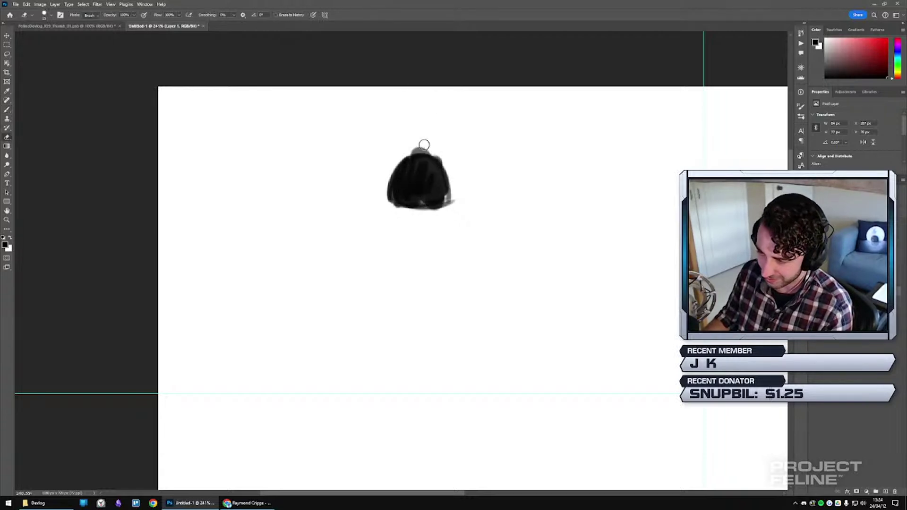
mouse_move(419, 146)
left_mouse_down()
mouse_move(406, 152)
mouse_move(465, 182)
left_mouse_up()
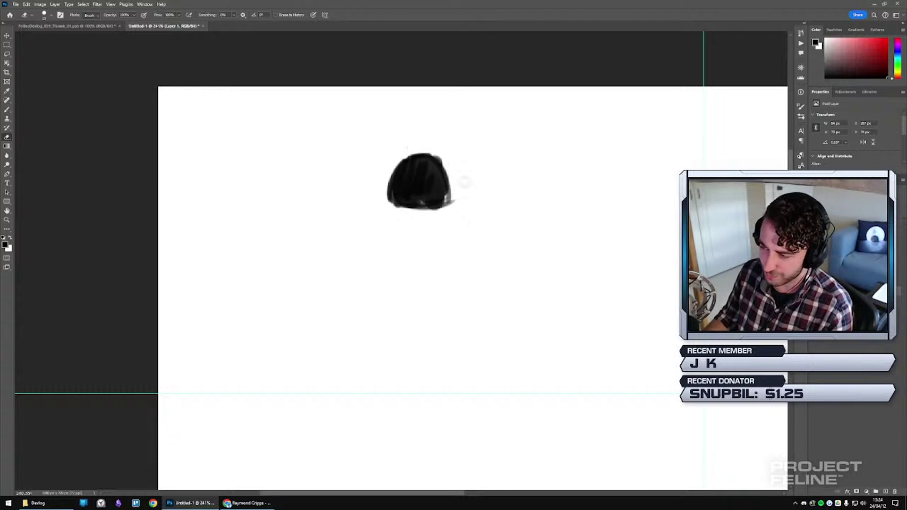
mouse_move(431, 150)
left_mouse_down()
mouse_move(466, 185)
mouse_move(462, 200)
mouse_move(432, 150)
mouse_move(454, 216)
left_mouse_up()
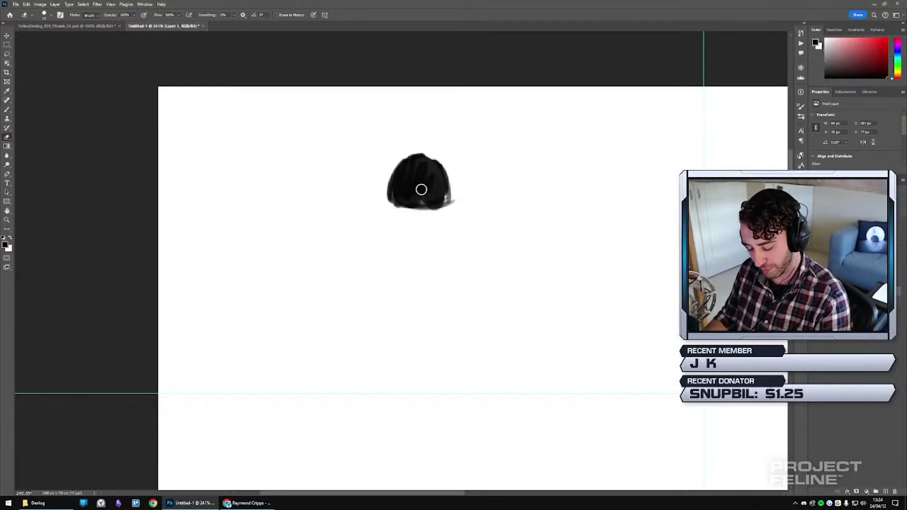
Fill the dome's gray patches with black using the Brush, and touch up its edges with a smaller tip.
key("b")
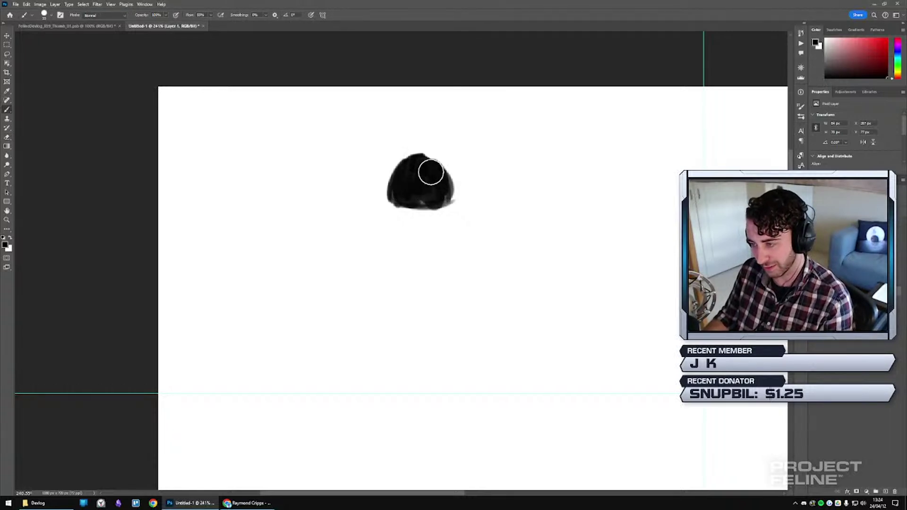
mouse_move(427, 171)
left_mouse_down()
mouse_move(435, 193)
mouse_move(416, 160)
mouse_move(437, 190)
mouse_move(431, 166)
mouse_move(437, 200)
mouse_move(418, 162)
mouse_move(434, 177)
mouse_move(424, 168)
mouse_move(415, 195)
mouse_move(449, 188)
mouse_move(407, 196)
mouse_move(445, 192)
mouse_move(444, 199)
mouse_move(436, 170)
mouse_move(407, 192)
left_mouse_up()
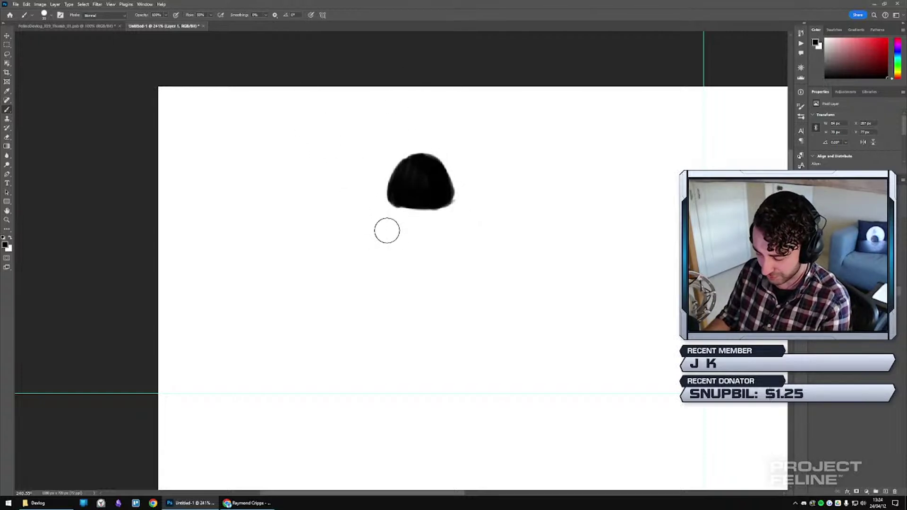
key("bracketleft")
key("bracketleft")
key("bracketleft")
key("bracketleft")
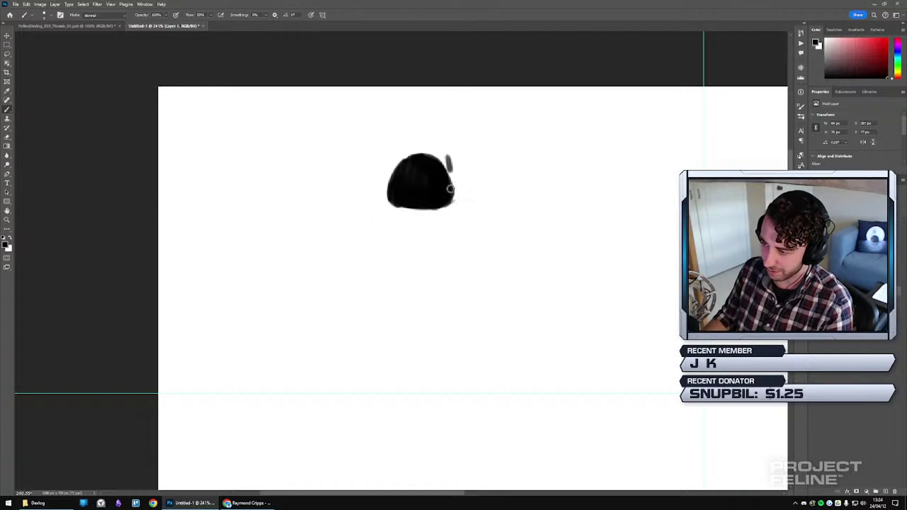
key("ctrl+z")
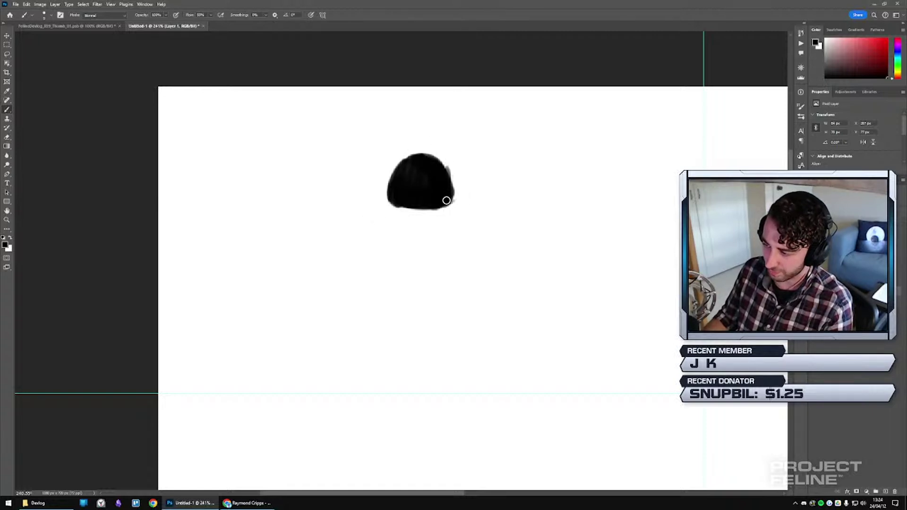
mouse_move(446, 200)
left_mouse_down()
mouse_move(444, 164)
mouse_move(409, 161)
left_mouse_up()
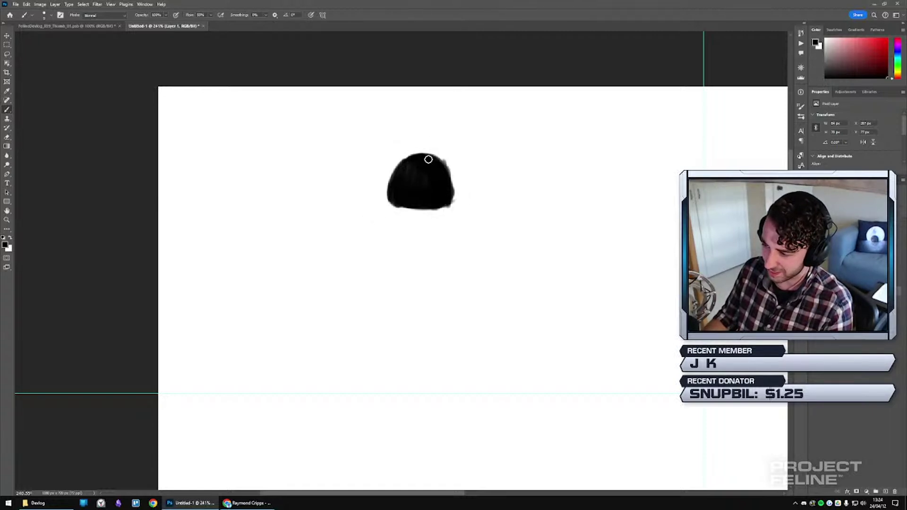
mouse_move(448, 188)
left_mouse_down()
mouse_move(445, 166)
mouse_move(452, 197)
left_mouse_up()
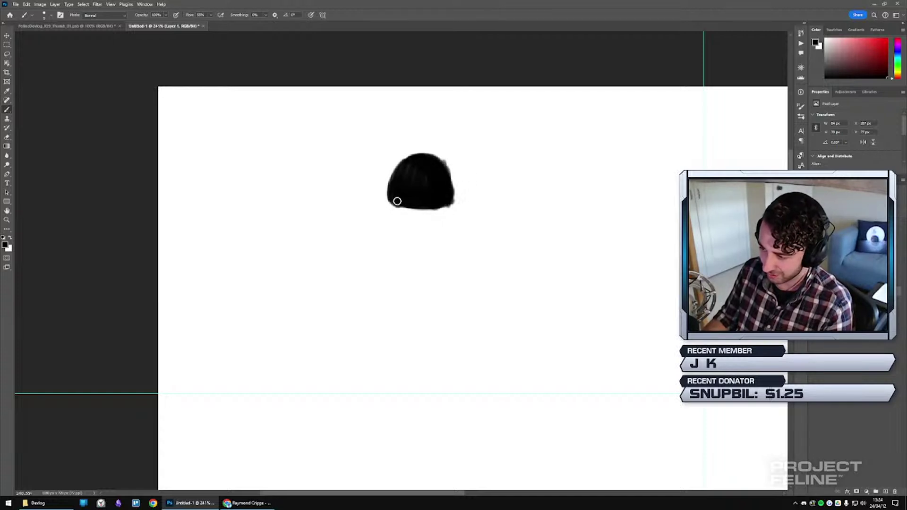
mouse_move(396, 201)
left_mouse_down()
mouse_move(427, 200)
mouse_move(389, 205)
mouse_move(397, 163)
left_mouse_up()
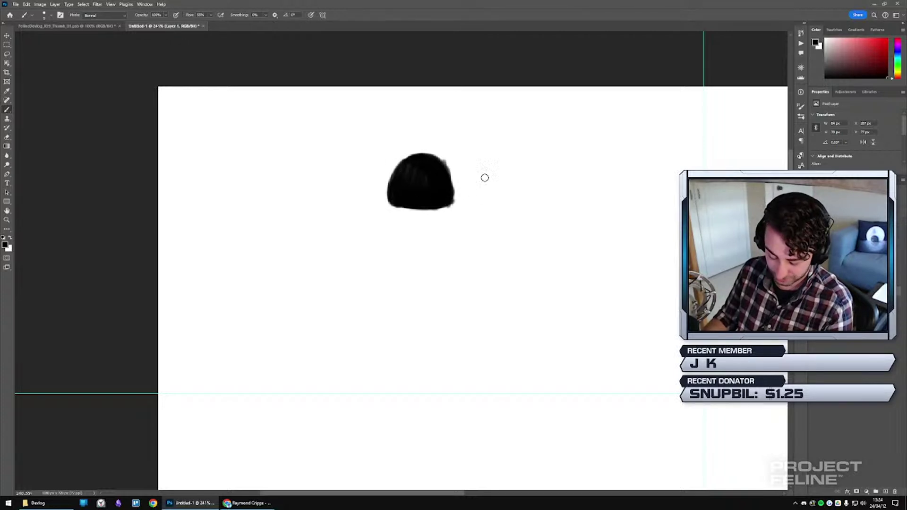
Erase along the dome's underside and lower corner to give it a clean, flatter base.
key("e")
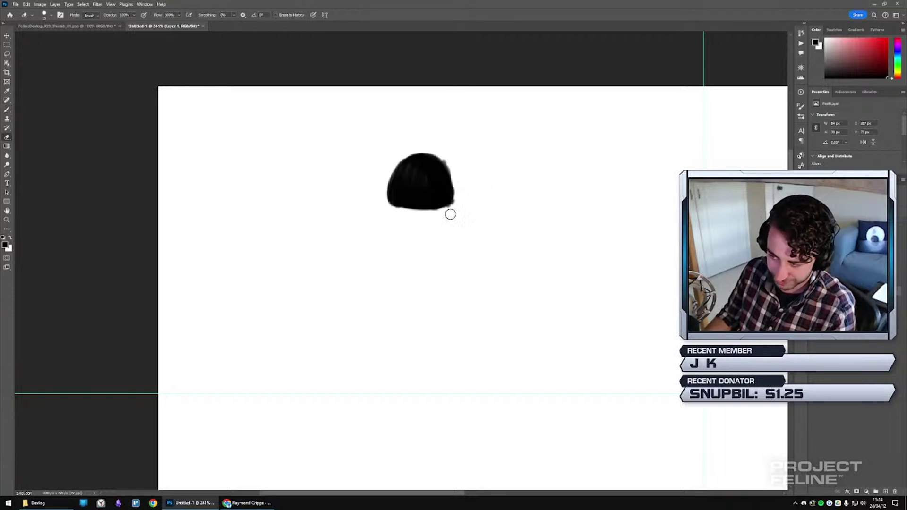
left_click_drag(383, 230, 455, 208)
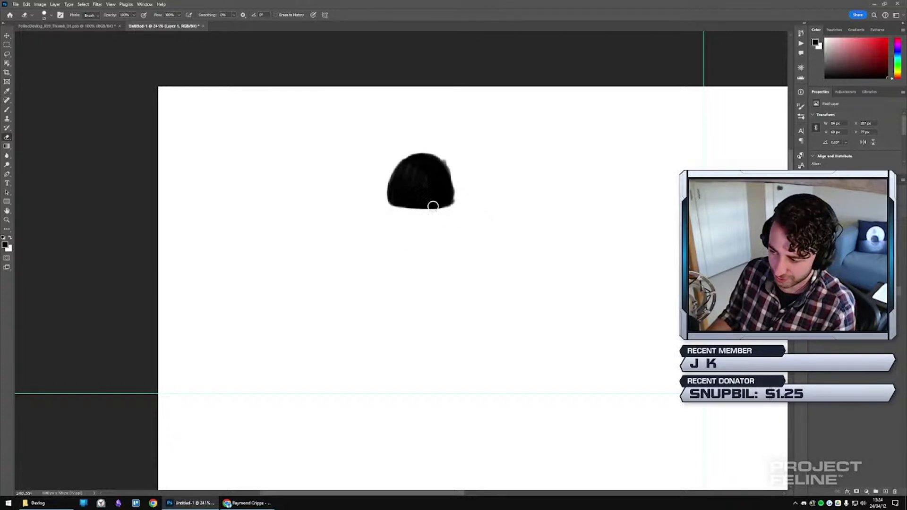
mouse_move(435, 212)
left_mouse_down()
mouse_move(484, 195)
mouse_move(400, 209)
mouse_move(485, 193)
mouse_move(427, 195)
mouse_move(420, 188)
mouse_move(445, 173)
mouse_move(442, 157)
mouse_move(454, 232)
mouse_move(443, 160)
mouse_move(457, 219)
left_mouse_up()
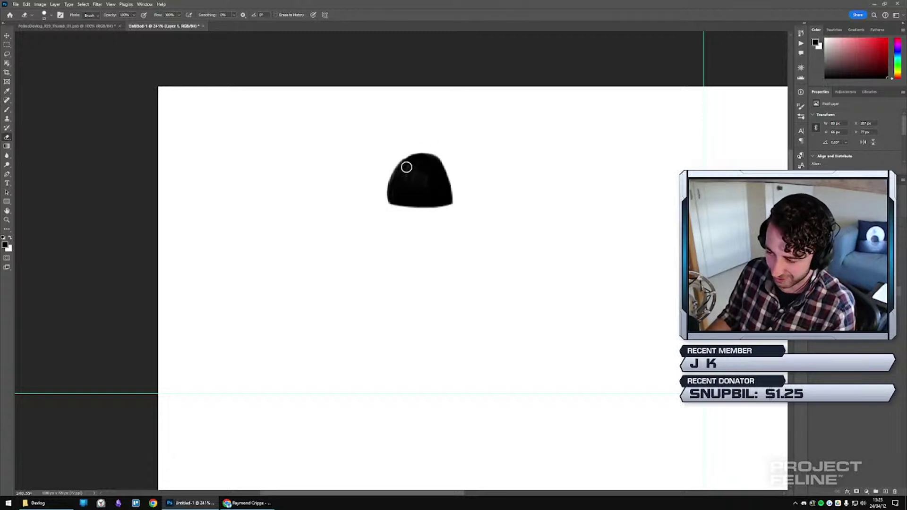
Redo the Eraser trim along the dome's right edge until its side runs smoothly down to the base, and return to the Brush.
key("ctrl+z")
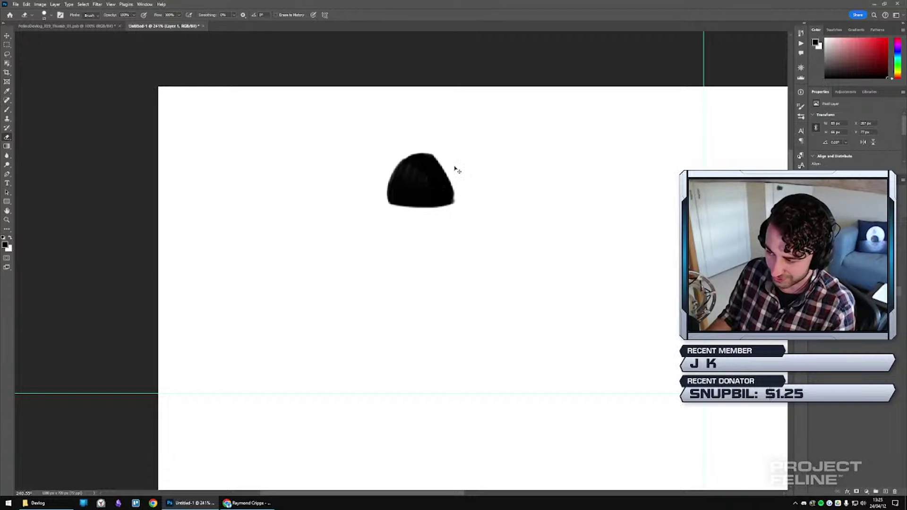
left_click_drag(455, 168, 449, 210)
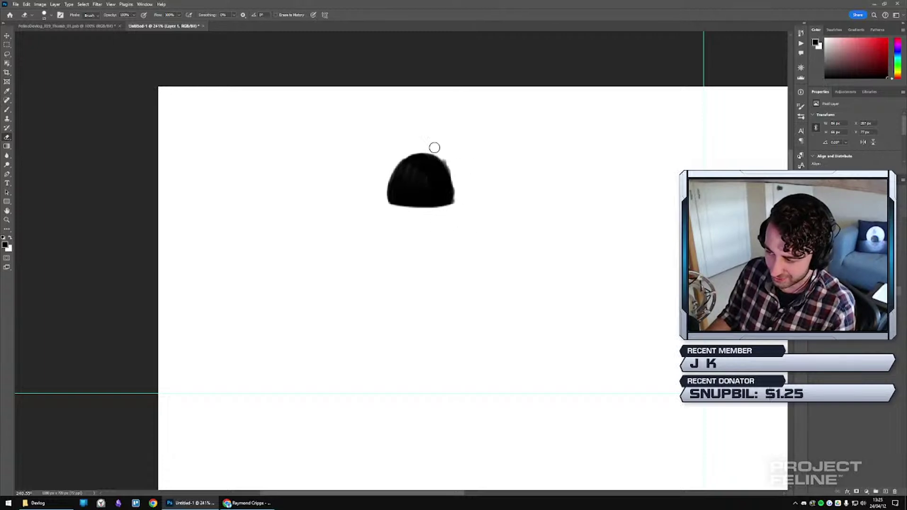
key("ctrl+z")
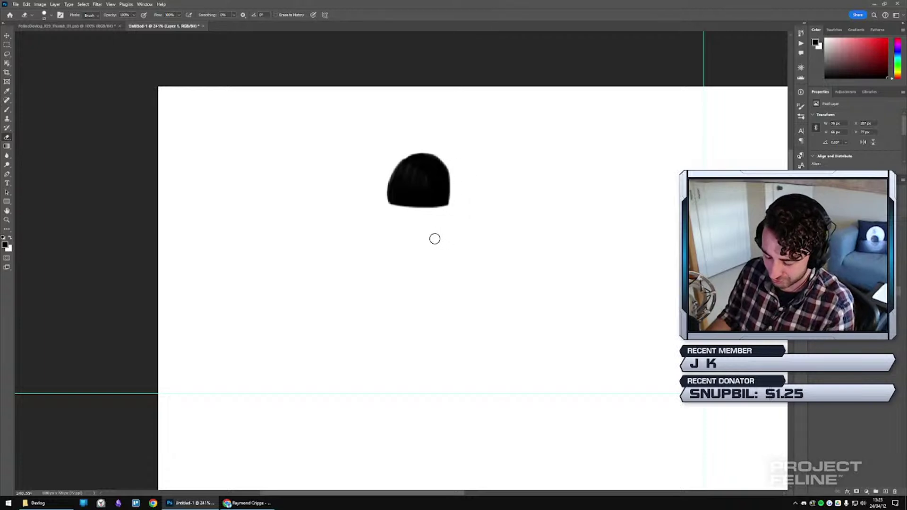
key("ctrl+z")
mouse_move(455, 173)
left_mouse_down()
mouse_move(456, 213)
mouse_move(444, 245)
left_mouse_up()
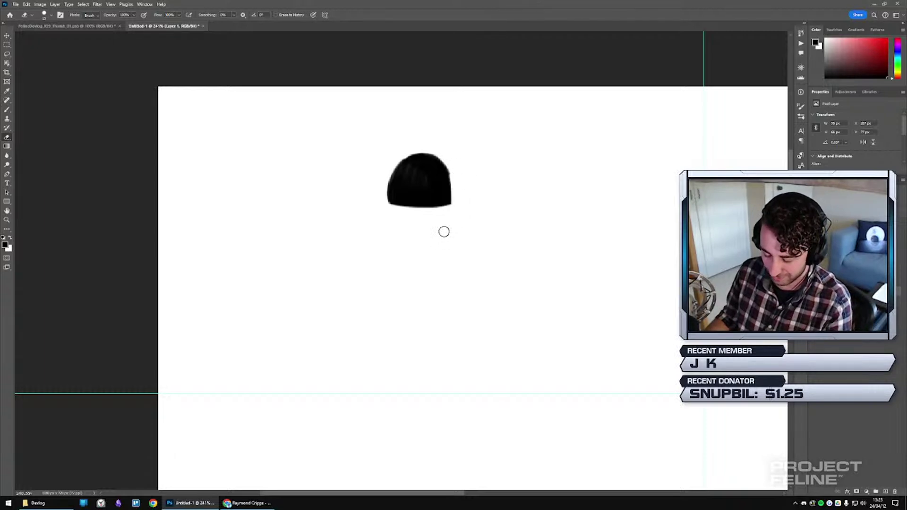
key("b")
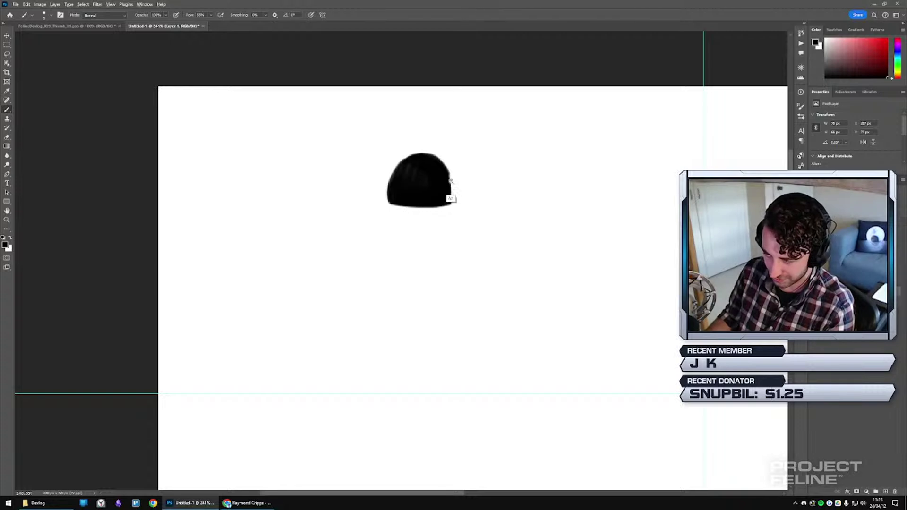
Widen the dome's right side with black Brush strokes, redoing them until the edge bulges out evenly to the base.
scroll(450, 180, "down", 2)
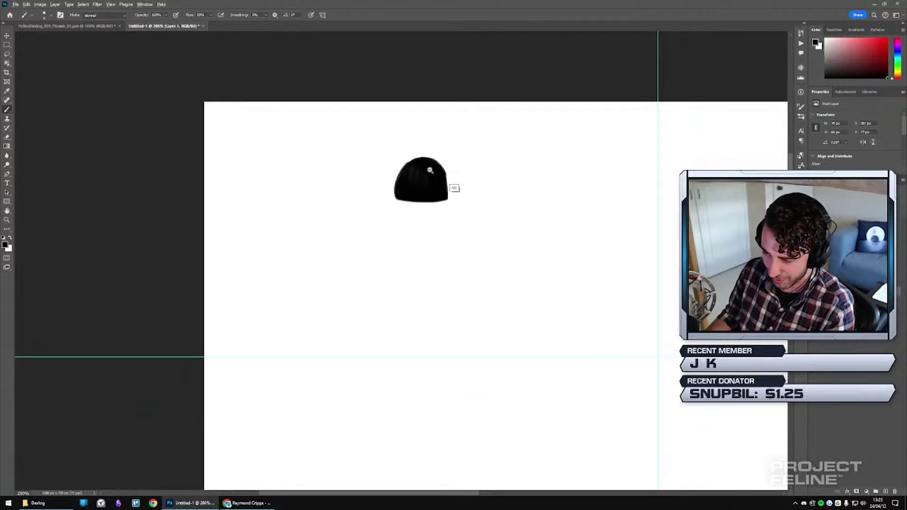
scroll(430, 170, "up", 2)
scroll(433, 166, "up", 1)
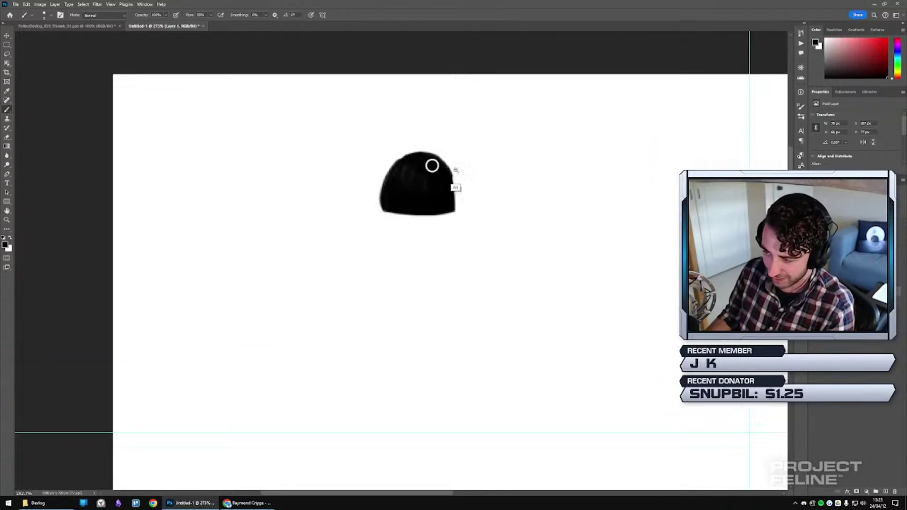
left_click_drag(415, 156, 460, 215)
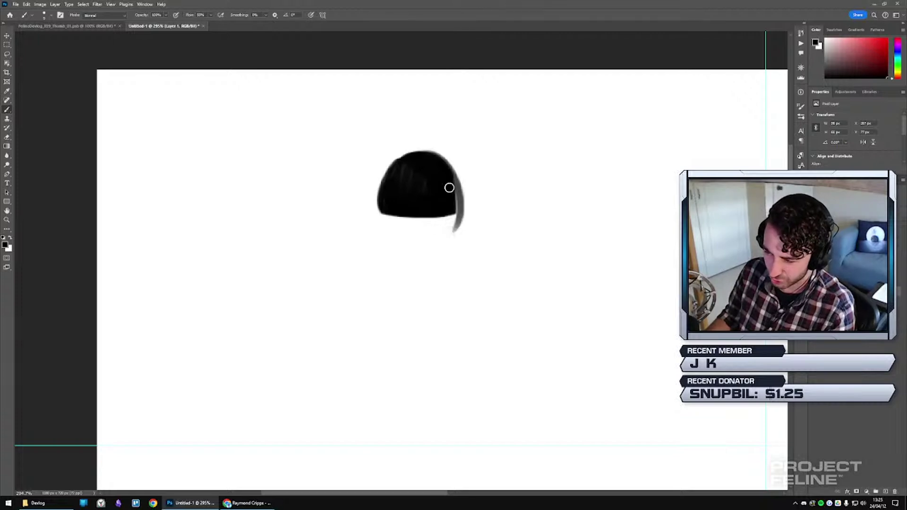
key("ctrl+z")
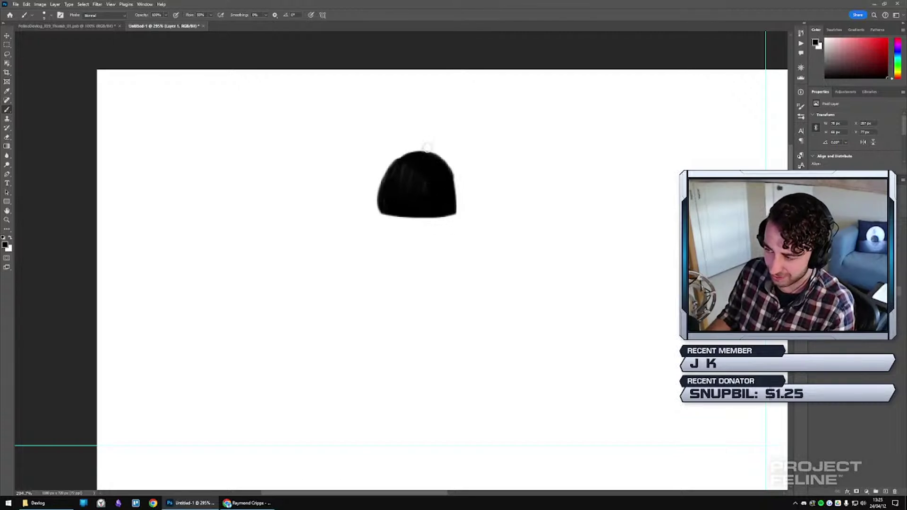
left_click_drag(427, 148, 446, 204)
key("ctrl+z")
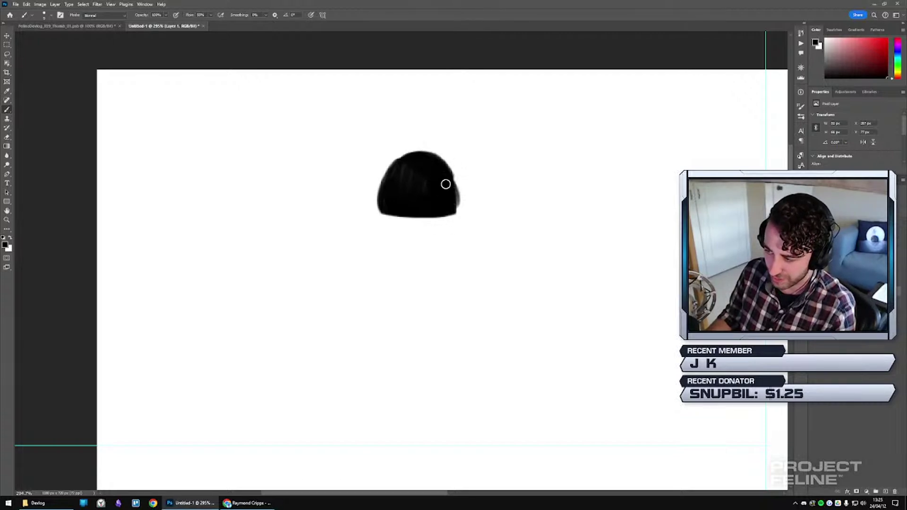
mouse_move(427, 158)
left_mouse_down()
mouse_move(454, 207)
mouse_move(442, 212)
mouse_move(449, 182)
mouse_move(435, 156)
mouse_move(458, 210)
left_mouse_up()
key("ctrl+z")
left_click_drag(450, 179, 455, 210)
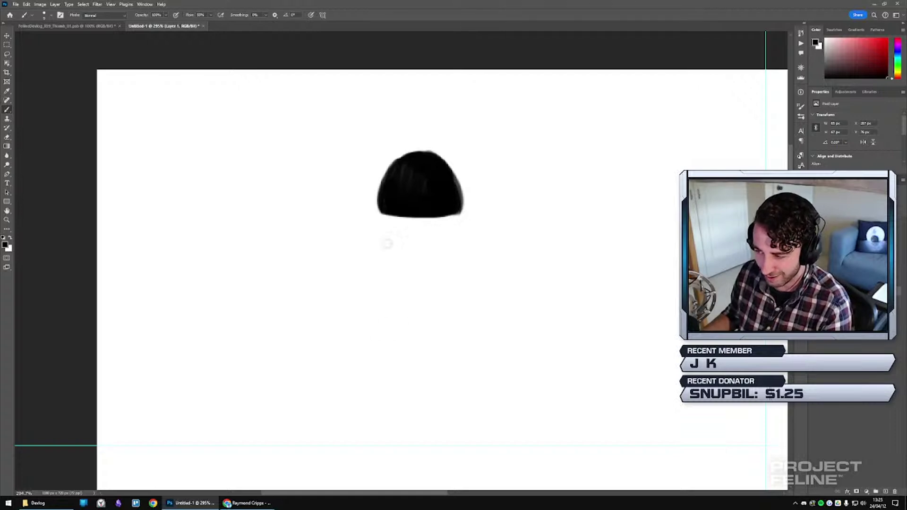
Try repeated Brush strokes down the dome's right shoulder to round out its curve, undoing the strokes between tries.
left_click_drag(440, 158, 452, 213)
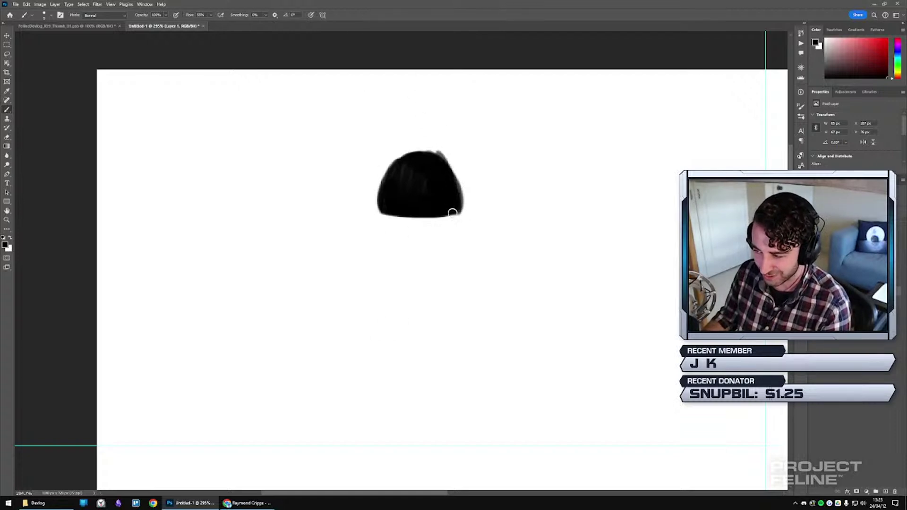
key("ctrl+z")
left_click_drag(425, 153, 453, 202)
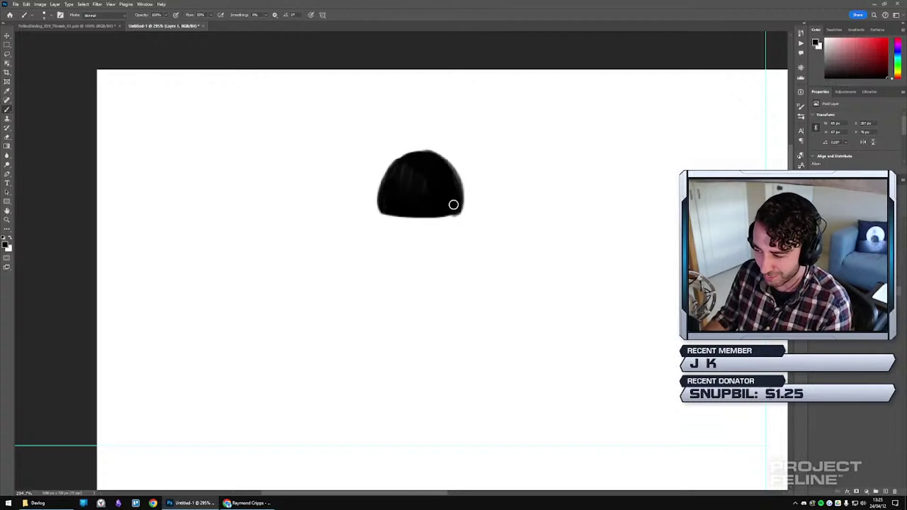
key("ctrl+z")
mouse_move(433, 152)
left_mouse_down()
mouse_move(446, 166)
mouse_move(455, 206)
left_mouse_up()
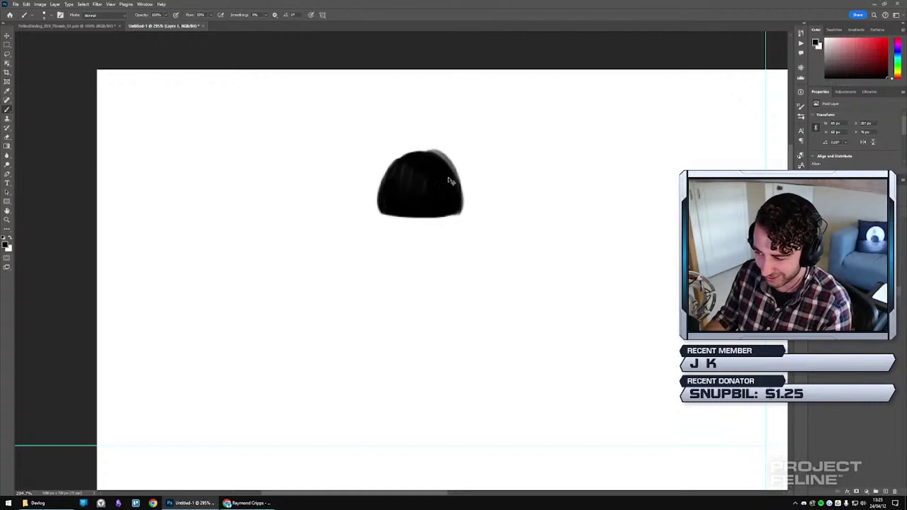
key("ctrl+z")
left_click_drag(434, 154, 456, 210)
key("ctrl+z")
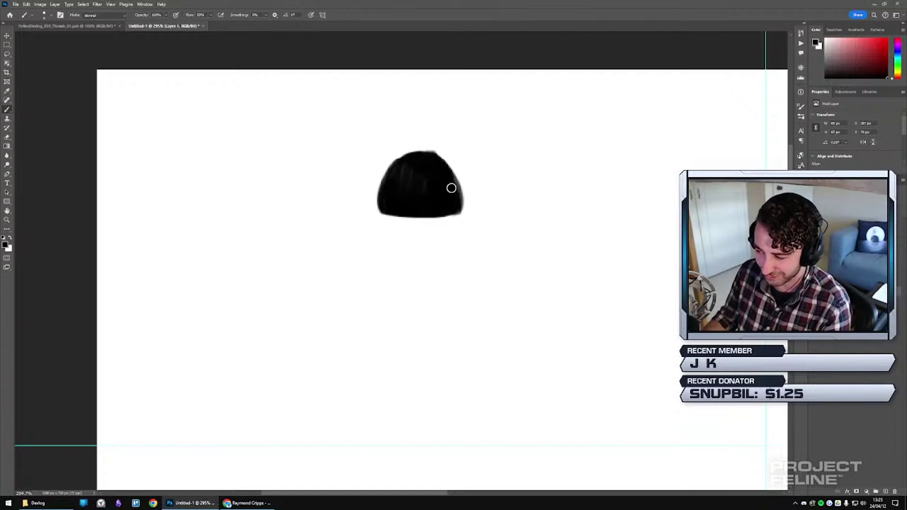
left_click_drag(425, 152, 455, 210)
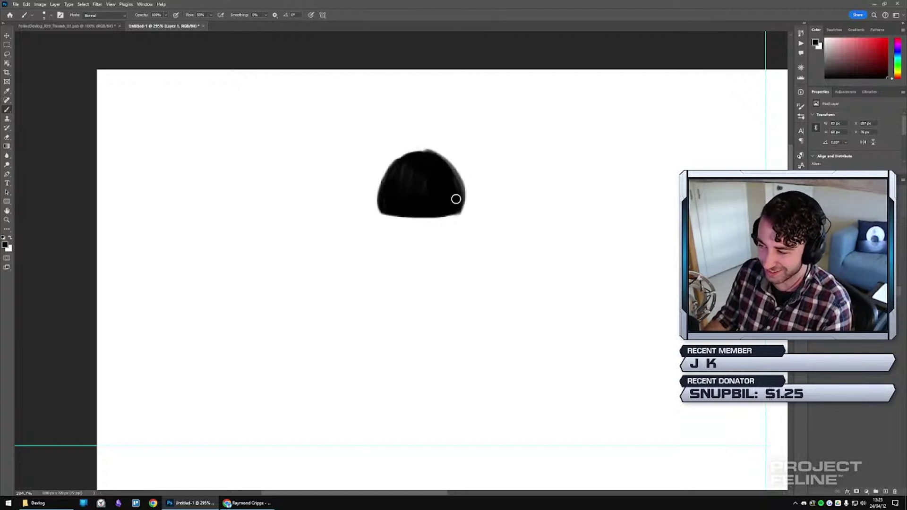
key("ctrl+z")
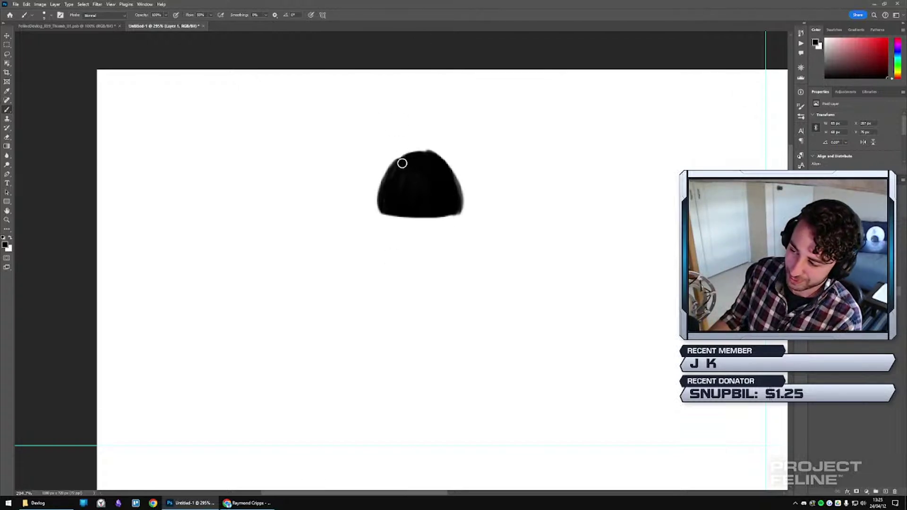
Darken the gray streaks inside the dome and repaint its upper-left edge with the Brush, redoing the stroke until the curve is fuller.
mouse_move(412, 175)
left_mouse_down()
mouse_move(410, 154)
mouse_move(441, 167)
mouse_move(401, 164)
mouse_move(409, 155)
mouse_move(430, 176)
left_mouse_up()
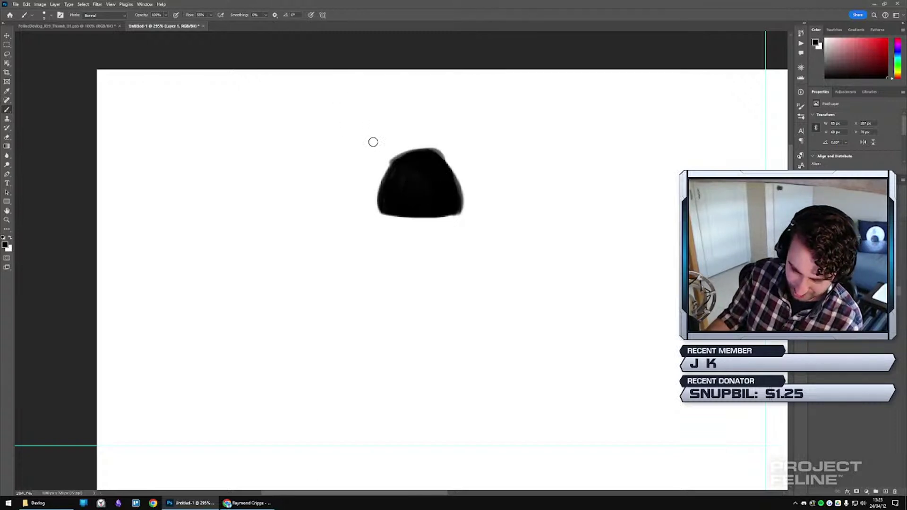
mouse_move(384, 142)
left_mouse_down()
mouse_move(420, 155)
mouse_move(401, 158)
mouse_move(442, 155)
mouse_move(413, 166)
mouse_move(423, 178)
left_mouse_up()
key("ctrl+z")
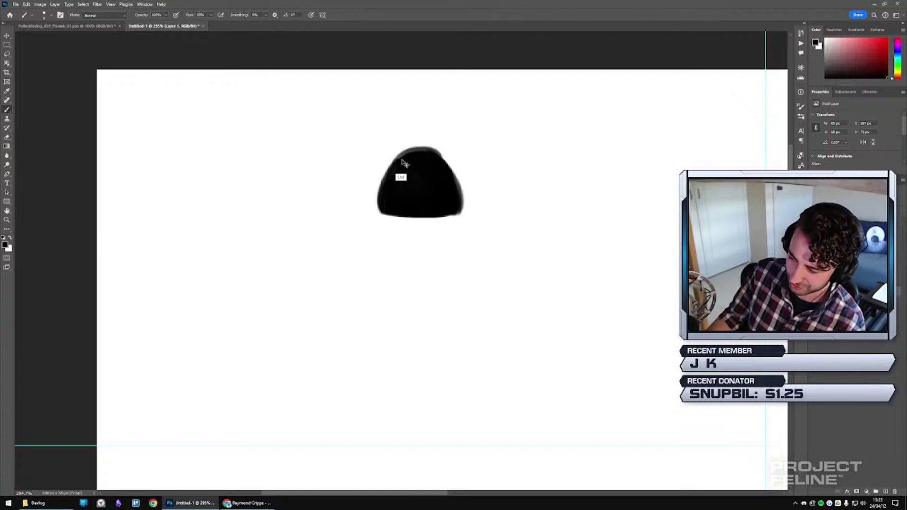
key("ctrl+z")
key("ctrl+shift+z")
key("ctrl+z")
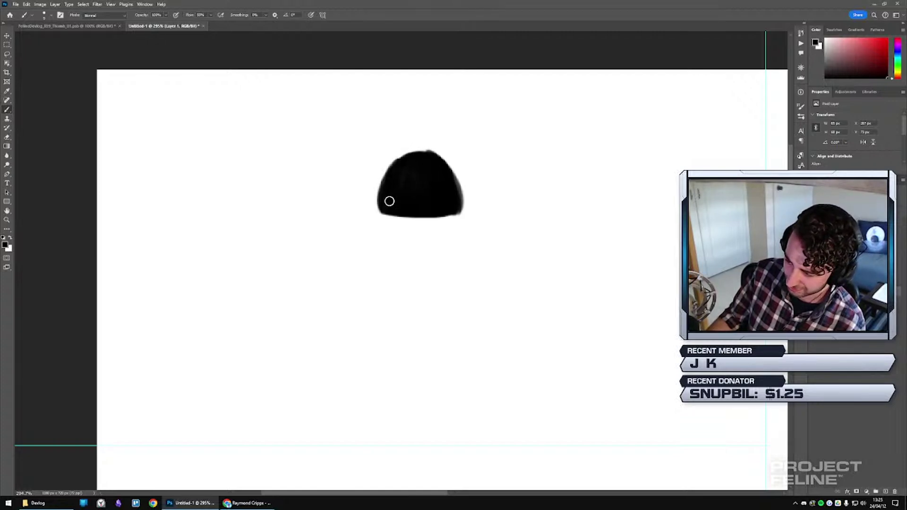
key("ctrl+shift+z")
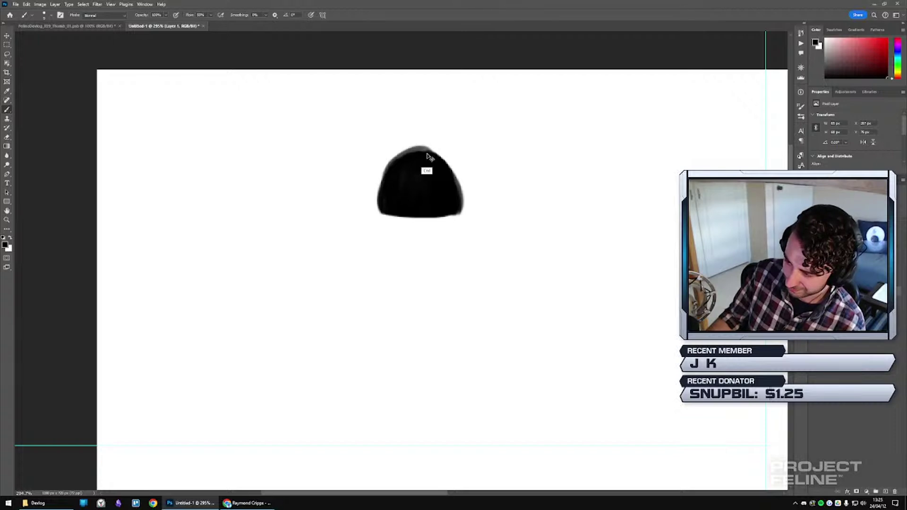
key("ctrl+z")
mouse_move(421, 151)
left_mouse_down()
mouse_move(393, 164)
mouse_move(392, 184)
mouse_move(428, 155)
mouse_move(420, 151)
mouse_move(386, 196)
mouse_move(395, 196)
mouse_move(394, 164)
mouse_move(385, 206)
left_mouse_up()
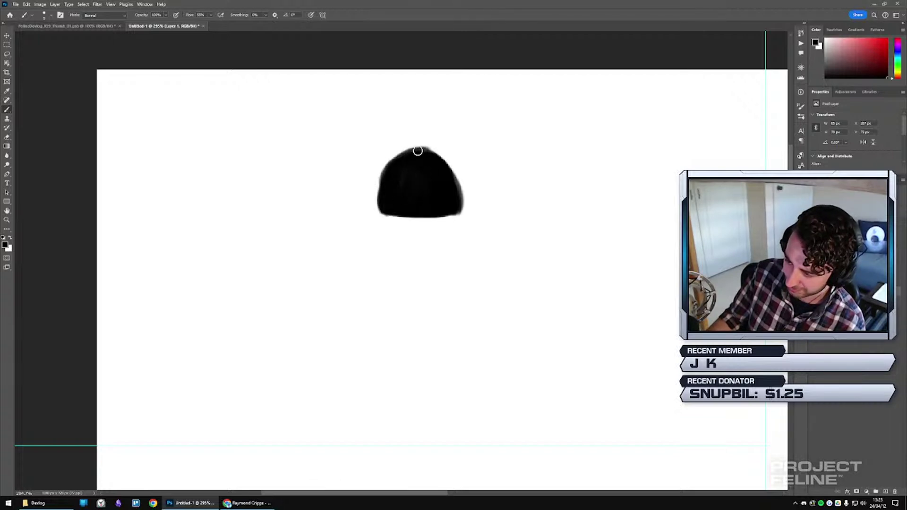
Round the dome's crown and right shoulder with black Brush strokes so the right curve matches the left.
mouse_move(418, 150)
left_mouse_down()
mouse_move(451, 171)
mouse_move(444, 196)
left_mouse_up()
left_click_drag(433, 153, 452, 194)
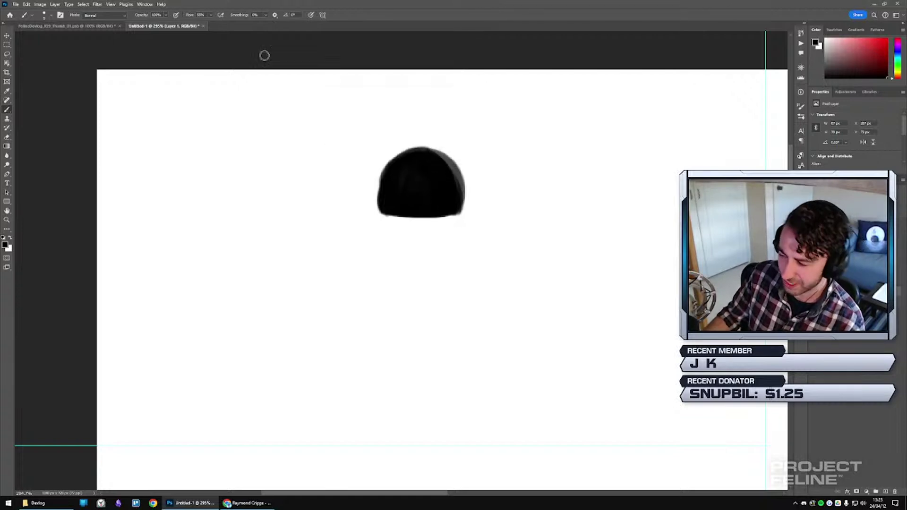
key("ctrl+z")
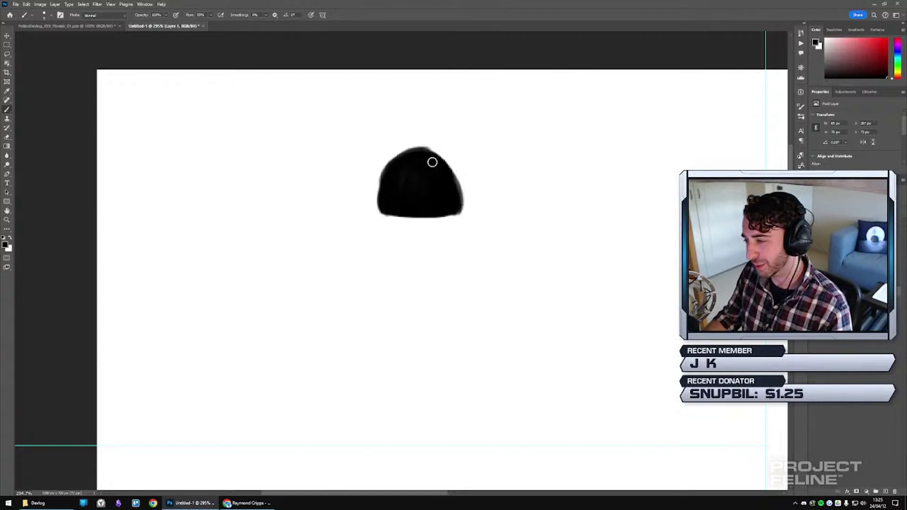
mouse_move(414, 153)
left_mouse_down()
mouse_move(437, 156)
mouse_move(452, 201)
mouse_move(438, 161)
mouse_move(456, 188)
left_mouse_up()
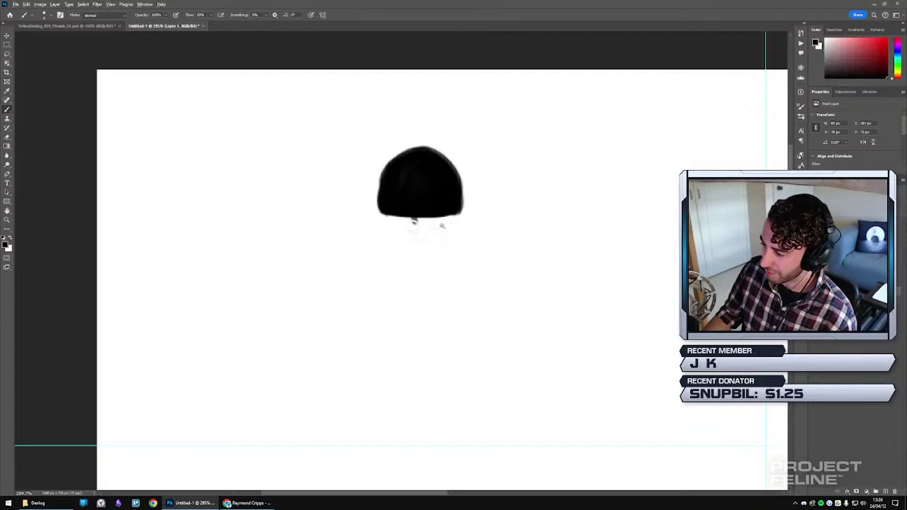
Paint a short black neck beneath the dome and outline a narrow rectangular torso below it with the Brush.
scroll(448, 228, "up", 2)
mouse_move(414, 219)
left_mouse_down()
mouse_move(436, 219)
mouse_move(428, 224)
mouse_move(426, 214)
mouse_move(426, 230)
mouse_move(415, 214)
mouse_move(419, 231)
mouse_move(430, 229)
mouse_move(431, 215)
mouse_move(426, 225)
mouse_move(418, 213)
mouse_move(417, 232)
left_mouse_up()
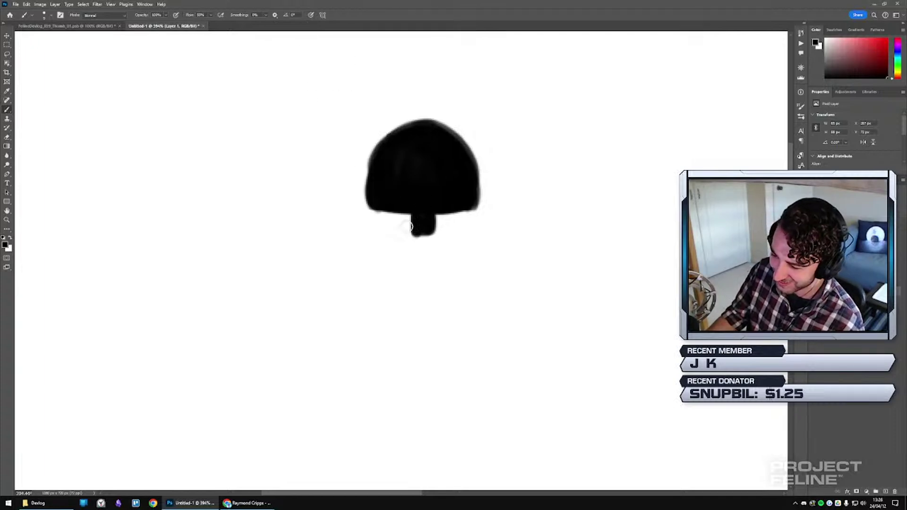
mouse_move(401, 234)
left_mouse_down()
mouse_move(449, 235)
mouse_move(407, 240)
mouse_move(440, 234)
mouse_move(403, 231)
mouse_move(401, 286)
left_mouse_up()
key("ctrl+z")
key("ctrl+z")
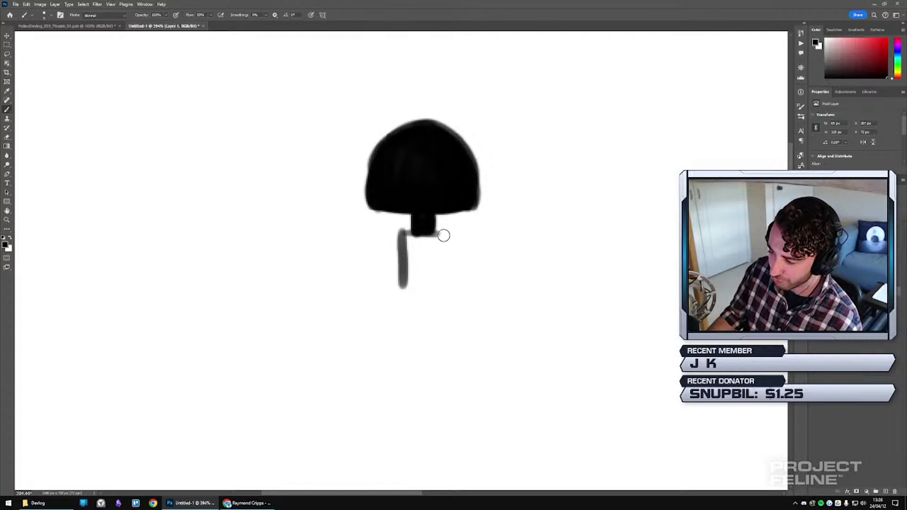
mouse_move(444, 236)
left_mouse_down()
mouse_move(438, 314)
mouse_move(455, 296)
left_mouse_up()
key("ctrl+z")
left_click_drag(445, 231, 441, 302)
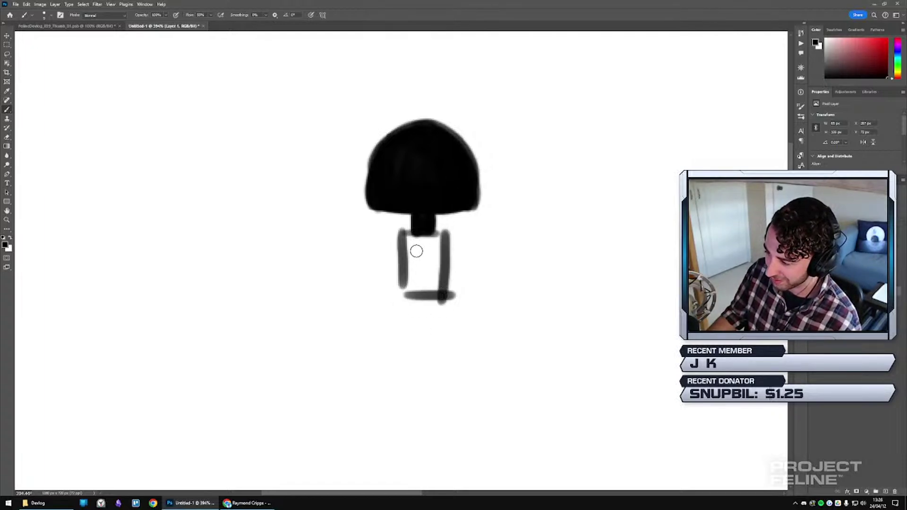
Fill the torso outline solid black with a larger Brush tip, and touch up its lower edge with a smaller one.
mouse_move(416, 251)
left_mouse_down()
mouse_move(403, 288)
mouse_move(415, 250)
mouse_move(412, 288)
left_mouse_up()
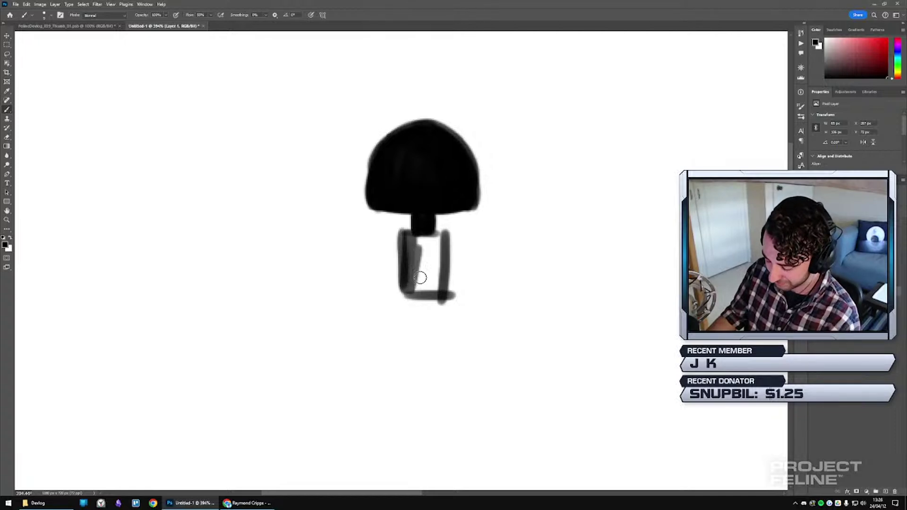
key("bracketright")
mouse_move(413, 256)
left_mouse_down()
mouse_move(418, 288)
mouse_move(431, 253)
mouse_move(430, 284)
mouse_move(433, 238)
mouse_move(411, 242)
mouse_move(433, 246)
mouse_move(435, 238)
mouse_move(431, 287)
mouse_move(402, 243)
mouse_move(404, 295)
mouse_move(432, 298)
mouse_move(407, 290)
mouse_move(409, 242)
mouse_move(411, 282)
left_mouse_up()
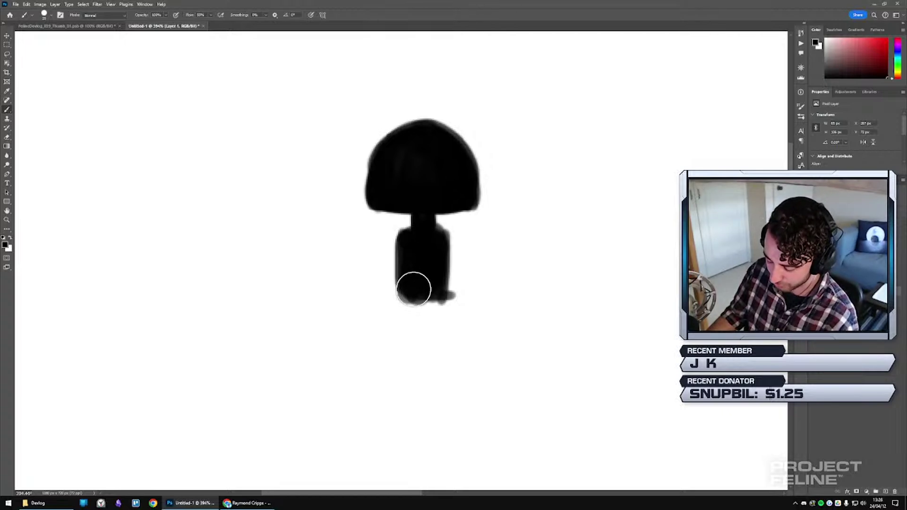
key("bracketleft")
key("bracketleft")
mouse_move(404, 289)
left_mouse_down()
mouse_move(443, 297)
mouse_move(434, 297)
mouse_move(447, 265)
mouse_move(443, 234)
mouse_move(441, 309)
mouse_move(419, 295)
left_mouse_up()
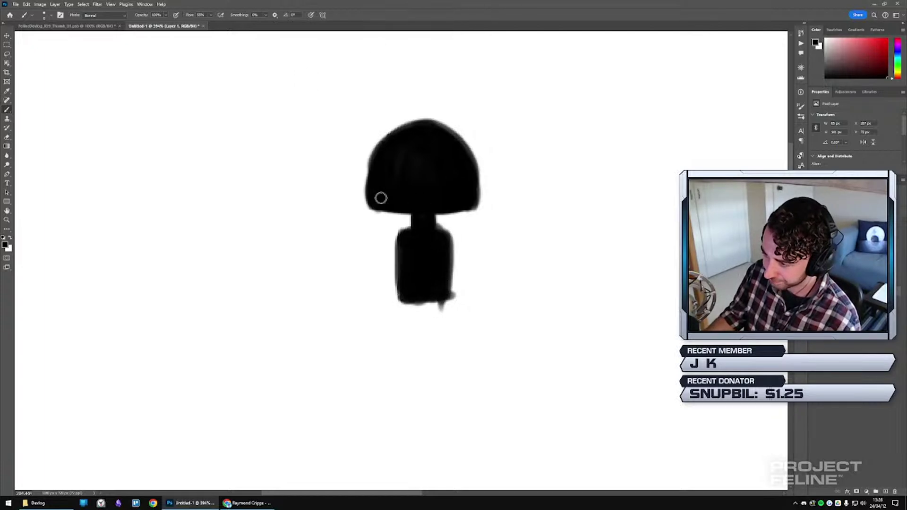
Paint two short arms slanting down and outward from the torso's shoulders, and darken the left one.
left_click_drag(394, 238, 367, 257)
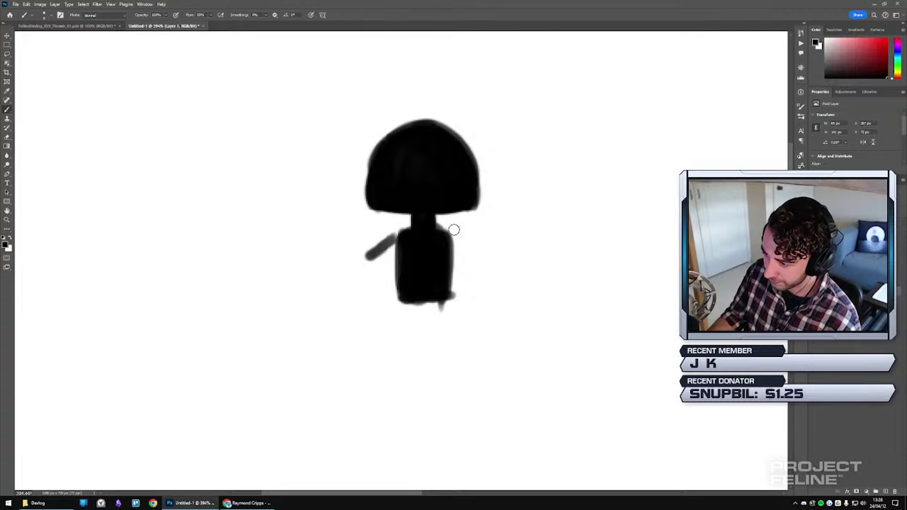
left_click_drag(453, 229, 489, 259)
mouse_move(429, 259)
left_mouse_down()
mouse_move(440, 178)
mouse_move(405, 160)
mouse_move(361, 190)
left_mouse_up()
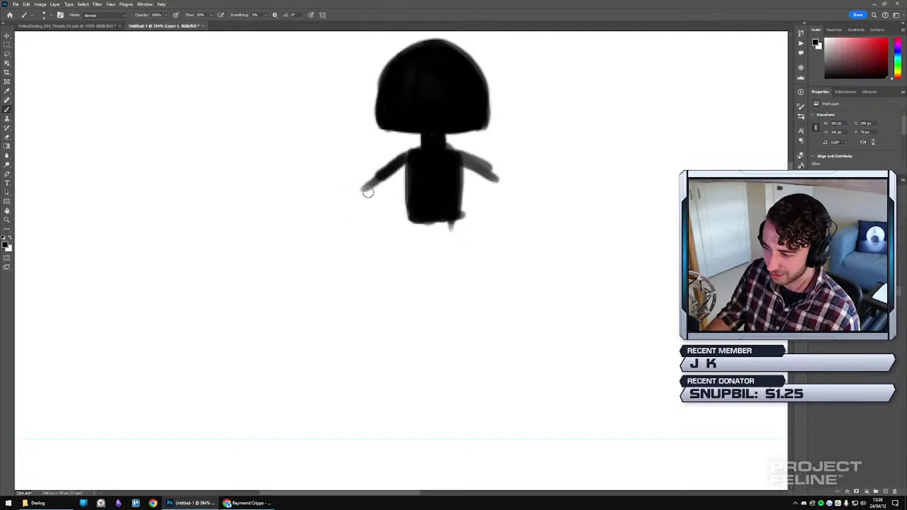
left_click_drag(366, 188, 394, 165)
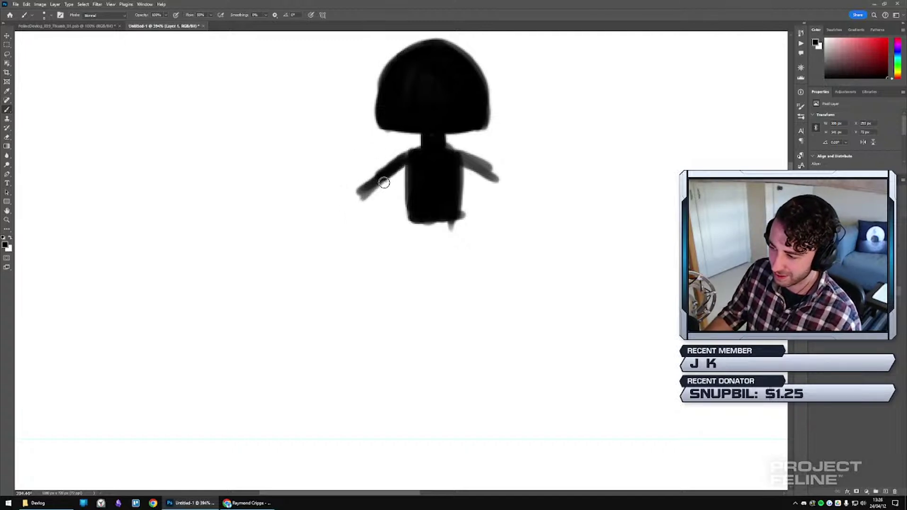
Lengthen the left arm into a solid black diagonal limb, and darken and extend the right arm with the Brush.
left_click_drag(461, 157, 520, 196)
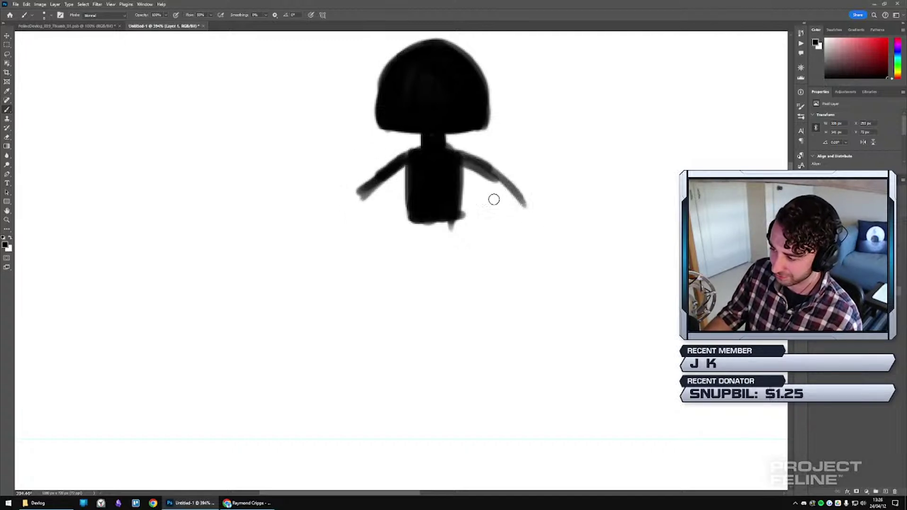
key("ctrl+z")
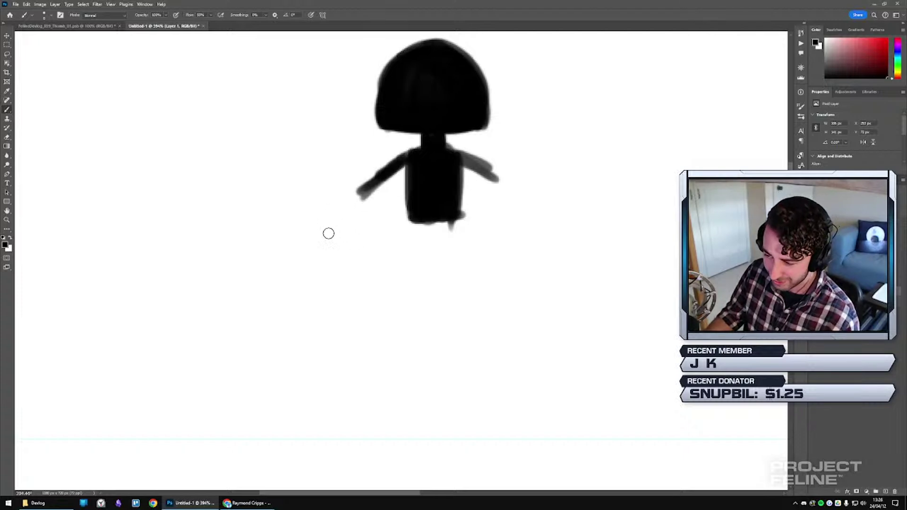
left_click_drag(330, 217, 392, 164)
key("ctrl+z")
mouse_move(349, 193)
left_mouse_down()
mouse_move(412, 153)
mouse_move(383, 176)
mouse_move(417, 158)
mouse_move(342, 206)
mouse_move(359, 198)
left_mouse_up()
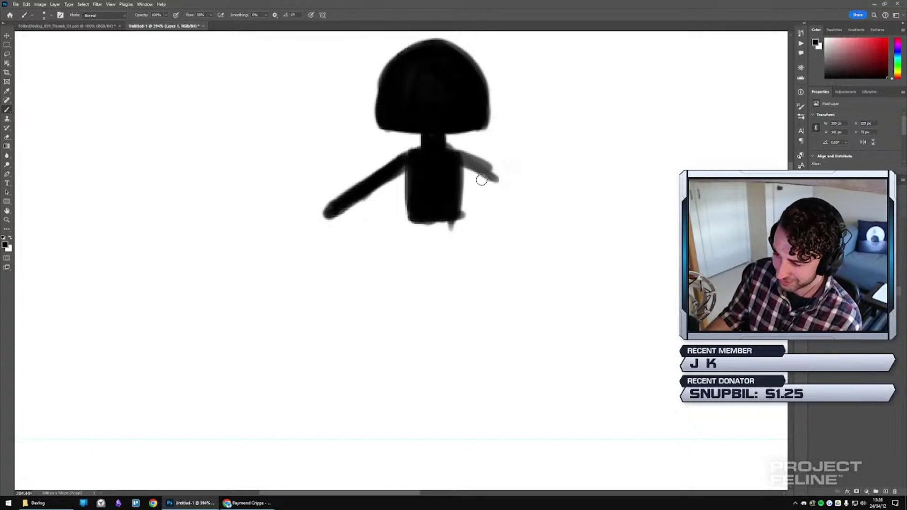
mouse_move(463, 157)
left_mouse_down()
mouse_move(513, 195)
mouse_move(473, 169)
mouse_move(501, 194)
left_mouse_up()
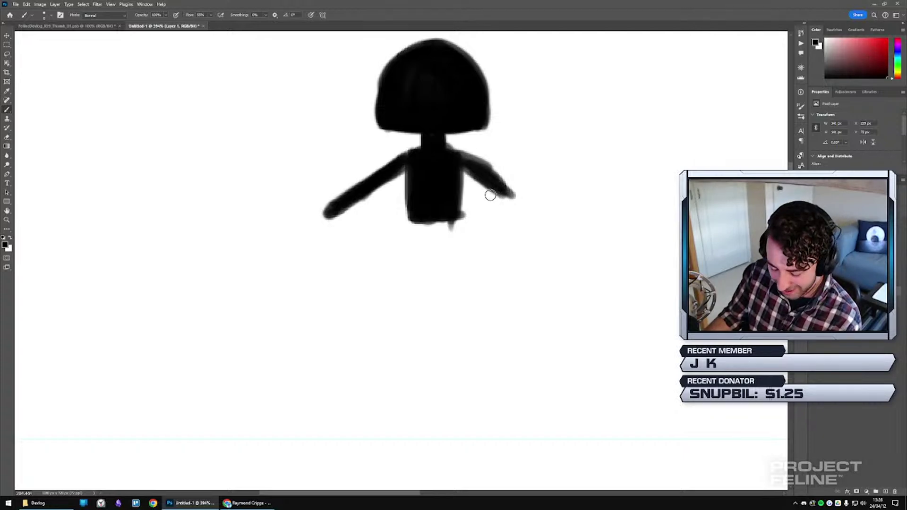
Erase the right arm back to a short stub at the shoulder with the Eraser.
key("e")
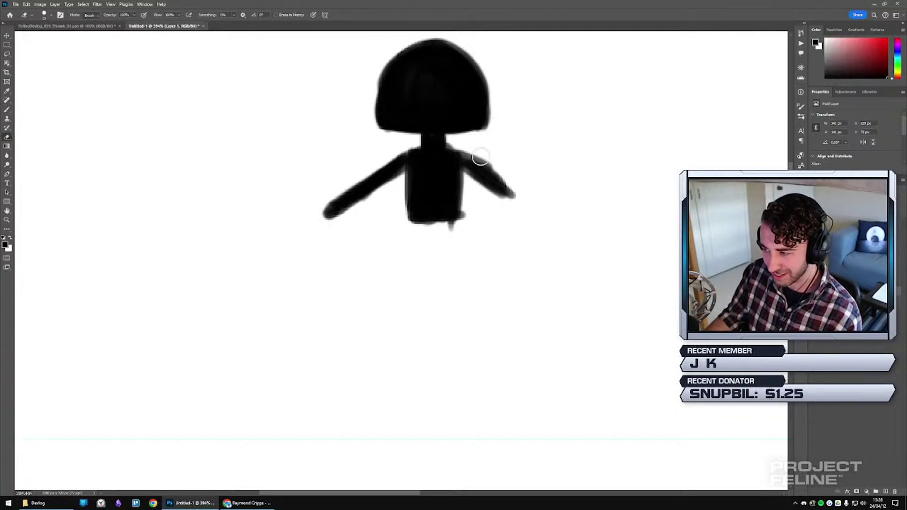
mouse_move(529, 192)
left_mouse_down()
mouse_move(479, 176)
mouse_move(526, 216)
mouse_move(508, 205)
left_mouse_up()
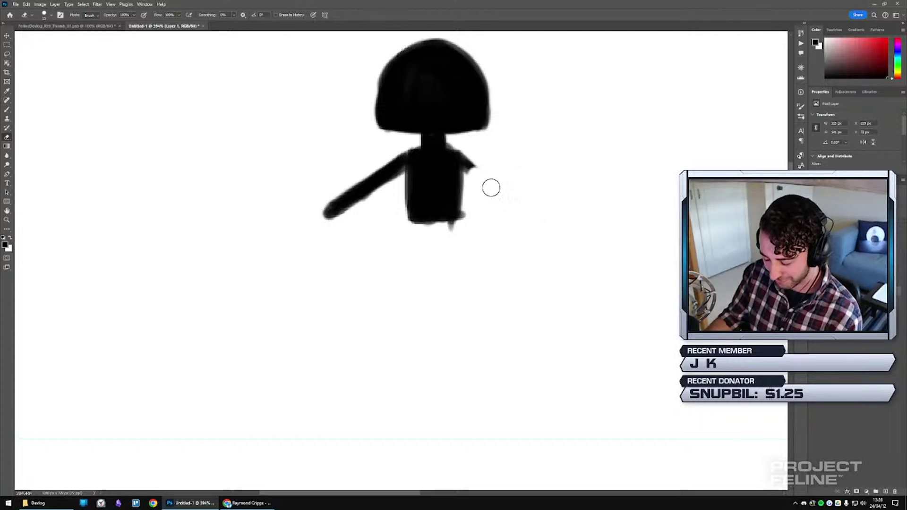
Repaint the right arm from its shoulder stub as a black diagonal limb with the Brush, and undo the excess stroke at its end.
key("p")
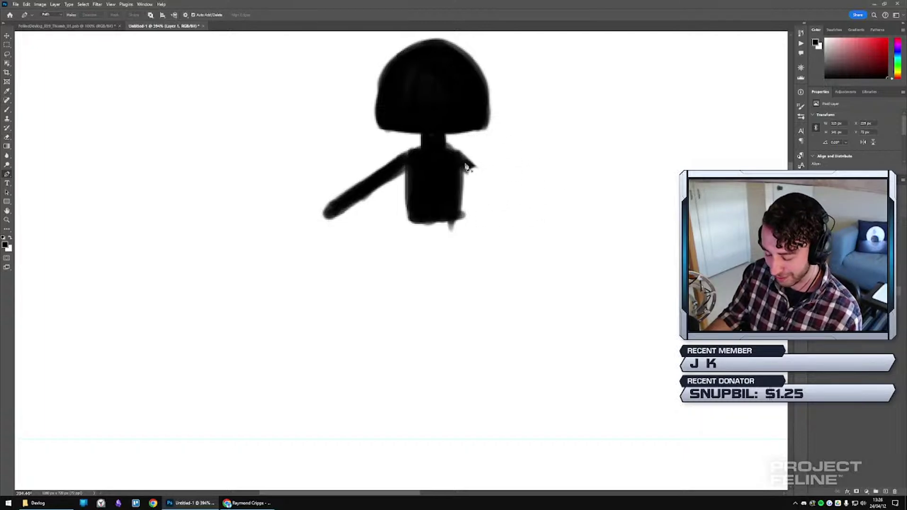
key("b")
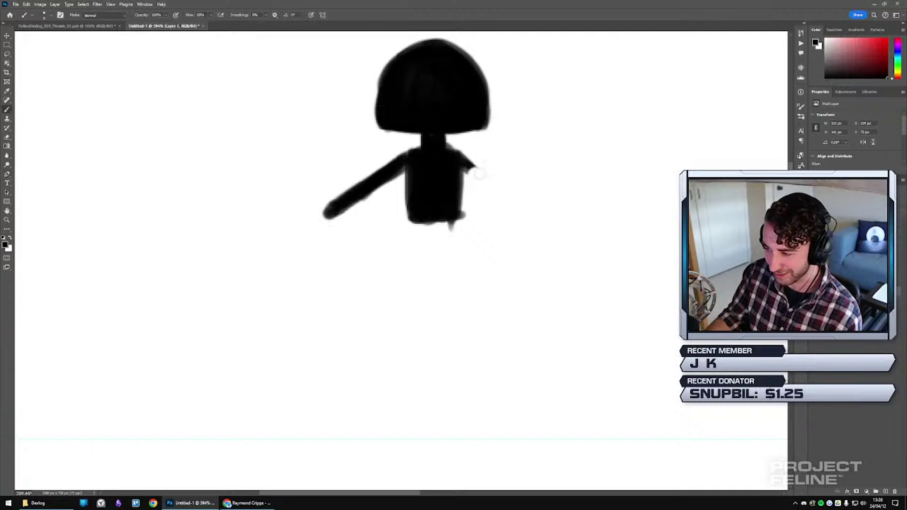
left_click_drag(479, 174, 499, 197)
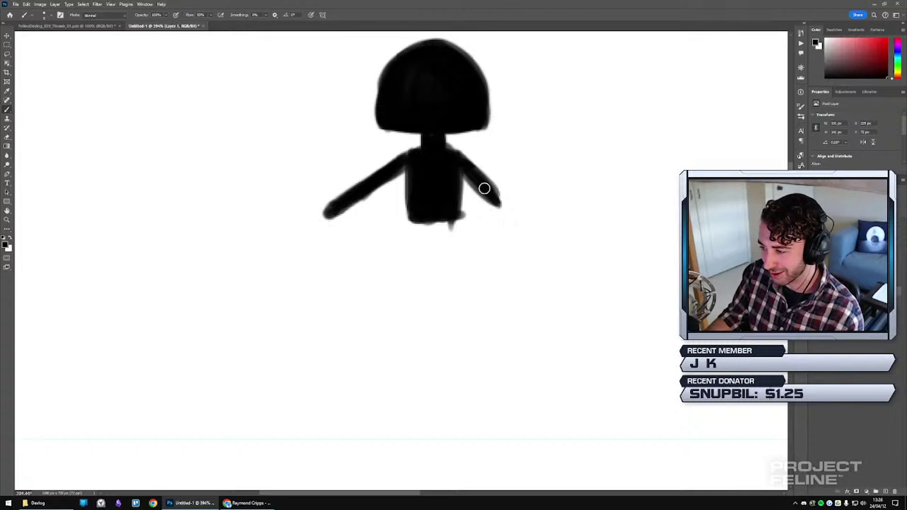
mouse_move(495, 203)
left_mouse_down()
mouse_move(504, 208)
mouse_move(492, 191)
left_mouse_up()
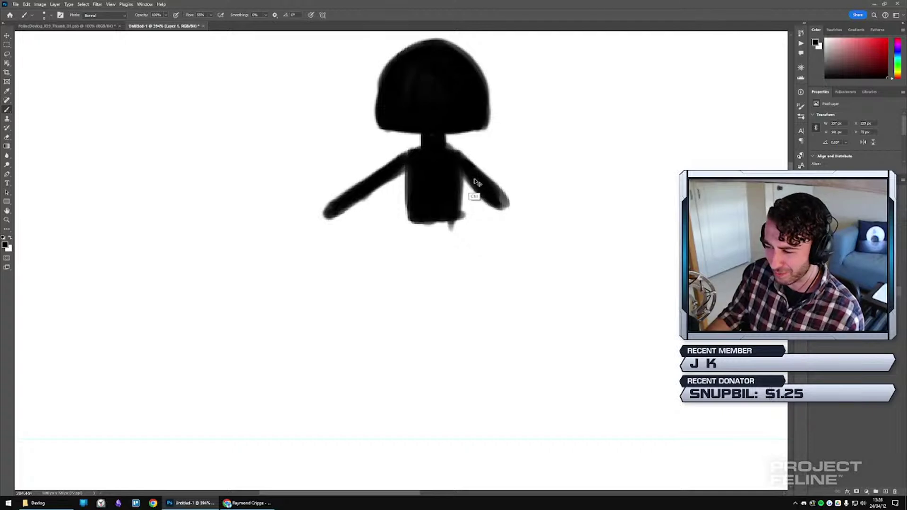
key("ctrl+z")
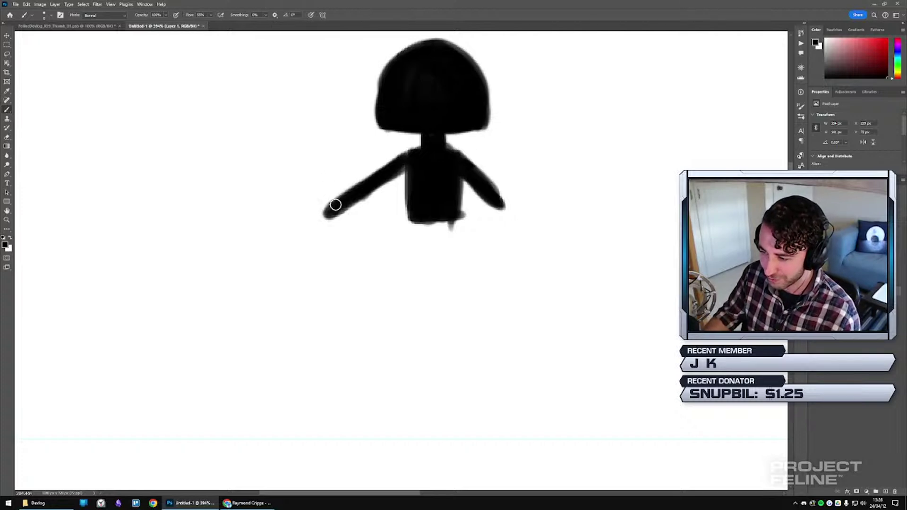
Shorten the left arm's outer end with the Eraser, and brush small dark joints onto the ends of both arms.
key("e")
left_click_drag(324, 204, 334, 233)
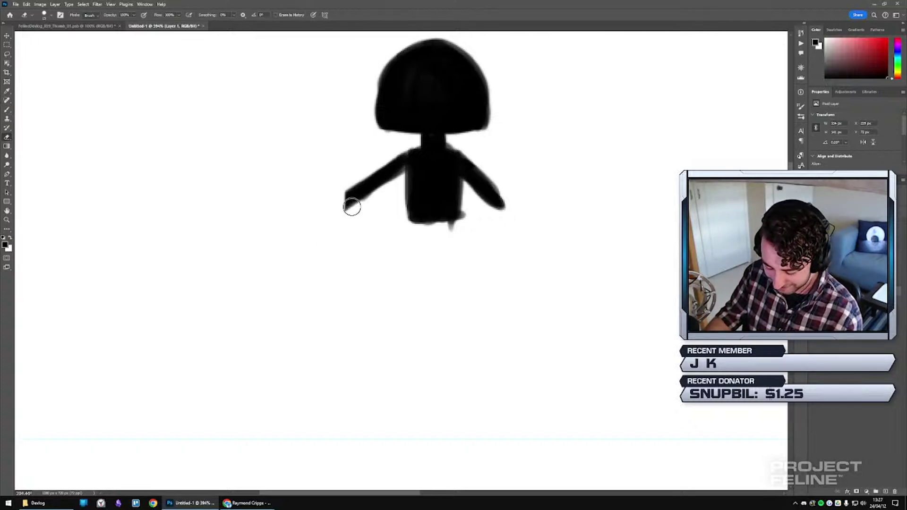
key("b")
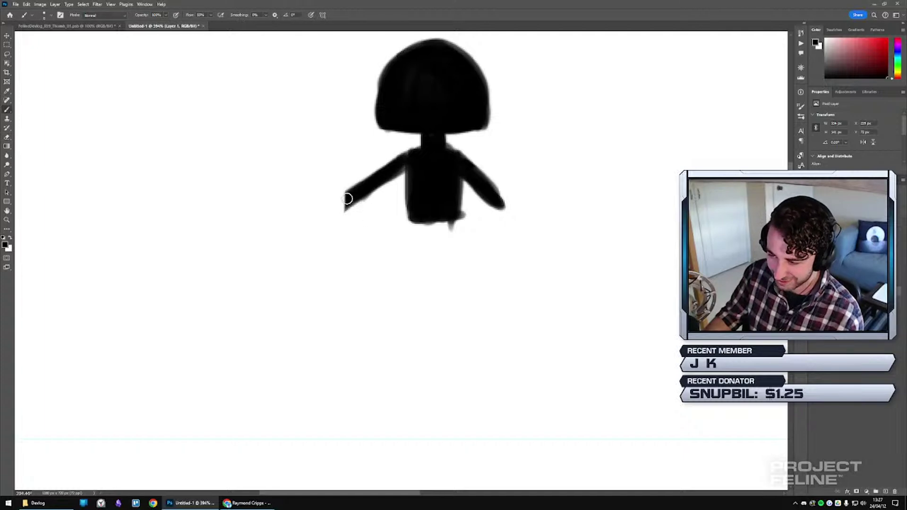
left_click_drag(348, 204, 414, 162)
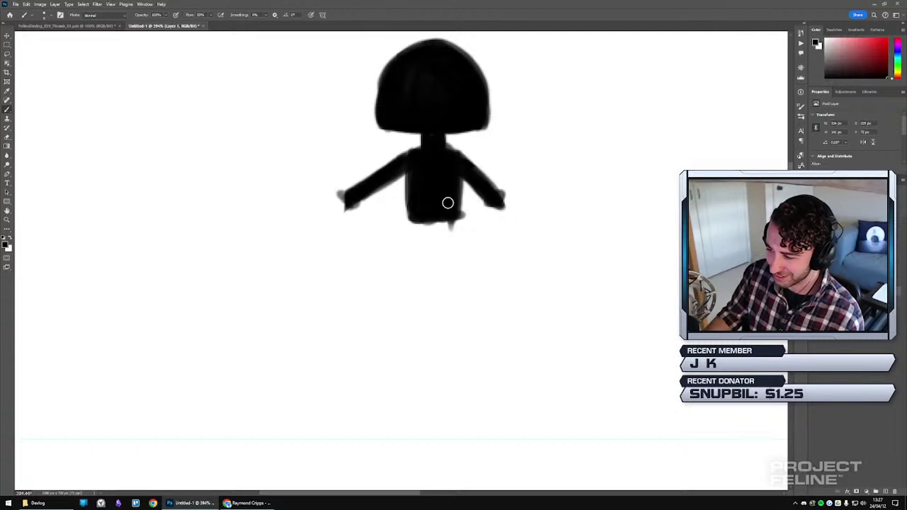
Sketch a waist frame below the torso, with two vertical struts and a horizontal bar joining their lower ends.
mouse_move(461, 222)
left_mouse_down()
mouse_move(410, 188)
mouse_move(361, 218)
mouse_move(358, 205)
mouse_move(364, 217)
left_mouse_up()
key("ctrl+z")
left_click_drag(352, 179, 352, 240)
left_click_drag(416, 180, 414, 228)
left_click_drag(416, 179, 416, 247)
mouse_move(347, 178)
left_mouse_down()
mouse_move(350, 247)
mouse_move(370, 243)
mouse_move(375, 253)
mouse_move(424, 243)
mouse_move(347, 250)
mouse_move(395, 245)
mouse_move(416, 260)
left_mouse_up()
left_click_drag(360, 207, 363, 215)
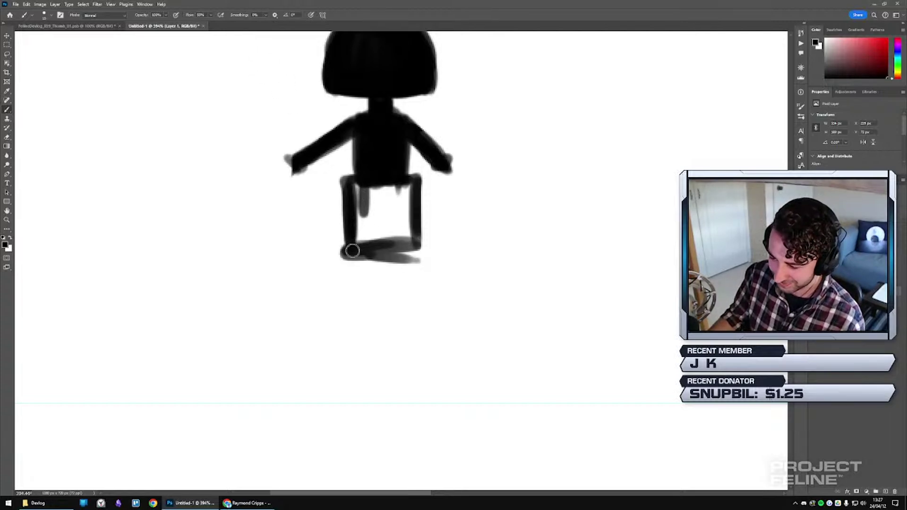
Darken the waist frame's lower bar and right strut, and paint a small block at the bar's middle.
left_click_drag(348, 247, 425, 253)
mouse_move(419, 200)
left_mouse_down()
mouse_move(416, 178)
mouse_move(405, 180)
mouse_move(425, 176)
left_mouse_up()
left_click_drag(374, 236, 374, 264)
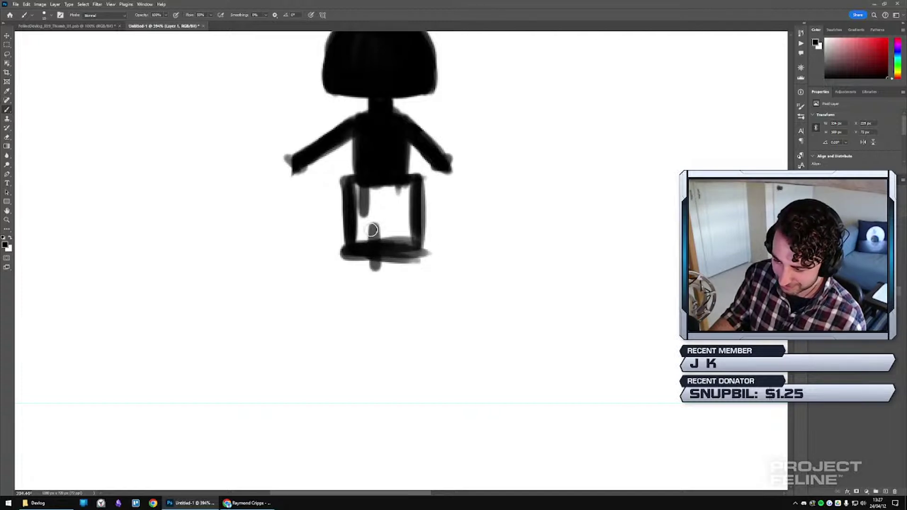
mouse_move(370, 232)
left_mouse_down()
mouse_move(393, 231)
mouse_move(371, 237)
mouse_move(389, 237)
mouse_move(387, 261)
mouse_move(378, 242)
mouse_move(370, 262)
mouse_move(345, 260)
mouse_move(411, 259)
left_mouse_up()
left_click_drag(336, 262, 404, 261)
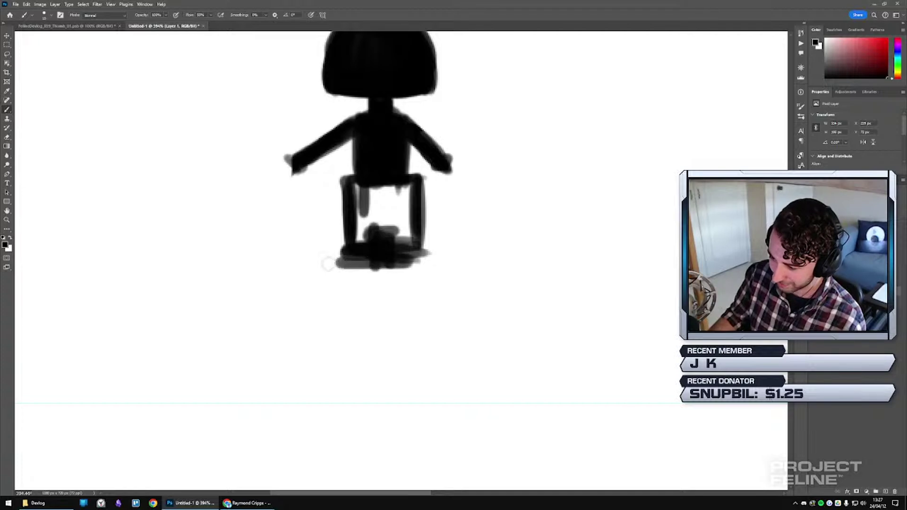
Outline a tall boxy lower body beneath the waist bar with two long sides and a bottom edge.
mouse_move(330, 267)
left_mouse_down()
mouse_move(330, 331)
mouse_move(341, 352)
left_mouse_up()
left_click_drag(424, 262, 418, 352)
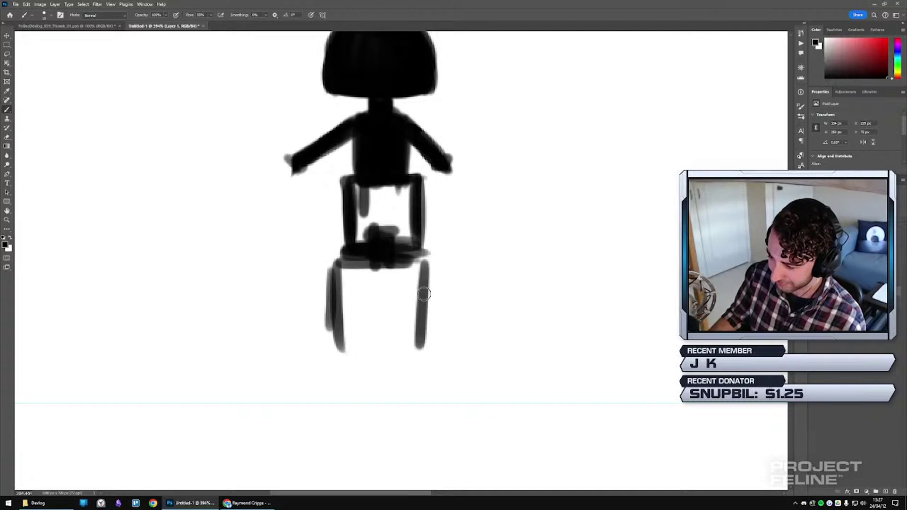
left_click_drag(423, 283, 419, 366)
mouse_move(340, 349)
left_mouse_down()
mouse_move(427, 343)
mouse_move(411, 341)
left_mouse_up()
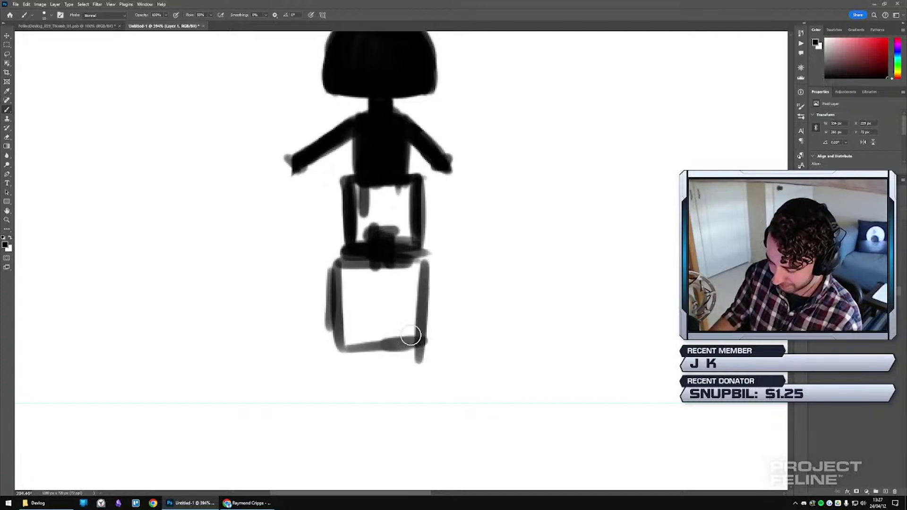
Fill the lower body solid black with a larger Brush tip, and extend a narrower block down to the horizontal guide.
key("bracketright")
key("bracketright")
key("bracketright")
mouse_move(348, 270)
left_mouse_down()
mouse_move(354, 330)
mouse_move(359, 265)
mouse_move(361, 330)
mouse_move(365, 272)
mouse_move(373, 336)
mouse_move(379, 298)
mouse_move(385, 334)
mouse_move(389, 315)
mouse_move(397, 330)
mouse_move(406, 273)
mouse_move(407, 332)
mouse_move(413, 262)
mouse_move(416, 327)
mouse_move(419, 252)
mouse_move(418, 336)
mouse_move(427, 305)
mouse_move(376, 264)
mouse_move(335, 266)
mouse_move(363, 251)
mouse_move(361, 342)
mouse_move(433, 339)
mouse_move(425, 263)
mouse_move(417, 296)
left_mouse_up()
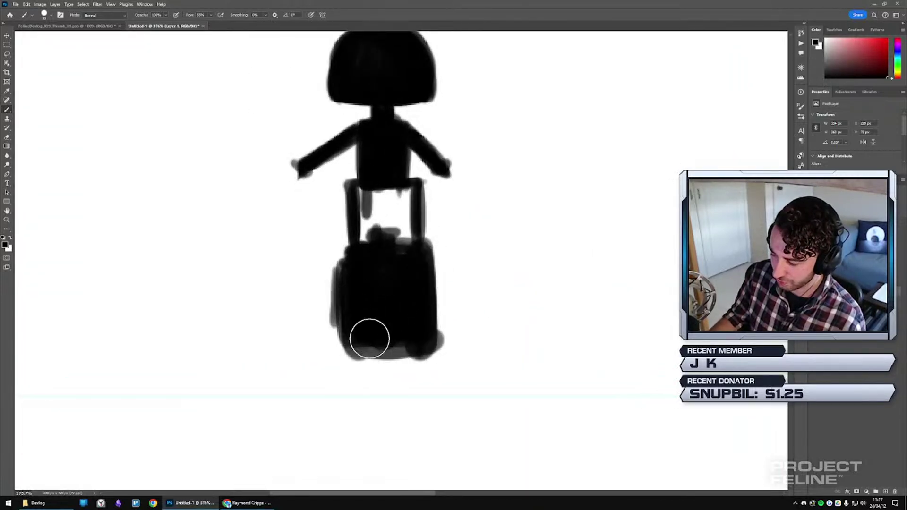
mouse_move(369, 336)
left_mouse_down()
mouse_move(369, 388)
mouse_move(380, 336)
mouse_move(383, 389)
mouse_move(397, 363)
mouse_move(400, 396)
mouse_move(410, 355)
mouse_move(409, 389)
mouse_move(385, 389)
mouse_move(376, 357)
mouse_move(372, 392)
mouse_move(366, 365)
mouse_move(398, 338)
mouse_move(399, 384)
mouse_move(432, 392)
left_mouse_up()
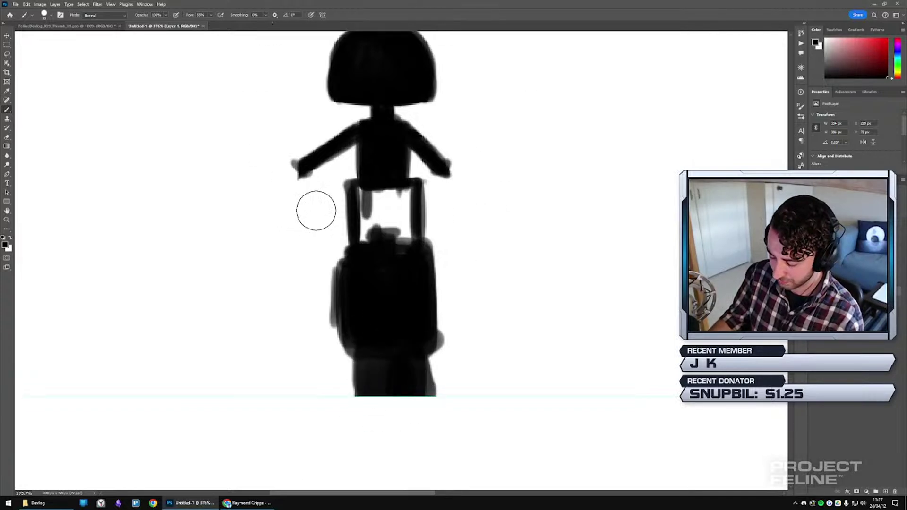
key("bracketleft")
key("bracketright")
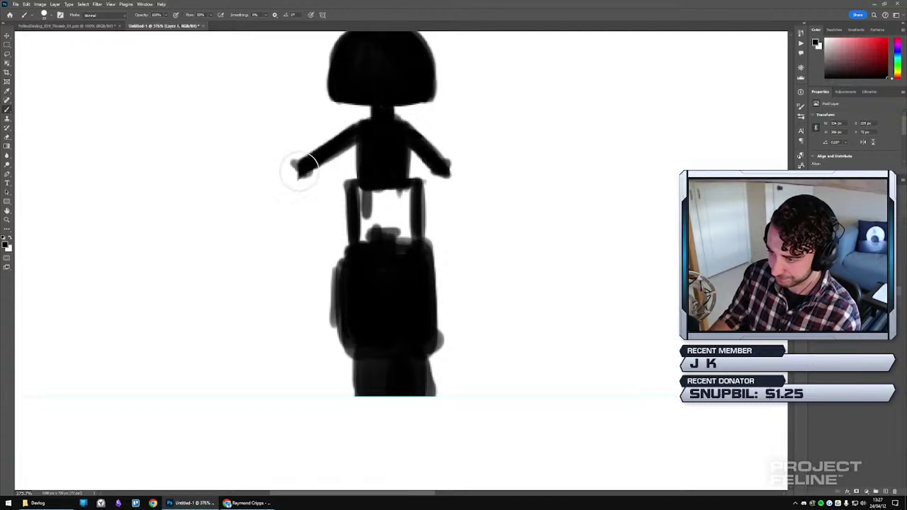
left_click_drag(297, 167, 288, 229)
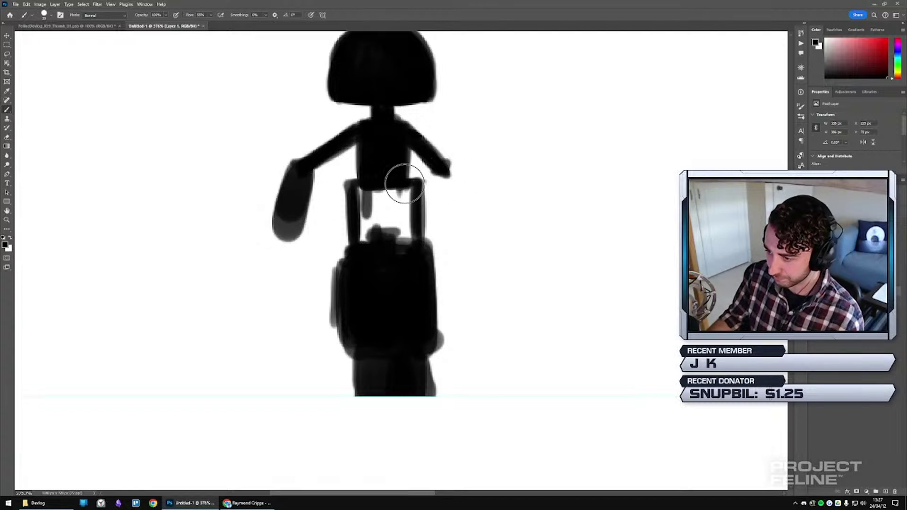
key("ctrl+z")
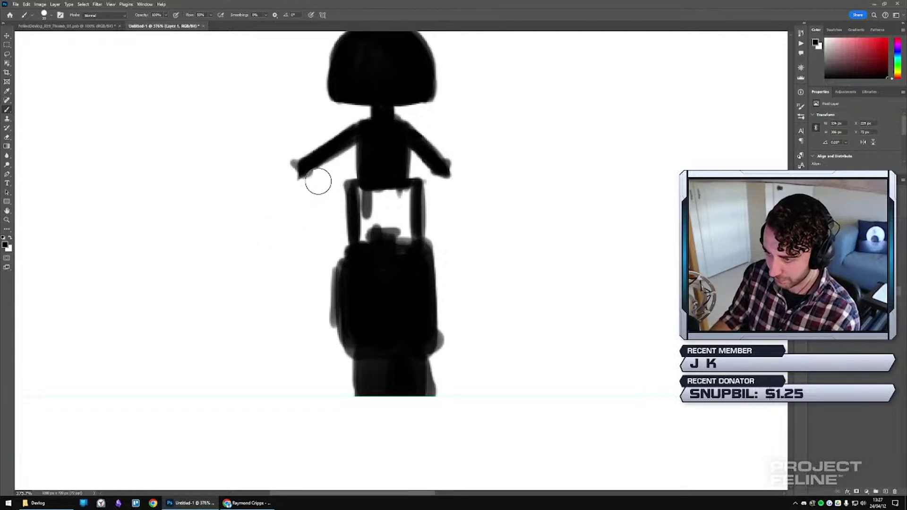
Paint short forearms slanting down and outward from the ends of both arms with a smaller Brush tip.
key("bracketleft")
left_click_drag(306, 171, 289, 194)
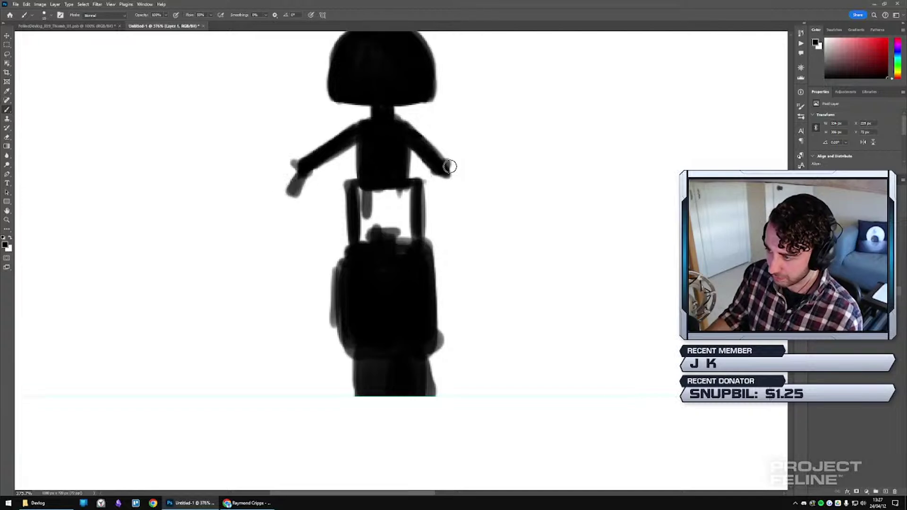
left_click_drag(447, 164, 460, 188)
Erase the right arm back to the shoulder, and repaint it as a longer limb bent at the elbow.
key("e")
mouse_move(431, 158)
left_mouse_down()
mouse_move(472, 204)
mouse_move(424, 138)
mouse_move(447, 190)
mouse_move(422, 159)
mouse_move(469, 198)
mouse_move(458, 160)
left_mouse_up()
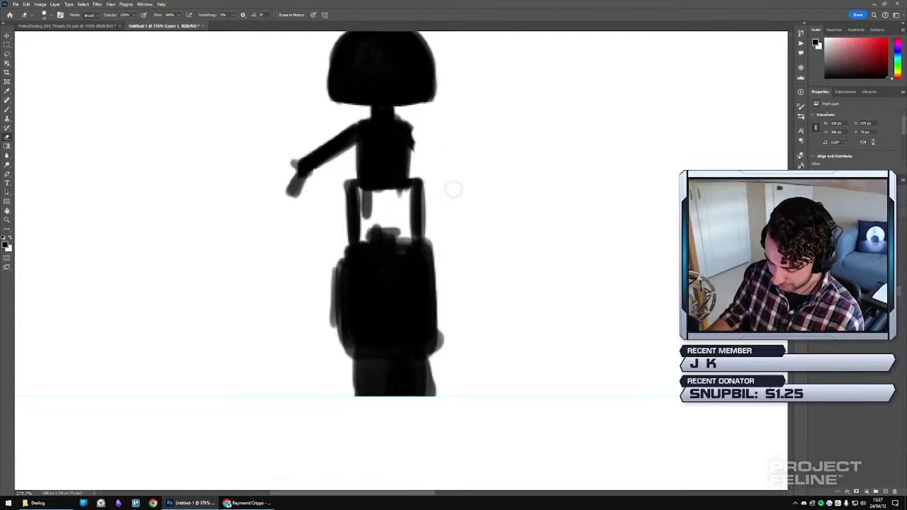
key("b")
mouse_move(407, 128)
left_mouse_down()
mouse_move(441, 154)
mouse_move(414, 134)
mouse_move(450, 147)
mouse_move(427, 138)
mouse_move(458, 163)
mouse_move(416, 141)
mouse_move(465, 161)
mouse_move(477, 200)
mouse_move(468, 156)
mouse_move(485, 209)
mouse_move(487, 194)
mouse_move(475, 198)
mouse_move(488, 196)
mouse_move(479, 219)
mouse_move(470, 209)
mouse_move(494, 203)
mouse_move(475, 215)
mouse_move(491, 232)
left_mouse_up()
Paint open pincer-like claw hands at the ends of both forearms, and darken the left wrist and forearm.
mouse_move(283, 197)
left_mouse_down()
mouse_move(280, 213)
mouse_move(274, 207)
mouse_move(295, 201)
mouse_move(302, 250)
mouse_move(268, 269)
left_mouse_up()
mouse_move(279, 232)
left_mouse_down()
mouse_move(267, 223)
mouse_move(250, 239)
mouse_move(265, 265)
left_mouse_up()
mouse_move(479, 207)
left_mouse_down()
mouse_move(467, 248)
mouse_move(478, 230)
mouse_move(503, 262)
mouse_move(494, 212)
mouse_move(518, 216)
mouse_move(522, 250)
mouse_move(510, 210)
mouse_move(492, 186)
left_mouse_up()
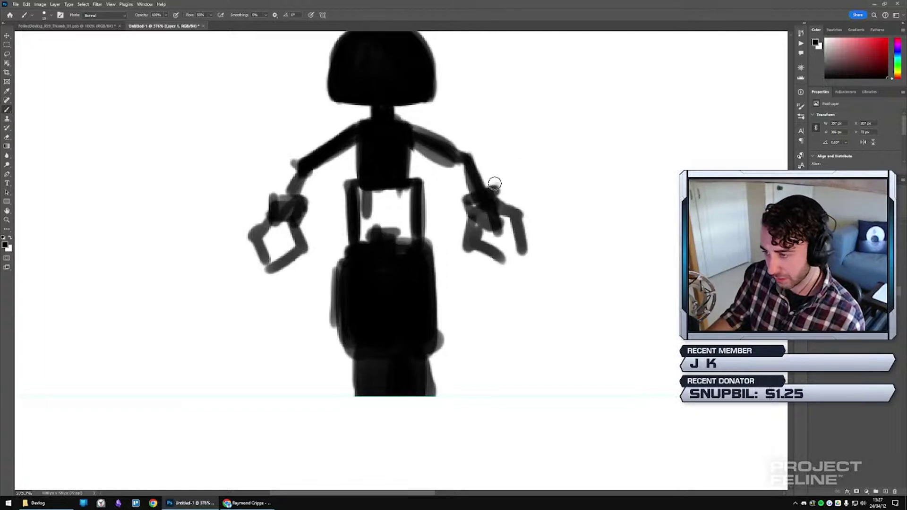
mouse_move(293, 208)
left_mouse_down()
mouse_move(295, 229)
mouse_move(271, 215)
mouse_move(252, 231)
mouse_move(307, 154)
left_mouse_up()
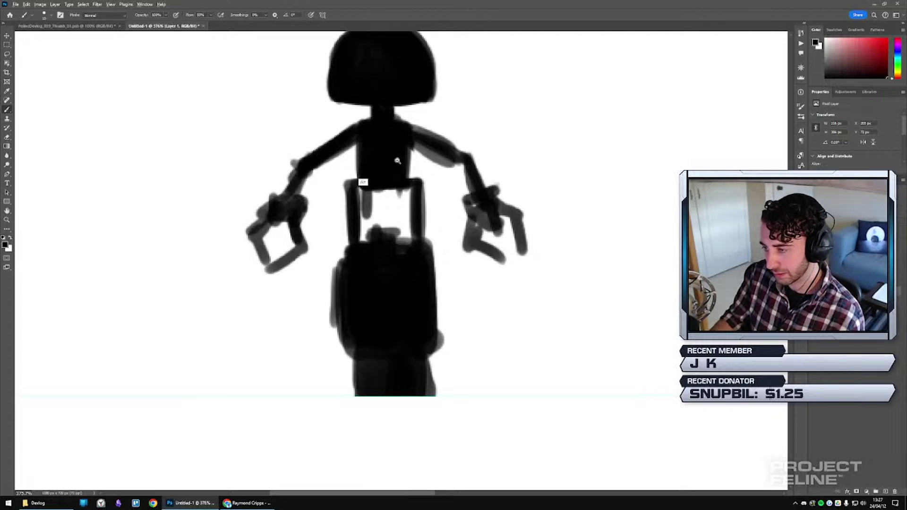
mouse_move(398, 161)
left_mouse_down()
mouse_move(264, 172)
mouse_move(311, 189)
left_mouse_up()
key("e")
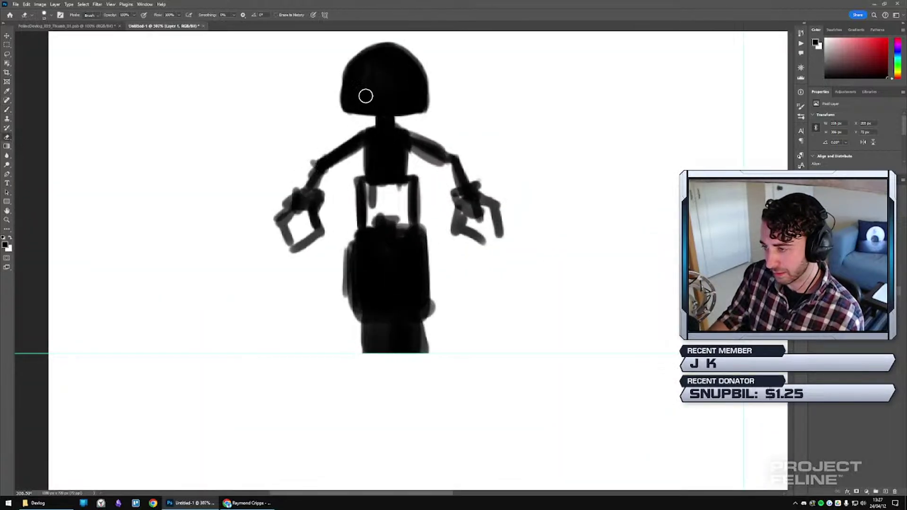
left_click_drag(379, 93, 387, 146)
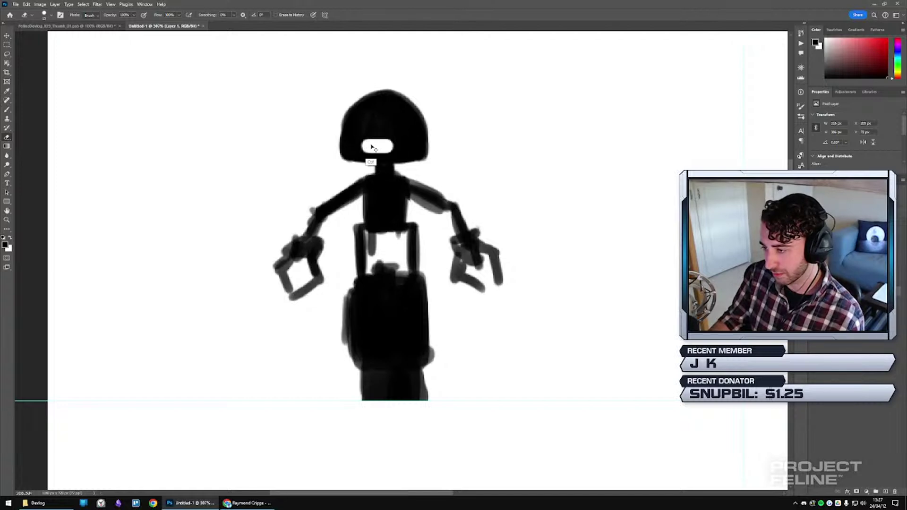
key("ctrl+z")
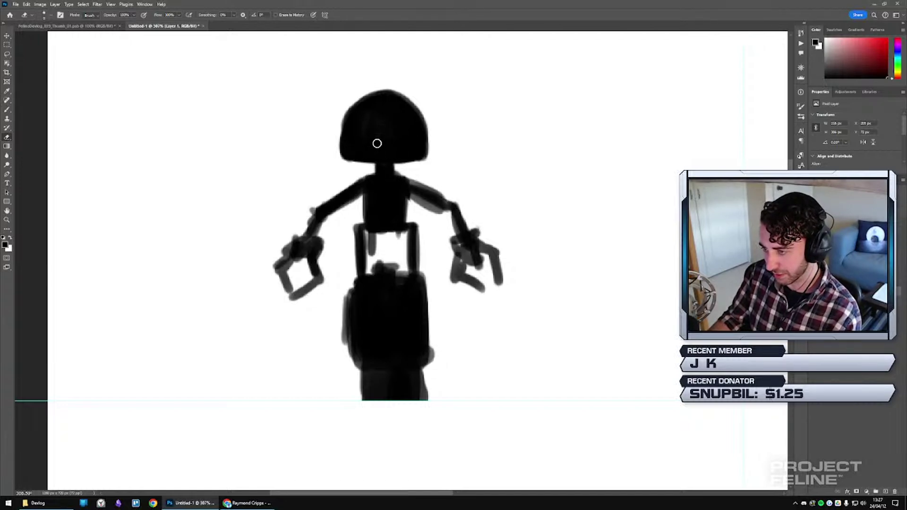
left_click_drag(396, 142, 392, 143)
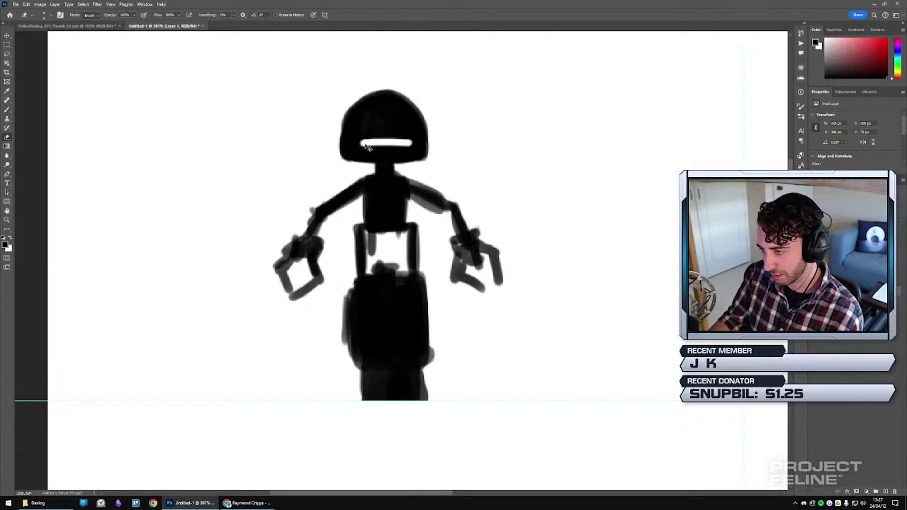
key("ctrl+z")
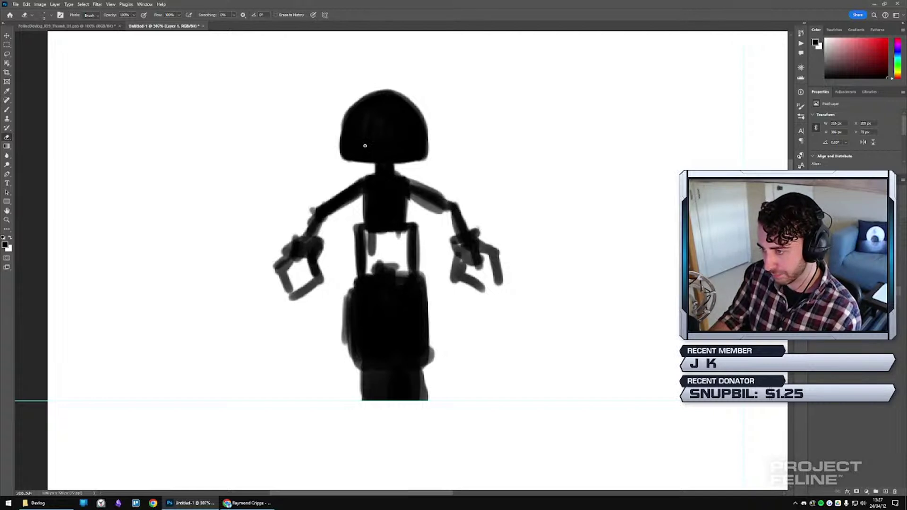
key("ctrl+z")
Erase a thin white visor slit with a deeper middle across the lower part of the head using a small Eraser tip.
left_click_drag(354, 145, 414, 145)
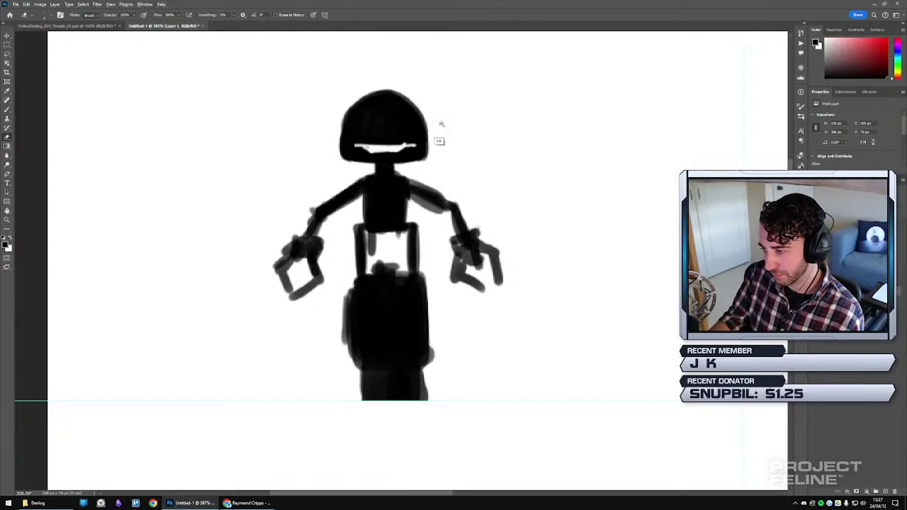
scroll(388, 125, "down", 5)
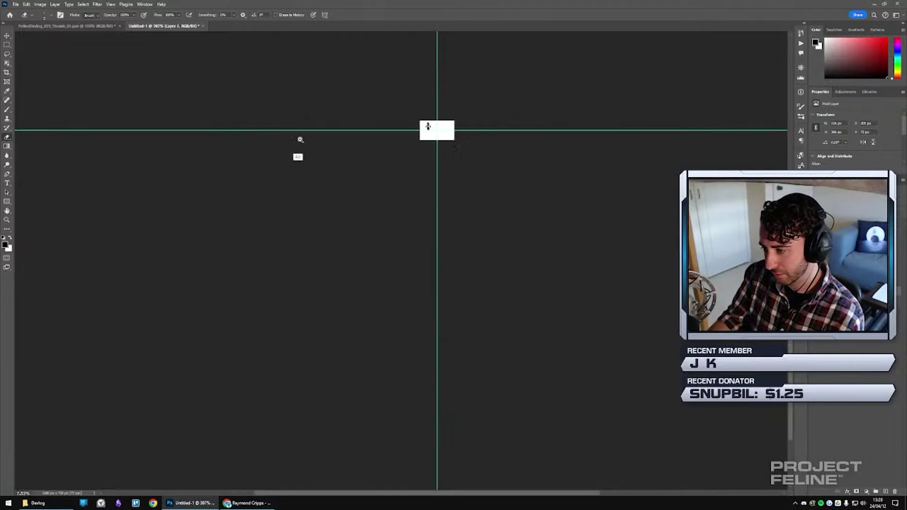
scroll(372, 141, "up", 5)
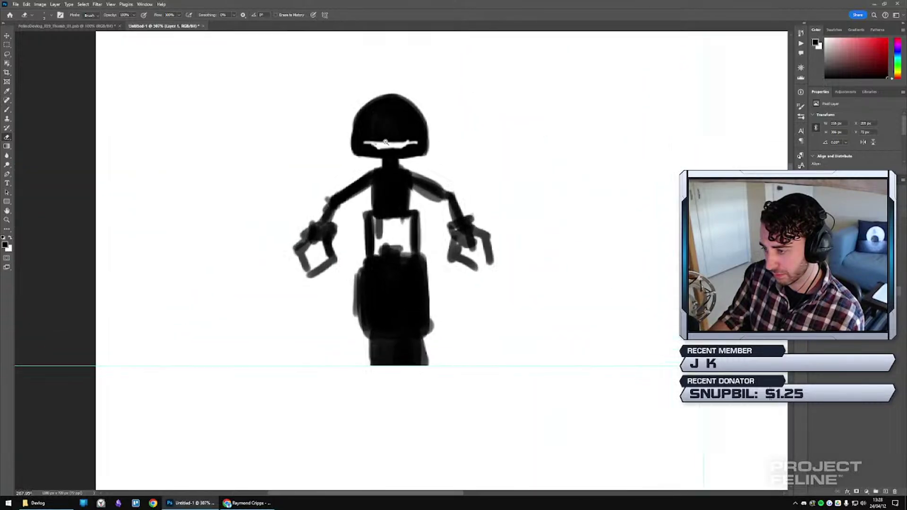
scroll(333, 156, "down", 3)
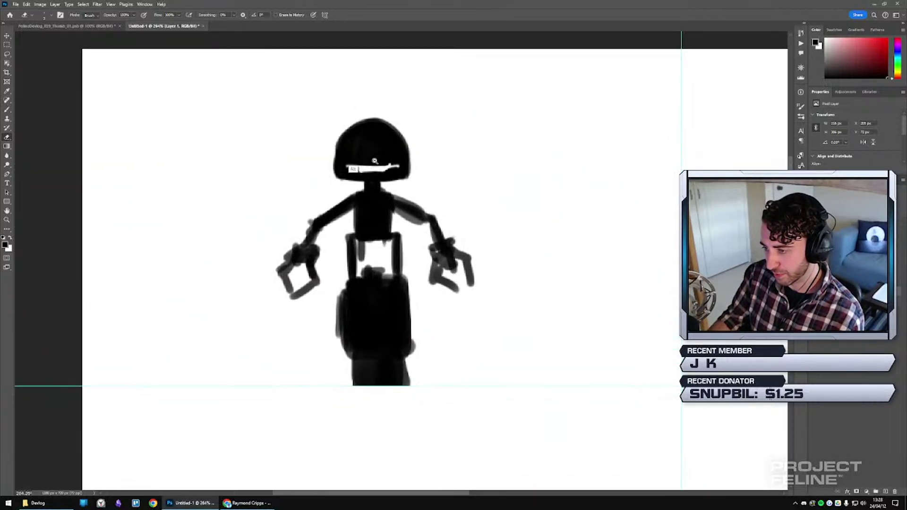
scroll(333, 156, "down", 1)
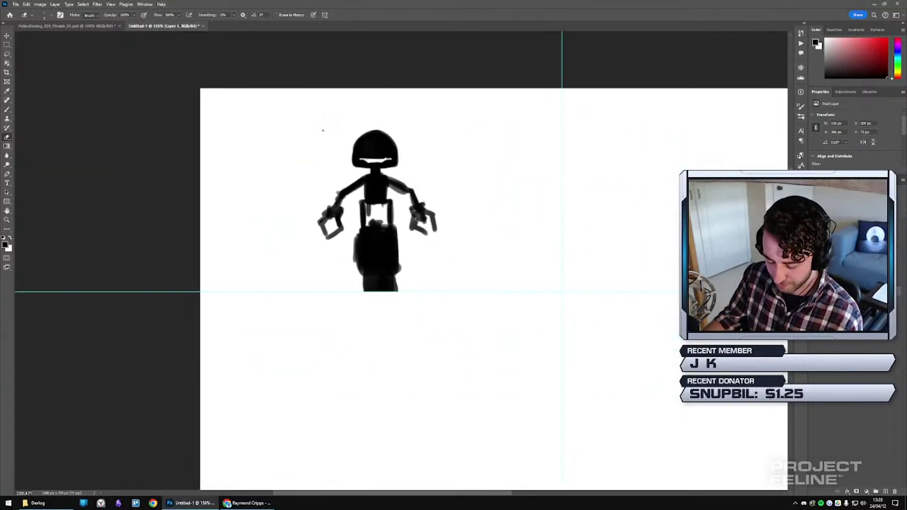
Try to enlarge the robot silhouette to about 170% and move it down so its head sits just inside the canvas.
key("ctrl+t")
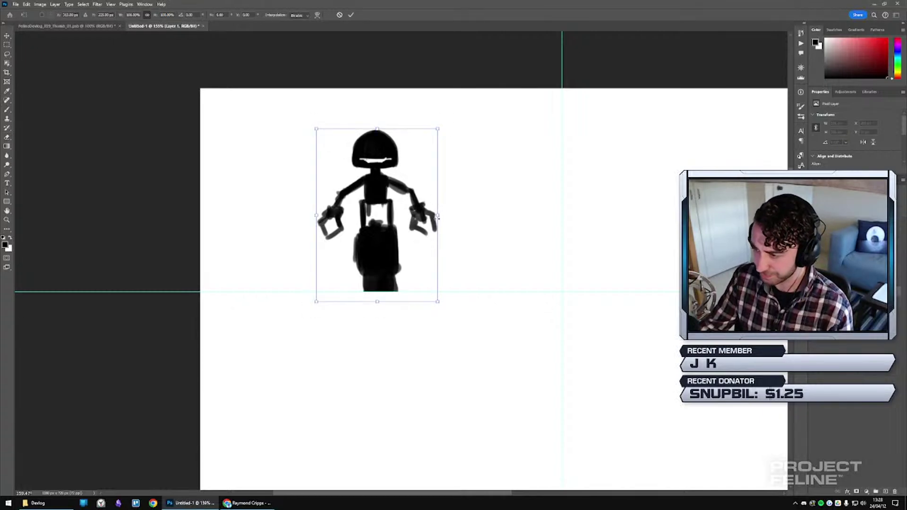
left_click_drag(441, 216, 482, 217)
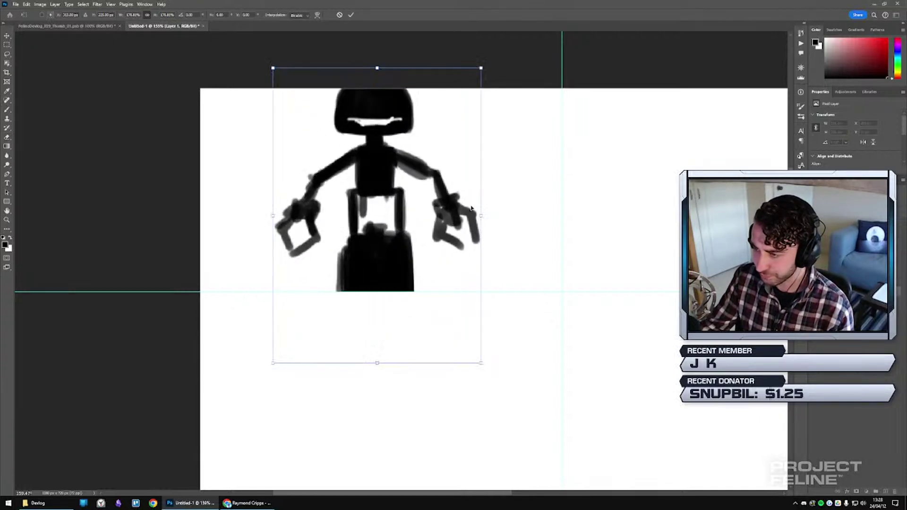
left_click_drag(440, 186, 440, 213)
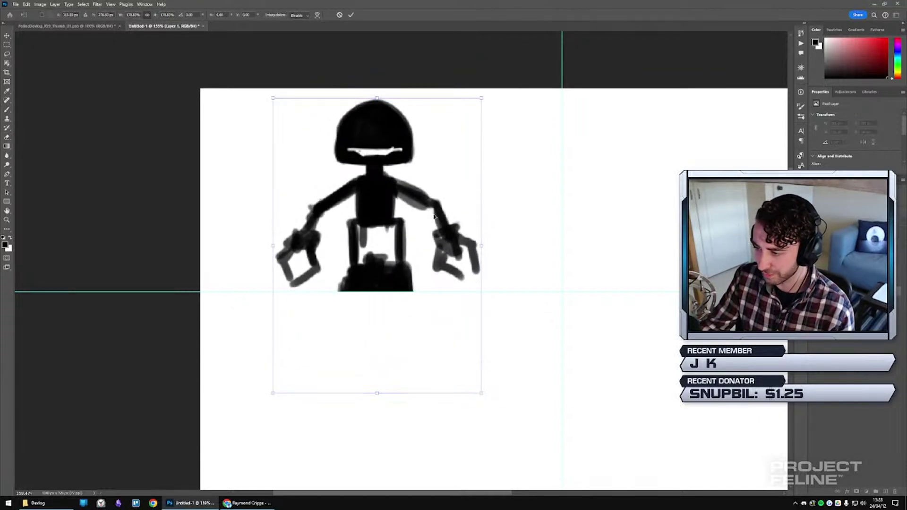
right_click(423, 209)
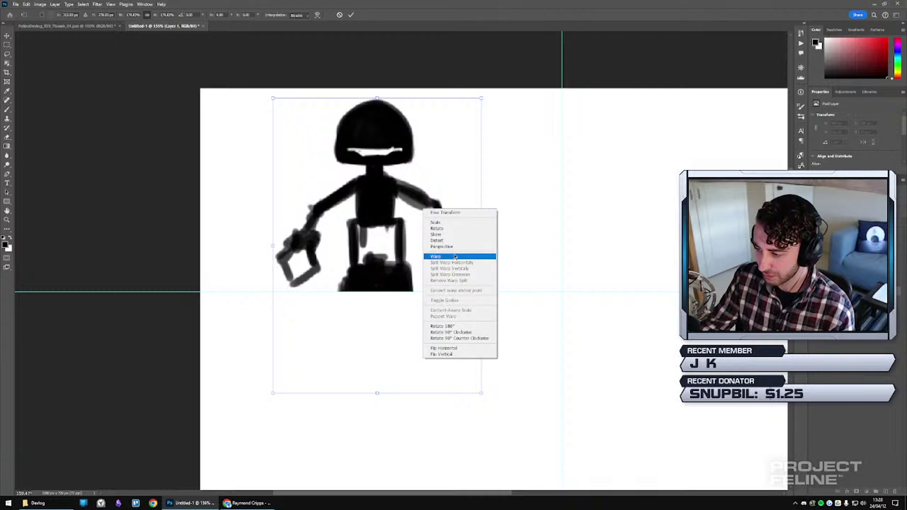
left_click(385, 206)
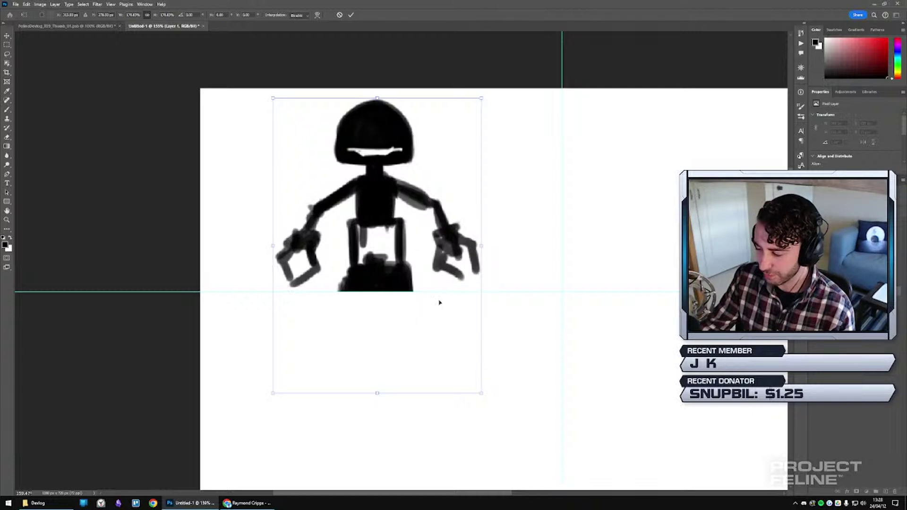
Try a Perspective transform on the robot that widens its base and narrows its head, and shift the figure slightly right.
right_click(396, 167)
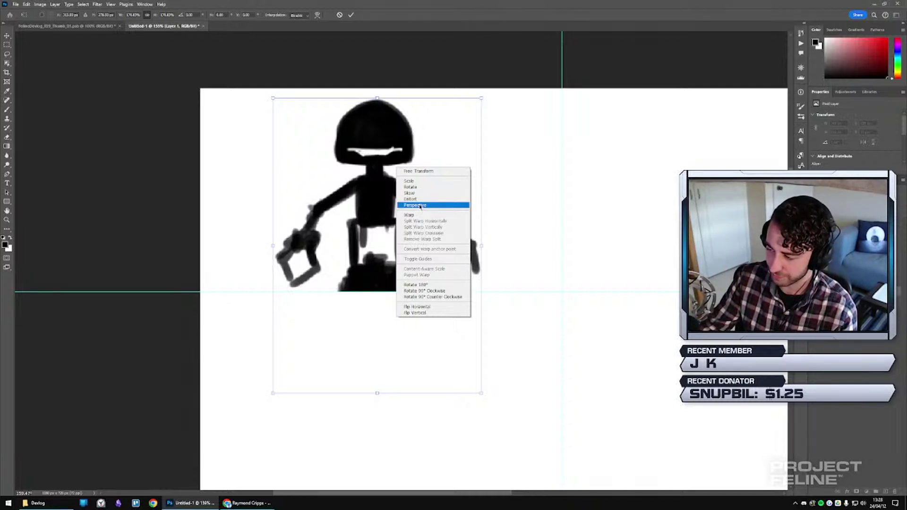
left_click(420, 205)
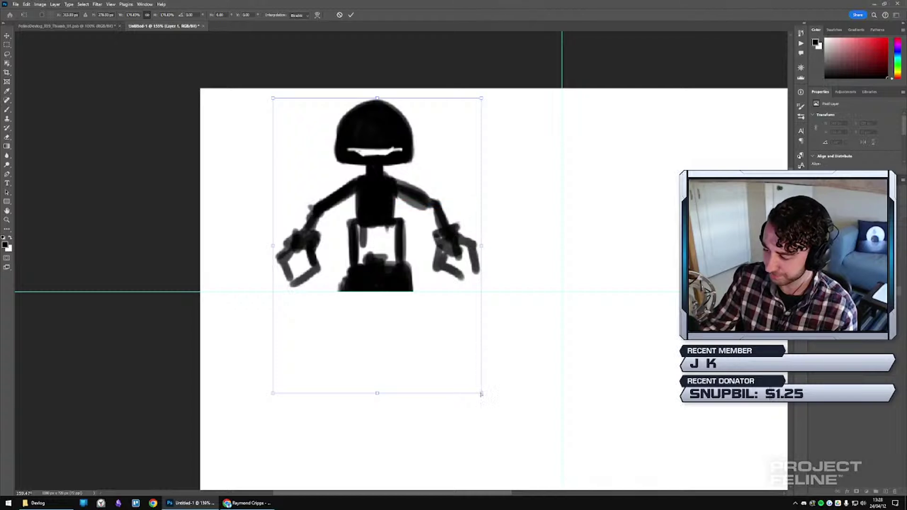
left_click_drag(481, 394, 506, 393)
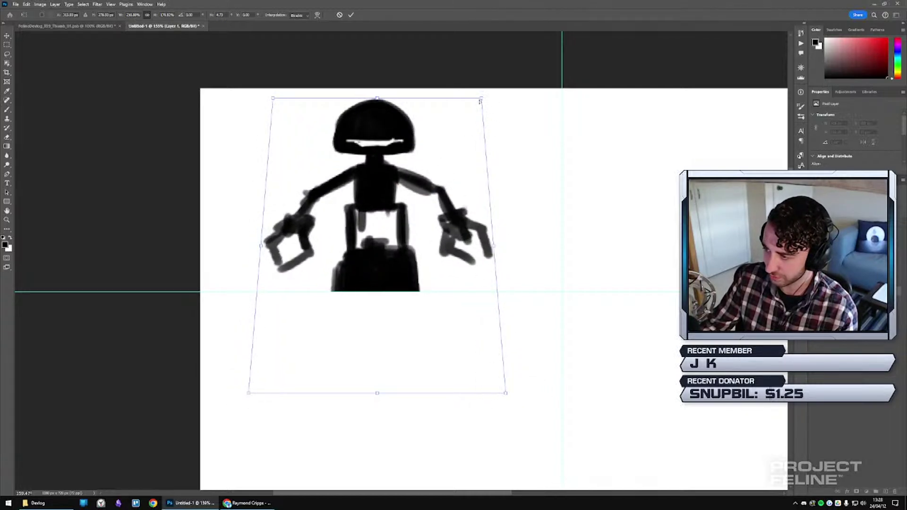
left_click_drag(480, 101, 452, 99)
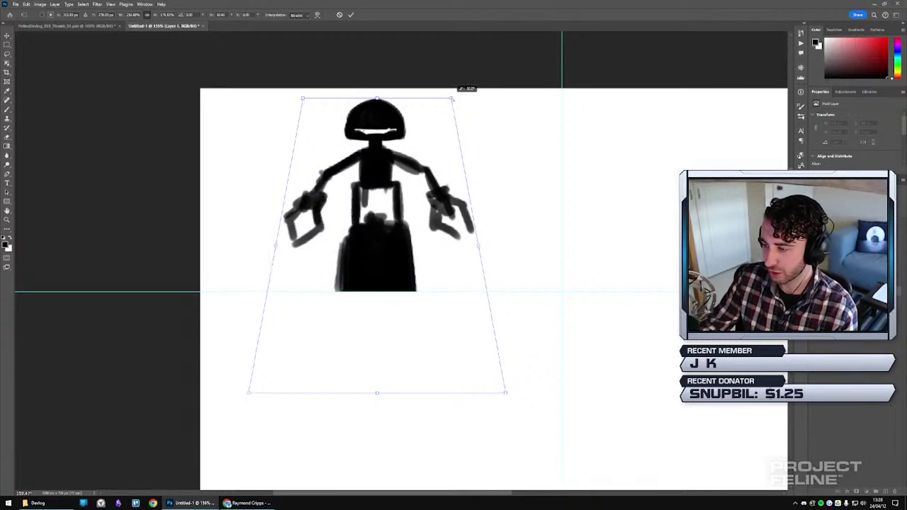
left_click_drag(448, 142, 452, 143)
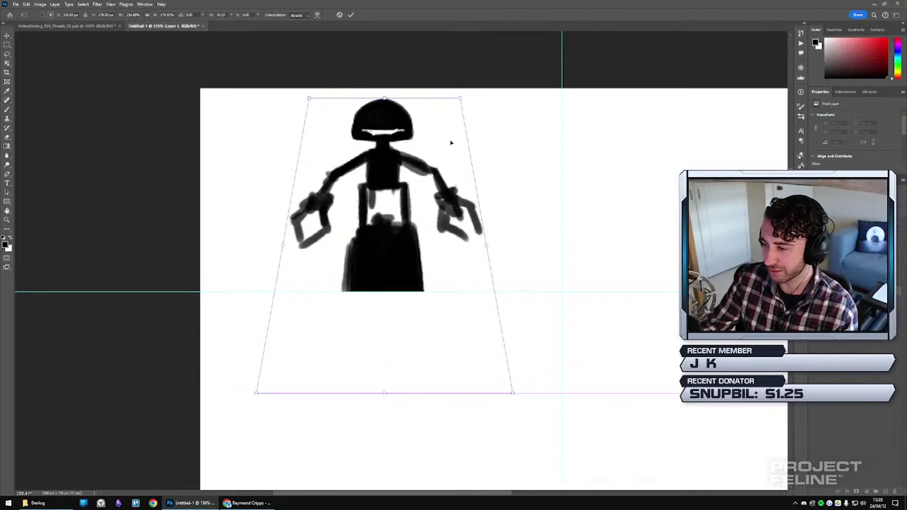
Try a milder perspective taper by narrowing the base of the robot's transform, and end the transform with the Eraser active.
scroll(418, 167, "down", 5)
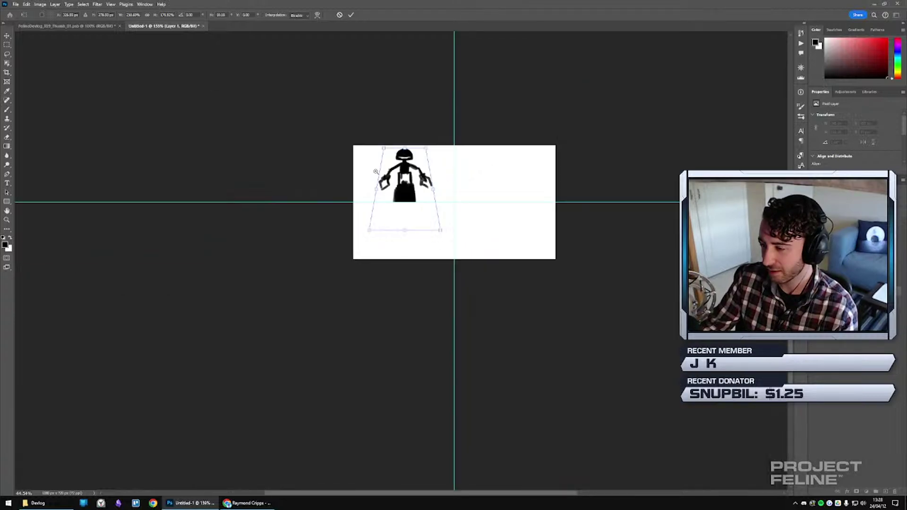
scroll(411, 177, "up", 5)
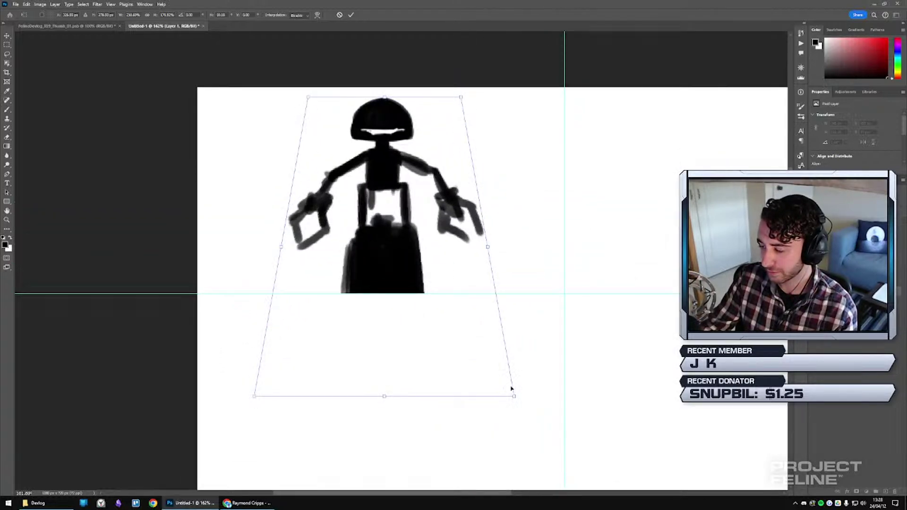
left_click_drag(513, 398, 499, 395)
mouse_move(448, 328)
left_mouse_down()
mouse_move(448, 313)
mouse_move(445, 327)
left_mouse_up()
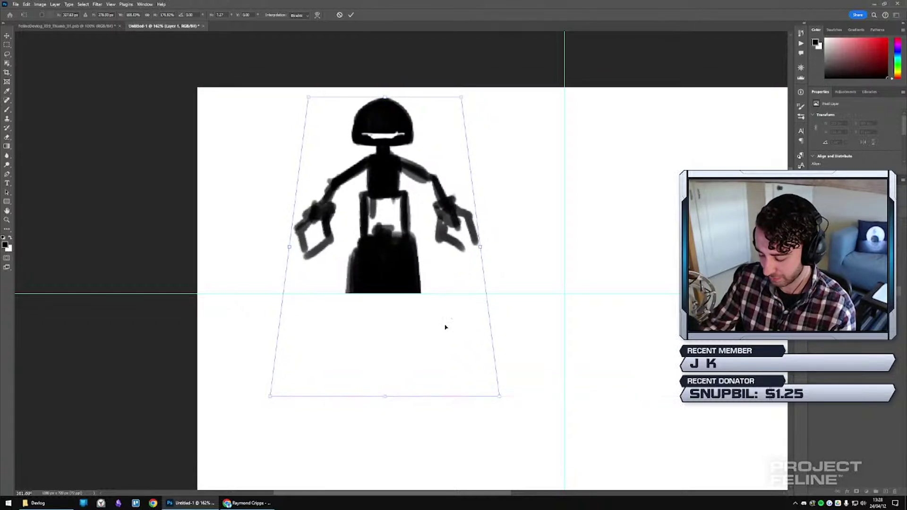
key("Return")
key("e")
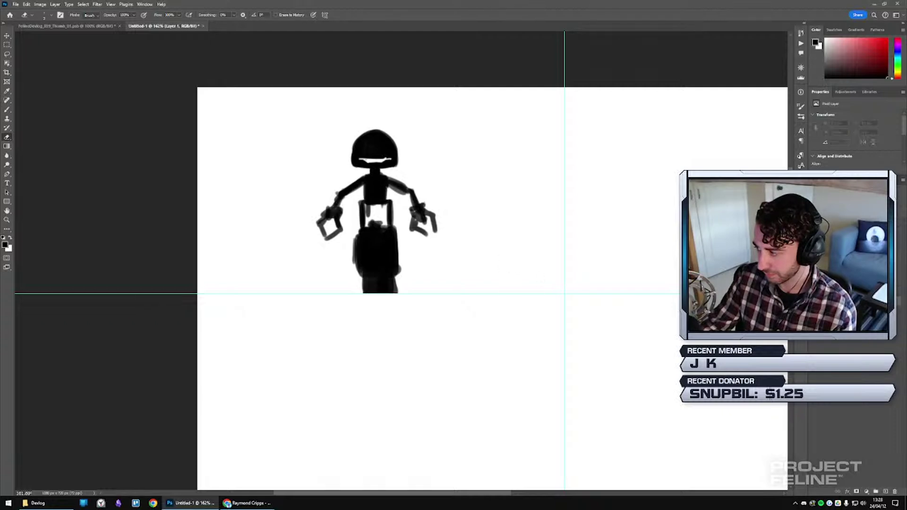
left_click(889, 427)
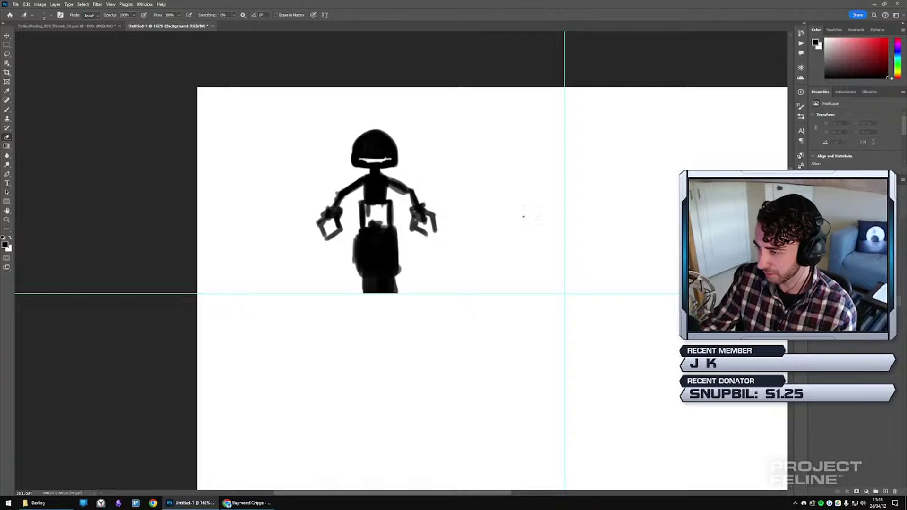
key("alt+bracketright")
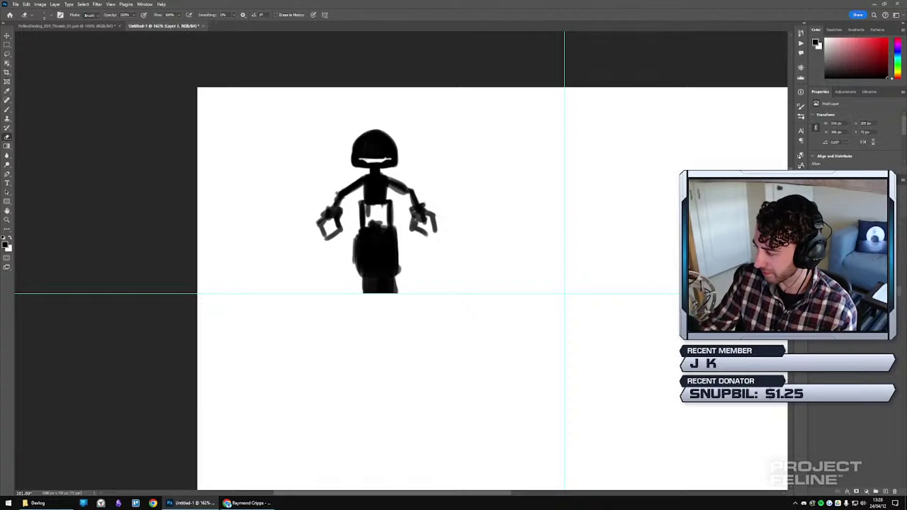
key("alt+bracketleft")
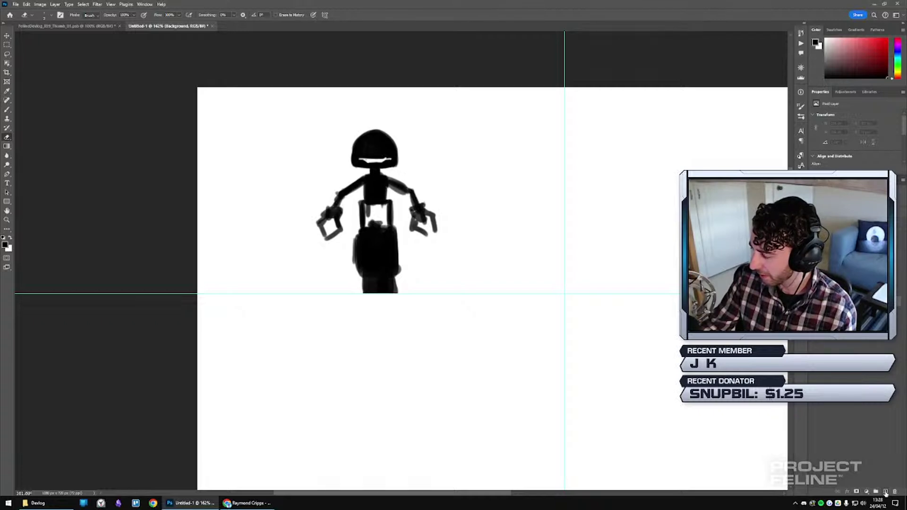
left_click(853, 378)
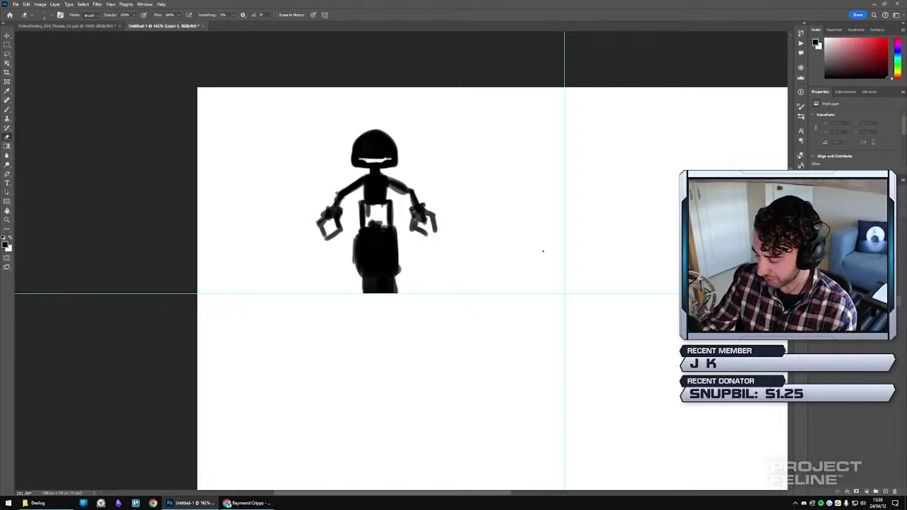
key("shift+BackSpace")
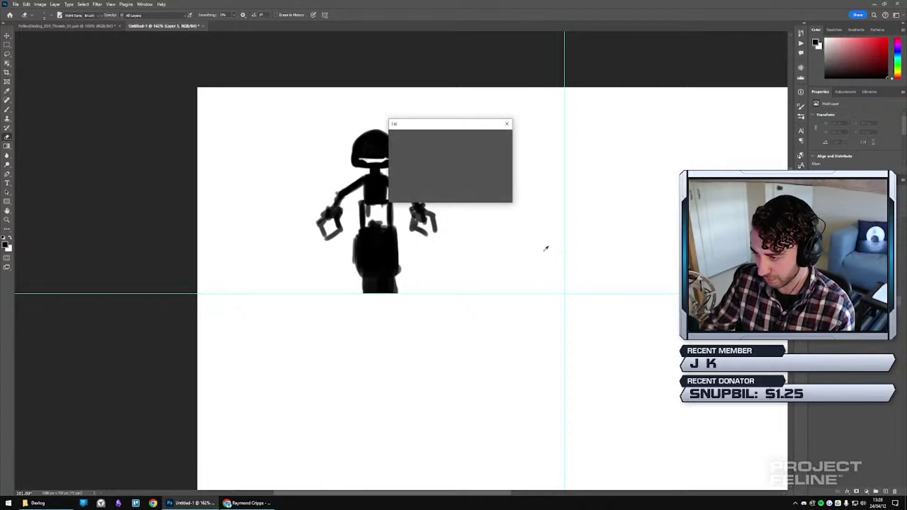
key("Escape")
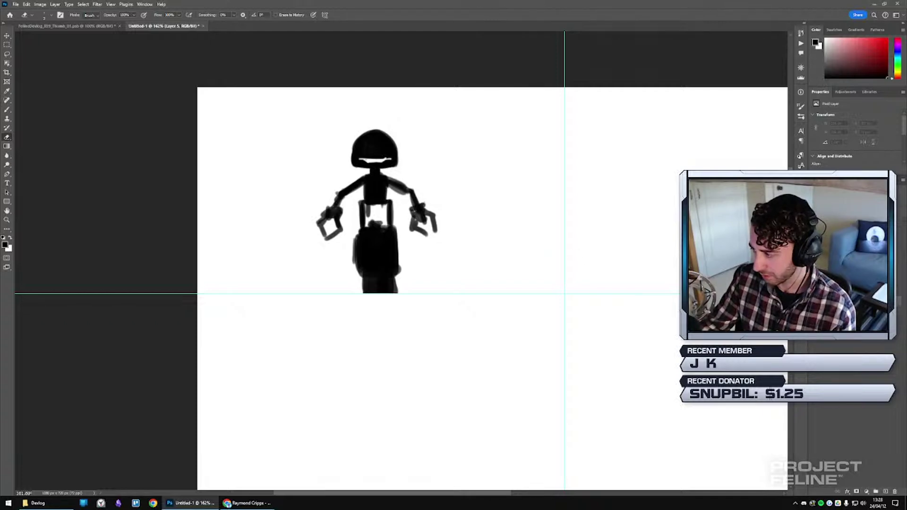
Add a black (000000) solid color fill layer directly above the Background layer and delete its mask.
left_click(853, 388)
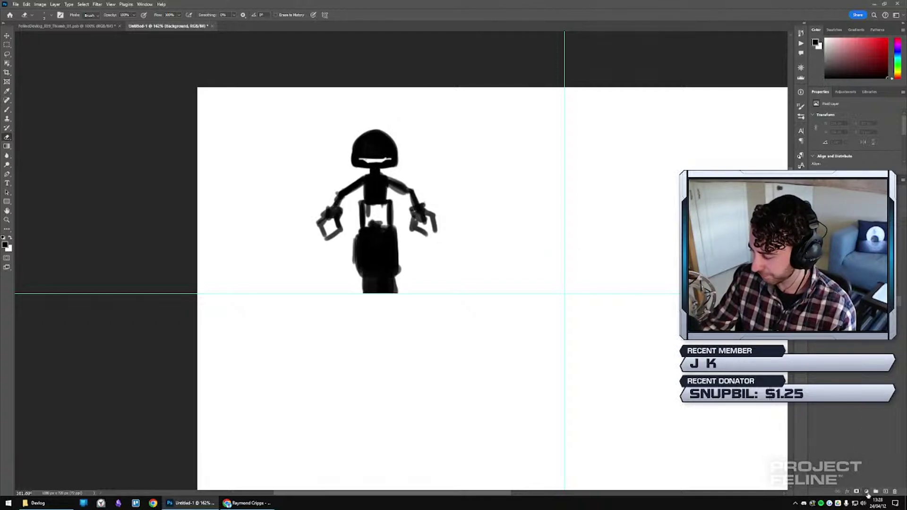
left_click(866, 492)
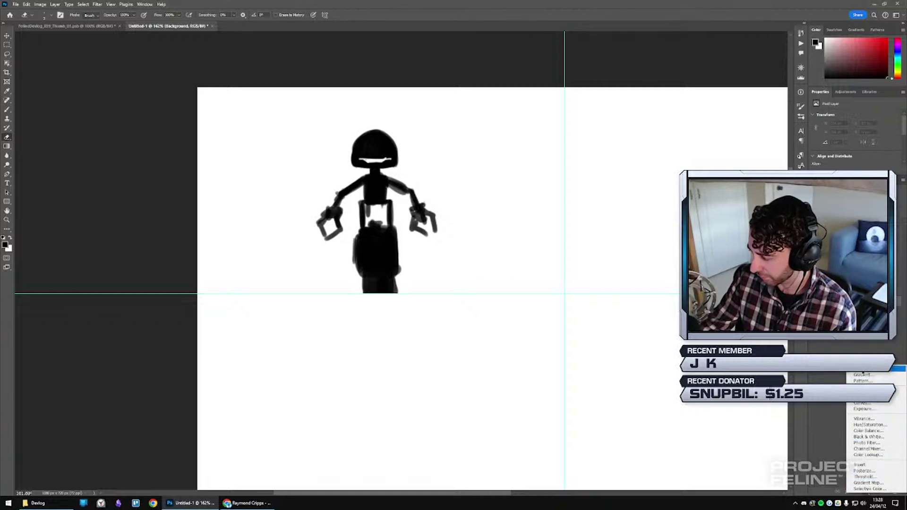
left_click(862, 368)
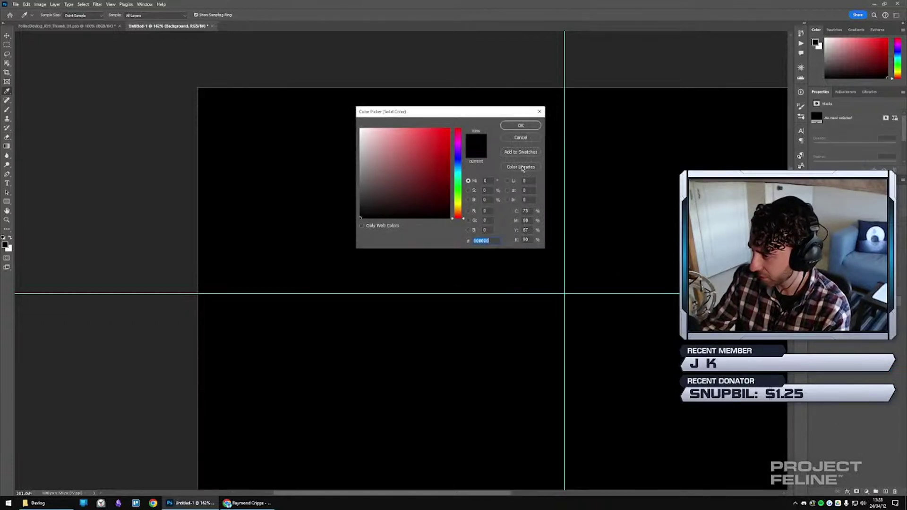
key("Return")
key("e")
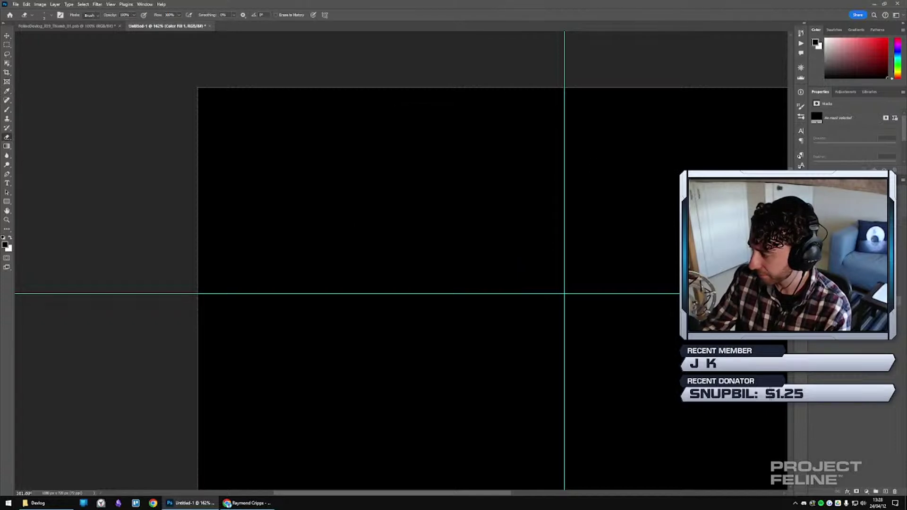
left_click(894, 491)
key("Return")
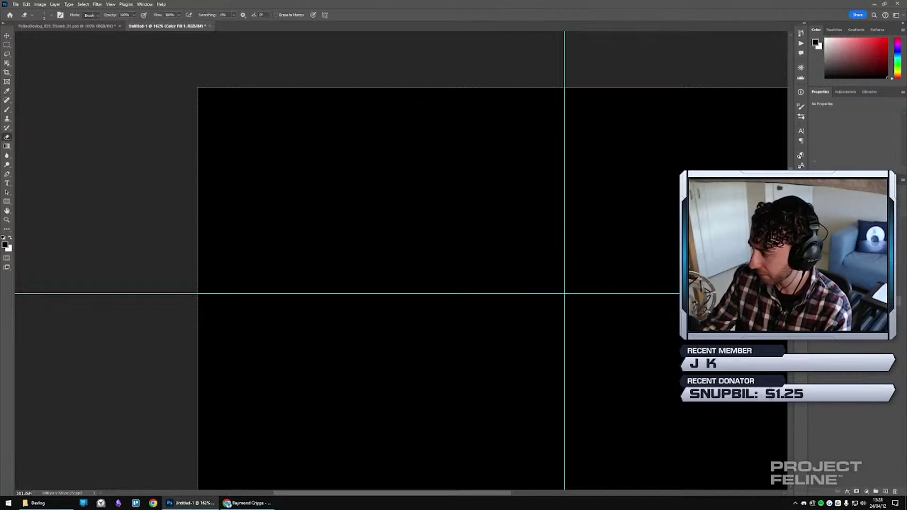
Duplicate the black fill layer, set the copy's color to ffffff, and confine it to the robot's panel.
right_click(783, 212)
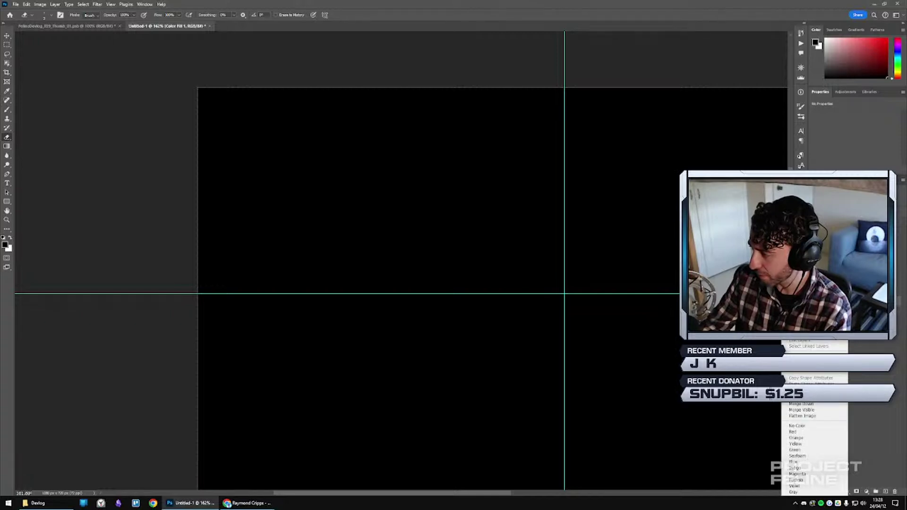
left_click(803, 250)
key("Return")
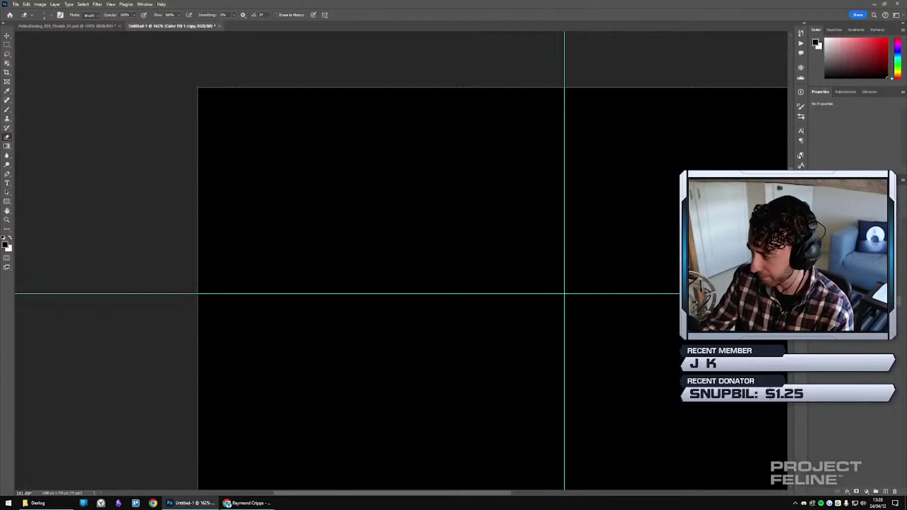
double_click(822, 212)
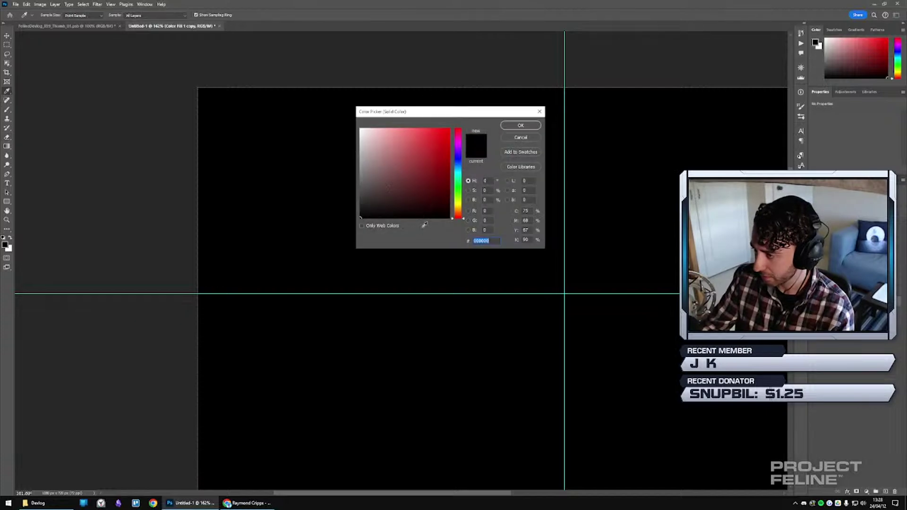
type("ffffff")
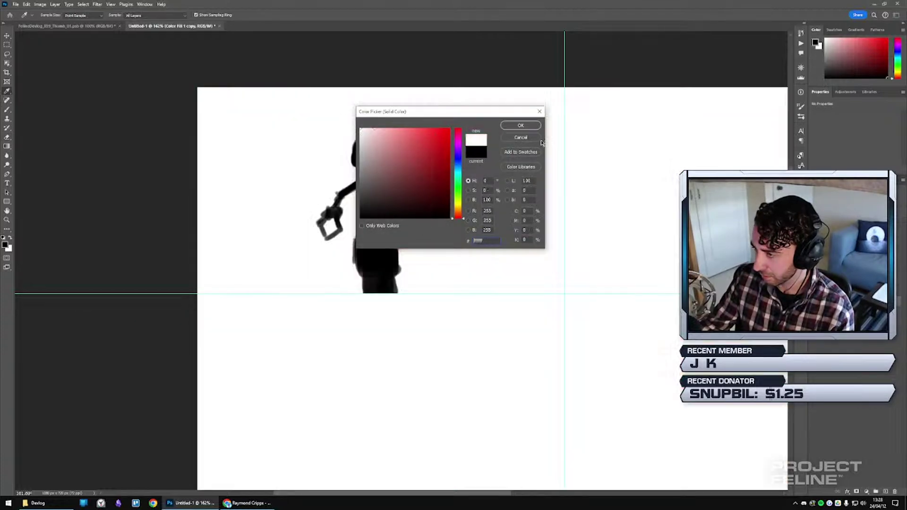
left_click(531, 128)
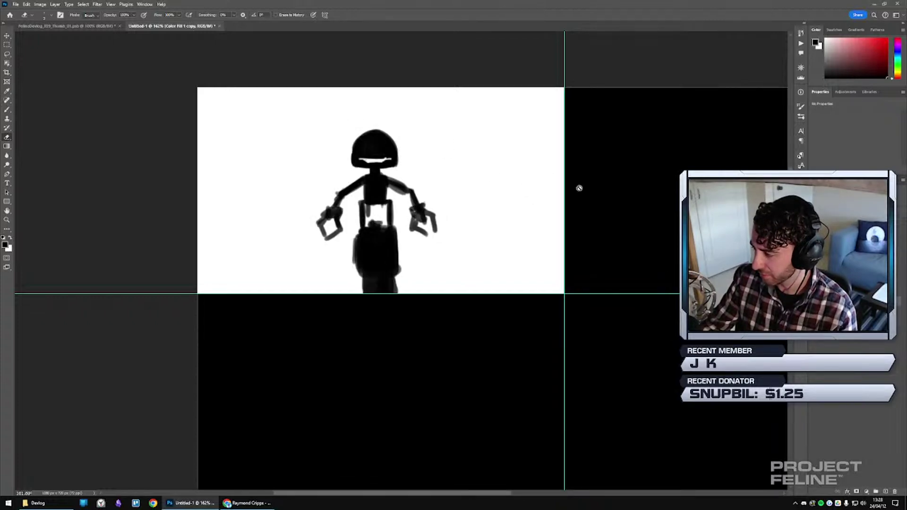
Set the color of the area surrounding the canvas to black.
right_click(620, 69)
left_click(635, 102)
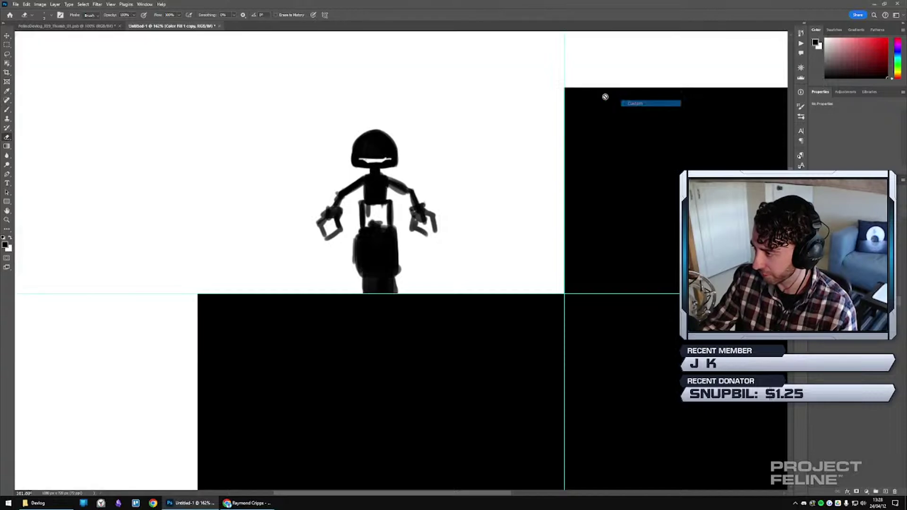
right_click(632, 70)
left_click(640, 80)
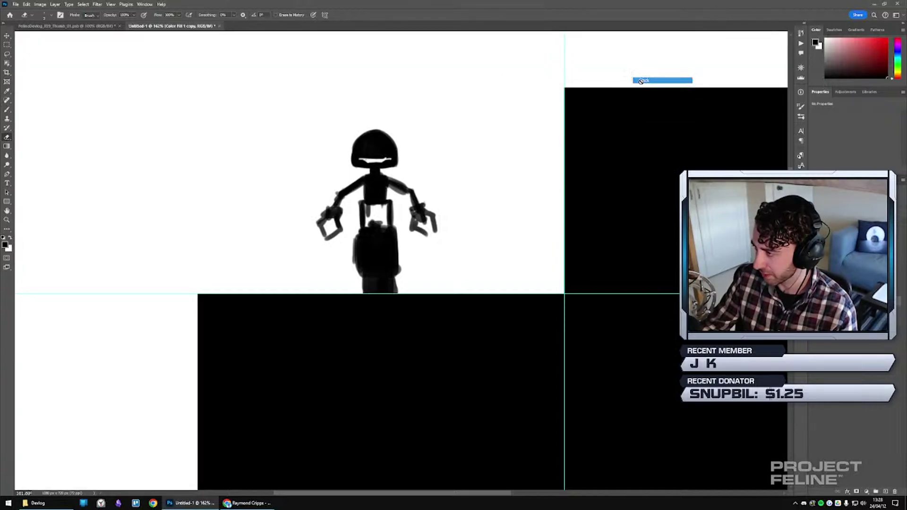
left_click_drag(542, 74, 574, 110)
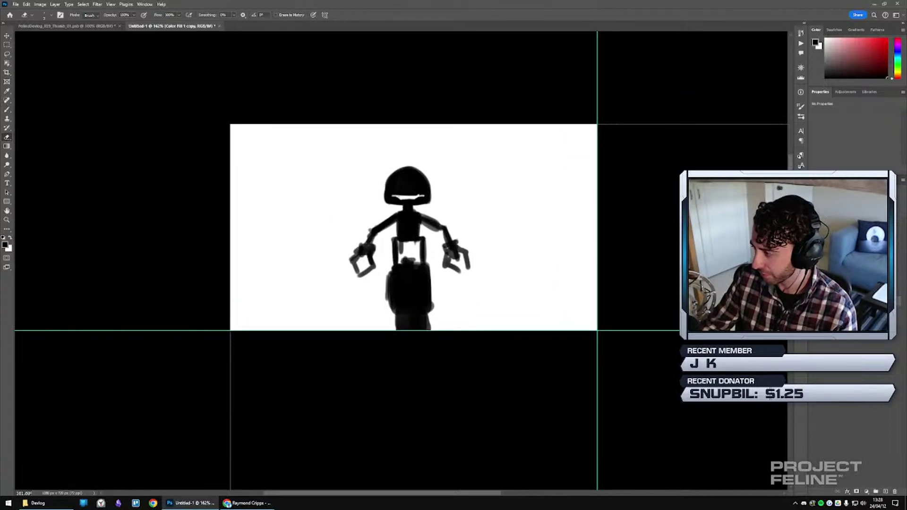
Duplicate the white fill layer and move the copy into the panel right of the robot's panel.
right_click(845, 283)
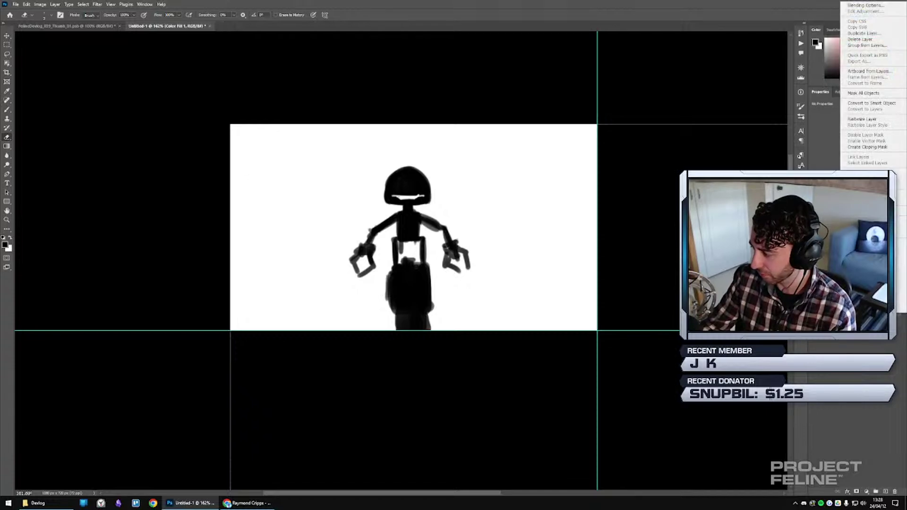
key("Escape")
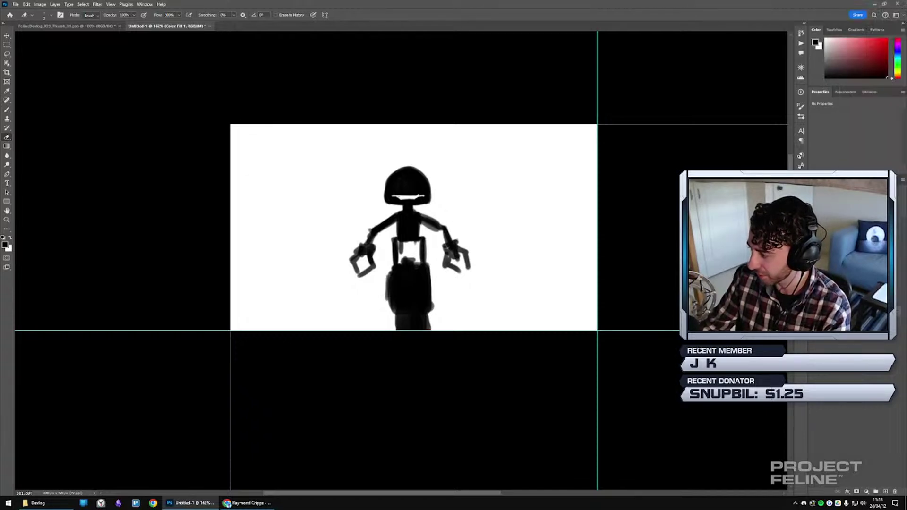
key("ctrl+j")
right_click(862, 145)
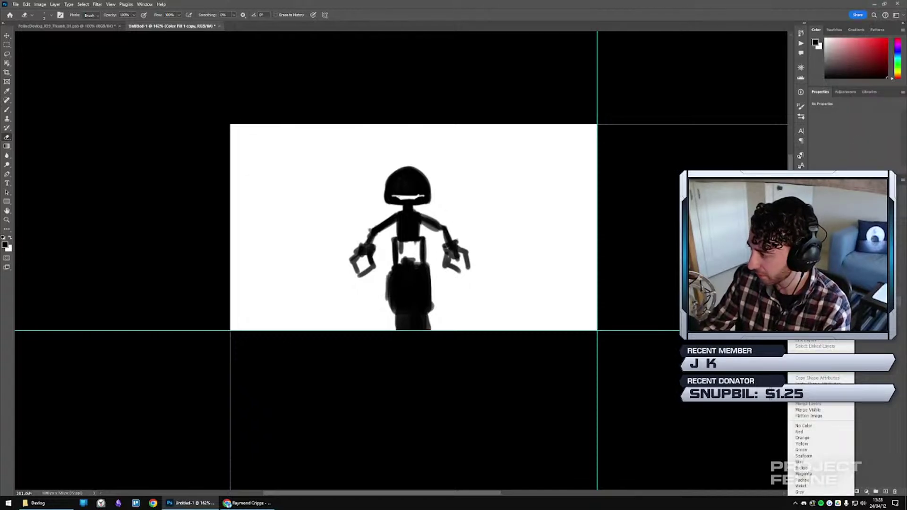
left_click(812, 189)
key("Return")
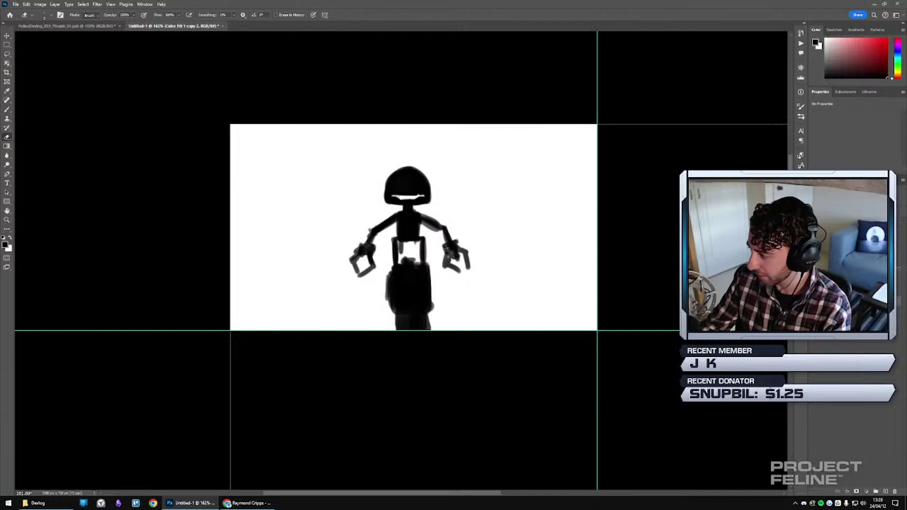
left_click_drag(850, 297, 850, 265)
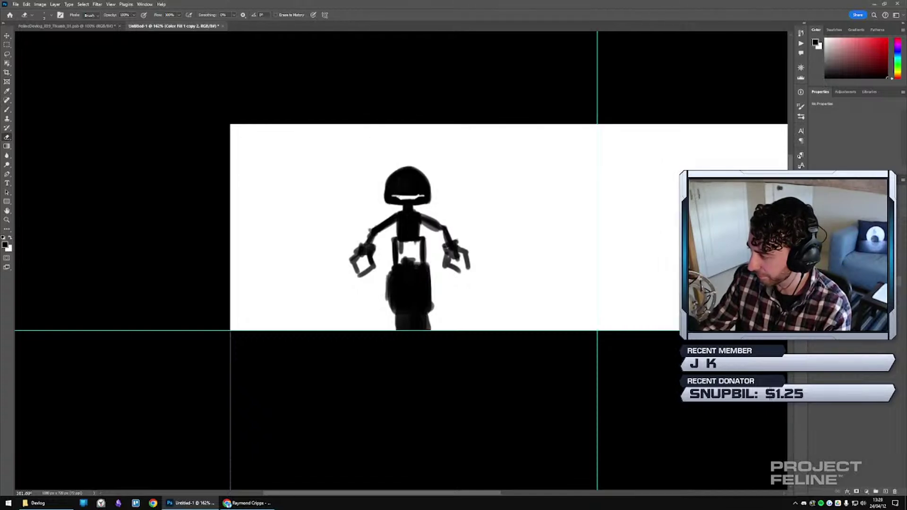
Duplicate the white fill layer again and place the copy in the panel below the robot's panel.
right_click(850, 264)
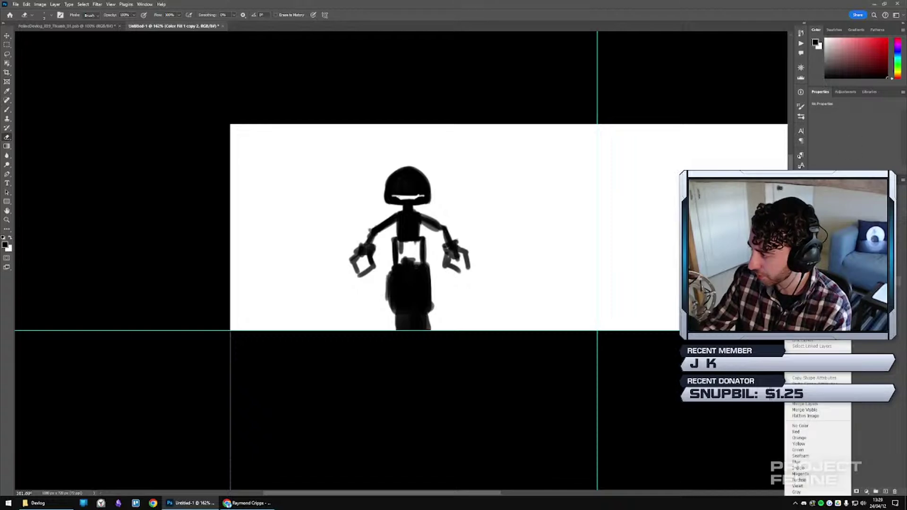
left_click(805, 415)
key("Return")
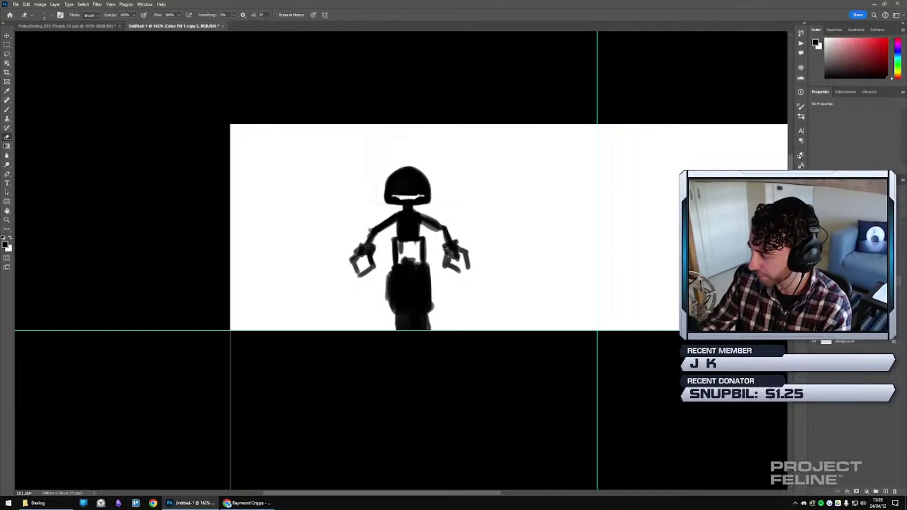
key("ctrl+BackSpace")
key("ctrl+z")
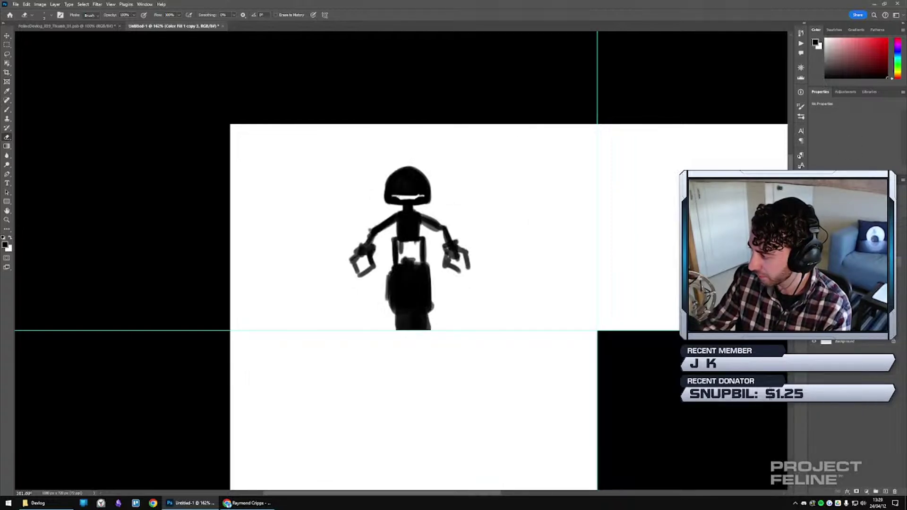
Duplicate the white fill layer once more and leave only the robot's panel showing white.
right_click(777, 341)
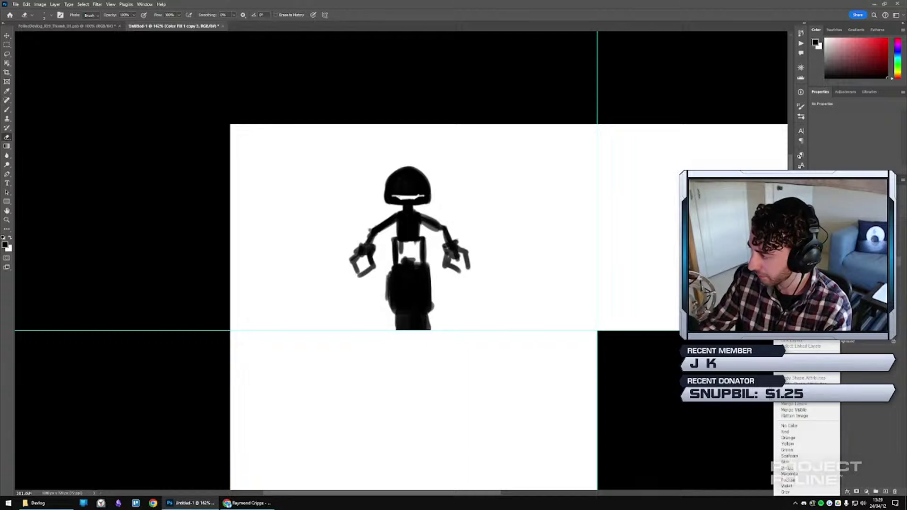
left_click(798, 238)
key("Return")
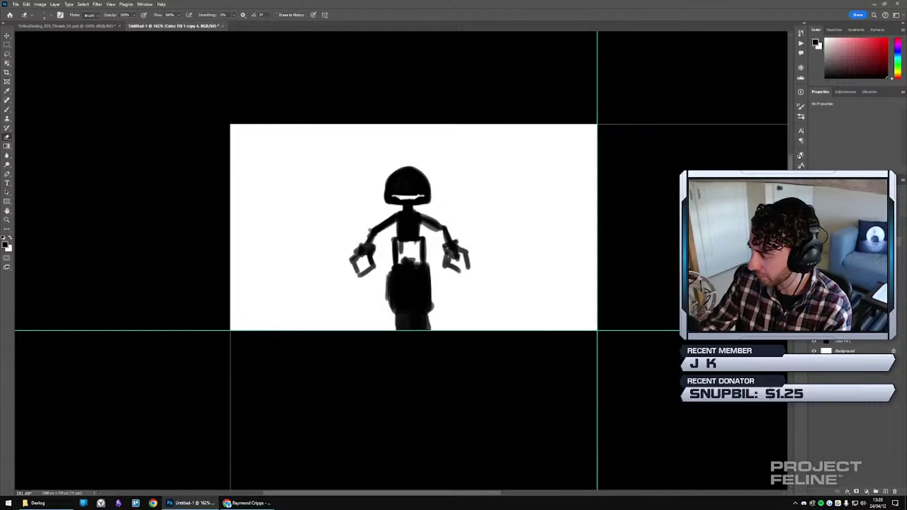
Make the robot sketch layer (Layer 1) active and switch to the Brush tool.
key("alt+bracketleft")
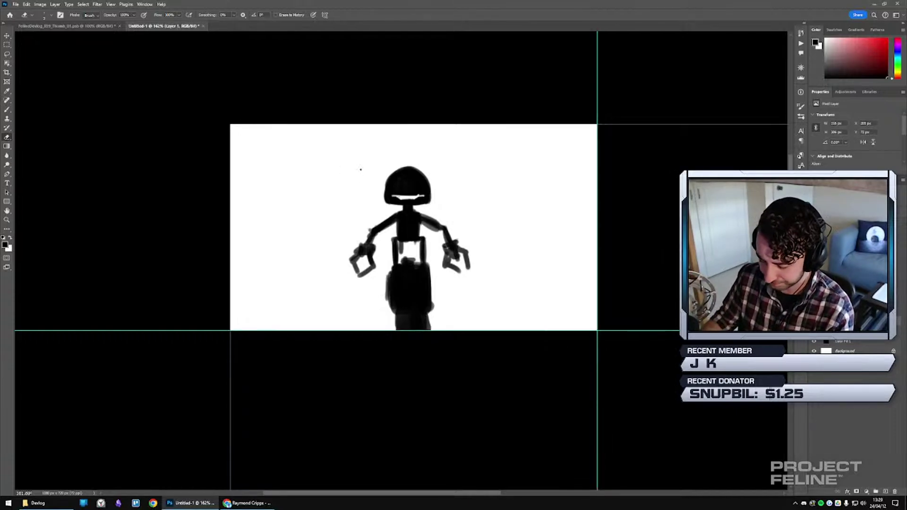
key("p")
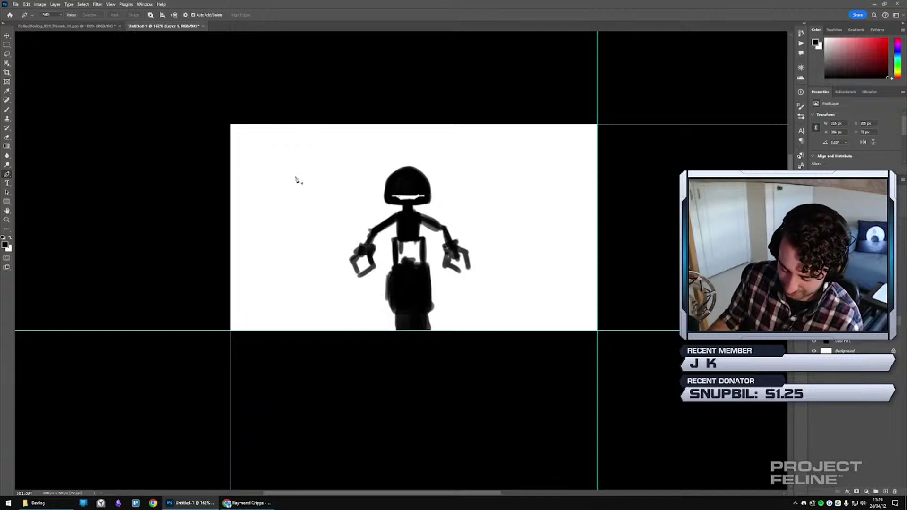
key("v")
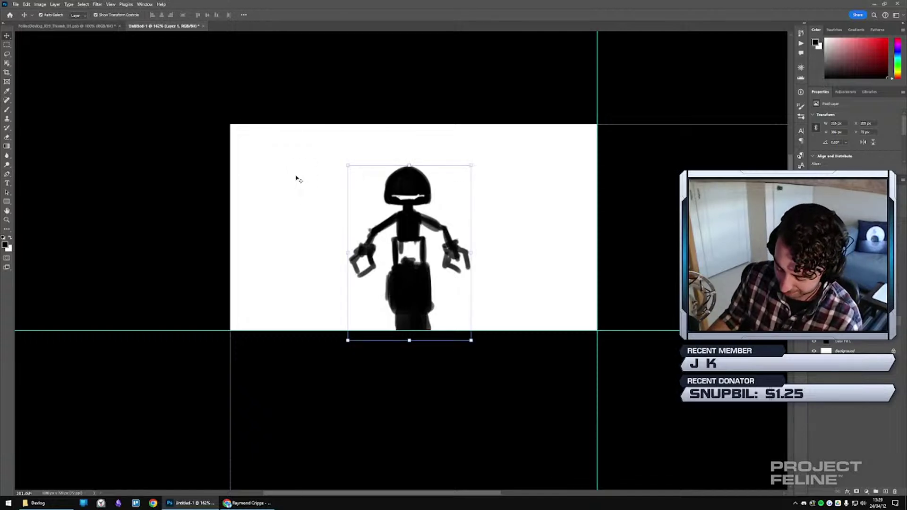
key("b")
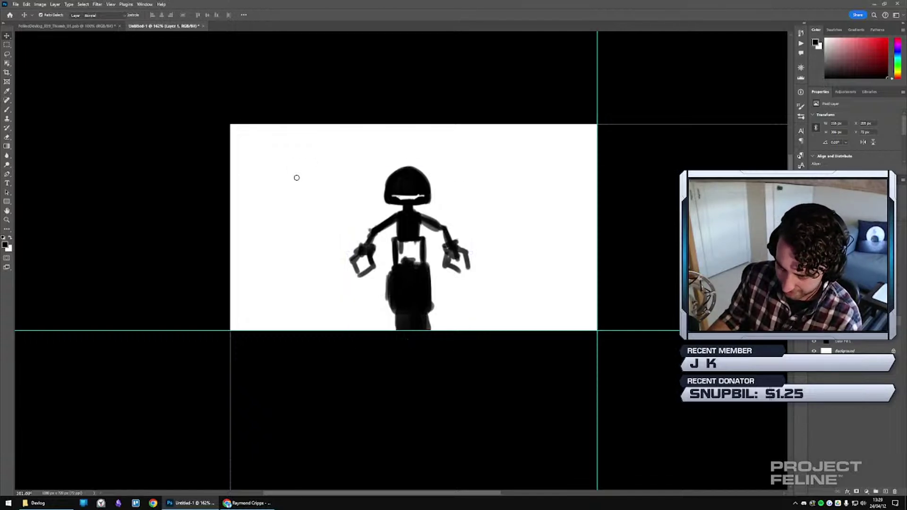
mouse_move(370, 172)
left_mouse_down()
mouse_move(348, 190)
mouse_move(370, 200)
left_mouse_up()
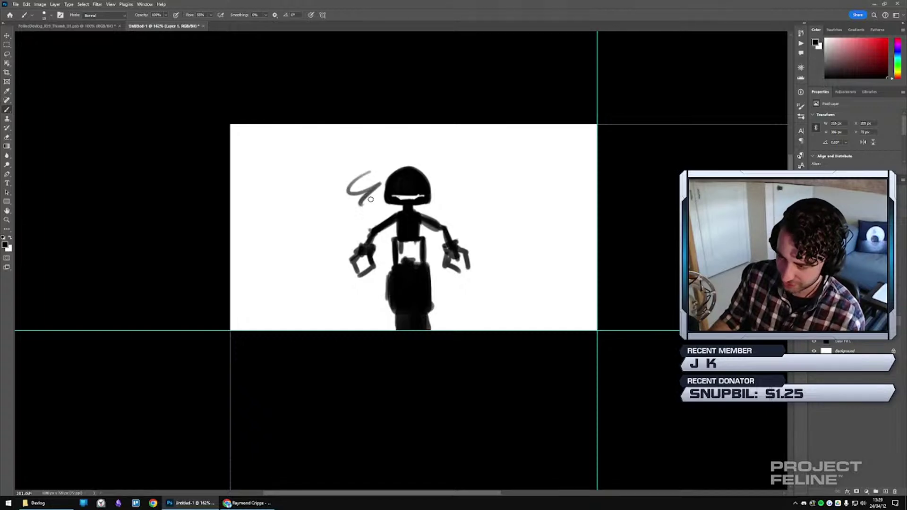
key("ctrl+z")
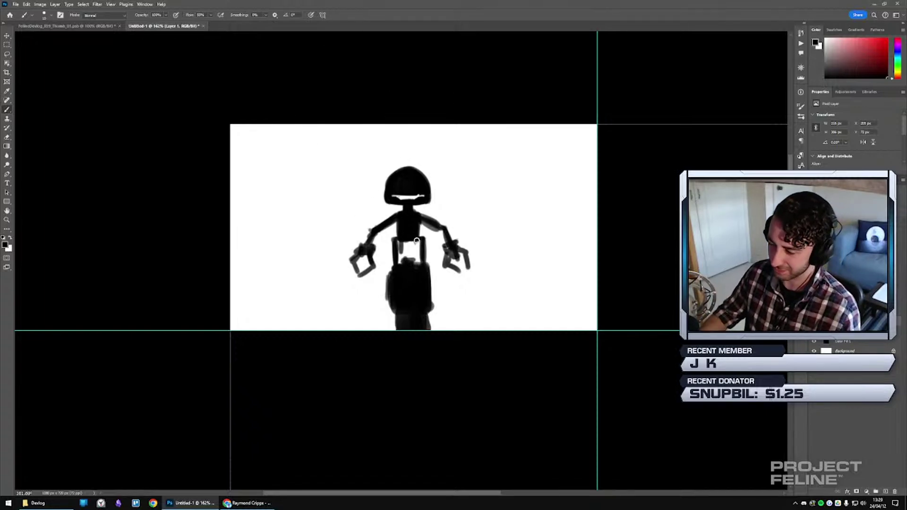
scroll(430, 232, "up", 3)
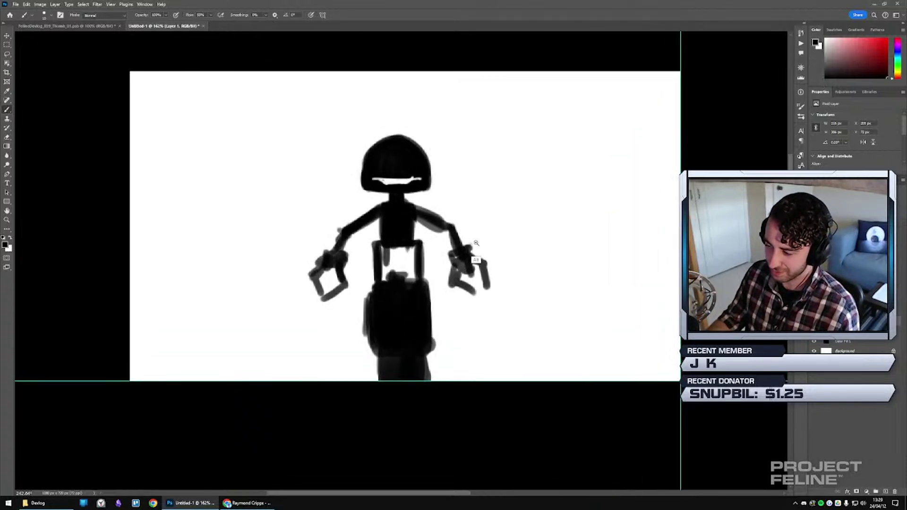
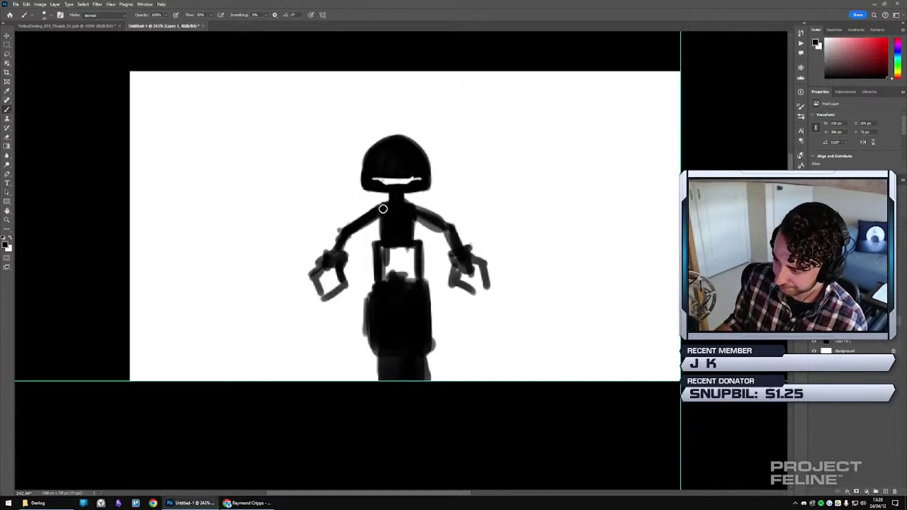
Paint black strokes over the robot's shoulders, waist joint and lower body to fill out its silhouette.
mouse_move(417, 212)
left_mouse_down()
mouse_move(448, 233)
mouse_move(393, 215)
left_mouse_up()
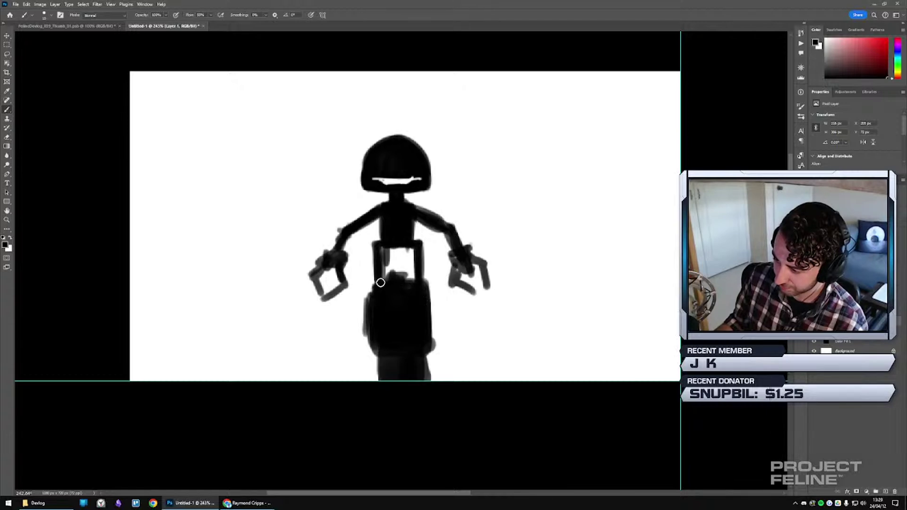
mouse_move(417, 279)
left_mouse_down()
mouse_move(374, 276)
mouse_move(420, 276)
mouse_move(393, 274)
mouse_move(408, 276)
mouse_move(409, 306)
mouse_move(398, 278)
mouse_move(380, 298)
mouse_move(379, 286)
mouse_move(380, 300)
mouse_move(387, 272)
mouse_move(370, 271)
mouse_move(370, 302)
left_mouse_up()
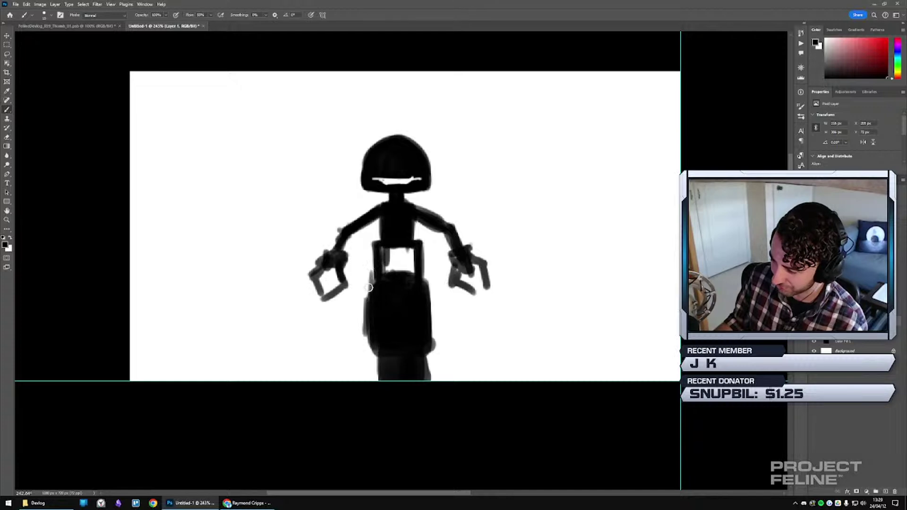
mouse_move(424, 325)
left_mouse_down()
mouse_move(433, 342)
mouse_move(413, 387)
left_mouse_up()
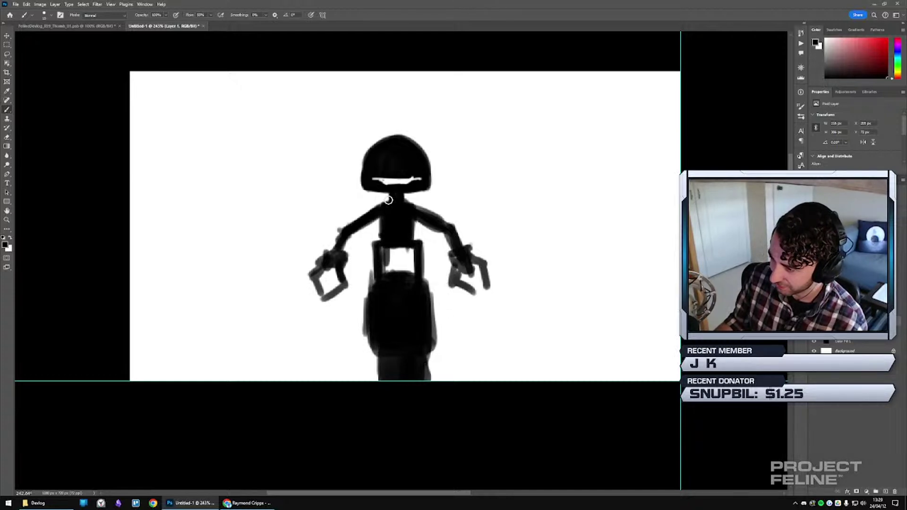
Try to widen the robot's base with a perspective transform of its layer.
scroll(382, 162, "down", 3)
scroll(355, 168, "down", 2)
scroll(355, 168, "up", 6)
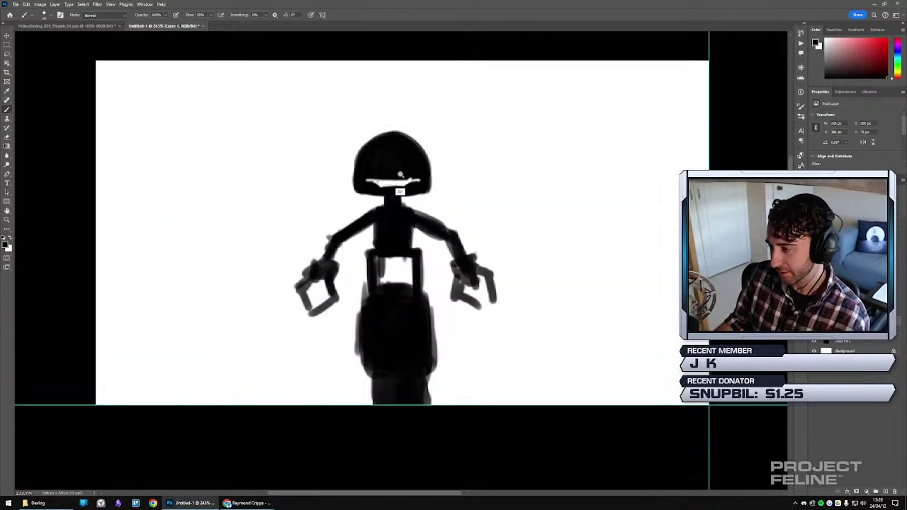
key("ctrl+t")
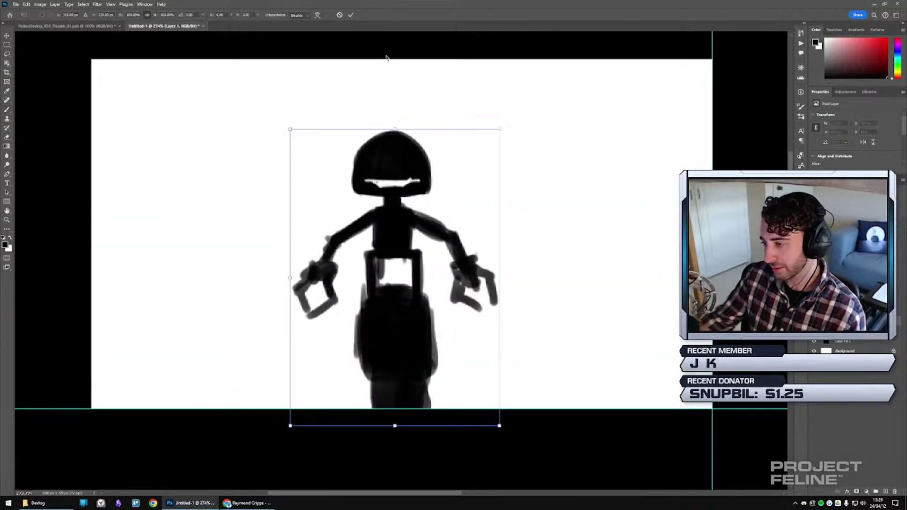
right_click(444, 192)
left_click(463, 230)
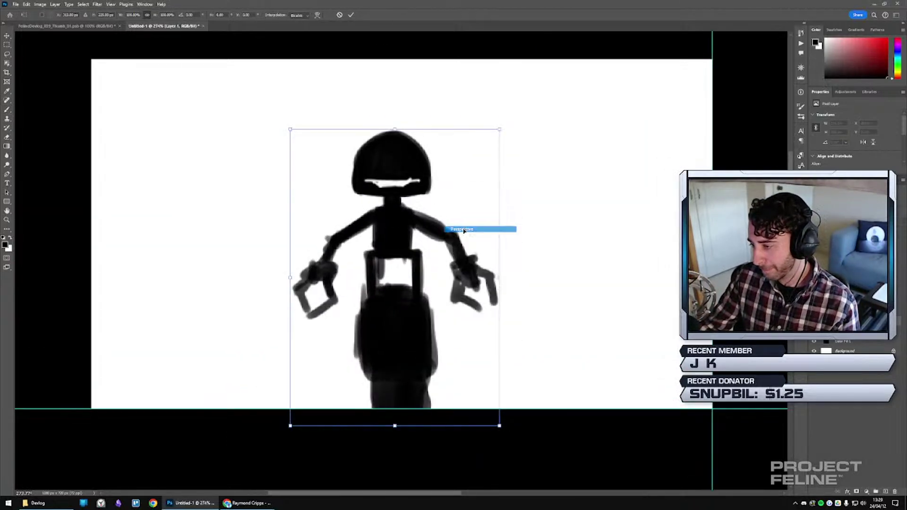
left_click_drag(501, 429, 522, 425)
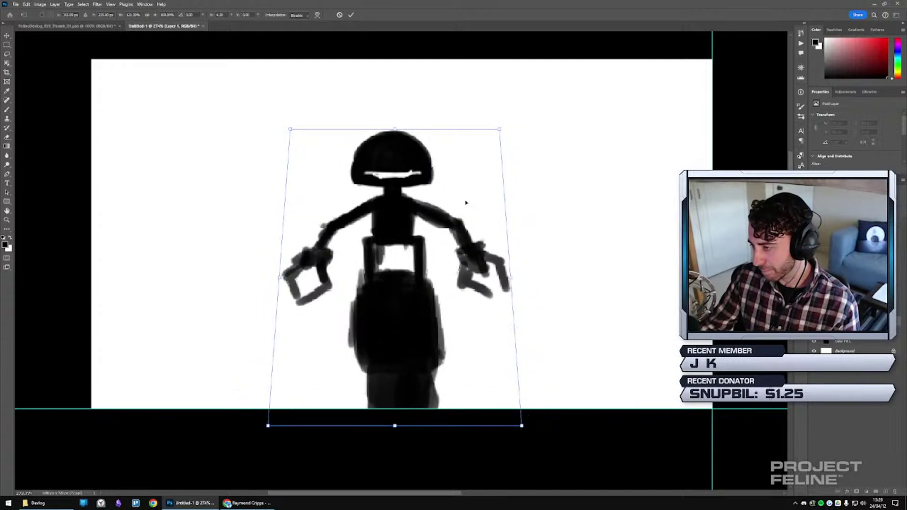
scroll(439, 225, "down", 3)
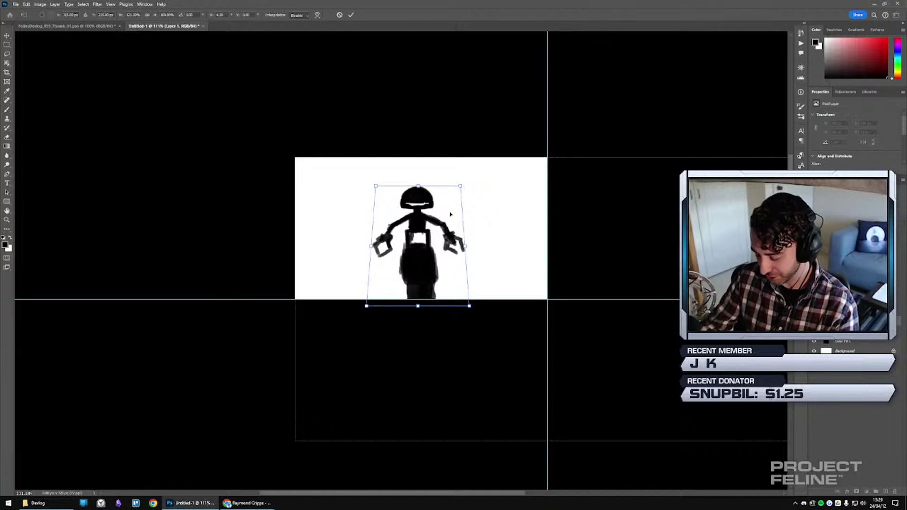
key("Return")
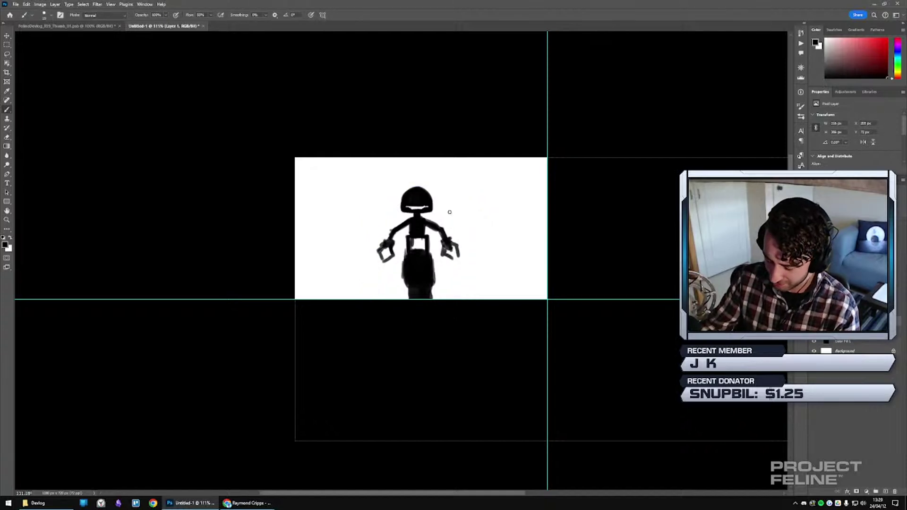
Try to narrow the robot's head end with a perspective transform and cancel it.
key("ctrl+t")
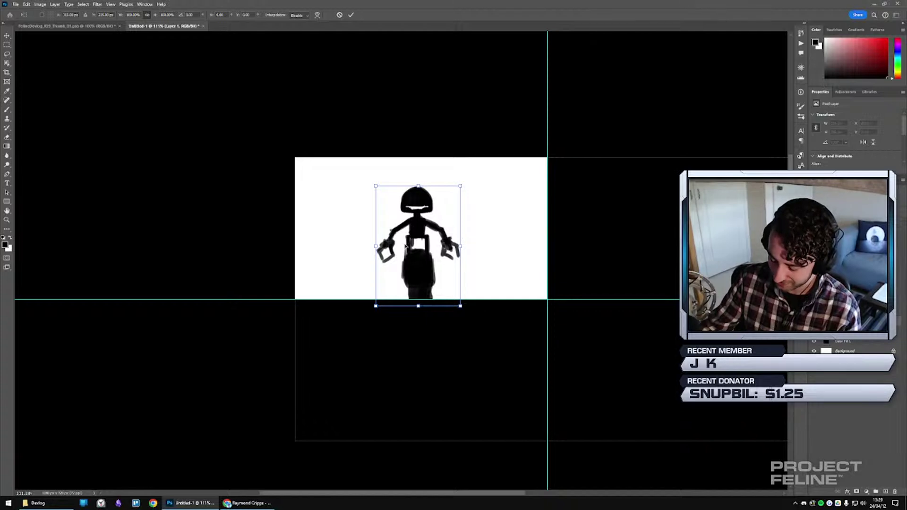
key("Return")
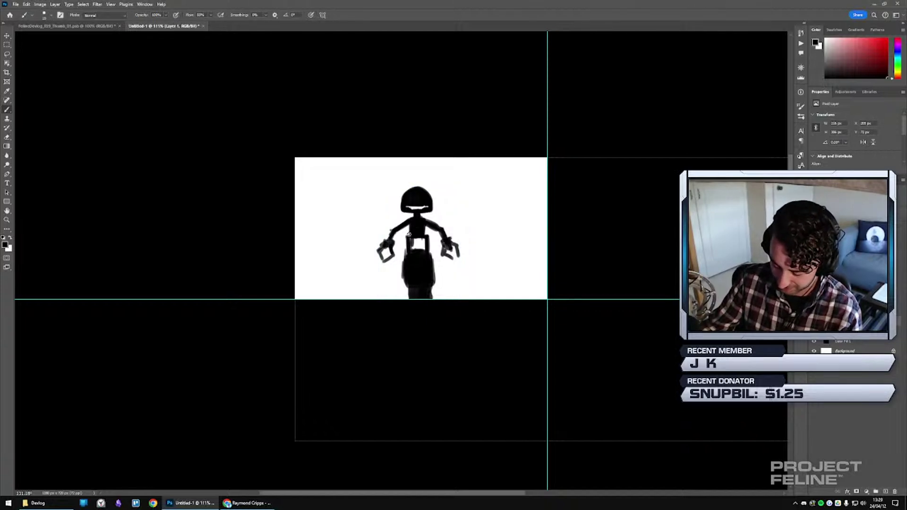
key("ctrl+t")
right_click(446, 229)
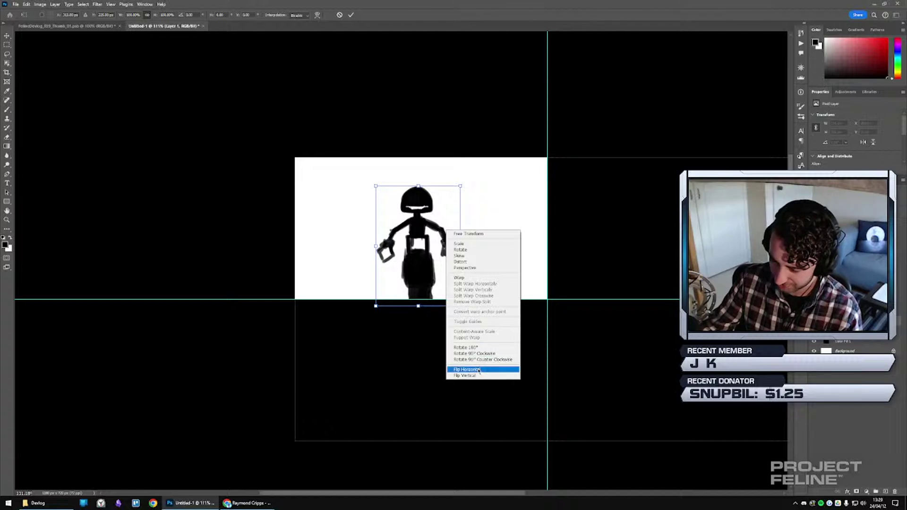
left_click(465, 267)
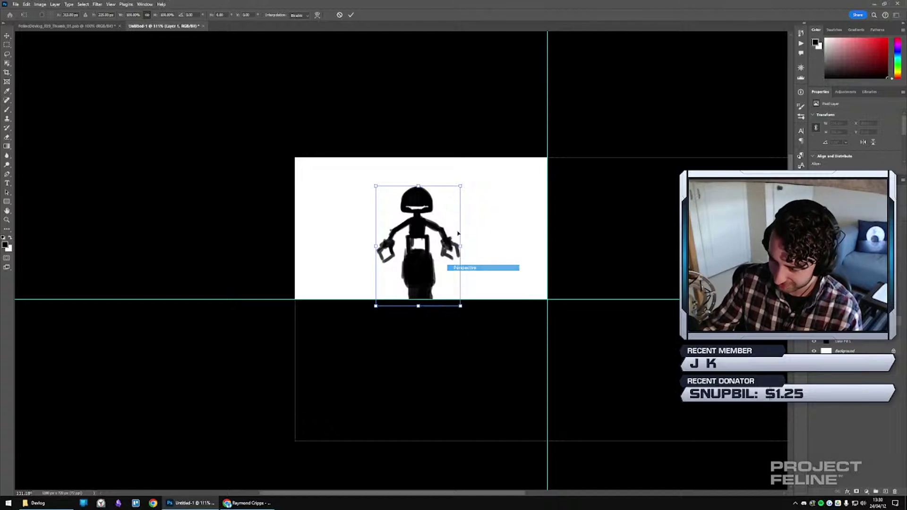
left_click_drag(461, 187, 455, 186)
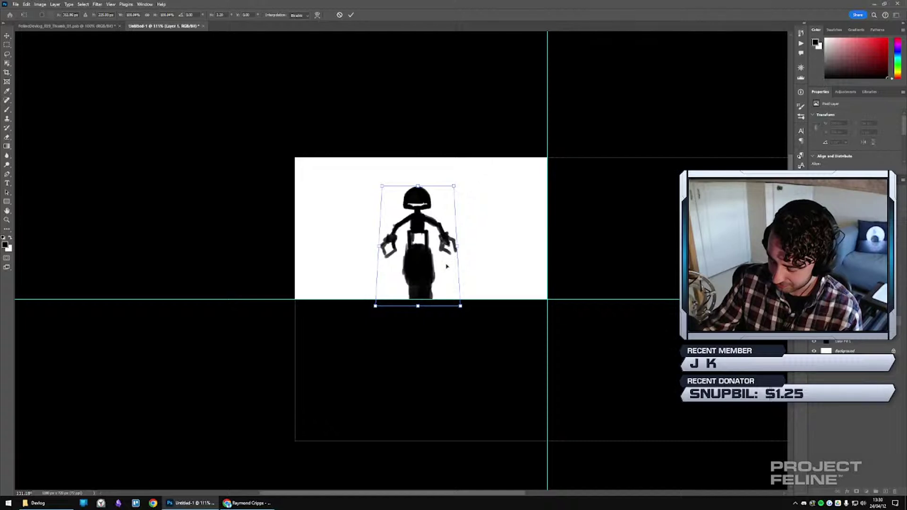
key("Escape")
Scale the robot up proportionally about its centre to about 126% and return to the Brush tool.
key("ctrl+t")
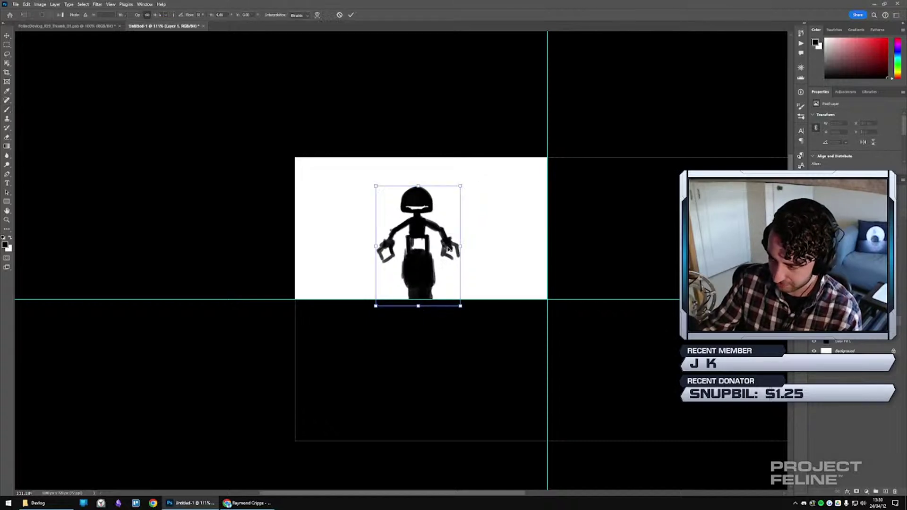
left_click_drag(460, 246, 471, 246)
right_click(427, 214)
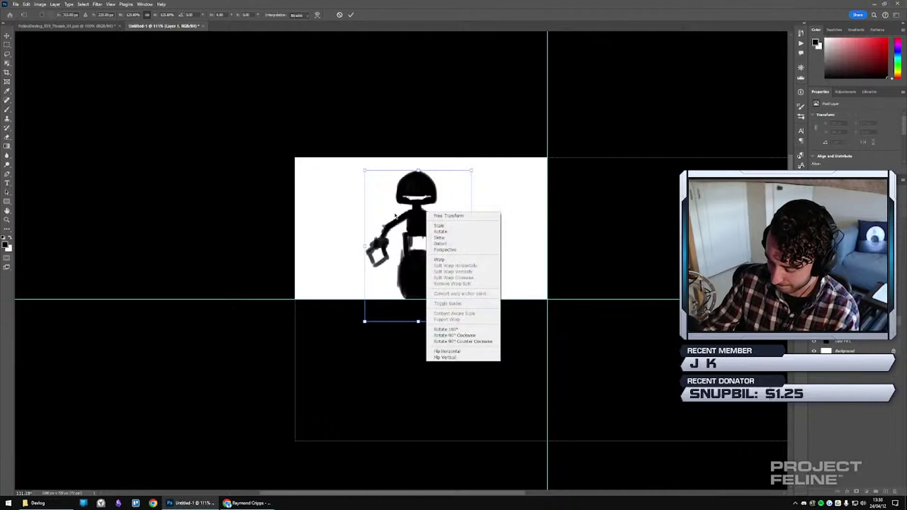
left_click(446, 351)
key("Return")
key("b")
right_click(428, 205)
key("Escape")
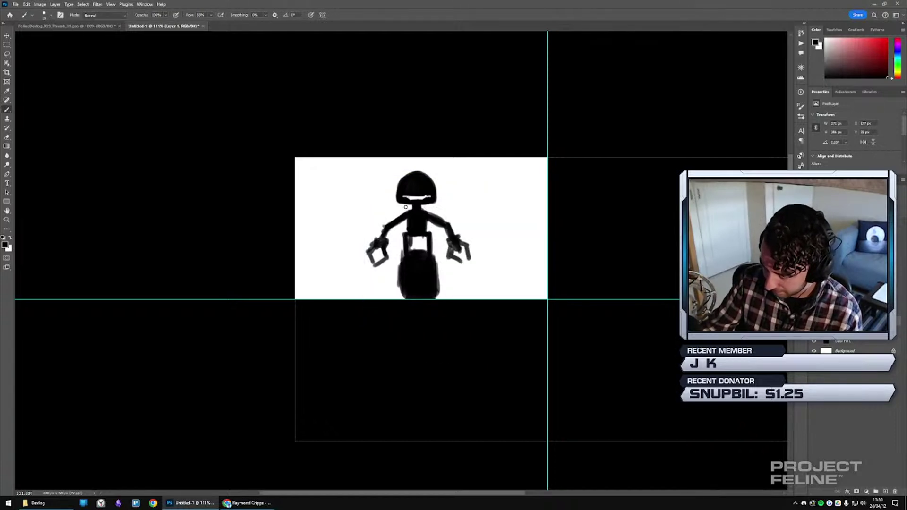
Apply a perspective transform to the robot that narrows its head end and slightly widens its base.
key("ctrl+t")
right_click(418, 209)
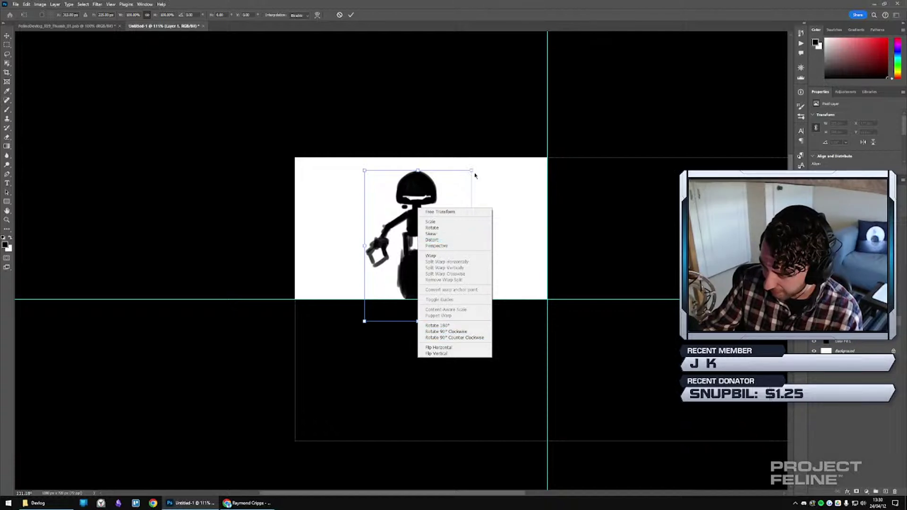
left_click(465, 245)
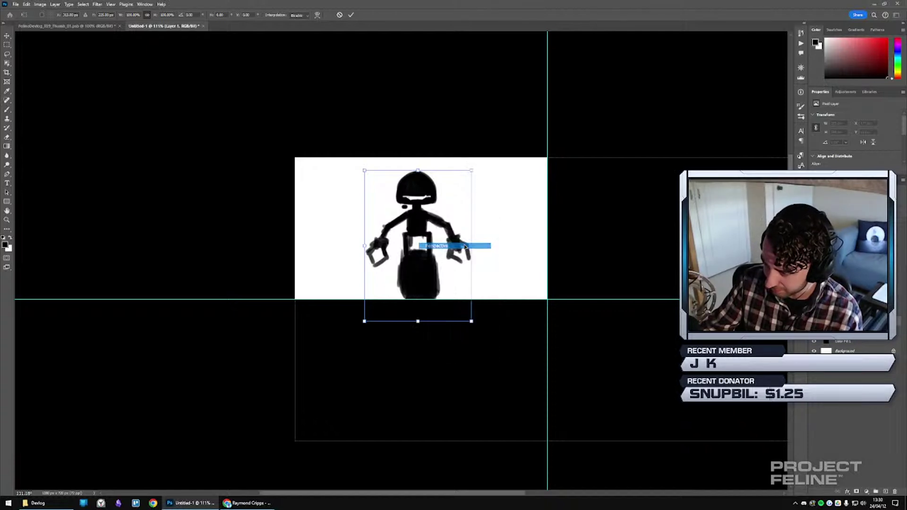
left_click_drag(473, 171, 456, 171)
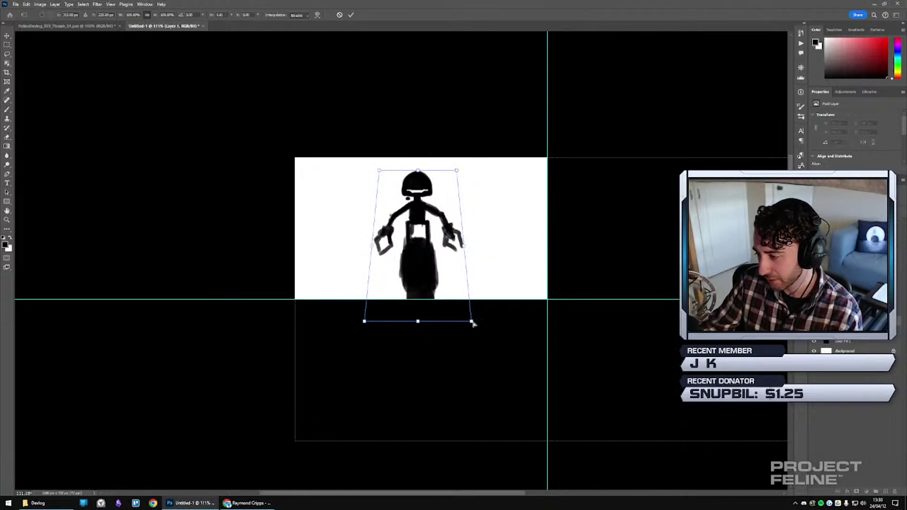
left_click_drag(473, 323, 476, 322)
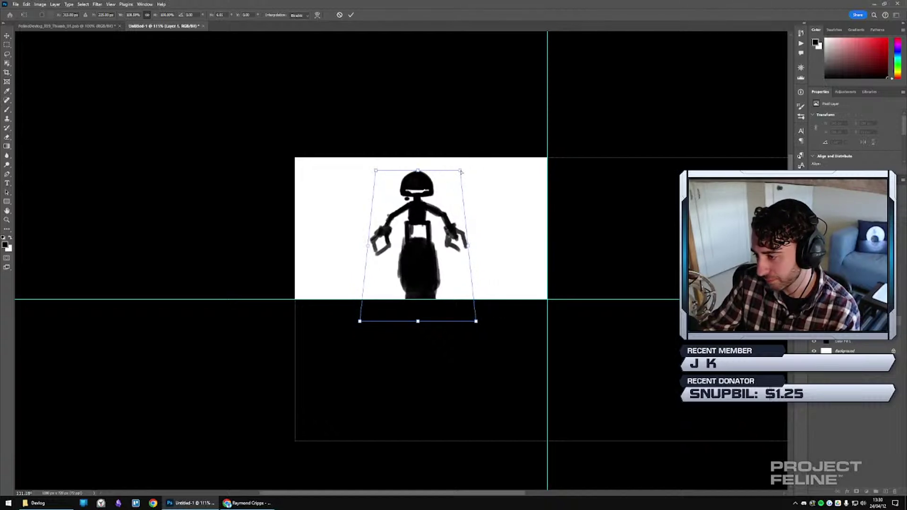
key("Return")
key("b")
Scale the robot up to about 135% and shift it down so its head sits just inside the panel's upper edge.
key("ctrl+t")
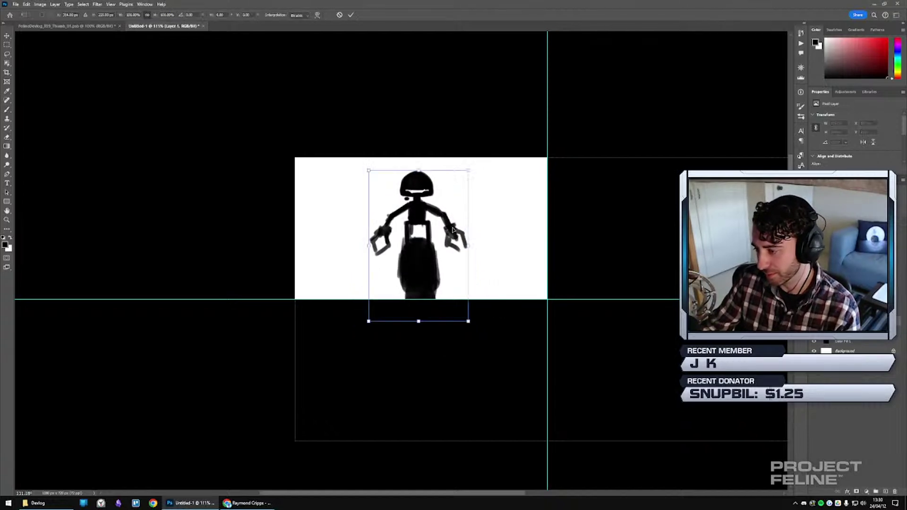
mouse_move(470, 244)
left_mouse_down()
mouse_move(488, 244)
mouse_move(457, 244)
left_mouse_up()
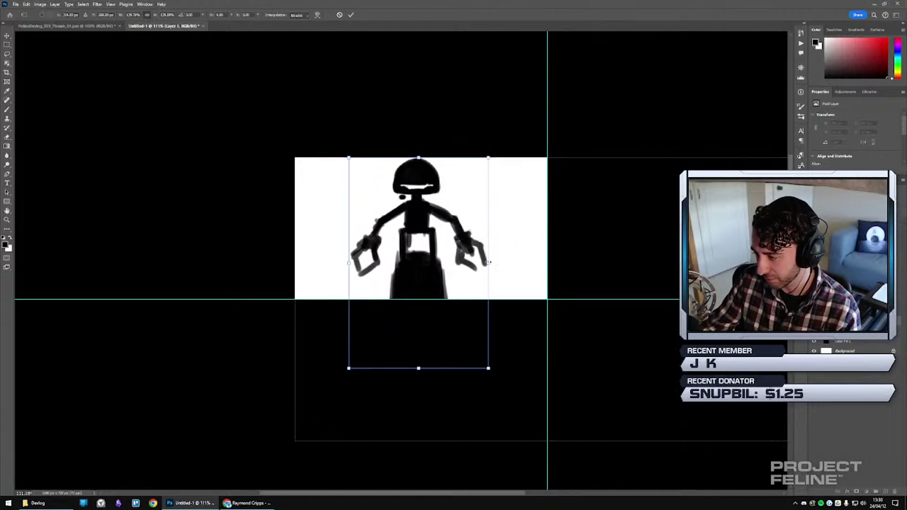
left_click_drag(488, 263, 485, 263)
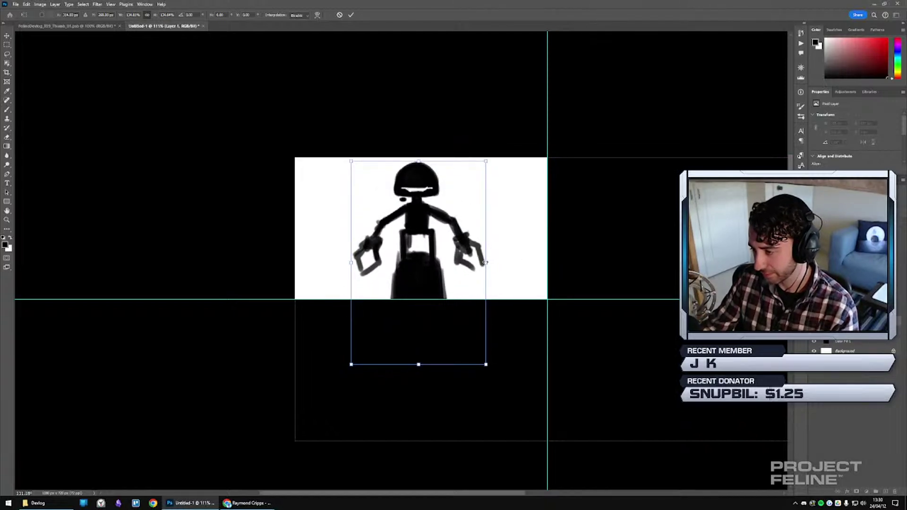
key("Return")
key("b")
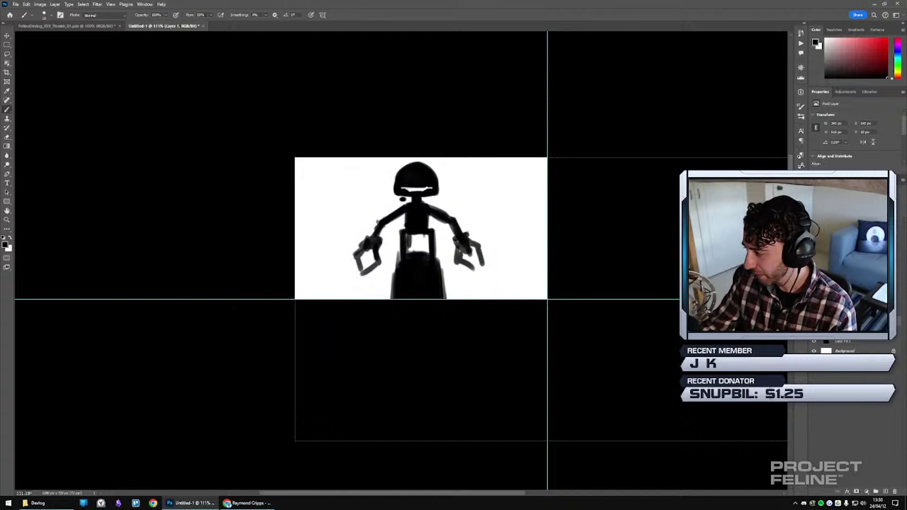
Try a brush scribble beside the robot on a new layer above the white fill and undo both.
left_click(881, 436)
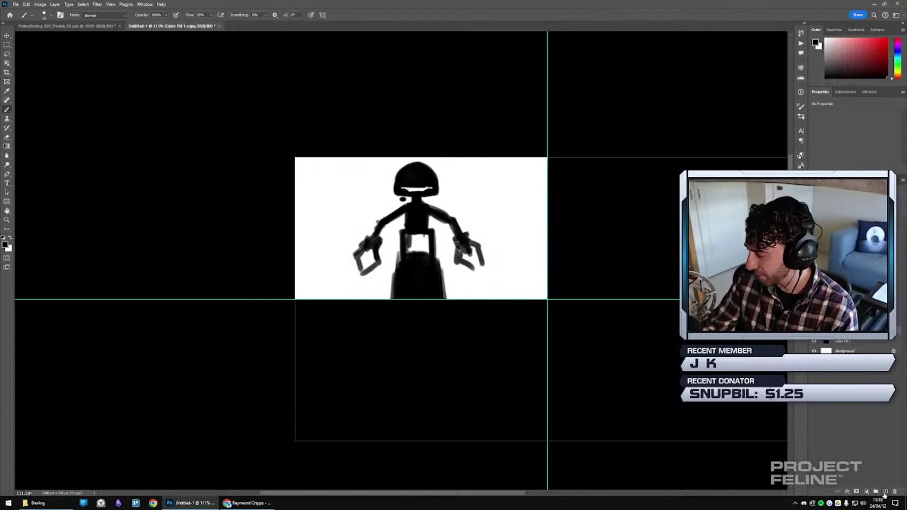
left_click(884, 493)
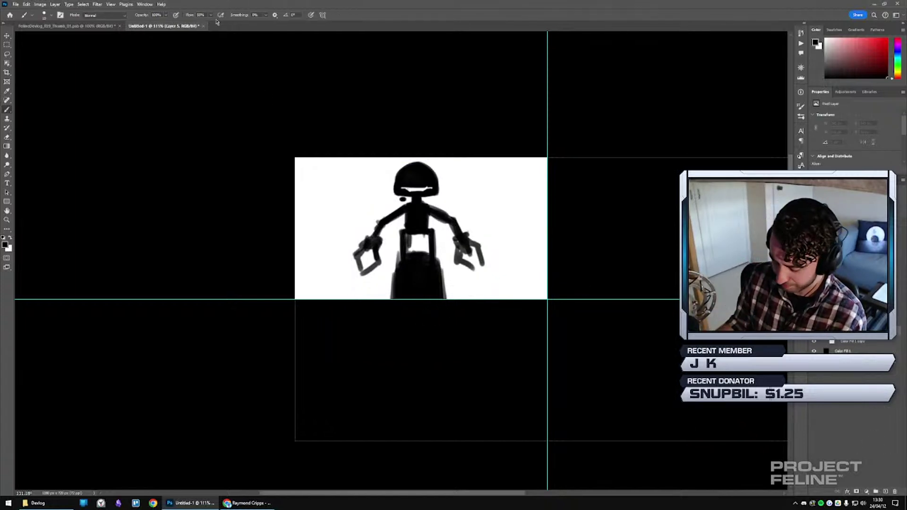
left_click_drag(332, 184, 363, 242)
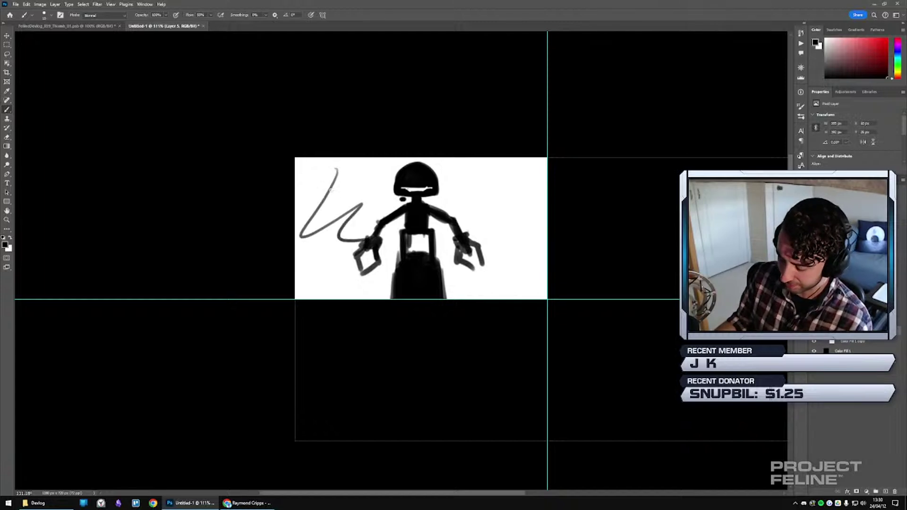
key("ctrl+z")
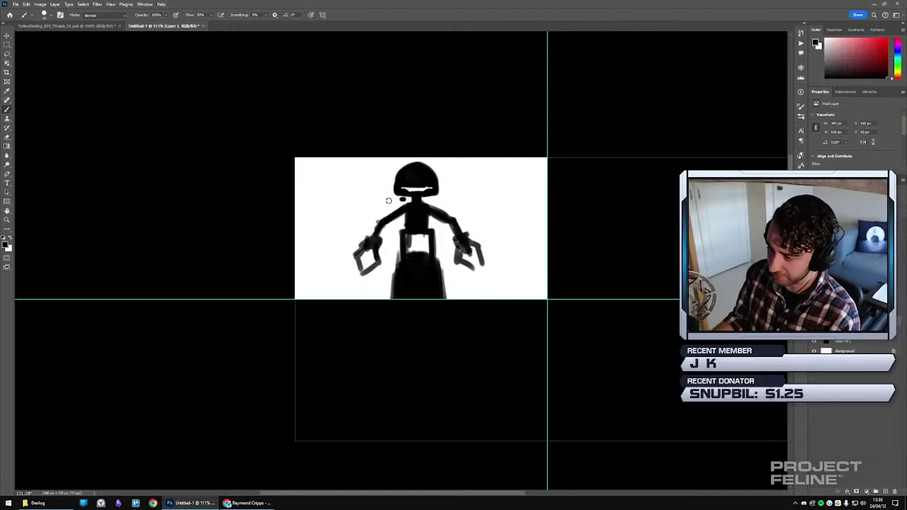
Try shading the robot's panel with broad vertical strokes of an enlarged brush and undo them.
key("bracketright")
key("bracketright")
key("bracketright")
key("bracketright")
key("bracketright")
key("bracketright")
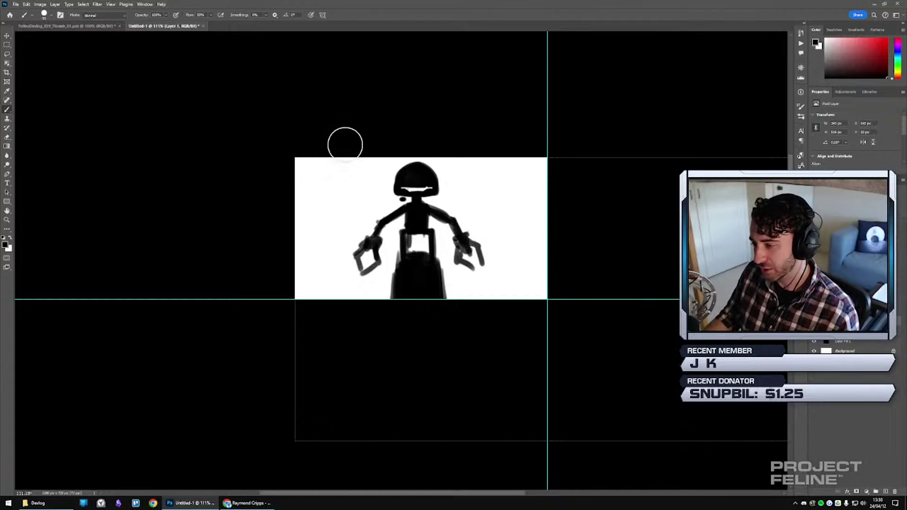
mouse_move(297, 156)
left_mouse_down()
mouse_move(296, 249)
mouse_move(311, 304)
mouse_move(423, 290)
mouse_move(465, 196)
mouse_move(503, 248)
mouse_move(536, 253)
mouse_move(496, 293)
left_mouse_up()
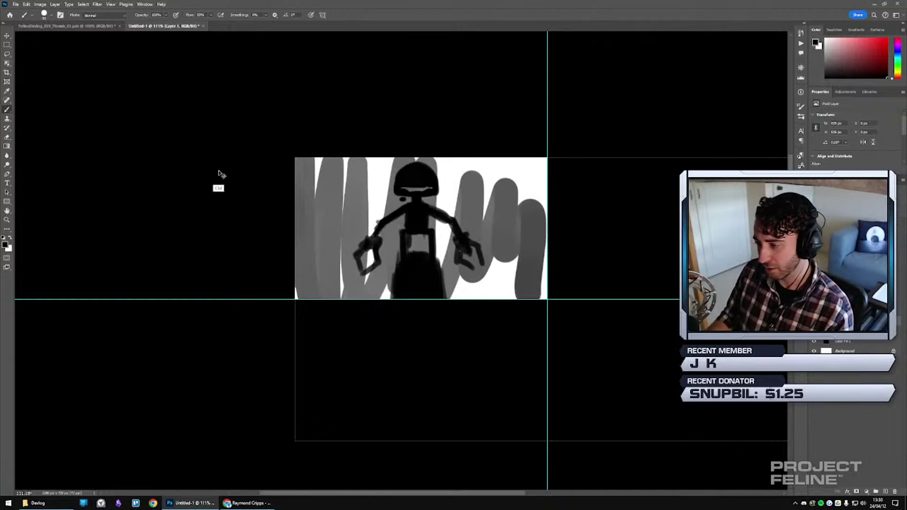
key("ctrl+z")
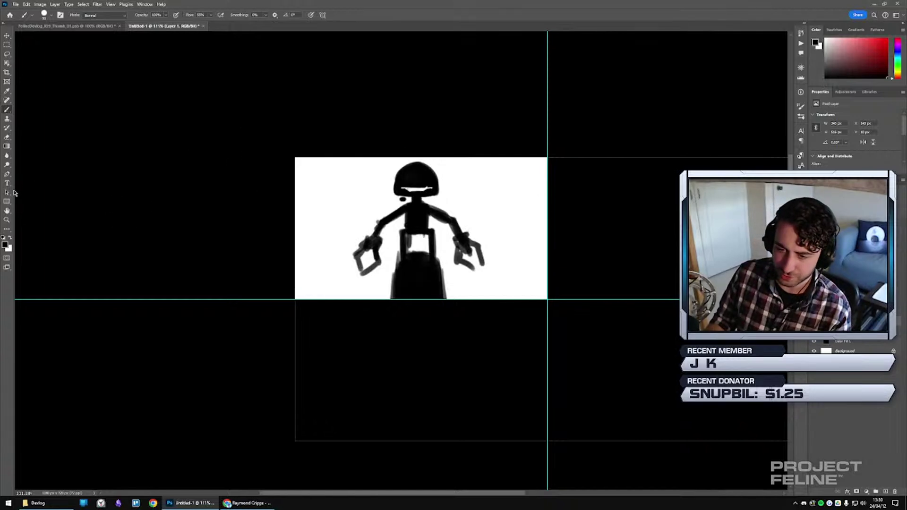
Set up the Gradient tool with a black-to-white preset from the Basics group and the radial style.
left_click(6, 147)
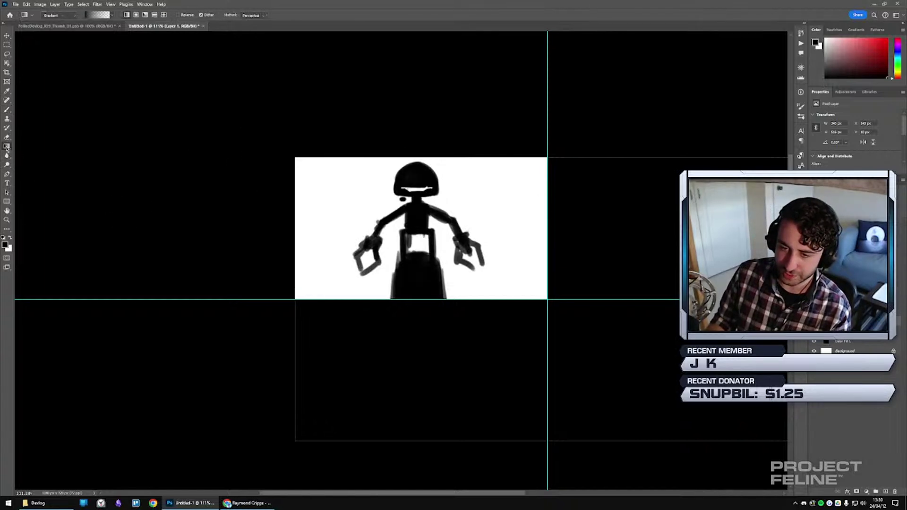
left_click(113, 16)
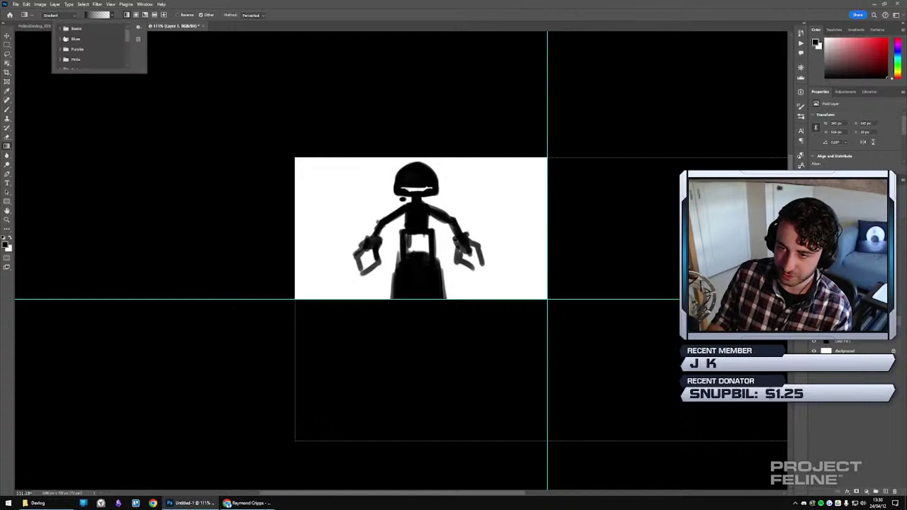
left_click(61, 30)
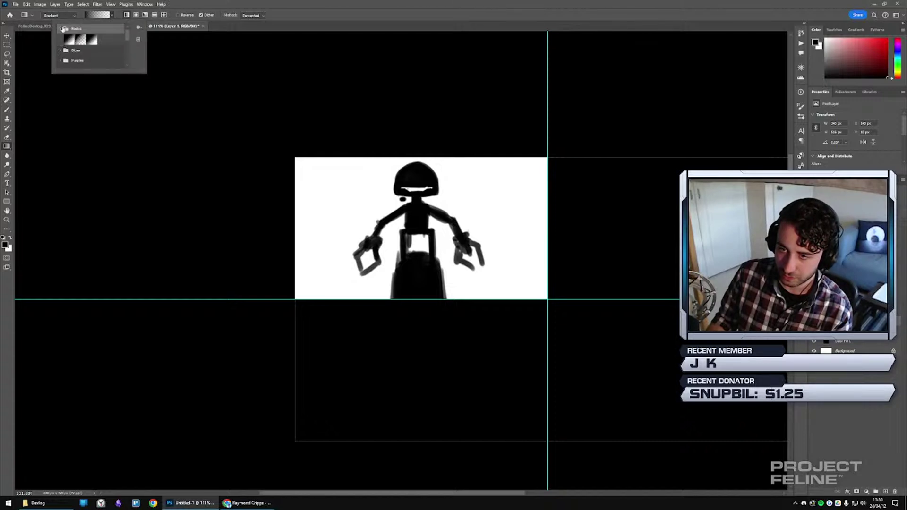
left_click(71, 38)
left_click(61, 29)
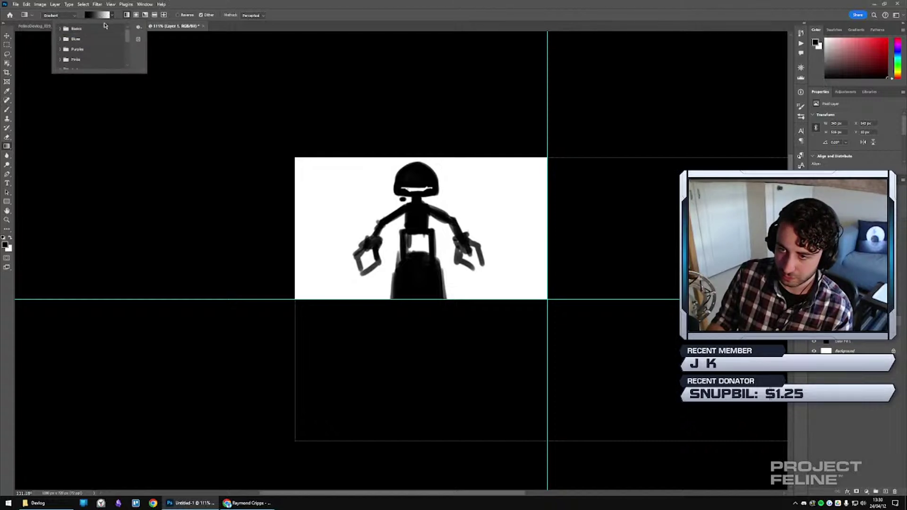
left_click(136, 16)
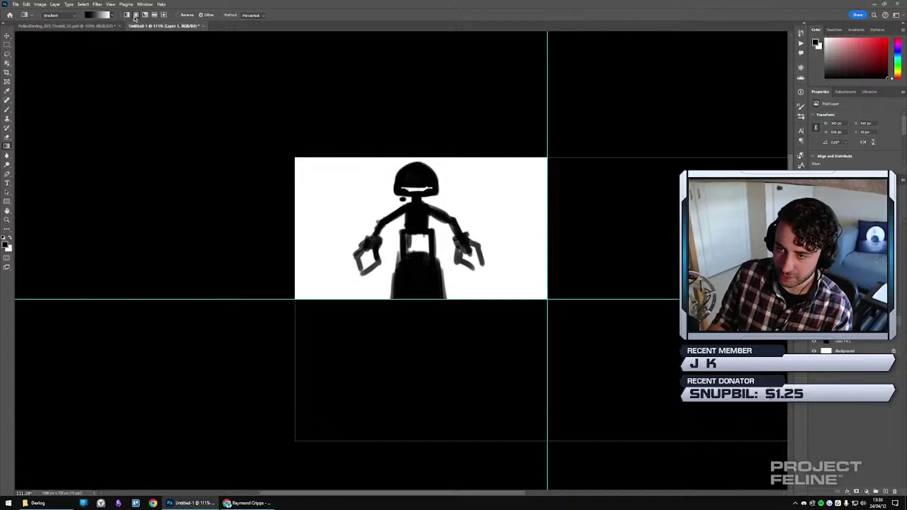
Try two radial black-to-white gradients over the robot's panel and delete each one.
left_click_drag(401, 215, 266, 148)
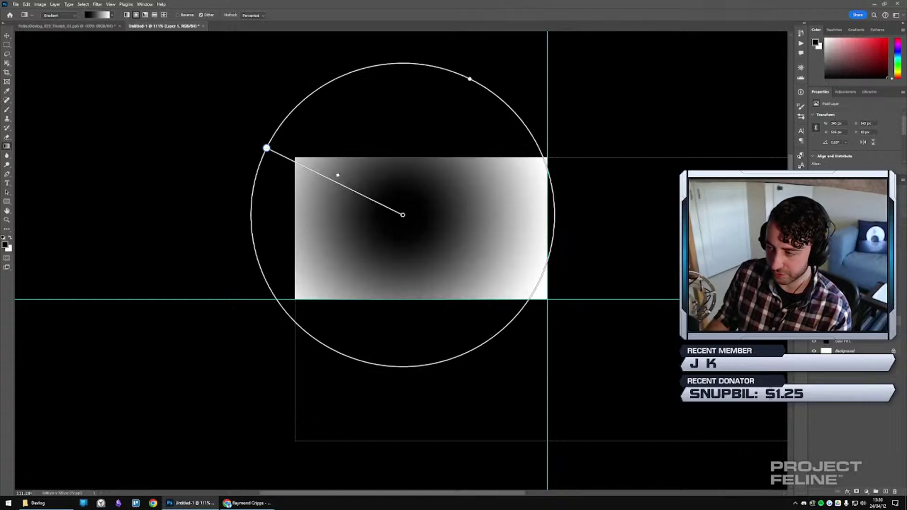
key("Delete")
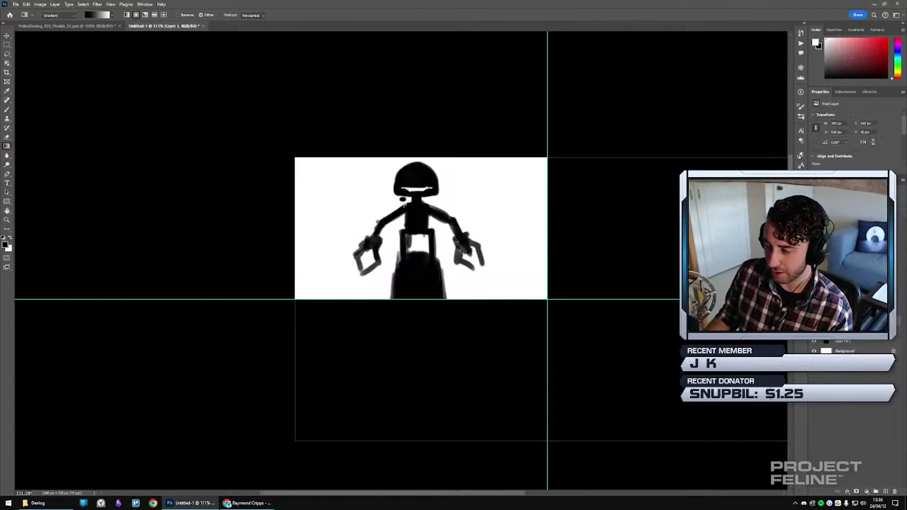
key("x")
left_click_drag(416, 217, 533, 170)
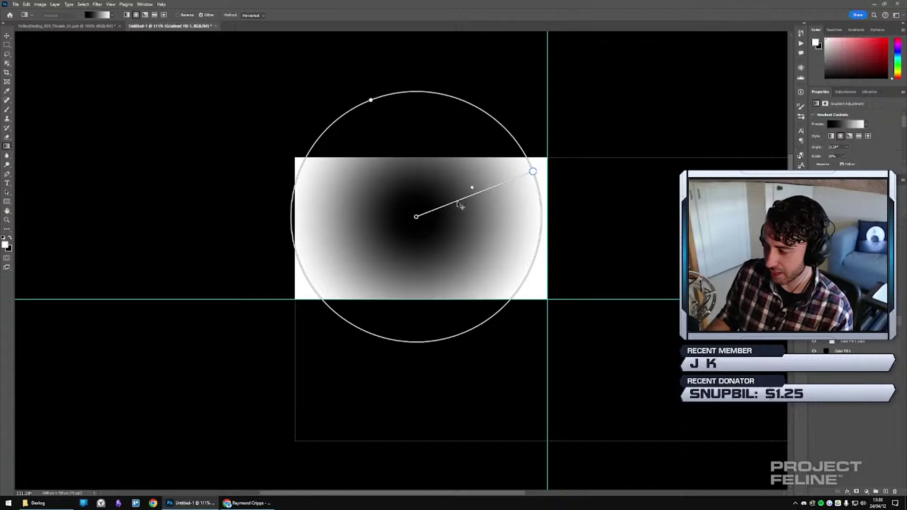
key("Delete")
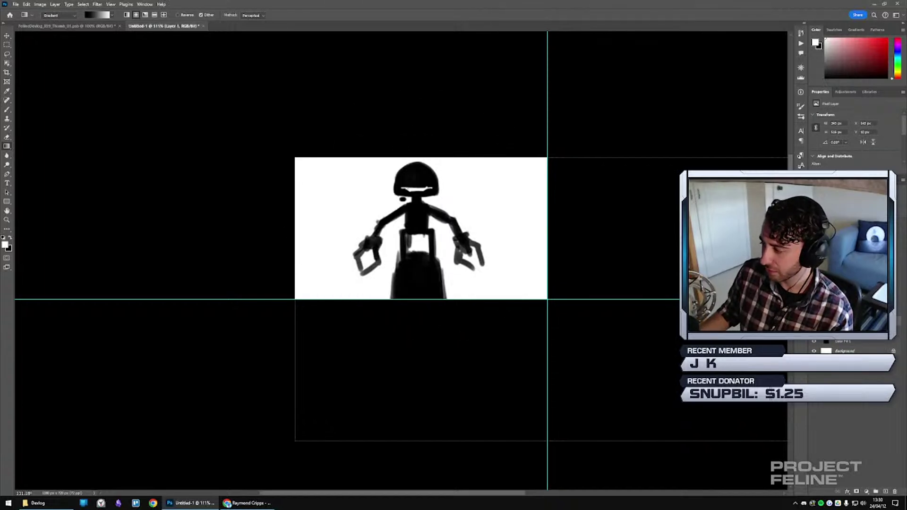
Try two dark-centred radial gradients behind the robot, one panel-sized and one wider and off-centre, deleting each.
key("x")
left_click_drag(416, 230, 519, 199)
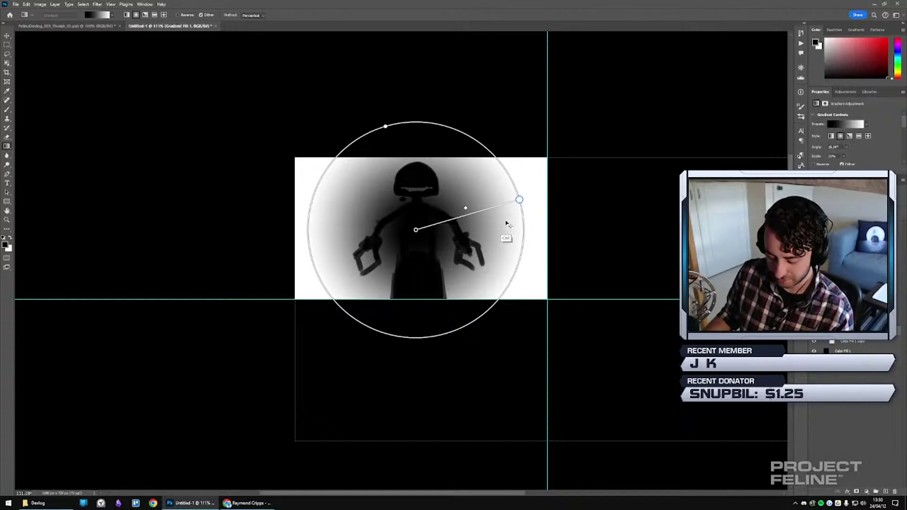
key("Delete")
key("x")
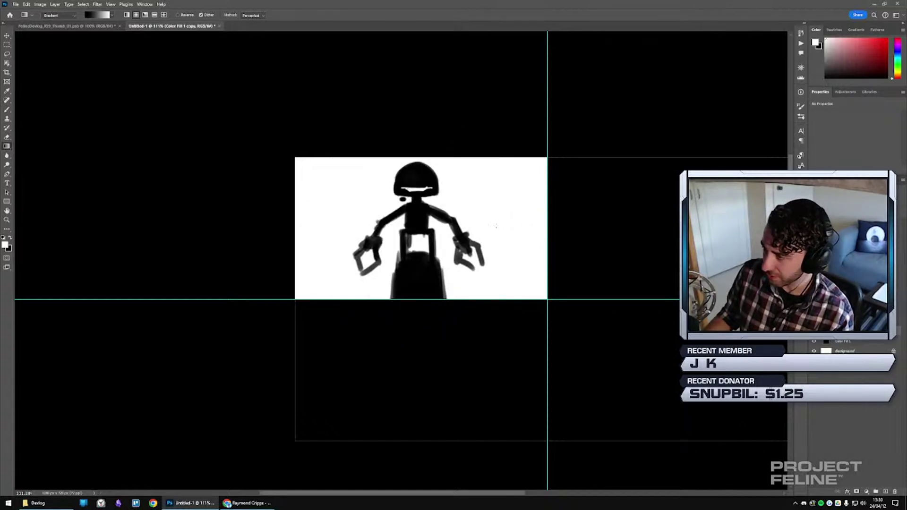
left_click_drag(398, 231, 546, 191)
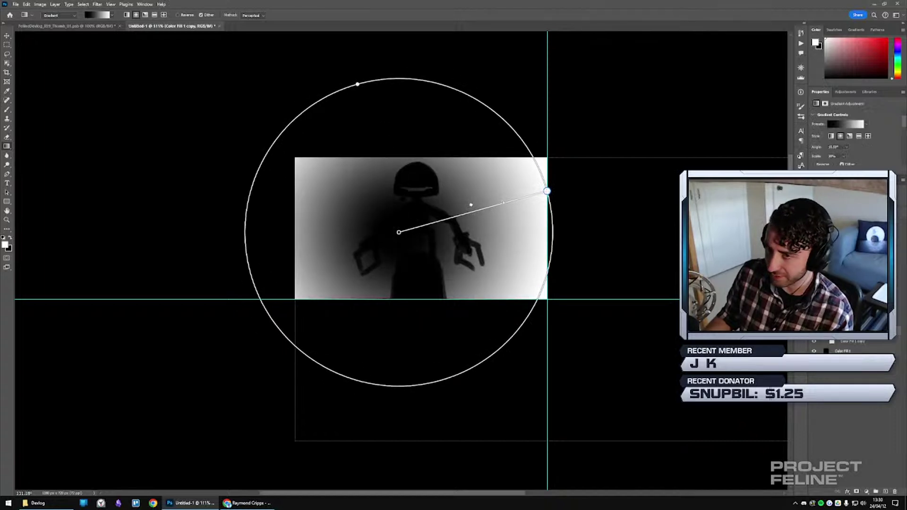
key("Delete")
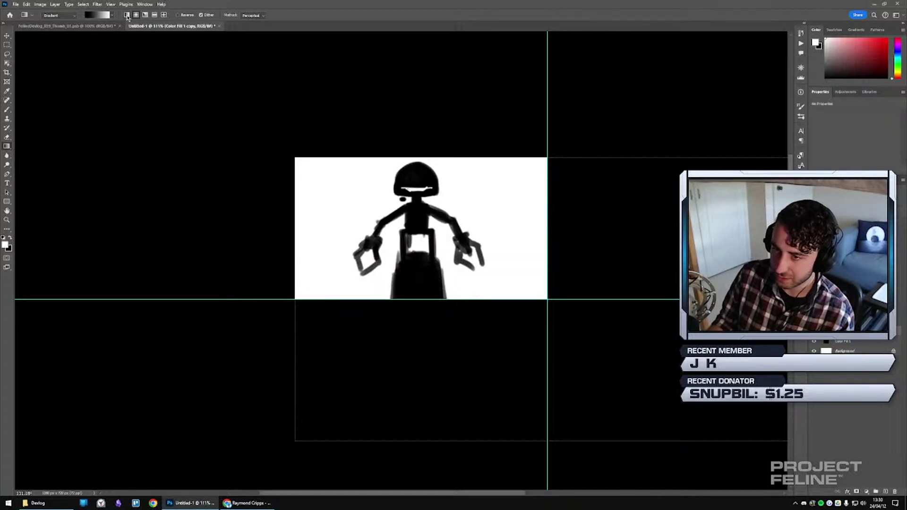
Try a linear black-to-white gradient from the robot towards the panel's upper-right corner, delete it, and return to the radial style.
left_click_drag(419, 228, 530, 178)
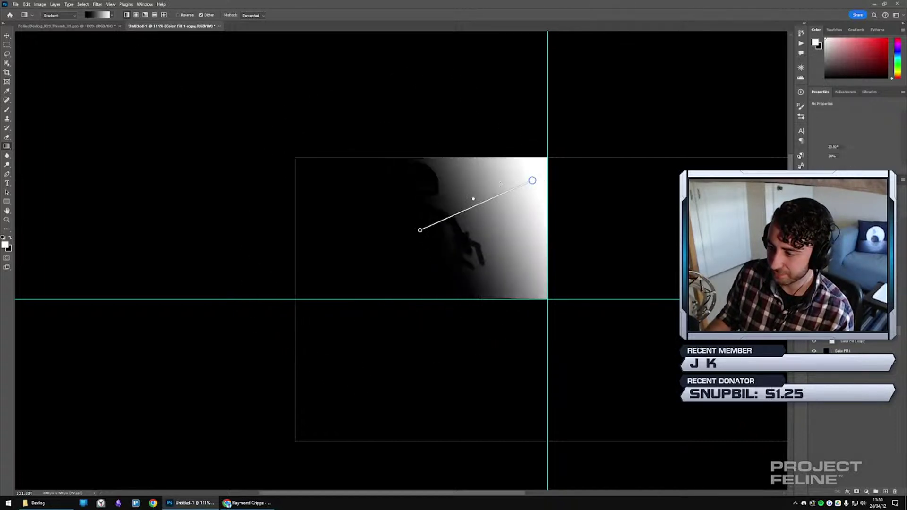
key("Return")
key("Delete")
left_click(136, 15)
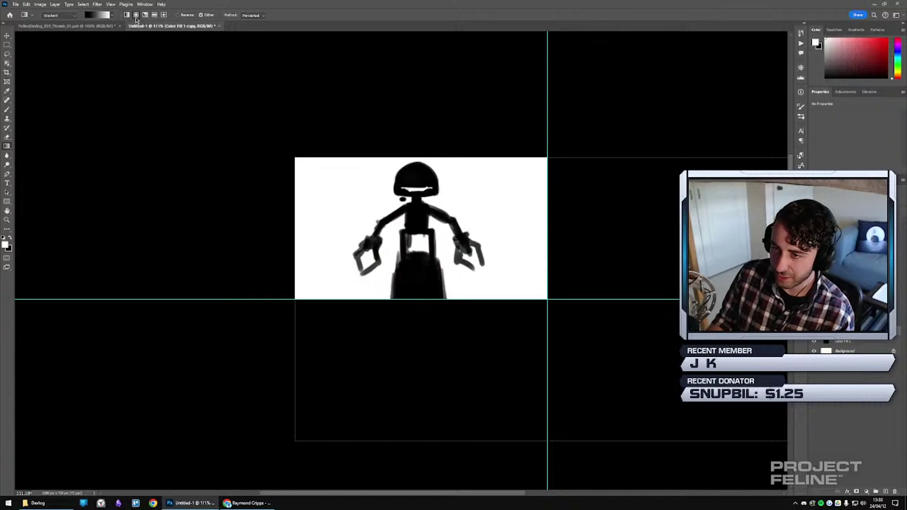
Try a large black-centred radial gradient from the robot's torso to beyond the panel's right edge and delete it.
key("x")
left_click_drag(417, 235, 571, 170)
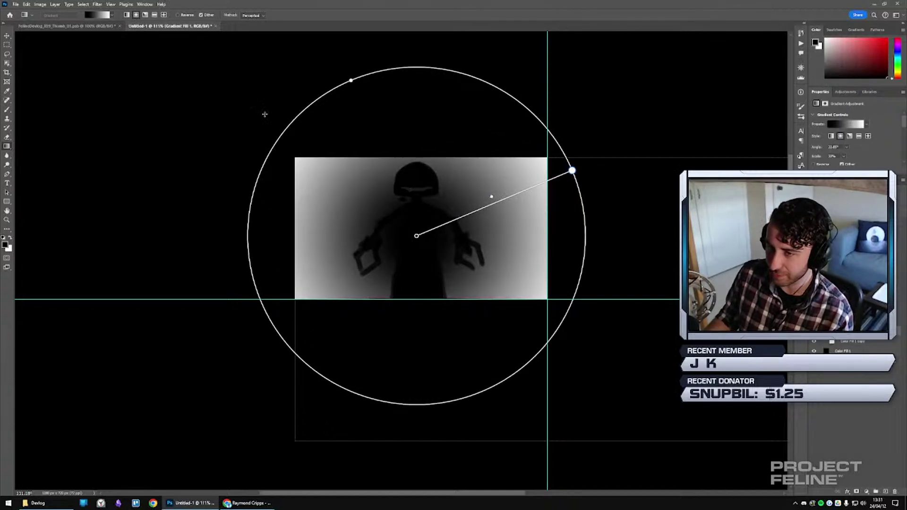
key("Return")
key("Delete")
Choose the first Basics gradient preset and swap the foreground and background colours so it runs from white to black.
left_click(113, 15)
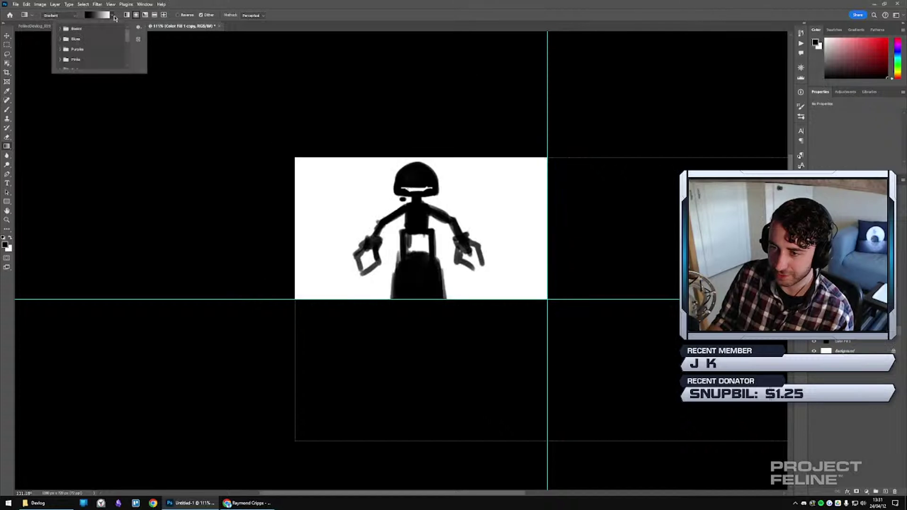
left_click(61, 29)
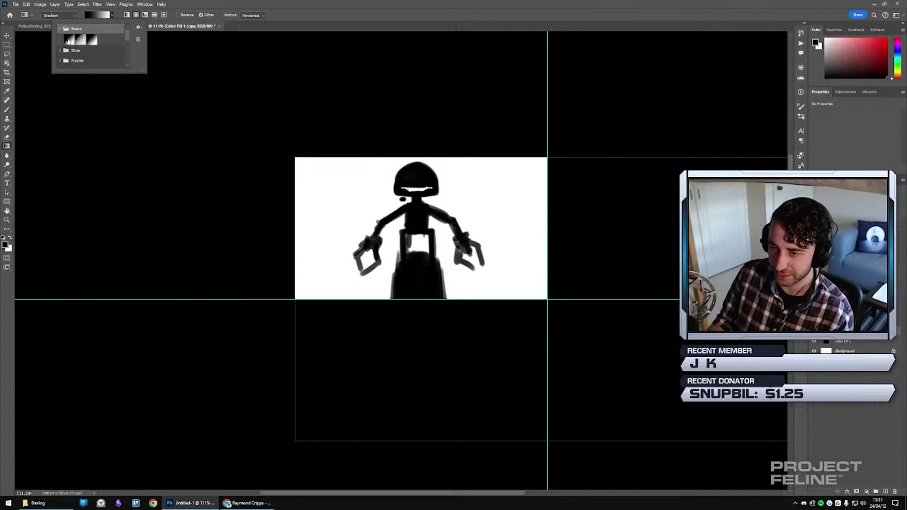
double_click(68, 41)
key("x")
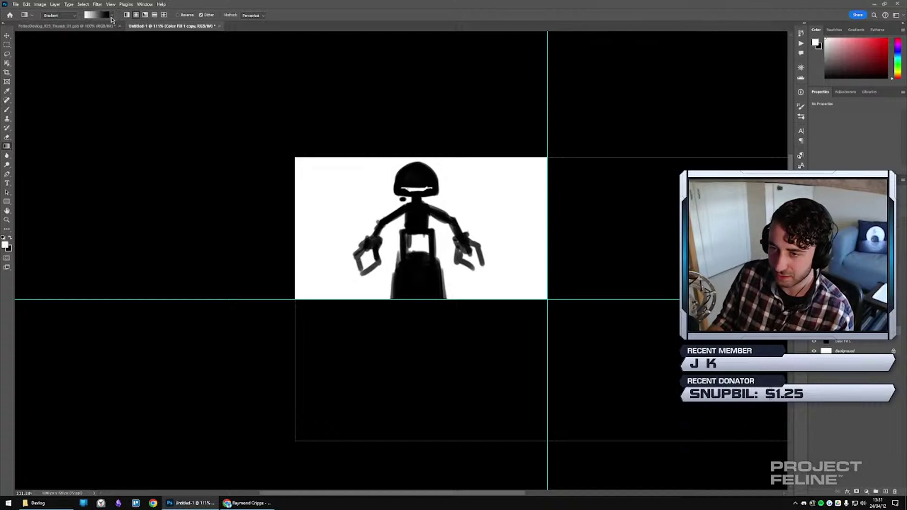
Draw a white-to-black radial gradient from the robot's torso to beyond the panel's right edge, with its midpoint pushed outward.
left_click_drag(444, 210, 543, 192)
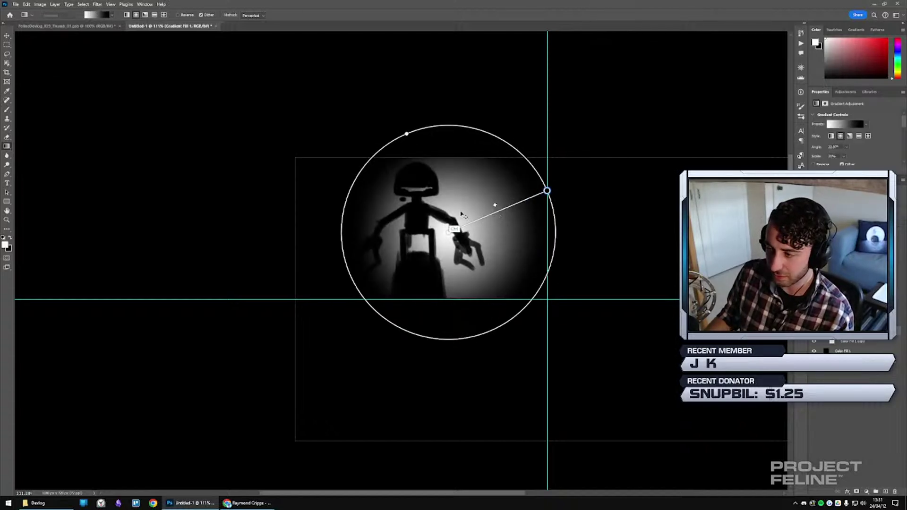
key("ctrl+z")
mouse_move(419, 228)
left_mouse_down()
mouse_move(482, 197)
mouse_move(639, 174)
mouse_move(486, 208)
mouse_move(585, 183)
left_mouse_up()
left_click_drag(501, 199, 575, 186)
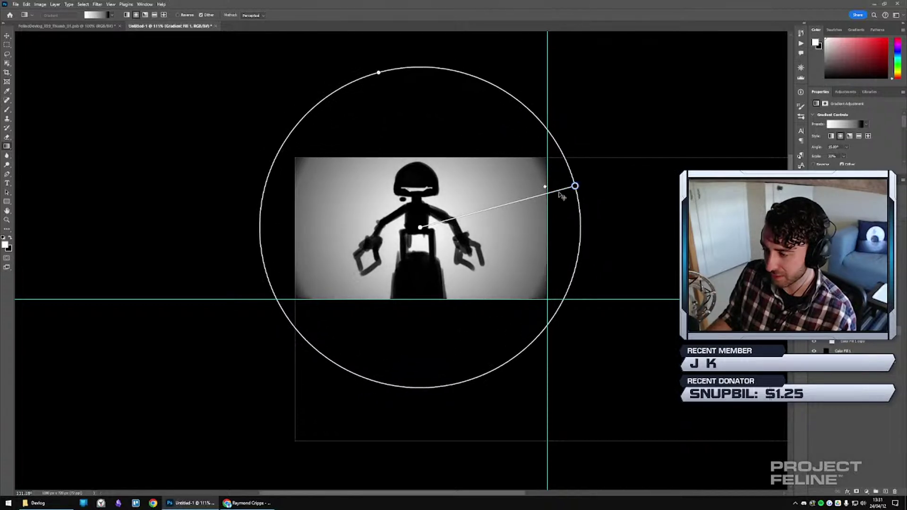
Shrink the radial gradient so its circle passes through the panel's corners, and pull its midpoint inward to darken the edges.
scroll(481, 229, "down", 4)
scroll(472, 234, "up", 2)
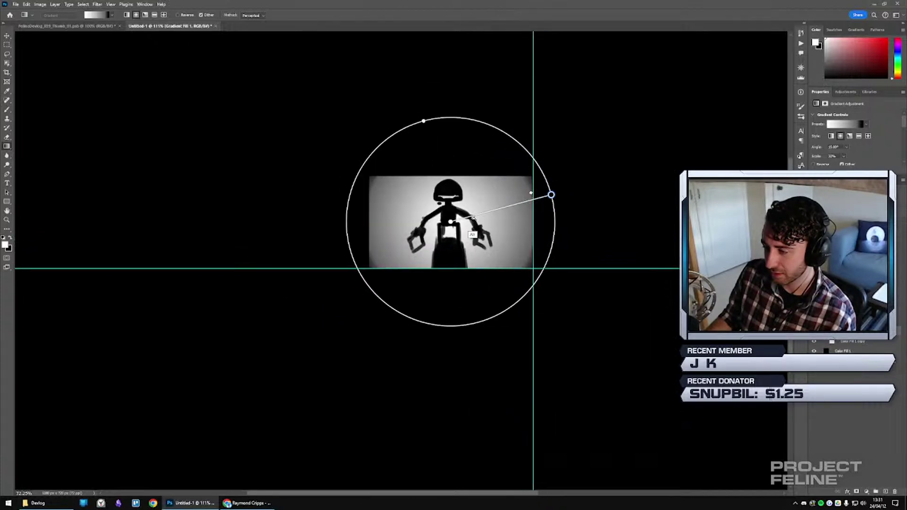
scroll(480, 227, "up", 4)
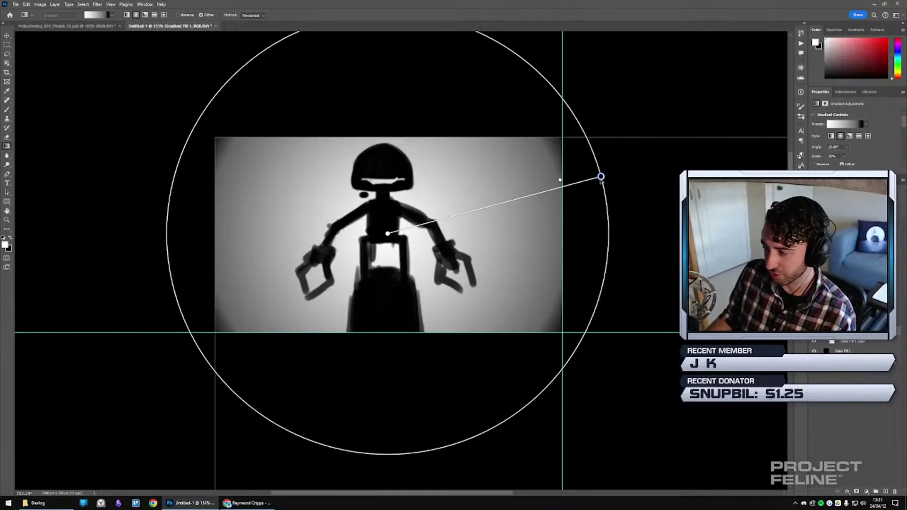
left_click_drag(600, 179, 580, 182)
key("ctrl+z")
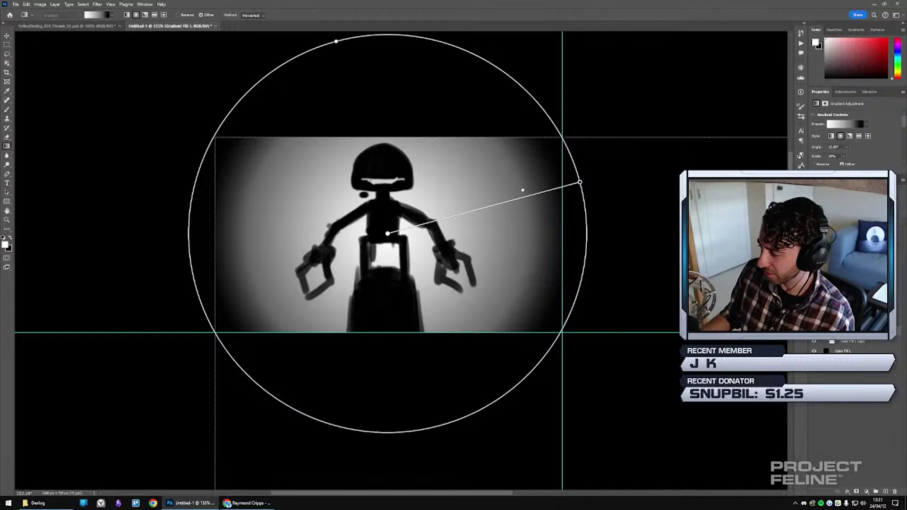
Lower the gradient layer's opacity so the black edges behind the robot soften to grey.
left_click(869, 342)
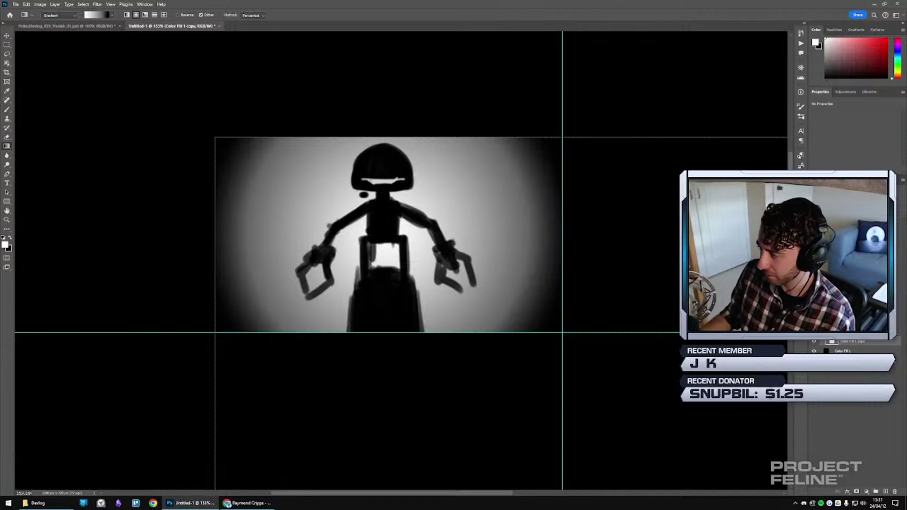
left_click(845, 331)
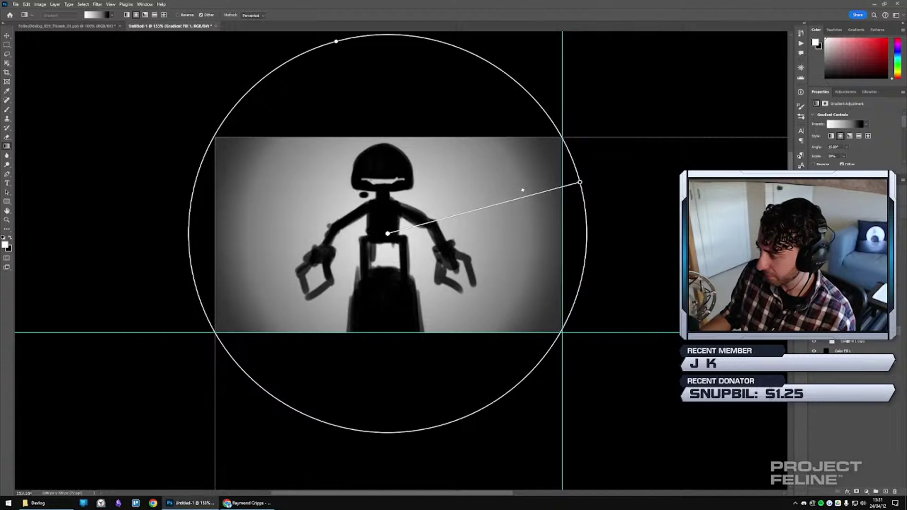
key("alt+bracketleft")
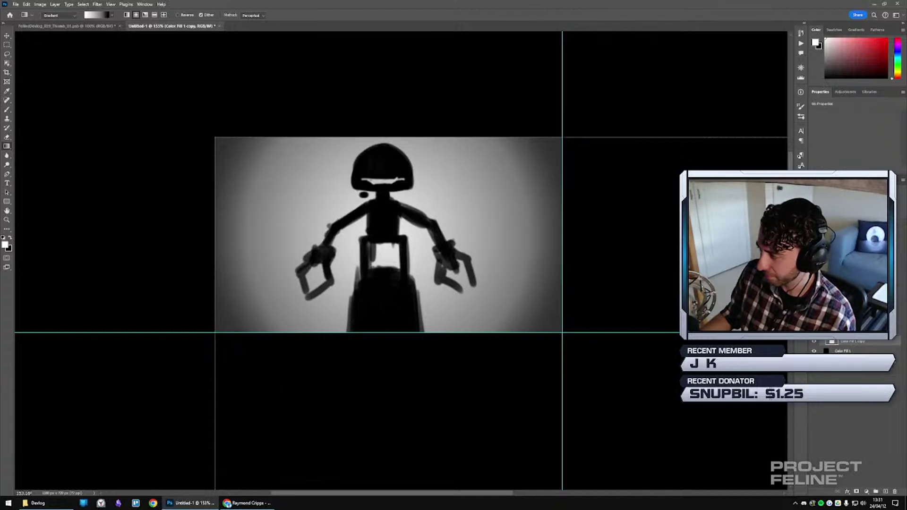
left_click_drag(906, 216, 899, 212)
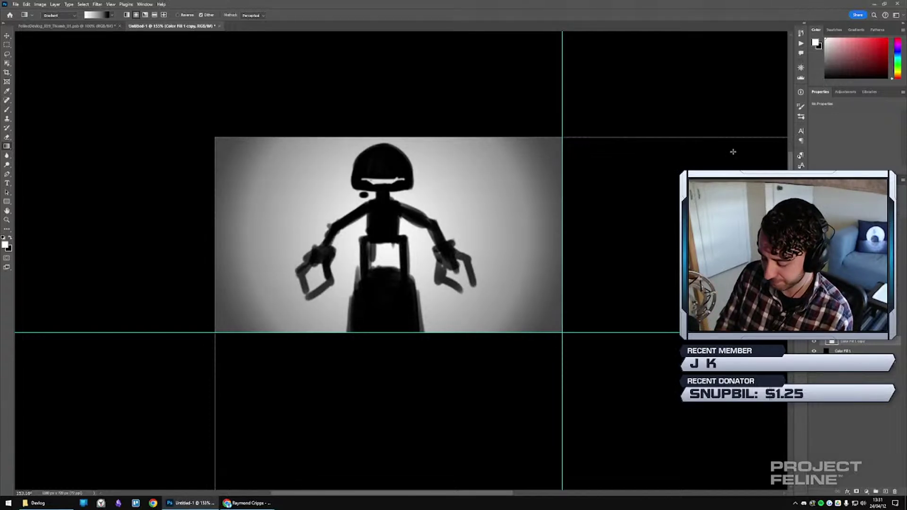
key("ctrl+z")
key("ctrl+z")
key("ctrl+shift+z")
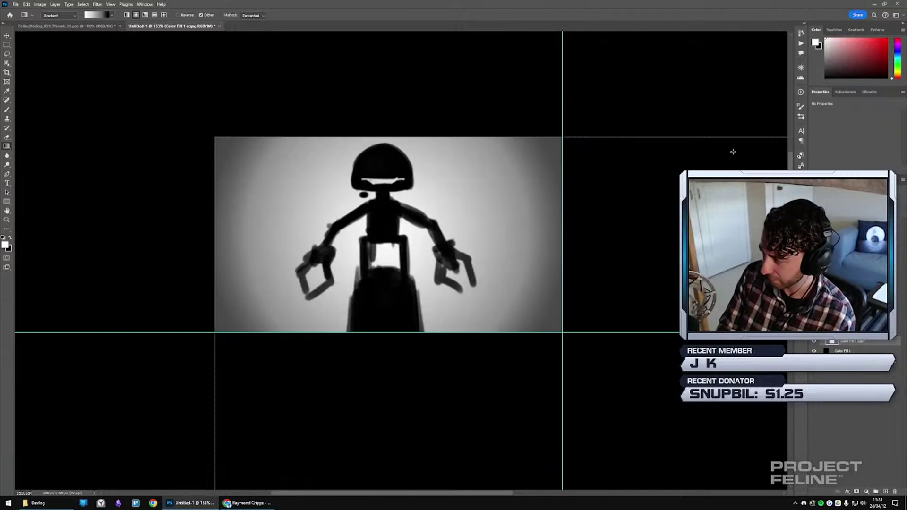
Deselect the layers, hide the guides and check how the robot panel reads at thumbnail size.
left_click(849, 423)
key("ctrl+semicolon")
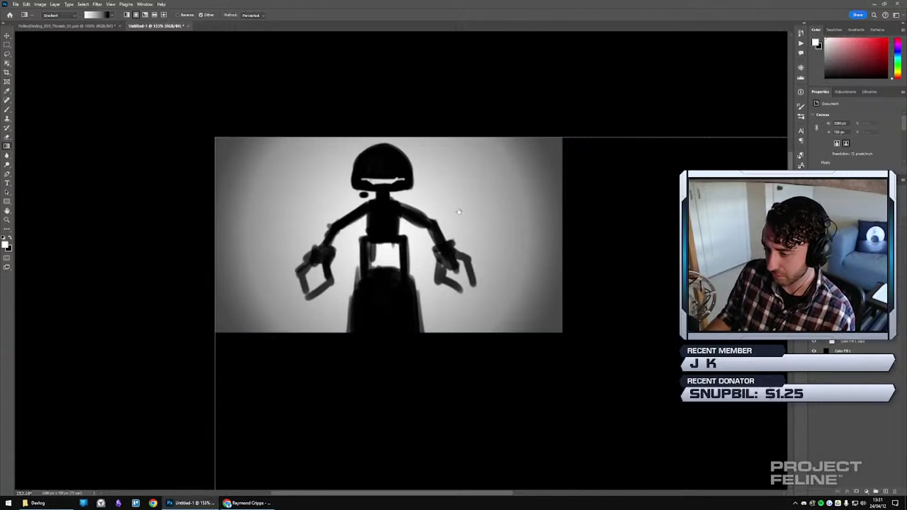
scroll(459, 212, "down", 2)
scroll(439, 226, "down", 3)
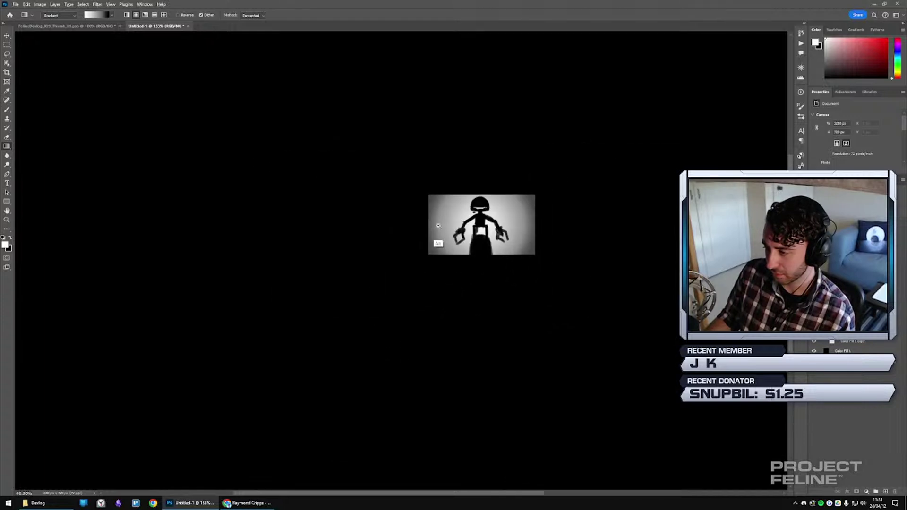
scroll(431, 228, "down", 3)
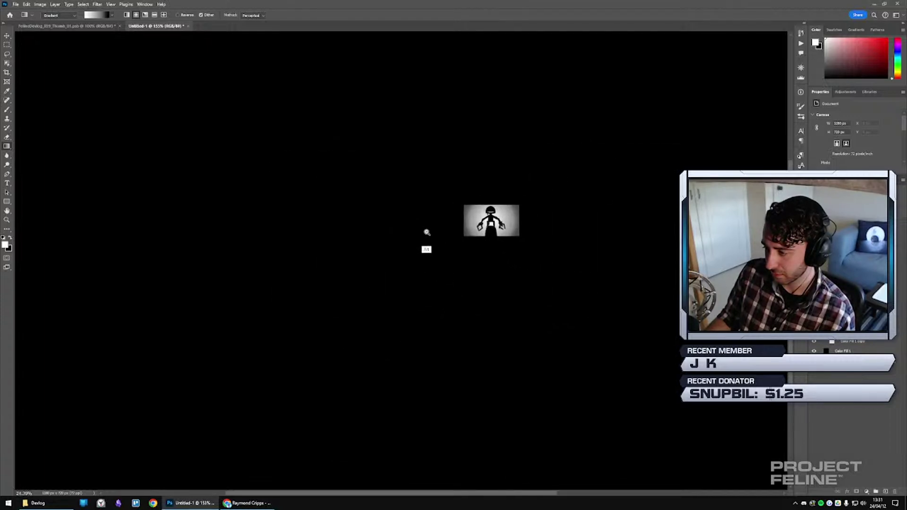
scroll(425, 231, "up", 5)
scroll(477, 234, "down", 2)
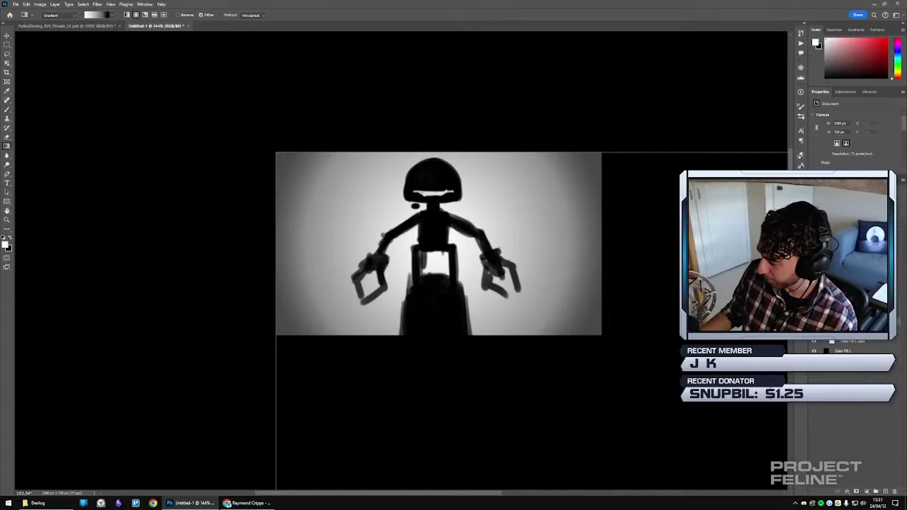
Add a new empty layer directly above the gradient fill for painting the robot's backdrop.
left_click(850, 321)
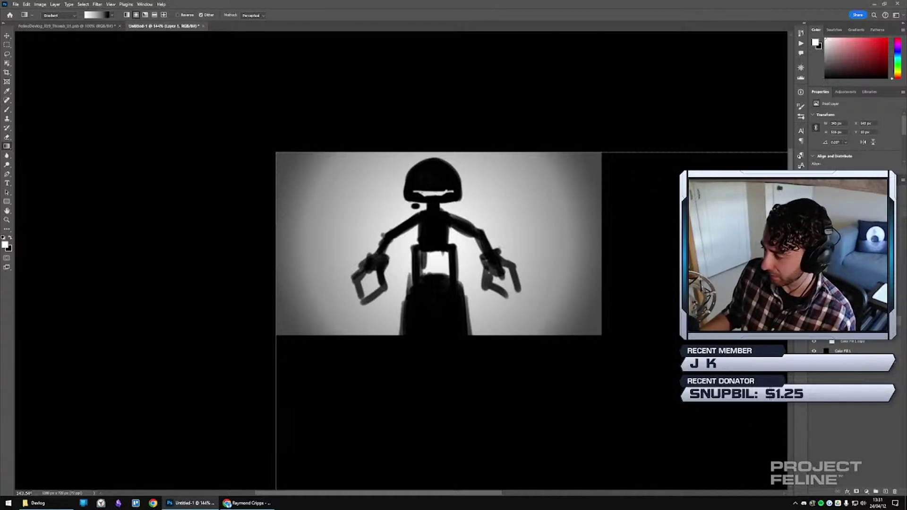
left_click(868, 410)
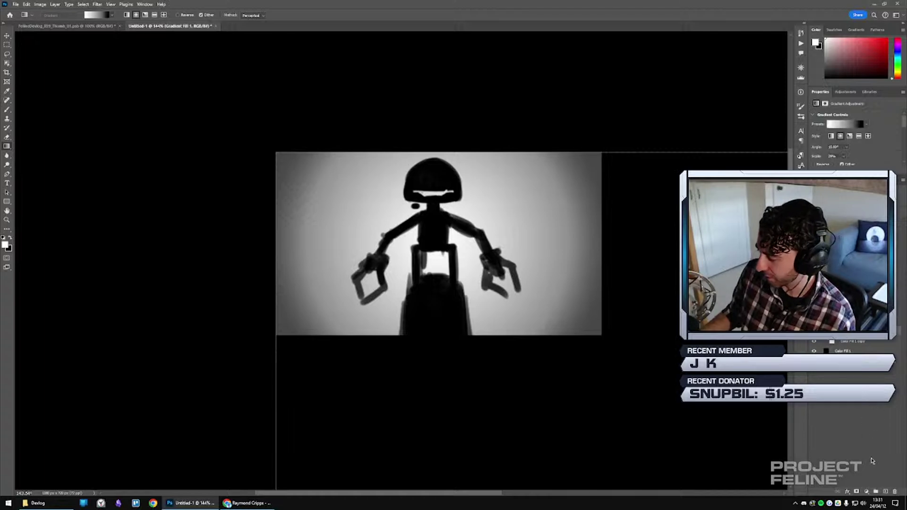
left_click(884, 492)
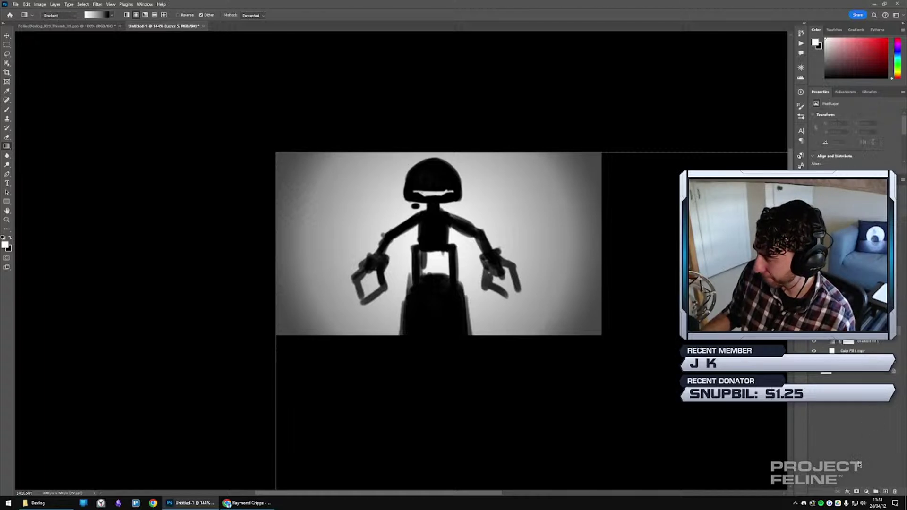
left_click_drag(365, 273, 333, 302)
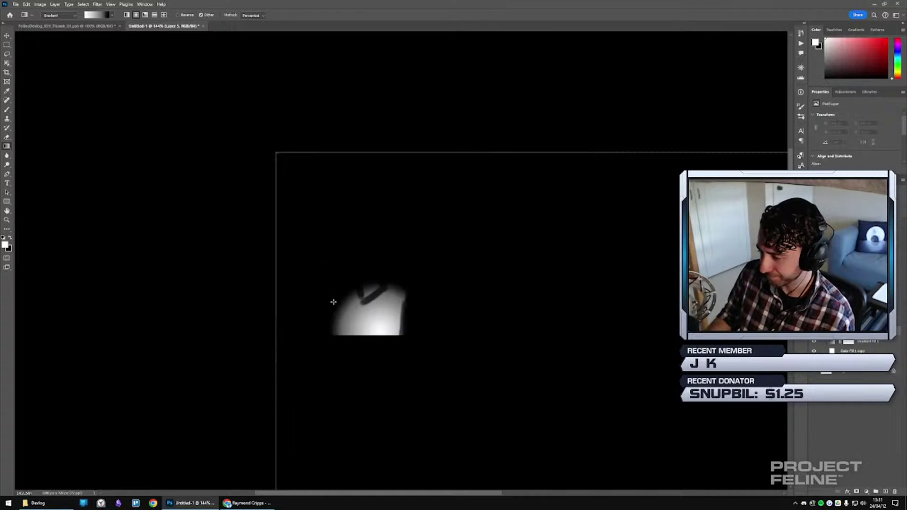
key("ctrl+z")
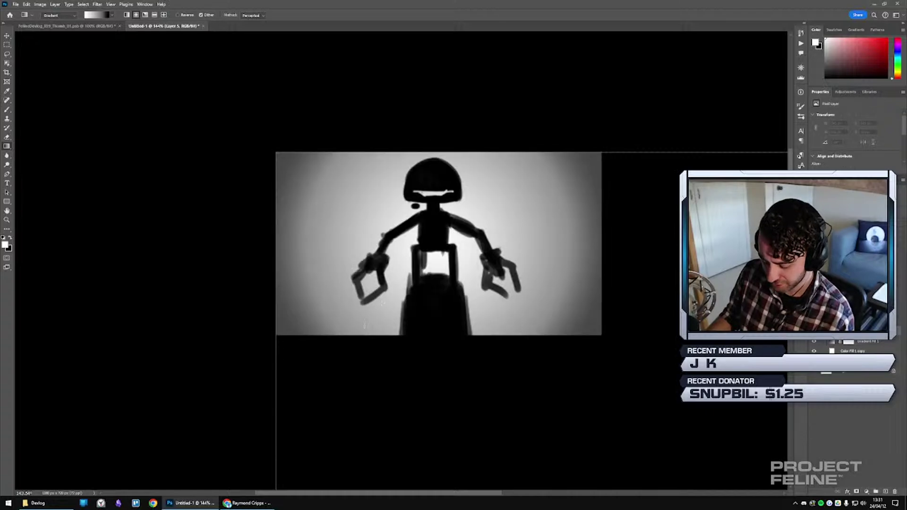
Brush broad, overlapping white strokes behind the robot's head, torso, arms and base to form a layered glow.
key("b")
mouse_move(407, 330)
left_mouse_down()
mouse_move(373, 299)
mouse_move(376, 328)
mouse_move(363, 364)
mouse_move(342, 358)
left_mouse_up()
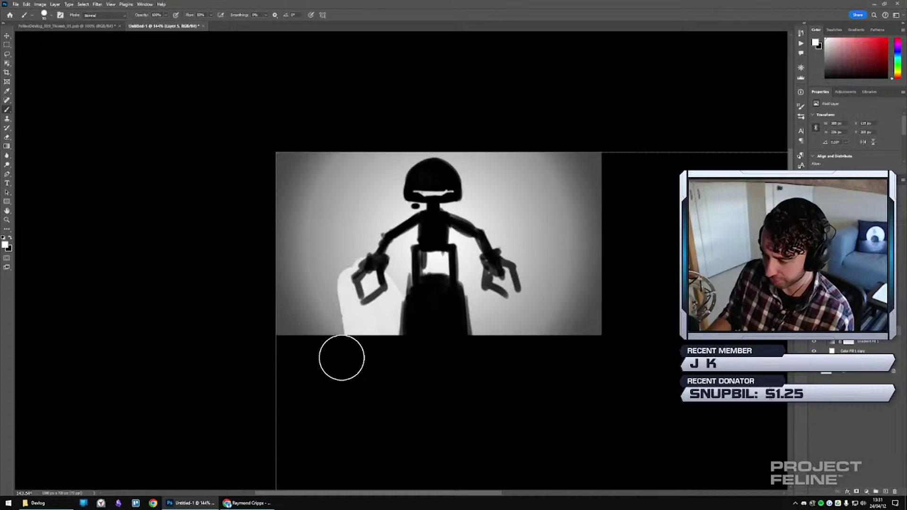
key("ctrl+z")
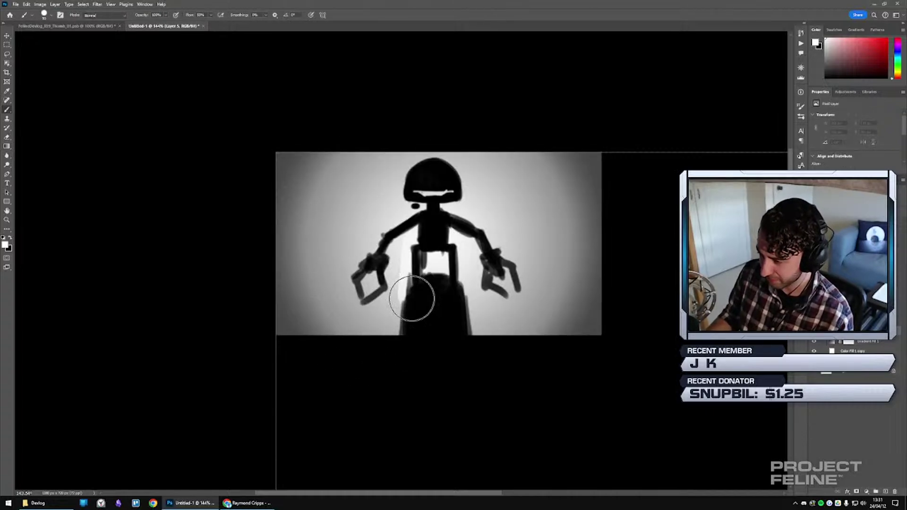
mouse_move(397, 331)
left_mouse_down()
mouse_move(392, 222)
mouse_move(354, 283)
mouse_move(417, 177)
mouse_move(444, 182)
mouse_move(456, 233)
mouse_move(486, 259)
mouse_move(486, 269)
mouse_move(439, 255)
mouse_move(461, 267)
mouse_move(466, 261)
mouse_move(478, 340)
mouse_move(422, 288)
mouse_move(404, 308)
mouse_move(419, 313)
mouse_move(368, 274)
mouse_move(403, 331)
mouse_move(324, 276)
mouse_move(329, 345)
left_mouse_up()
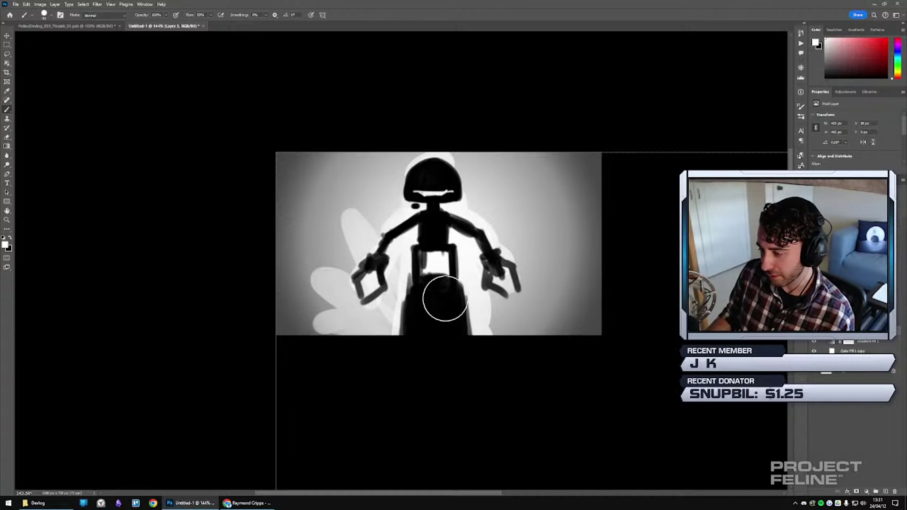
mouse_move(530, 199)
left_mouse_down()
mouse_move(469, 307)
mouse_move(515, 285)
mouse_move(503, 297)
mouse_move(501, 231)
mouse_move(457, 305)
mouse_move(512, 290)
mouse_move(510, 318)
left_mouse_up()
key("ctrl+z")
key("ctrl+z")
key("ctrl+z")
mouse_move(470, 317)
left_mouse_down()
mouse_move(374, 290)
mouse_move(415, 315)
mouse_move(363, 310)
mouse_move(414, 323)
mouse_move(316, 328)
mouse_move(553, 327)
mouse_move(499, 330)
mouse_move(526, 319)
mouse_move(356, 276)
mouse_move(427, 283)
left_mouse_up()
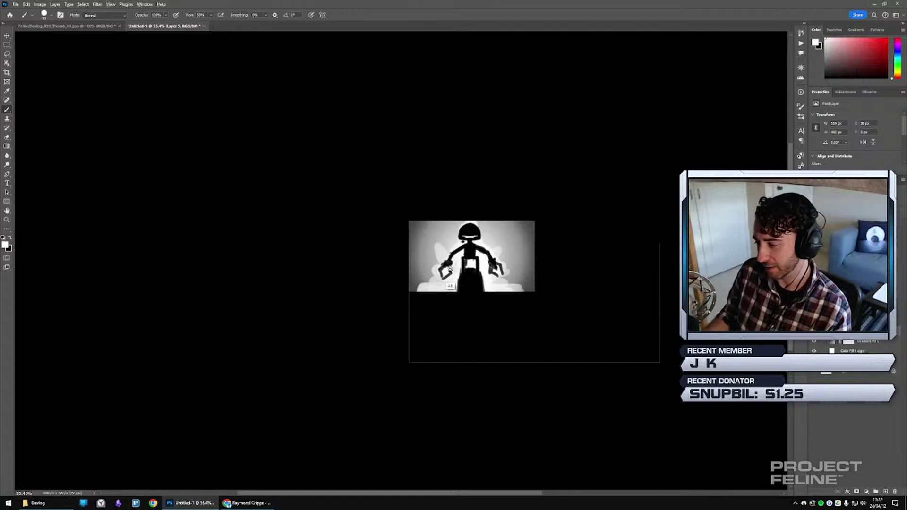
mouse_move(467, 304)
left_mouse_down()
mouse_move(489, 303)
mouse_move(491, 295)
mouse_move(429, 265)
mouse_move(465, 274)
mouse_move(445, 299)
mouse_move(576, 300)
mouse_move(523, 273)
mouse_move(568, 254)
mouse_move(547, 241)
mouse_move(543, 198)
mouse_move(477, 222)
mouse_move(453, 194)
left_mouse_up()
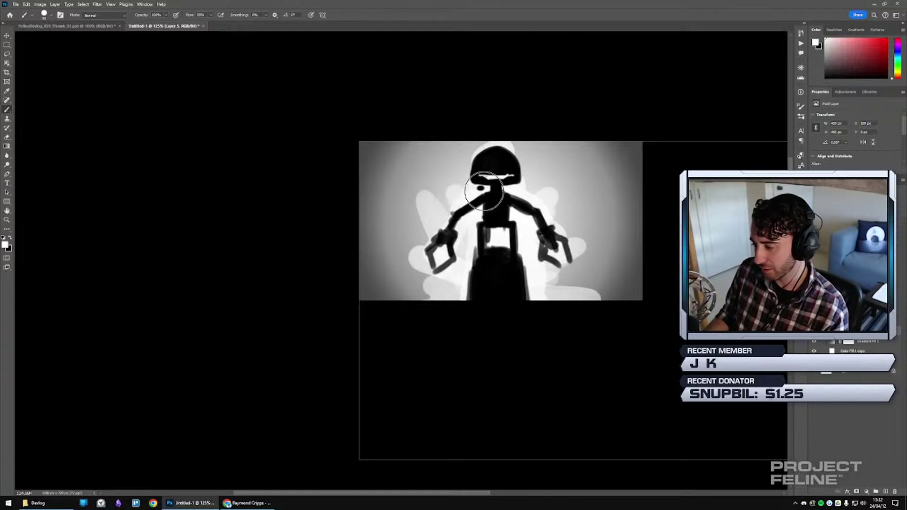
Paint a white rim light along the left edge of the helmet on the robot's layer with a much smaller brush.
key("[")
key("[")
key("[")
mouse_move(492, 240)
left_mouse_down()
mouse_move(479, 251)
mouse_move(515, 222)
mouse_move(487, 217)
mouse_move(497, 222)
left_mouse_up()
key("[")
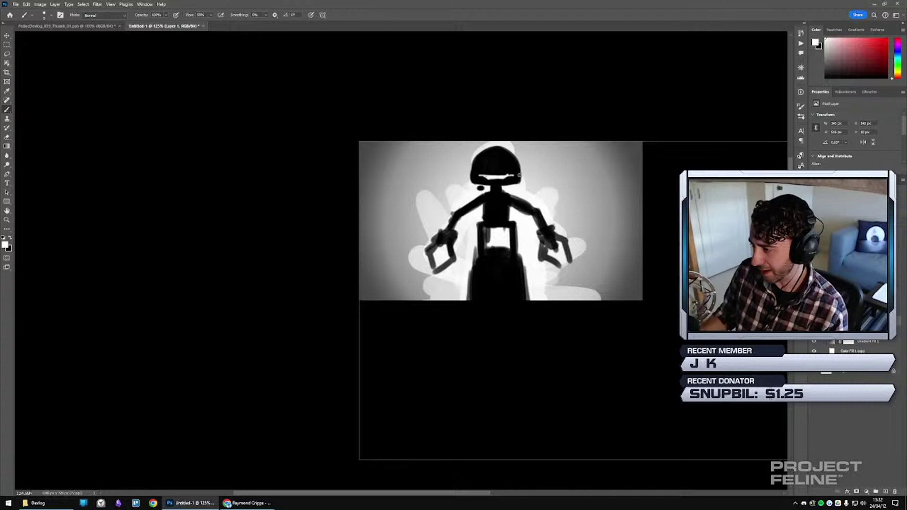
scroll(449, 217, "up", 3)
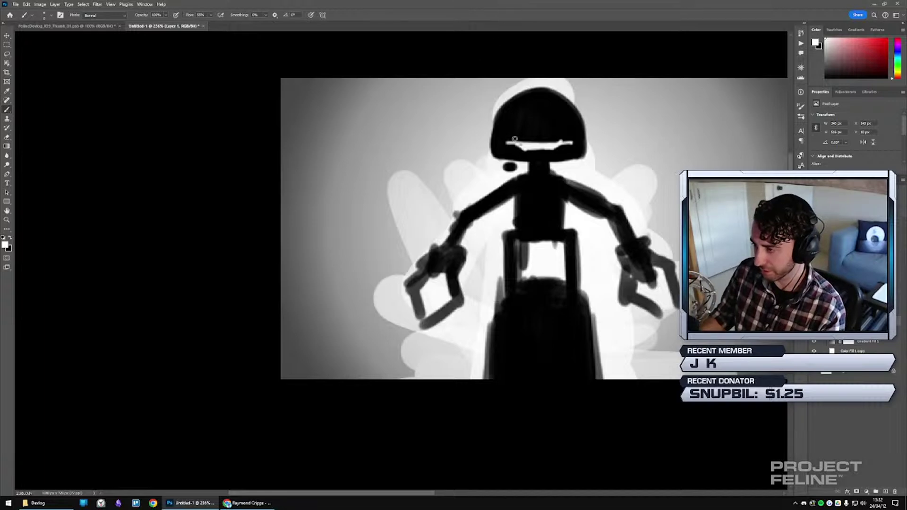
mouse_move(492, 150)
left_mouse_down()
mouse_move(501, 104)
mouse_move(497, 125)
mouse_move(514, 98)
mouse_move(496, 141)
mouse_move(495, 126)
mouse_move(495, 152)
mouse_move(541, 88)
mouse_move(531, 93)
mouse_move(557, 93)
mouse_move(515, 94)
left_mouse_up()
key("ctrl+z")
key("ctrl+z")
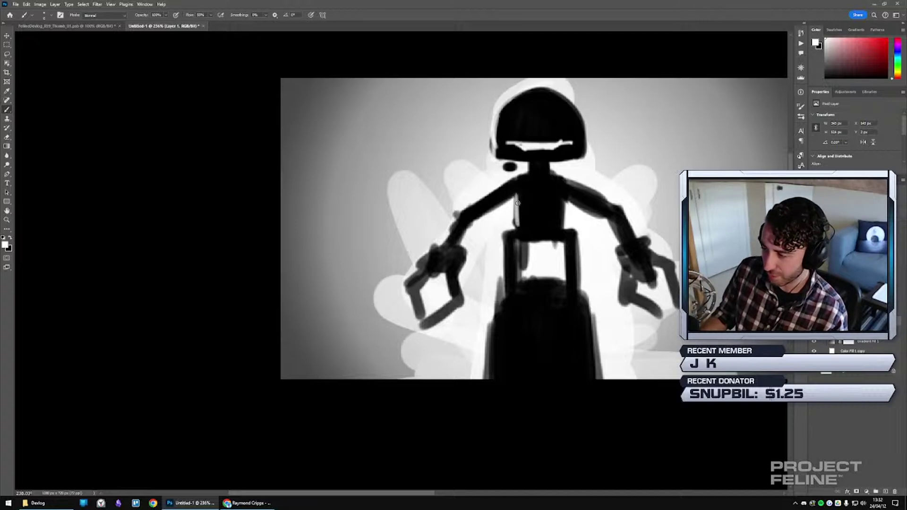
Paint thin white rim highlights down the torso's left edge and along both posts of the waist frame.
left_click_drag(518, 203, 518, 234)
key("ctrl+z")
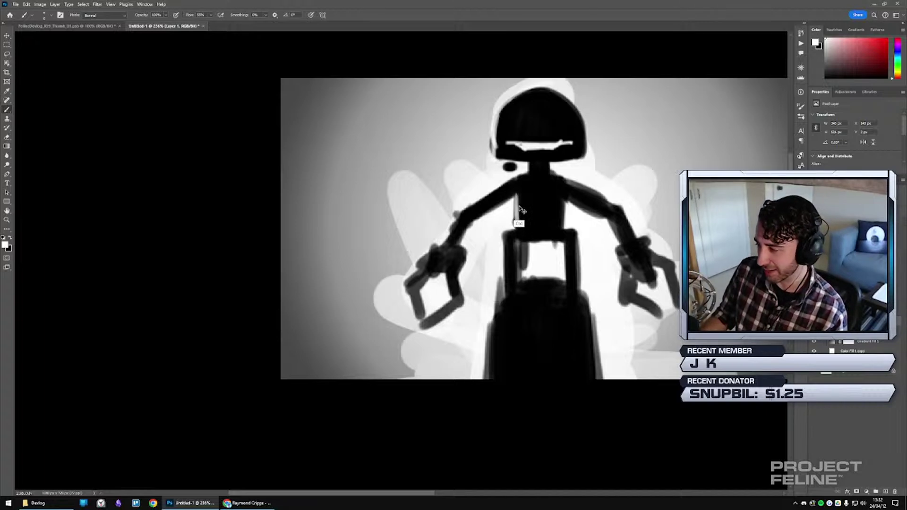
mouse_move(517, 195)
left_mouse_down()
mouse_move(509, 263)
mouse_move(505, 245)
mouse_move(510, 291)
left_mouse_up()
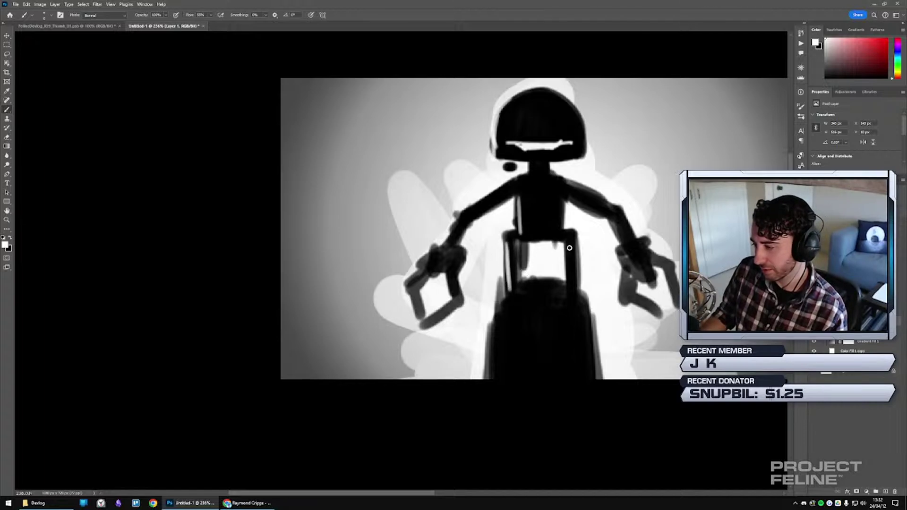
left_click_drag(574, 232, 571, 284)
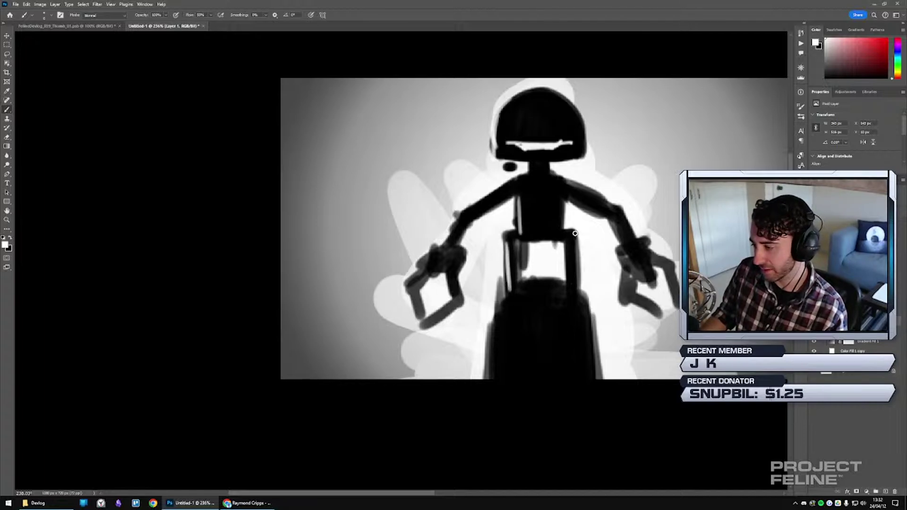
left_click_drag(575, 233, 578, 280)
Paint a white highlight down the torso's right edge and a short angled line across the upper chest.
left_click_drag(558, 201, 565, 233)
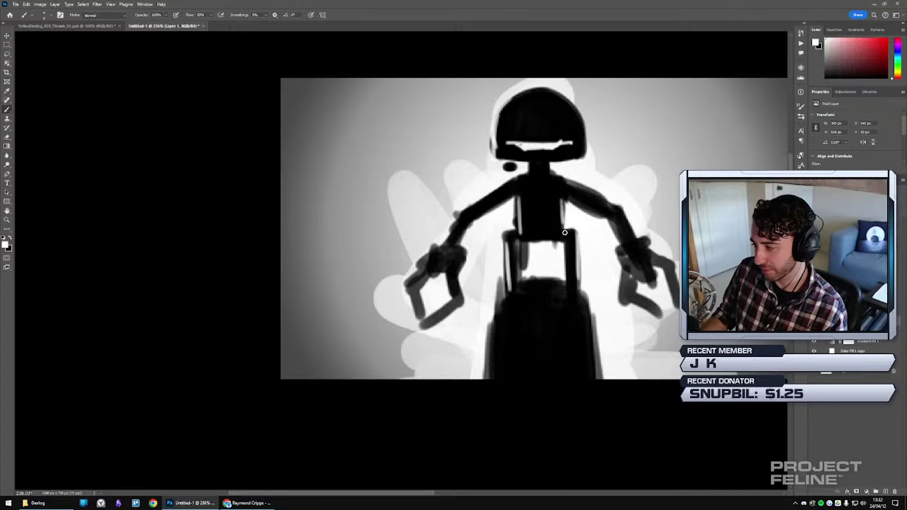
key("ctrl+z")
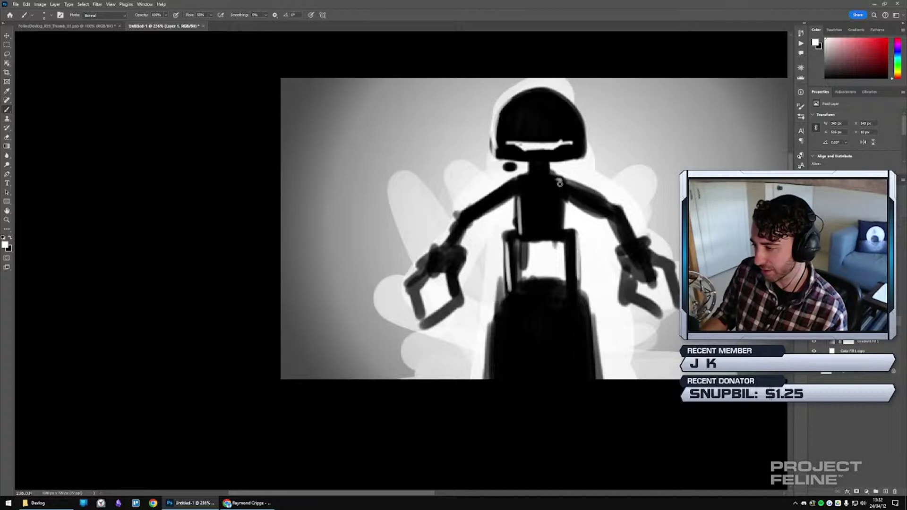
left_click_drag(559, 182, 561, 232)
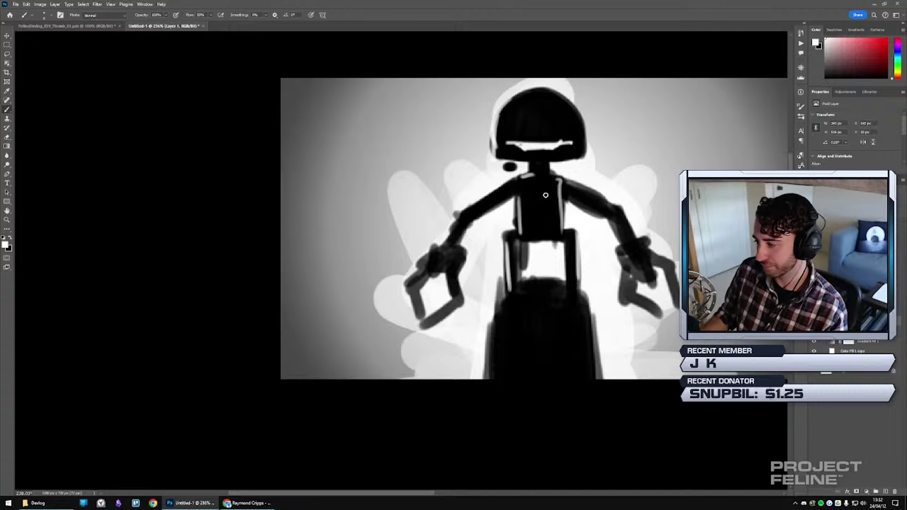
left_click_drag(550, 182, 544, 198)
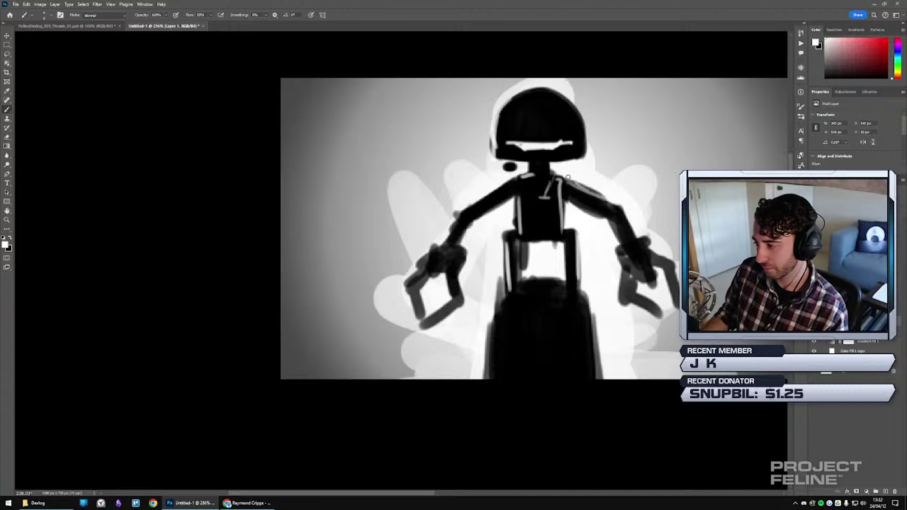
Trace white rim highlights along both arms and the edges of the claw hands.
mouse_move(568, 177)
left_mouse_down()
mouse_move(616, 207)
mouse_move(639, 251)
mouse_move(672, 264)
left_mouse_up()
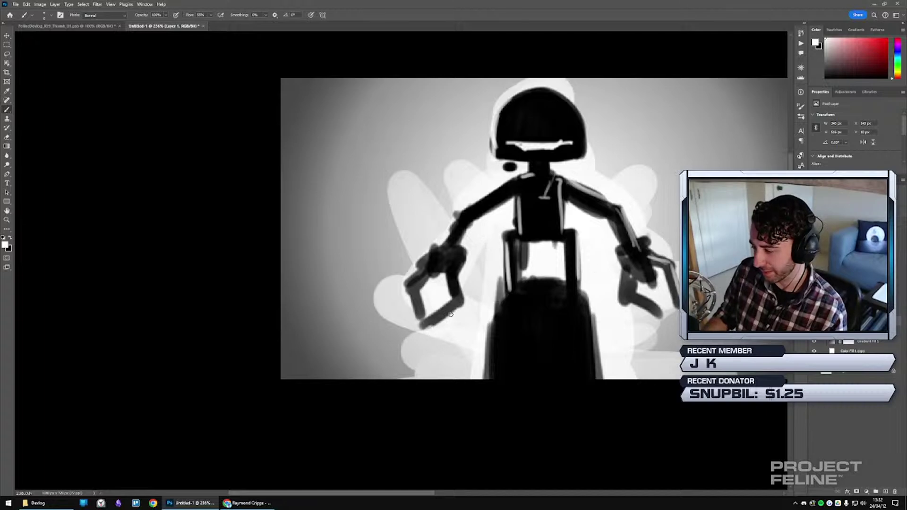
mouse_move(434, 325)
left_mouse_down()
mouse_move(461, 308)
mouse_move(454, 267)
mouse_move(475, 218)
mouse_move(524, 190)
left_mouse_up()
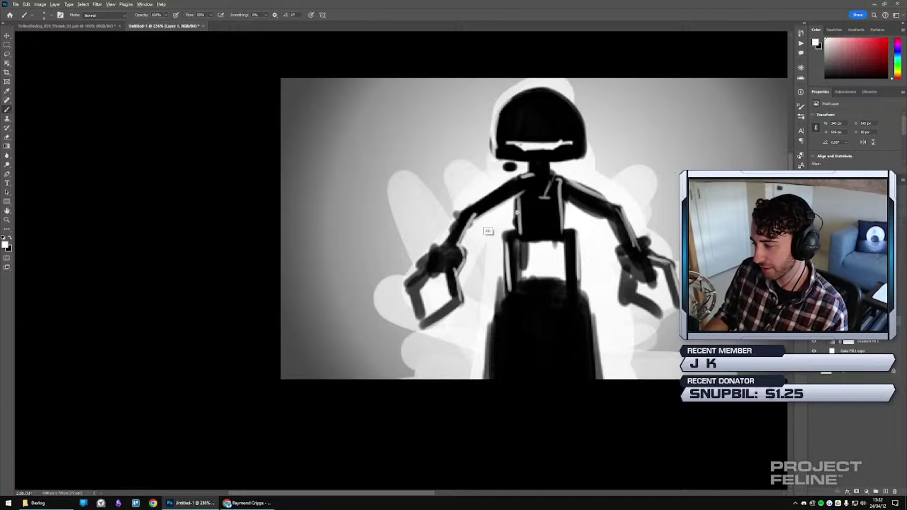
mouse_move(485, 219)
left_mouse_down()
mouse_move(427, 225)
mouse_move(487, 227)
left_mouse_up()
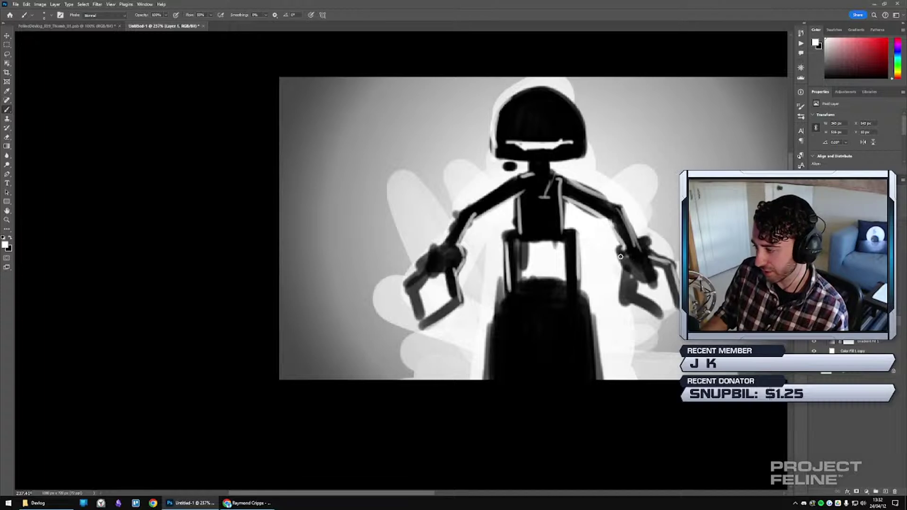
left_click_drag(626, 271, 621, 289)
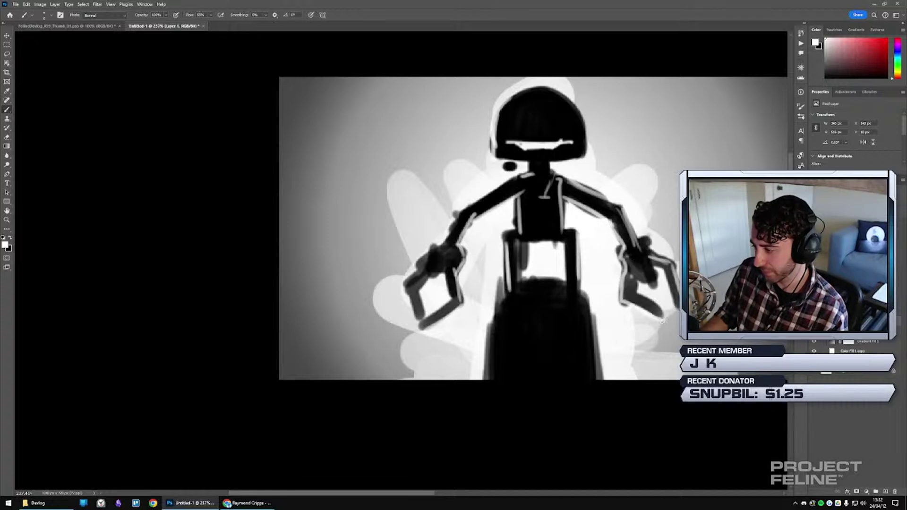
Cover the stray chest line with black, and add white highlights to the neck and the helmet's lower edge.
scroll(614, 288, "down", 5, "alt")
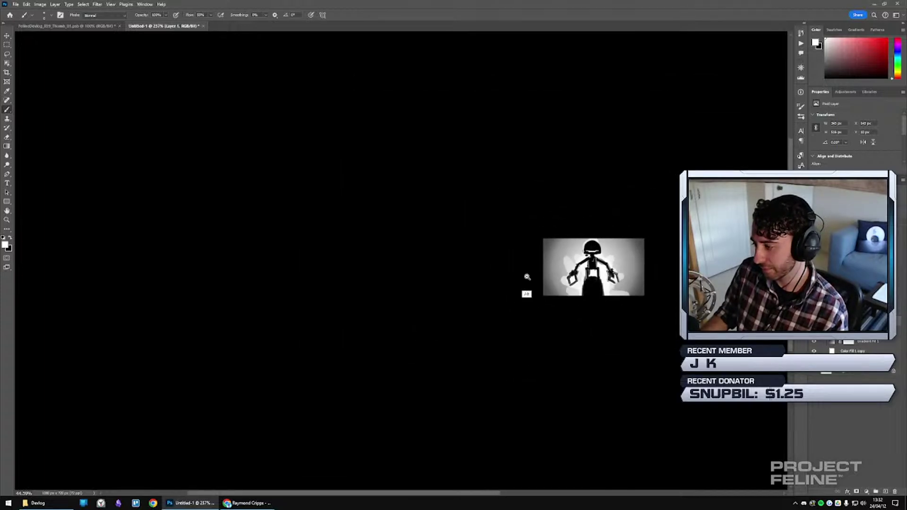
scroll(539, 278, "up", 5, "alt")
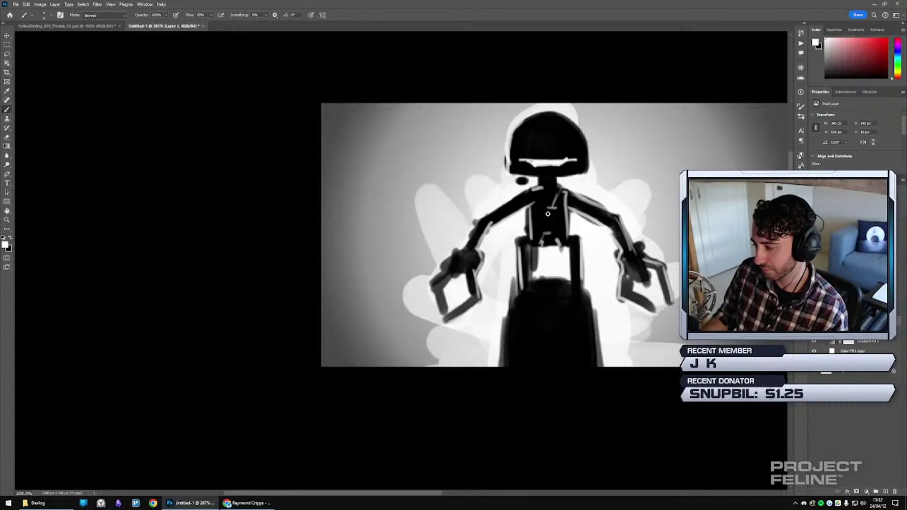
key("e")
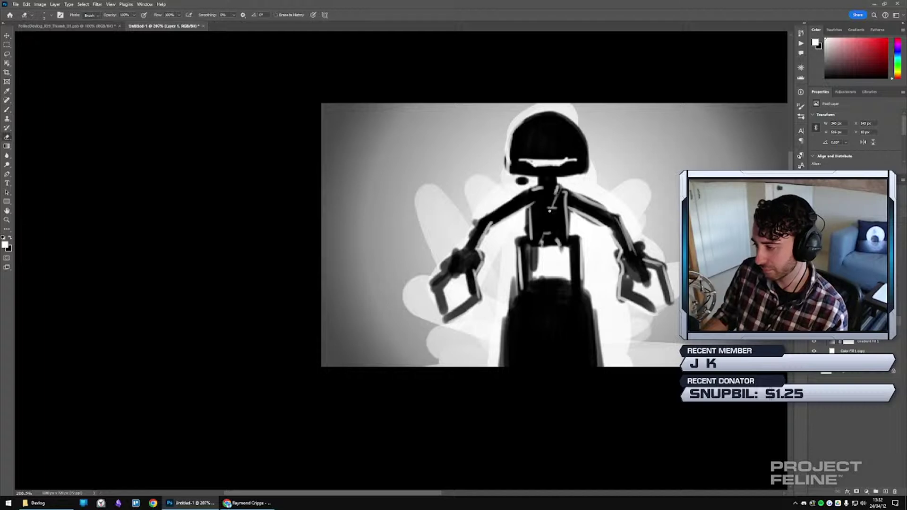
key("b")
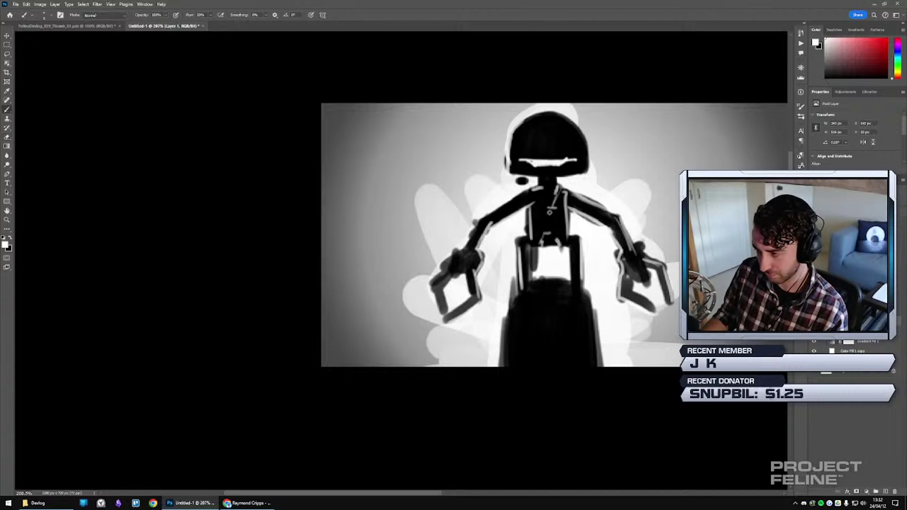
key("x")
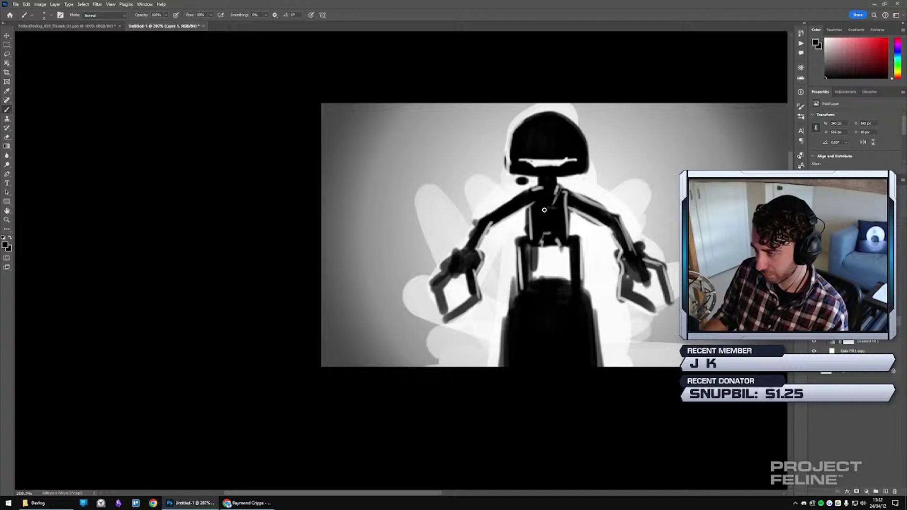
key("x")
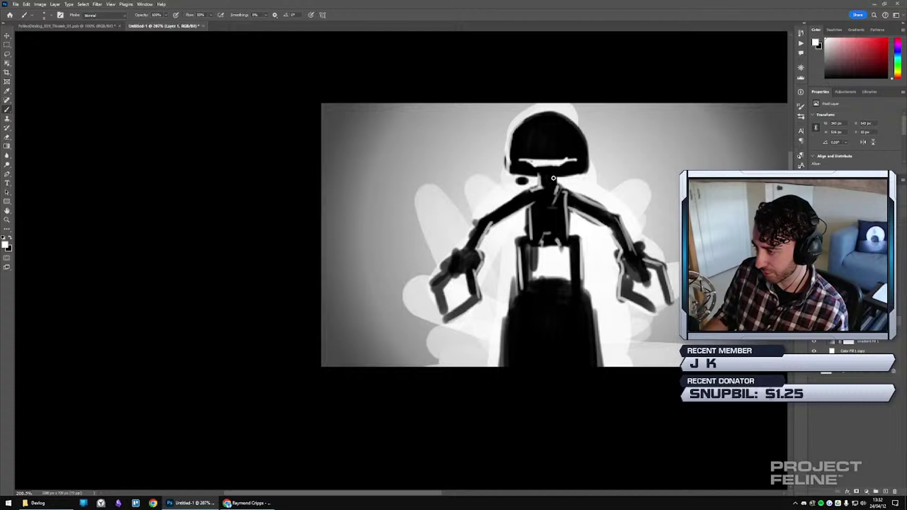
mouse_move(527, 177)
left_mouse_down()
mouse_move(588, 174)
mouse_move(522, 174)
mouse_move(587, 172)
mouse_move(560, 173)
mouse_move(588, 168)
mouse_move(583, 139)
mouse_move(586, 166)
mouse_move(588, 154)
mouse_move(475, 163)
mouse_move(531, 171)
mouse_move(526, 152)
left_mouse_up()
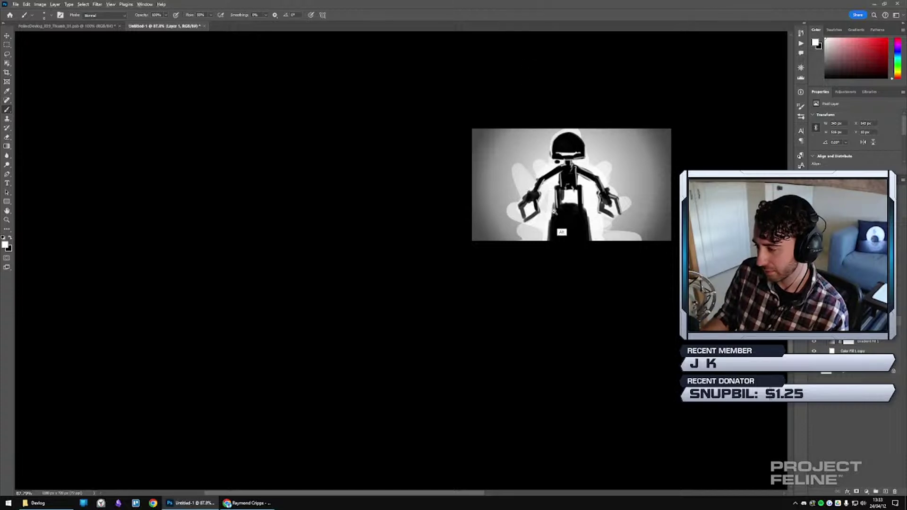
Strengthen the white highlights on the torso sides and right waist post, and run one down the base's right side.
left_click_drag(615, 237, 637, 220)
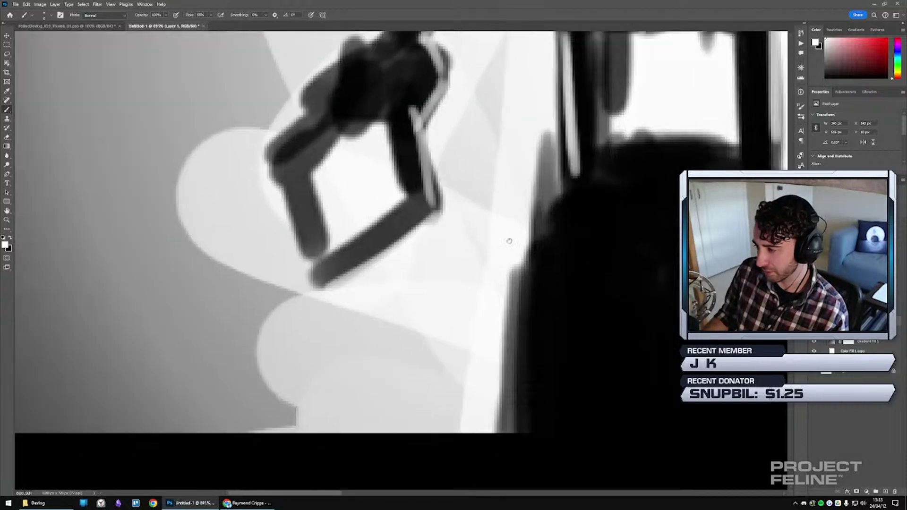
left_click_drag(510, 239, 420, 299)
scroll(420, 299, "down", 5)
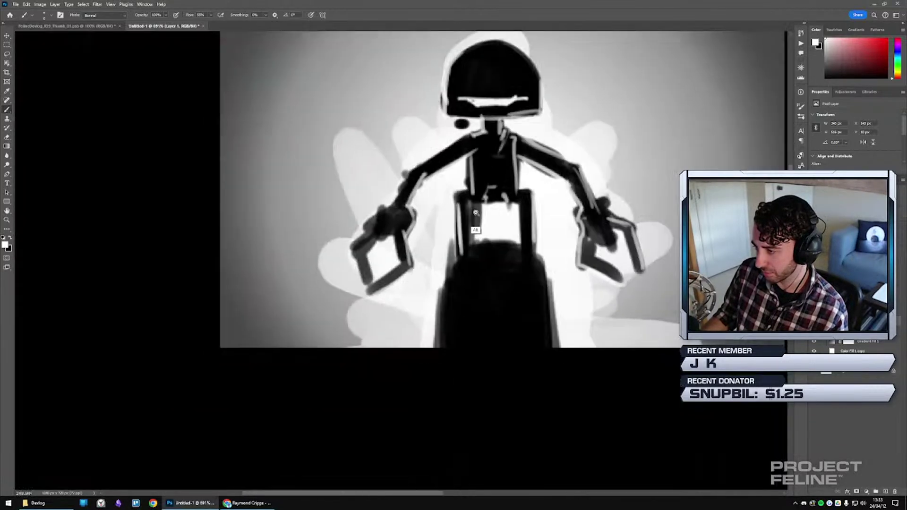
left_click_drag(515, 171, 518, 196)
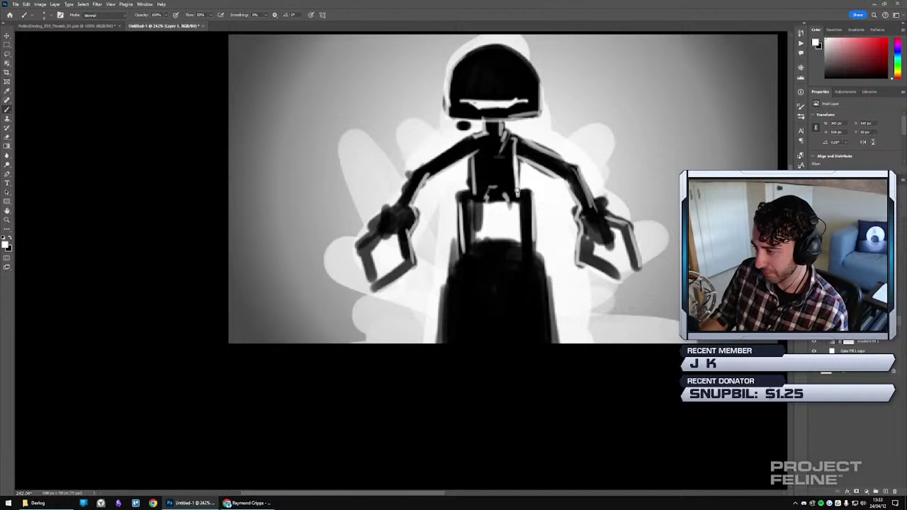
mouse_move(473, 168)
left_mouse_down()
mouse_move(473, 159)
mouse_move(476, 186)
left_mouse_up()
mouse_move(535, 202)
left_mouse_down()
mouse_move(535, 250)
mouse_move(534, 212)
mouse_move(532, 227)
left_mouse_up()
left_click_drag(540, 265, 542, 347)
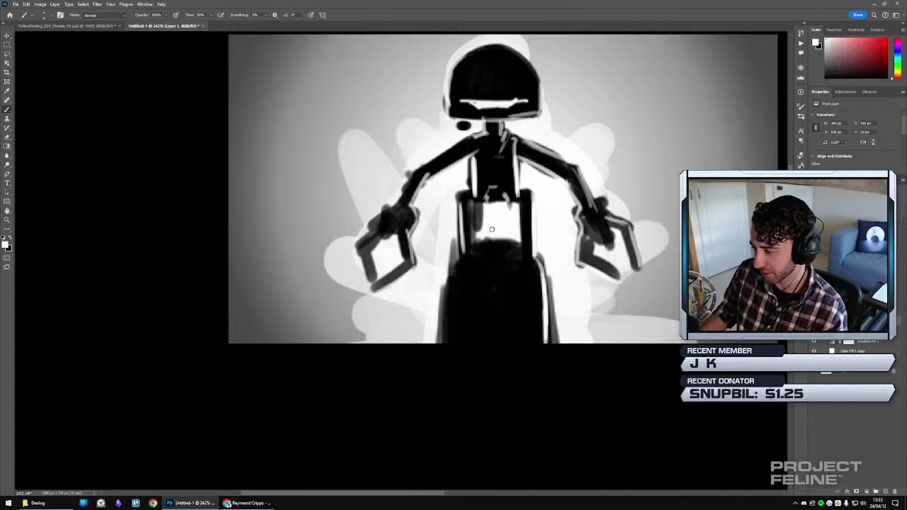
Paint white highlights along the base's left edge and a short horizontal line near the top of the base.
mouse_move(451, 316)
left_mouse_down()
mouse_move(447, 348)
mouse_move(446, 301)
left_mouse_up()
left_click_drag(457, 261, 449, 283)
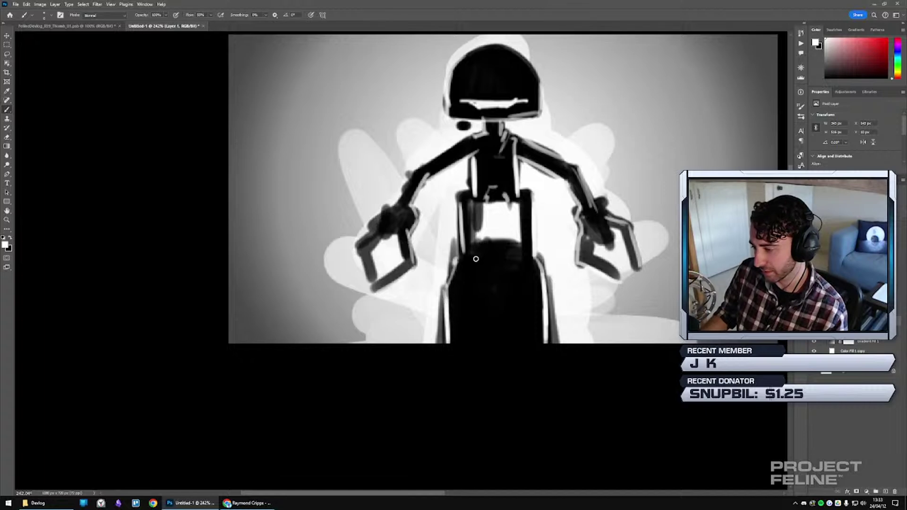
mouse_move(476, 249)
left_mouse_down()
mouse_move(498, 242)
mouse_move(481, 243)
mouse_move(490, 240)
mouse_move(478, 254)
mouse_move(529, 252)
left_mouse_up()
scroll(488, 255, "down", 5)
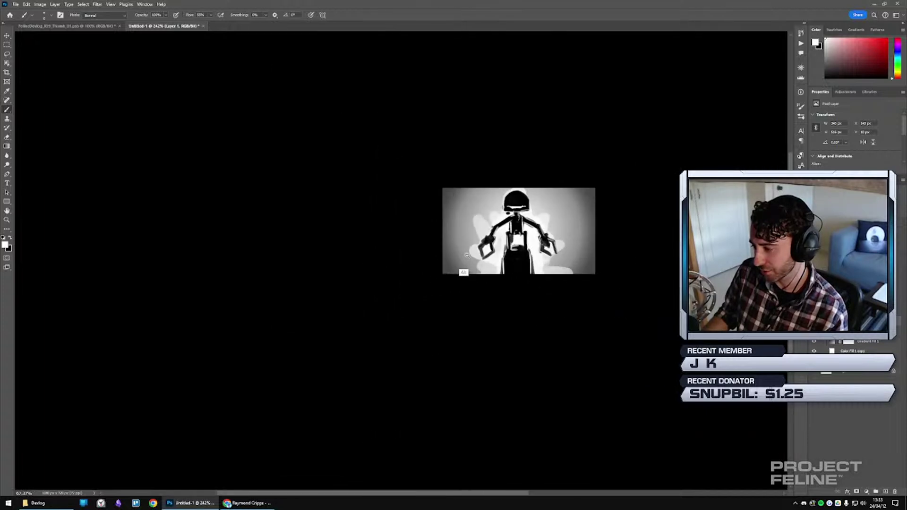
Try vertical white highlight lines down the inner left and right of the base.
scroll(467, 255, "up", 4)
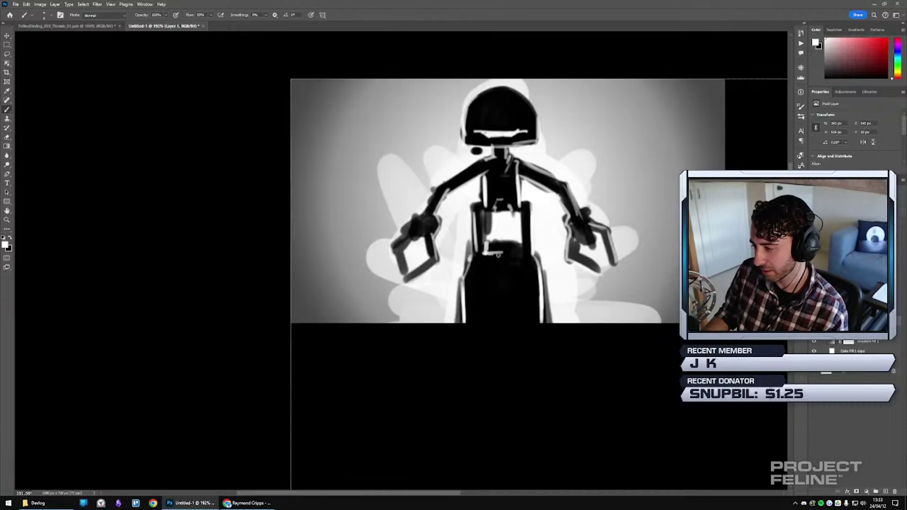
mouse_move(479, 272)
left_mouse_down()
mouse_move(479, 302)
mouse_move(480, 255)
mouse_move(479, 306)
mouse_move(480, 267)
left_mouse_up()
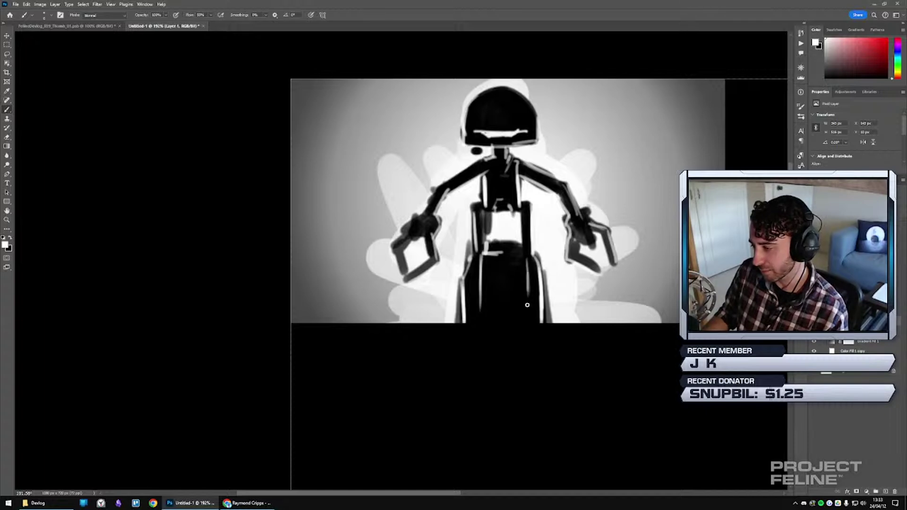
scroll(479, 251, "down", 3)
scroll(480, 252, "down", 3)
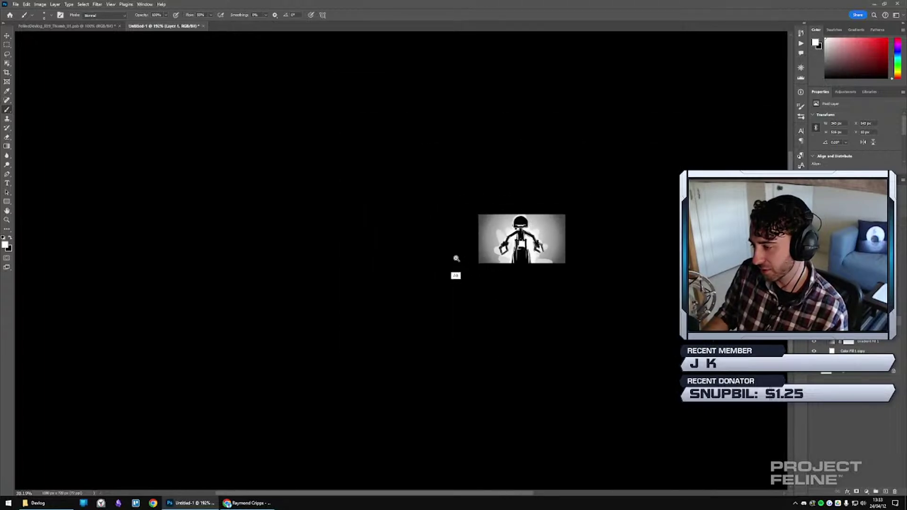
scroll(451, 262, "down", 1)
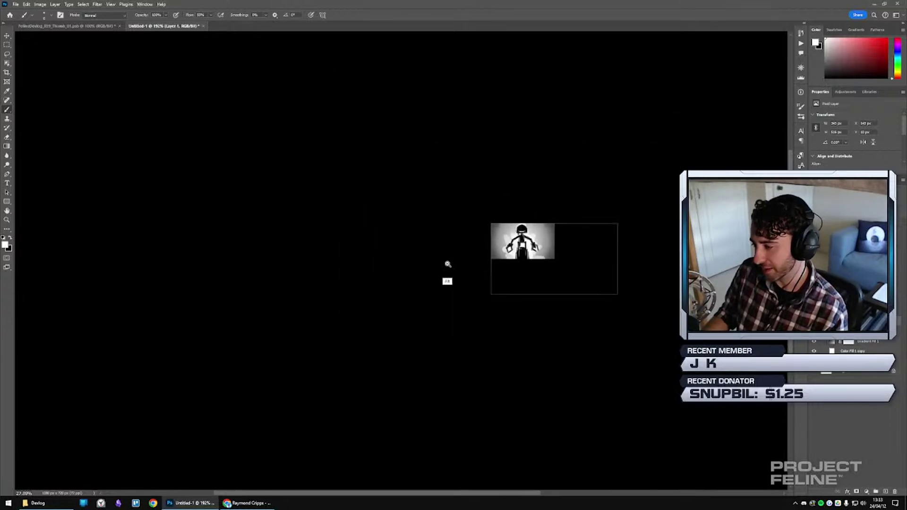
scroll(456, 262, "up", 2)
scroll(459, 265, "up", 3)
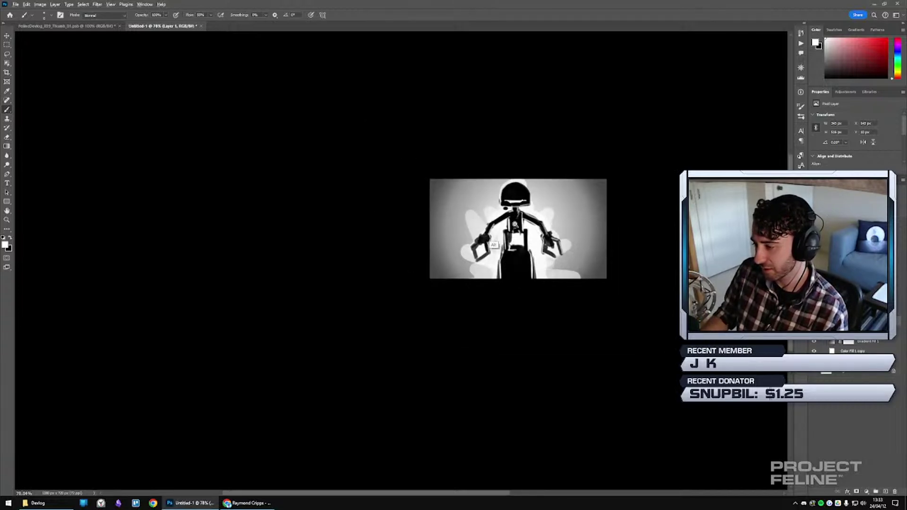
Trace a white rim highlight along the upper edge of the left arm from elbow to shoulder.
scroll(517, 227, "up", 8)
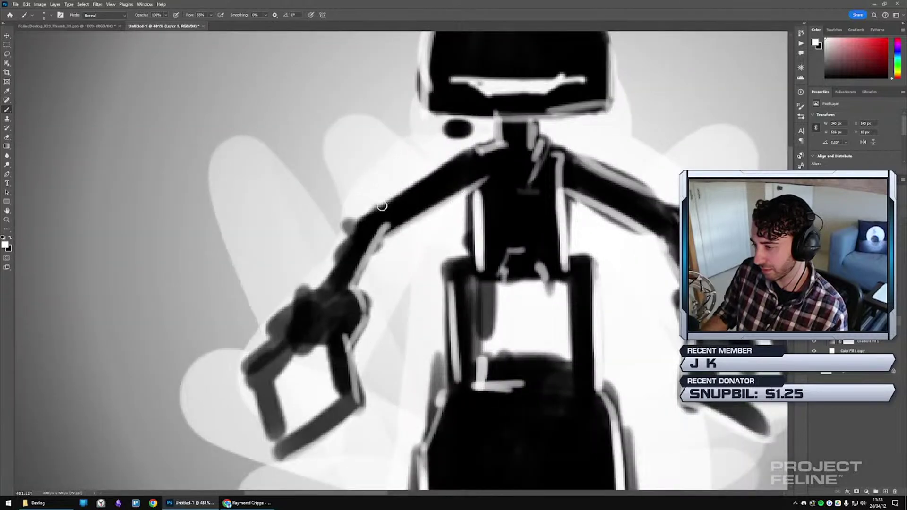
mouse_move(377, 203)
left_mouse_down()
mouse_move(434, 170)
mouse_move(364, 219)
mouse_move(502, 136)
left_mouse_up()
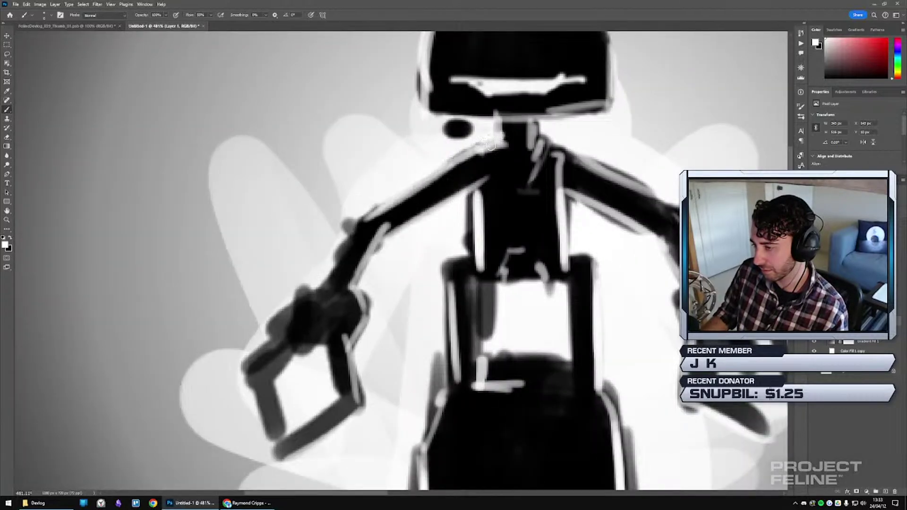
scroll(417, 172, "down", 8)
scroll(418, 173, "down", 3)
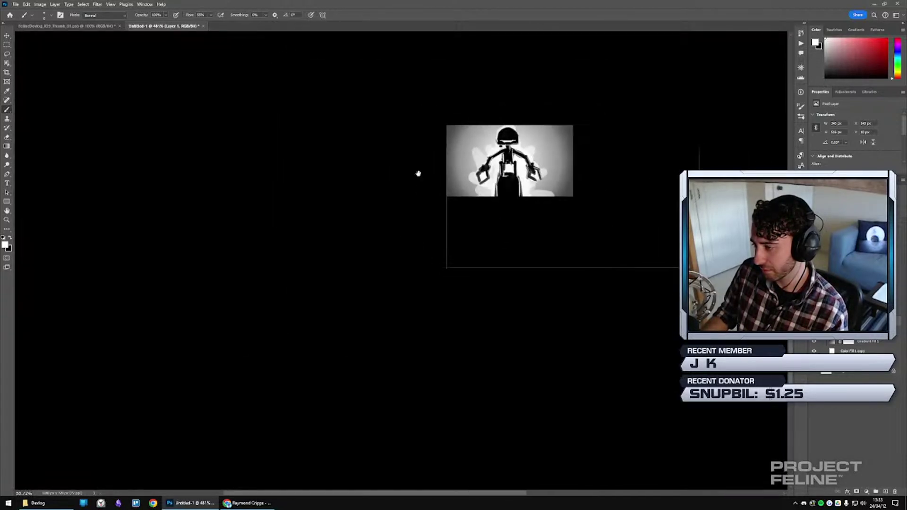
left_click_drag(511, 184, 487, 251)
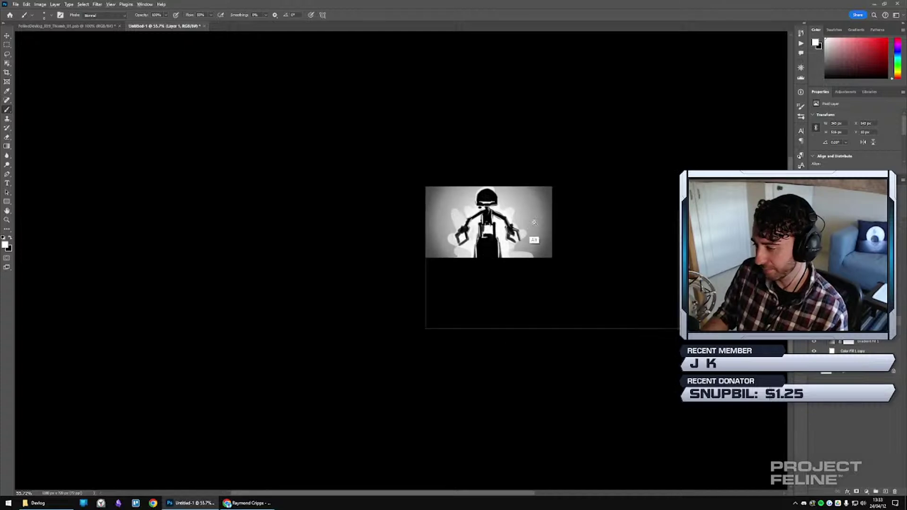
scroll(519, 202, "down", 4)
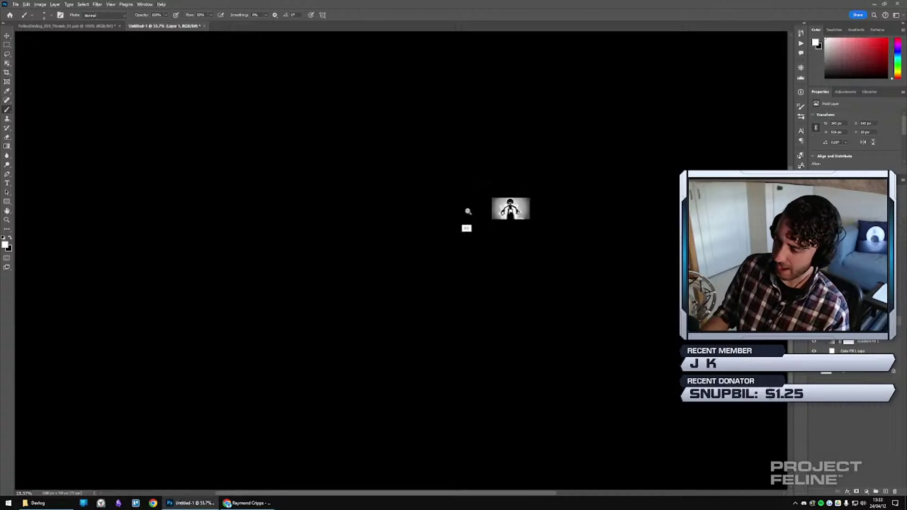
scroll(520, 202, "up", 6)
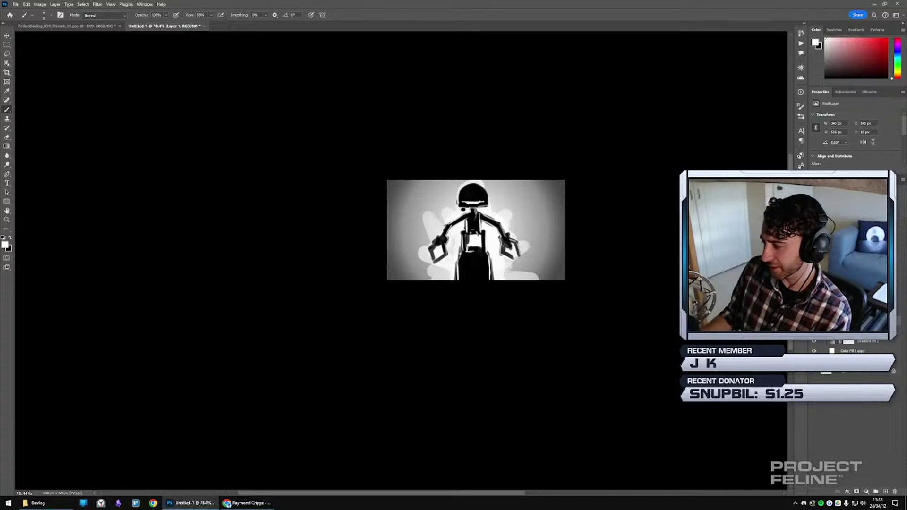
Try a Perspective transform on the robot layer, alternately narrowing and widening its top and bottom edges.
key("ctrl+t")
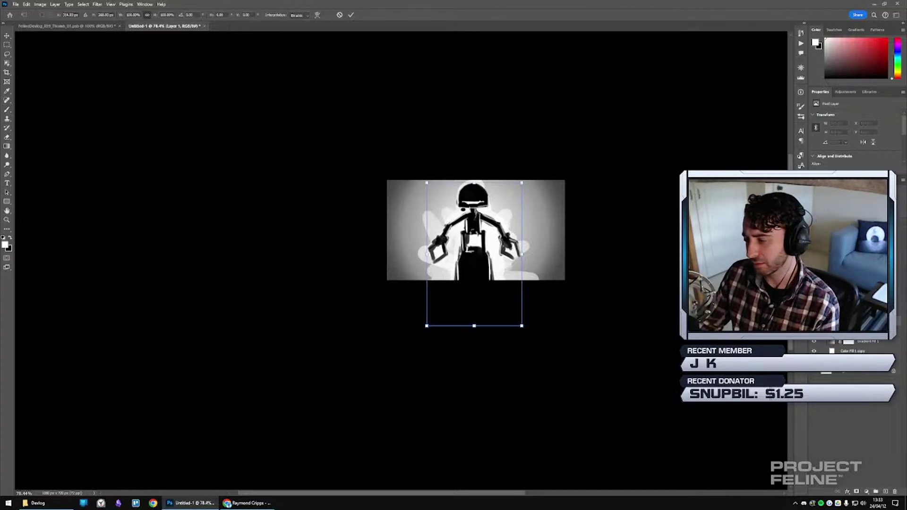
right_click(429, 248)
right_click(469, 225)
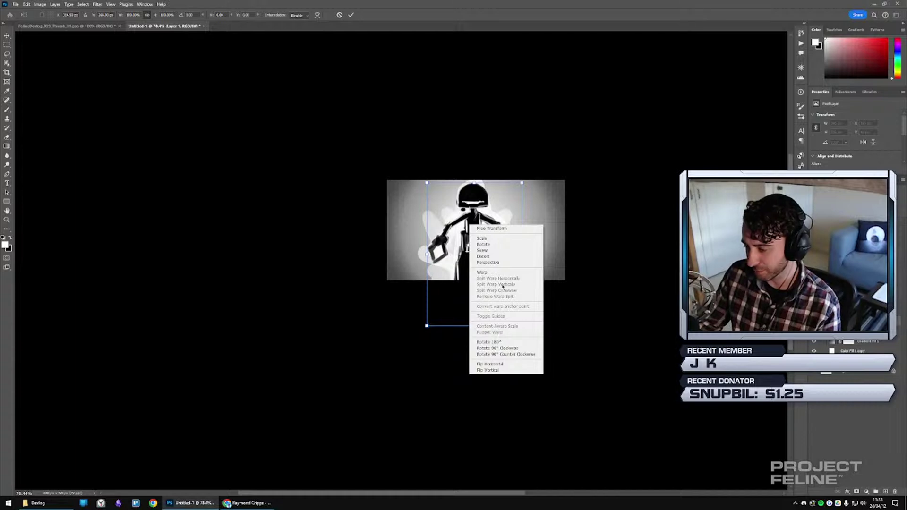
left_click(488, 263)
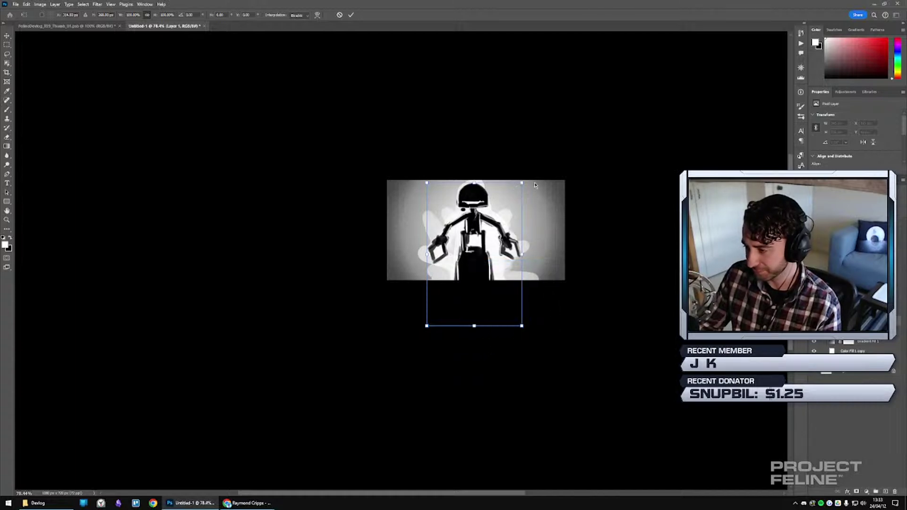
left_click_drag(522, 183, 488, 202)
left_click_drag(518, 295, 579, 326)
left_click_drag(579, 326, 578, 325)
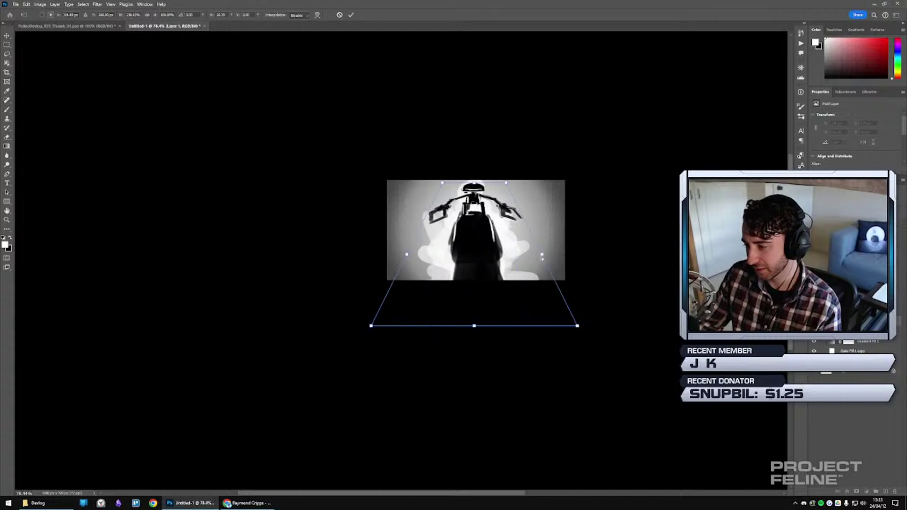
left_click_drag(507, 184, 558, 184)
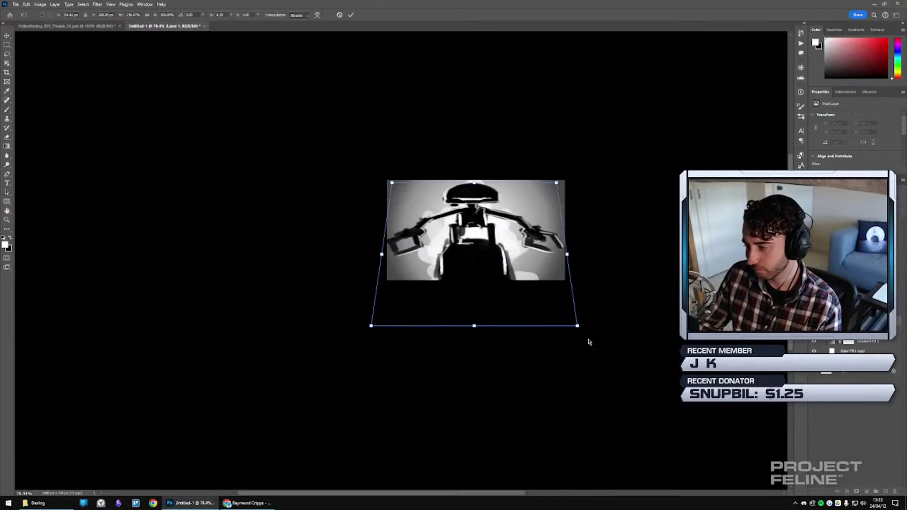
left_click_drag(573, 329, 536, 332)
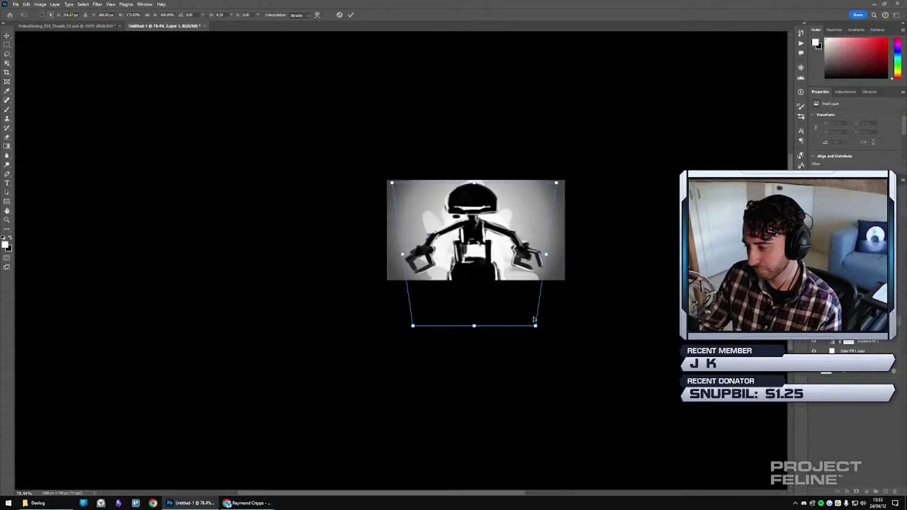
left_click_drag(557, 182, 521, 180)
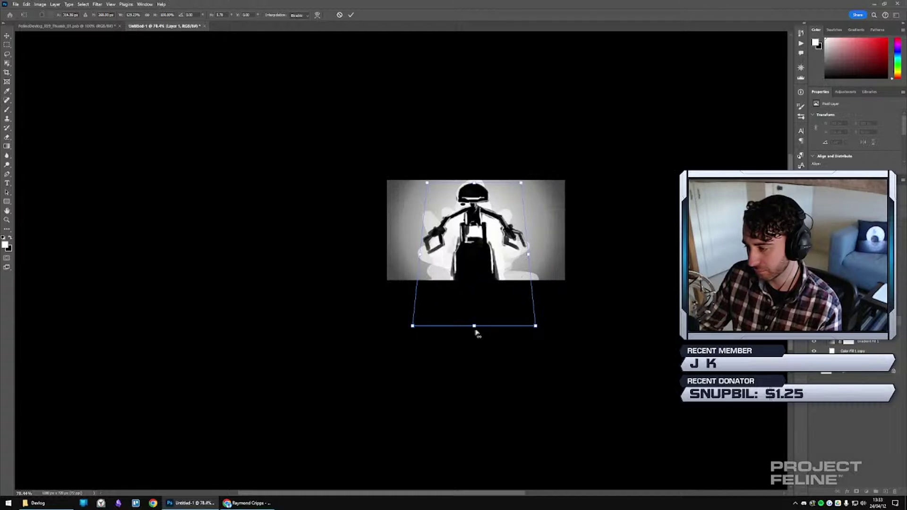
Try stretching the tapered robot taller with Free Transform and repositioning it in the frame.
right_click(483, 242)
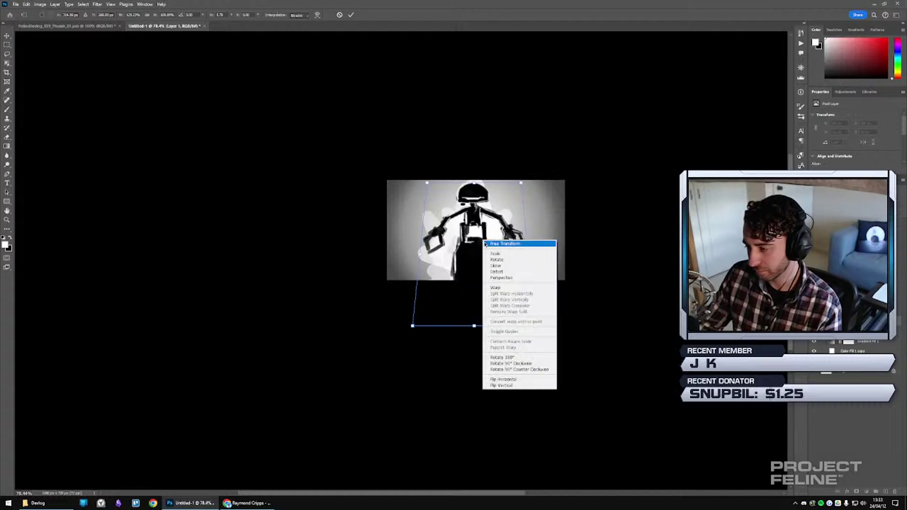
left_click(487, 243)
left_click_drag(475, 181, 475, 152)
left_click_drag(489, 206, 500, 231)
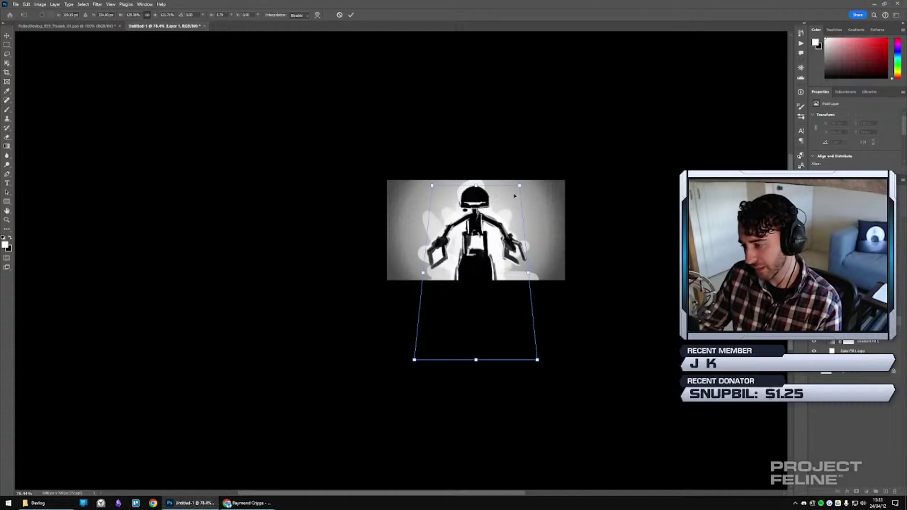
key("shift+Up")
key("shift+Up")
key("shift+Up")
key("shift+Up")
key("shift+Up")
key("shift+Up")
key("shift+Up")
key("shift+Up")
key("shift+Up")
Undo the stretch and perspective changes made to the robot within the active transform.
key("ctrl+z")
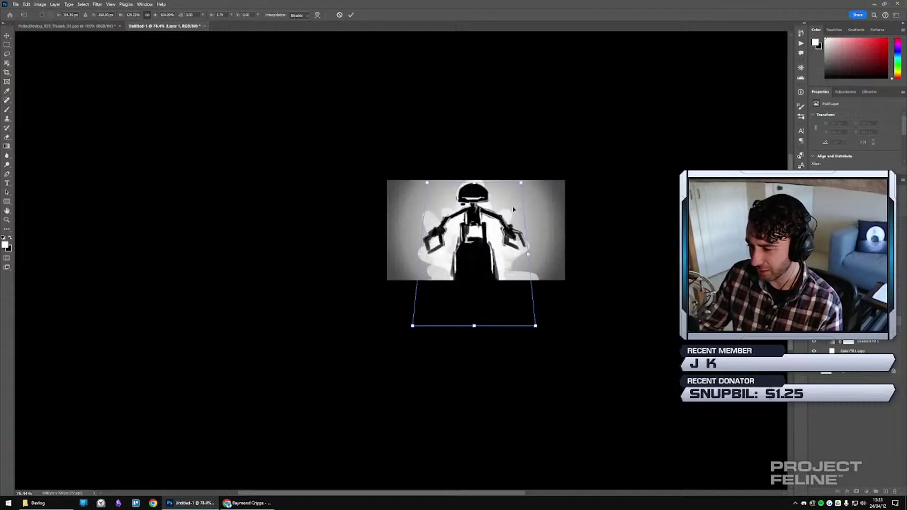
key("ctrl+z")
key("ctrl+z")
key("ctrl+z")
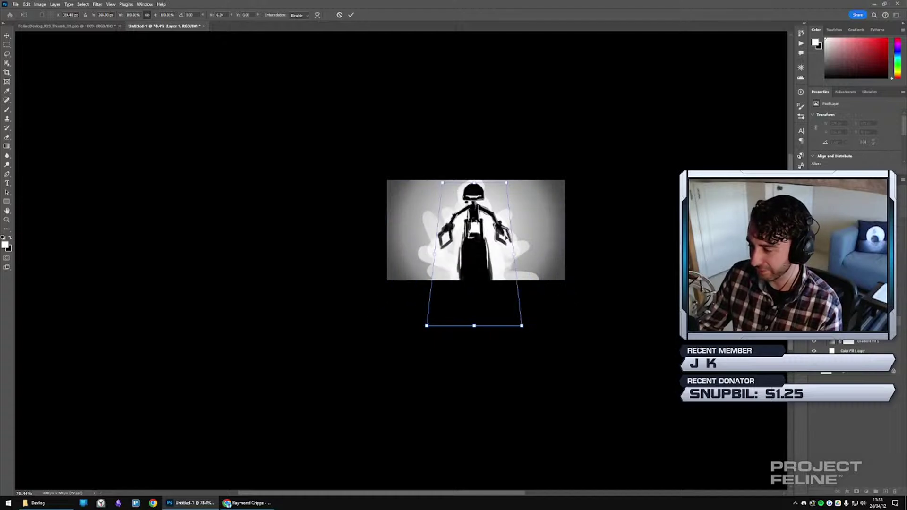
key("ctrl+z")
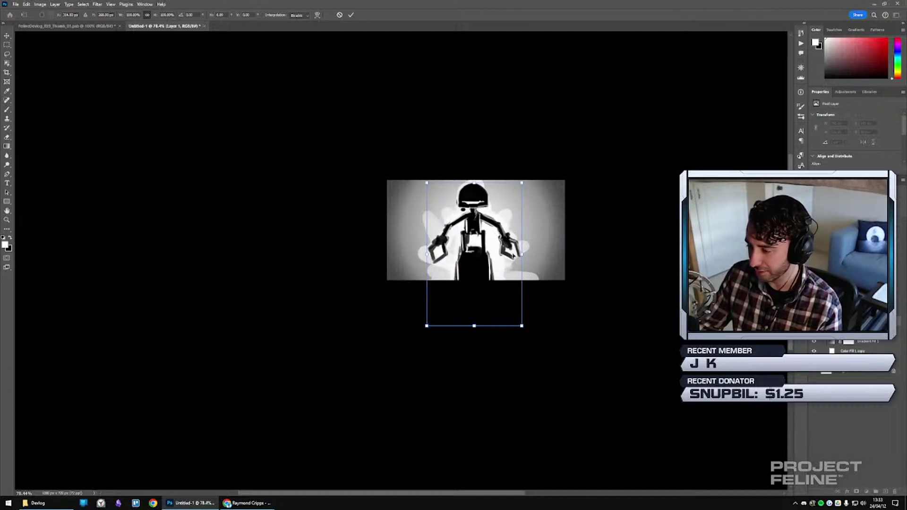
Try moving the robot up, scaling it down to fit the frame and narrowing its bottom edge with Perspective.
left_click_drag(480, 239, 477, 201)
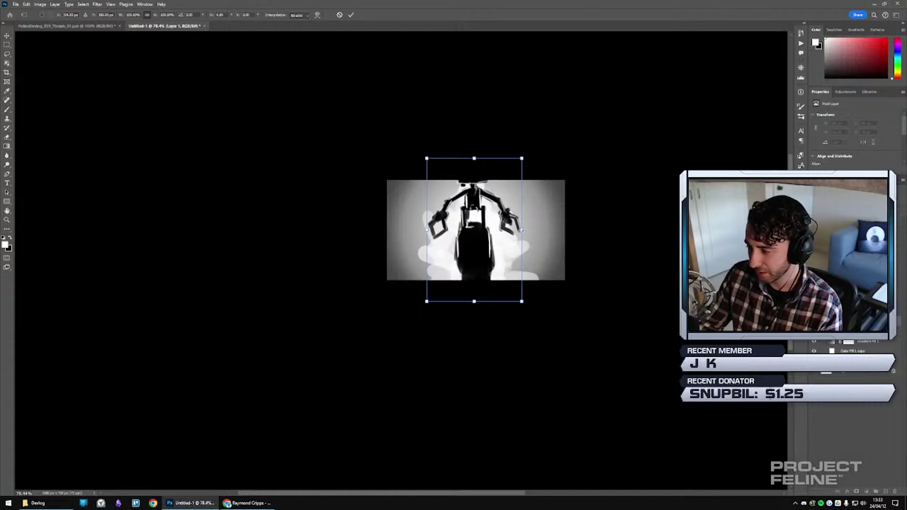
left_click_drag(521, 230, 502, 228)
right_click(480, 231)
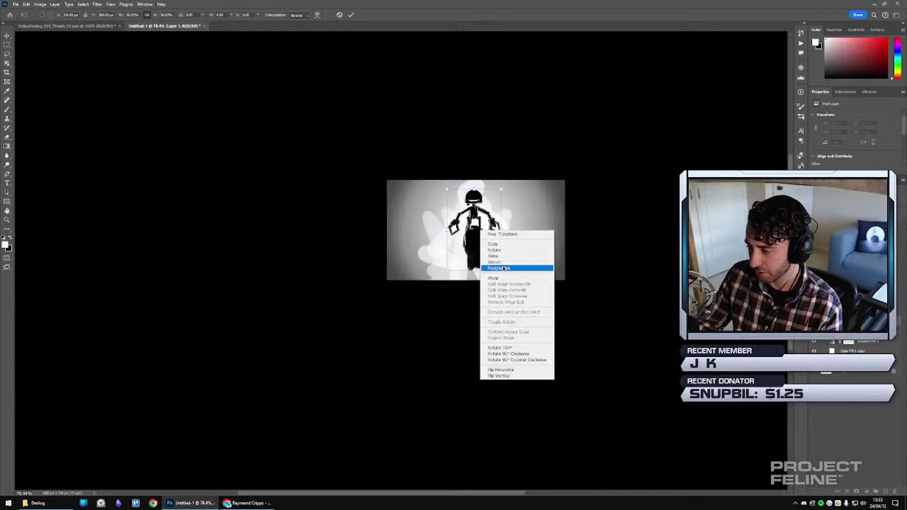
left_click(502, 268)
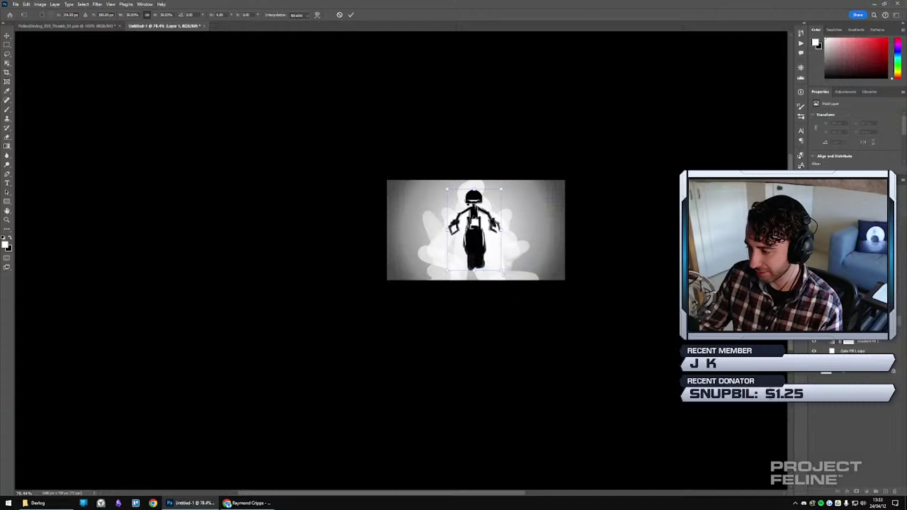
left_click_drag(503, 274, 496, 272)
Try shortening the tapered robot from its bottom edge with Free Transform, then leave the transform.
right_click(470, 233)
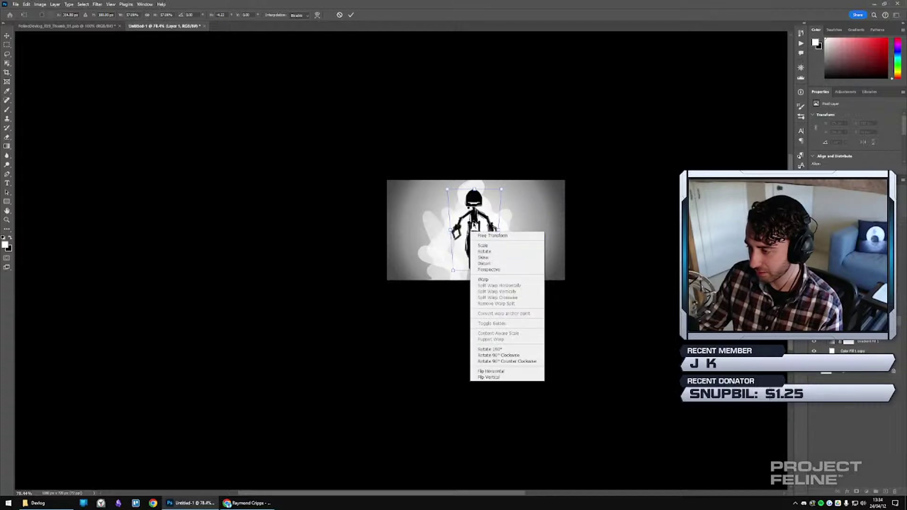
left_click(476, 236)
mouse_move(474, 270)
left_mouse_down()
mouse_move(474, 251)
mouse_move(473, 263)
left_mouse_up()
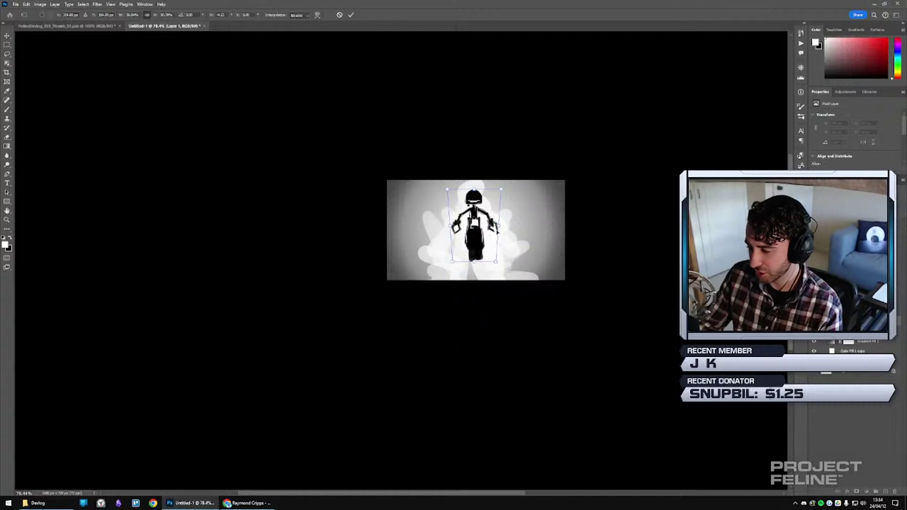
key("ctrl+z")
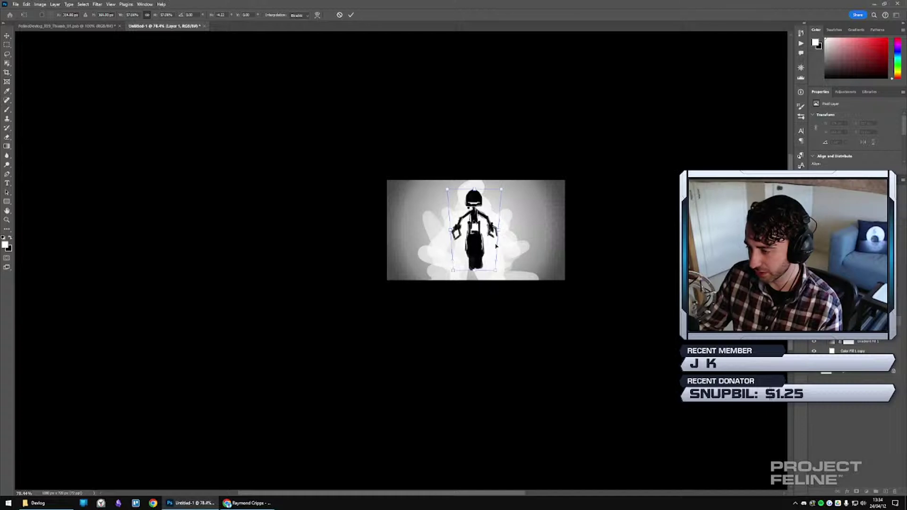
mouse_move(501, 229)
left_mouse_down()
mouse_move(499, 260)
mouse_move(512, 262)
left_mouse_up()
key("Return")
key("b")
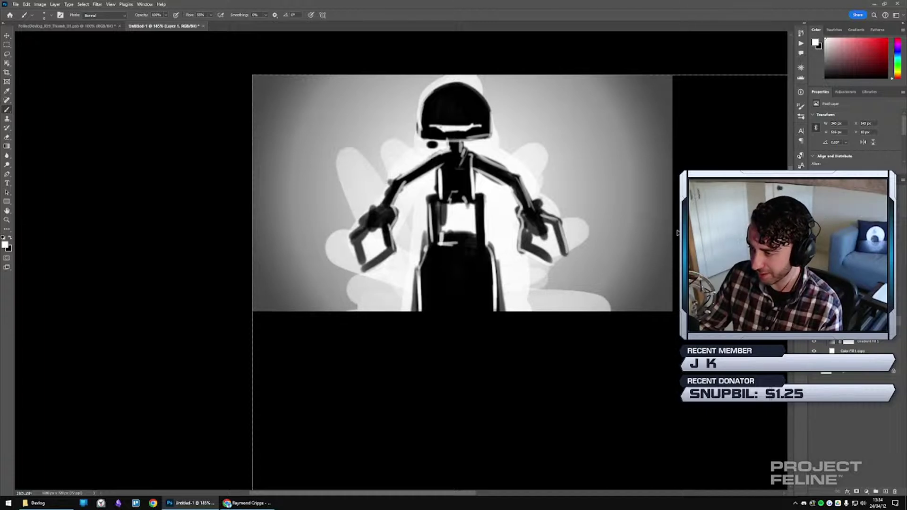
Scale the robot layer down proportionally so the whole figure fits inside the frame, keeping its head near the top.
key("ctrl+t")
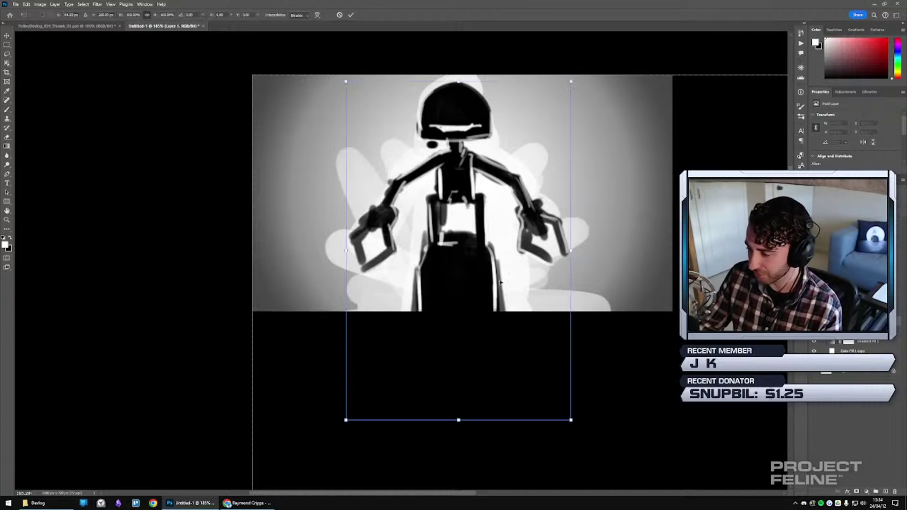
scroll(484, 381, "down", 1)
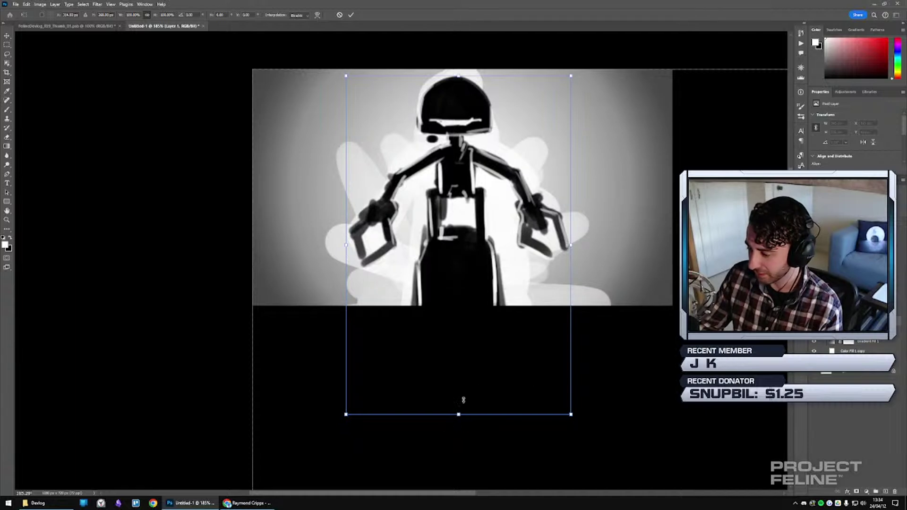
mouse_move(463, 400)
left_mouse_down()
mouse_move(477, 255)
mouse_move(469, 305)
mouse_move(491, 292)
left_mouse_up()
key("Return")
key("b")
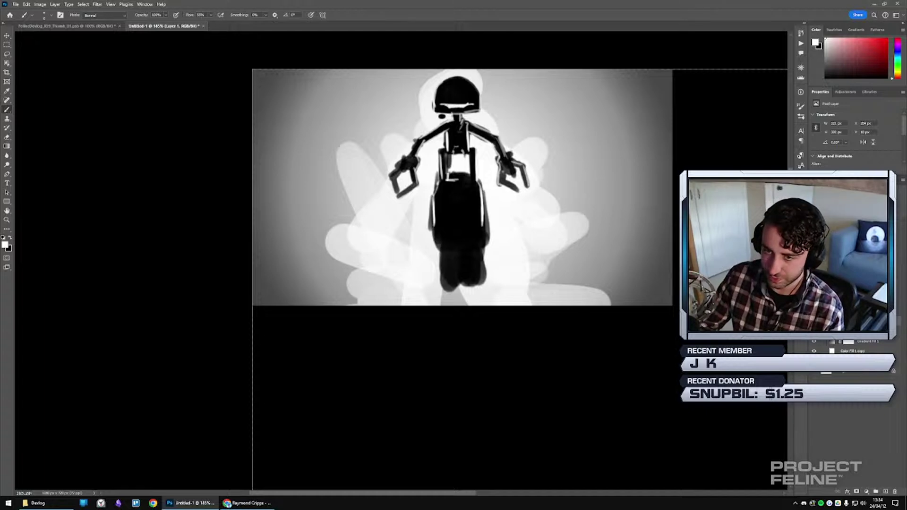
Marquee-select the robot's lower body, then shorten it from the bottom edge and narrow it slightly with Free Transform.
left_click(7, 44)
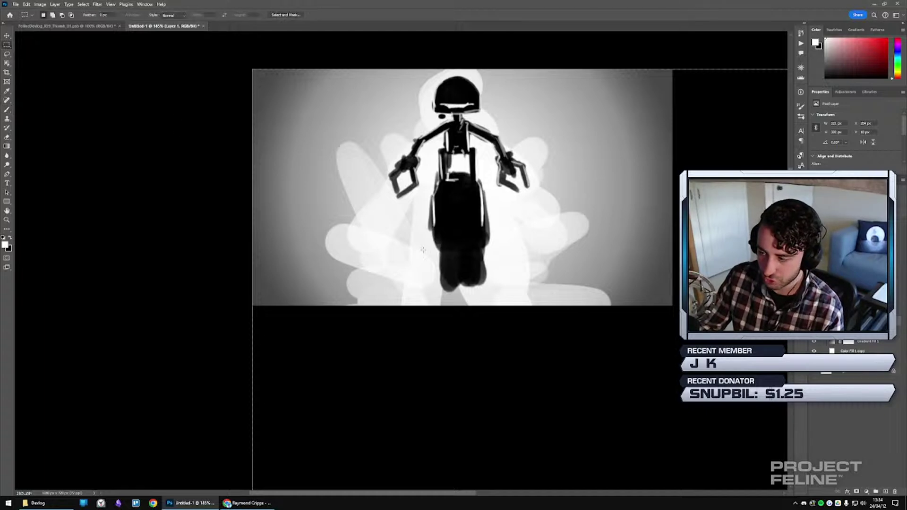
left_click_drag(409, 309, 491, 178)
key("ctrl+t")
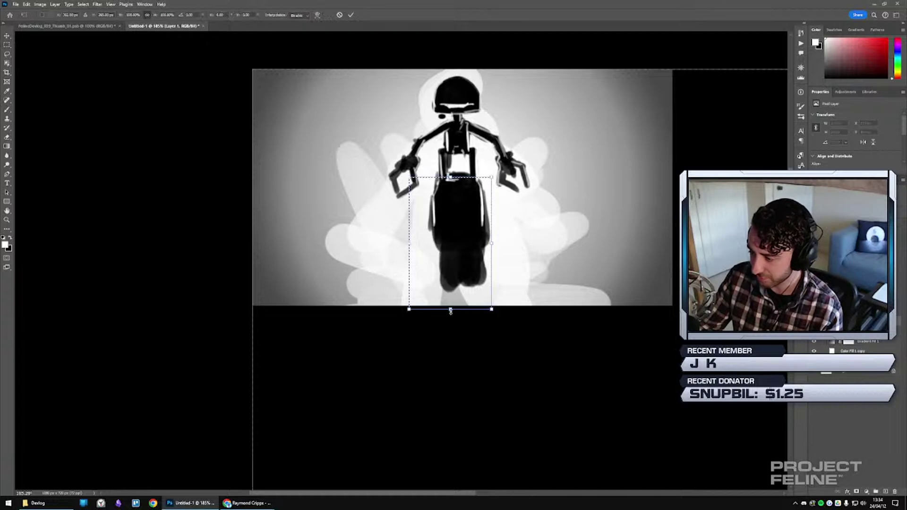
left_click_drag(450, 309, 450, 258)
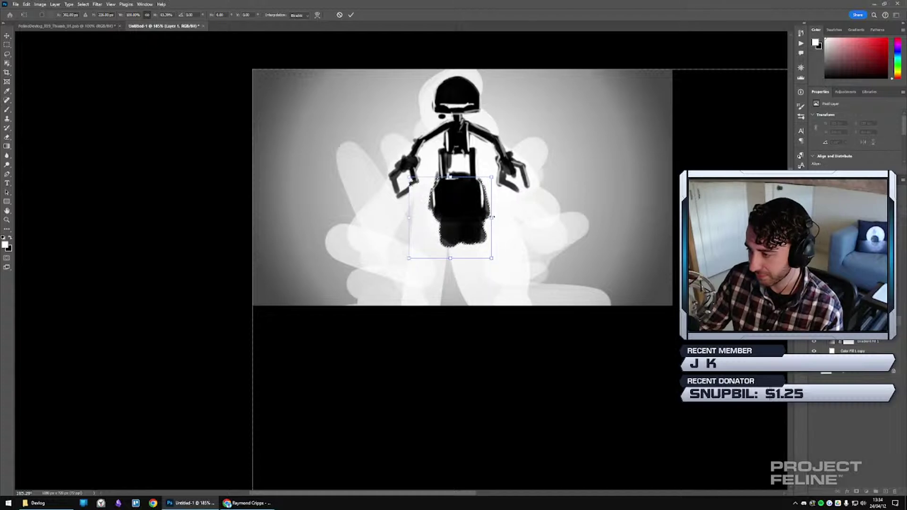
left_click_drag(491, 217, 487, 217)
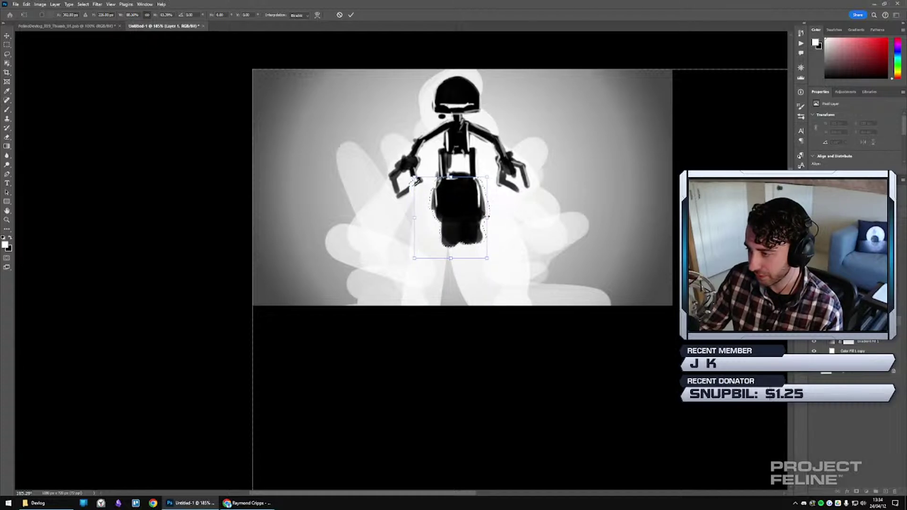
key("Return")
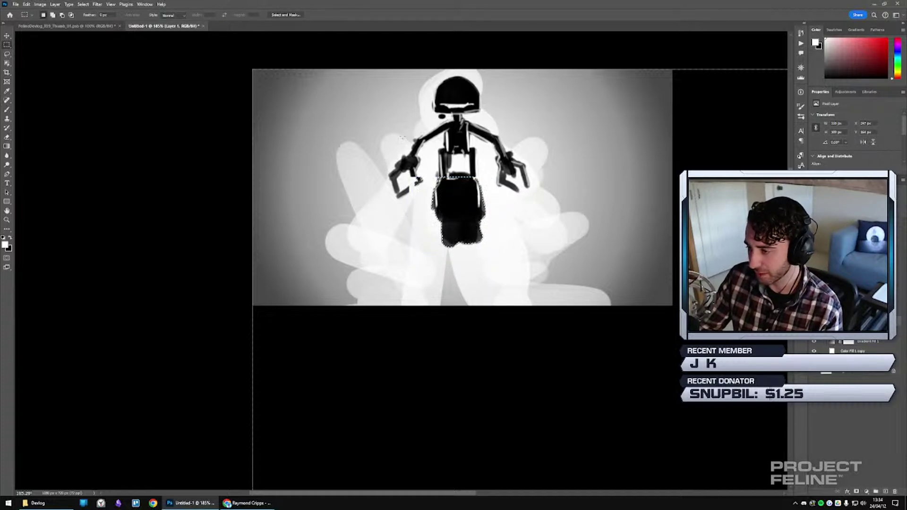
left_click_drag(410, 131, 428, 150)
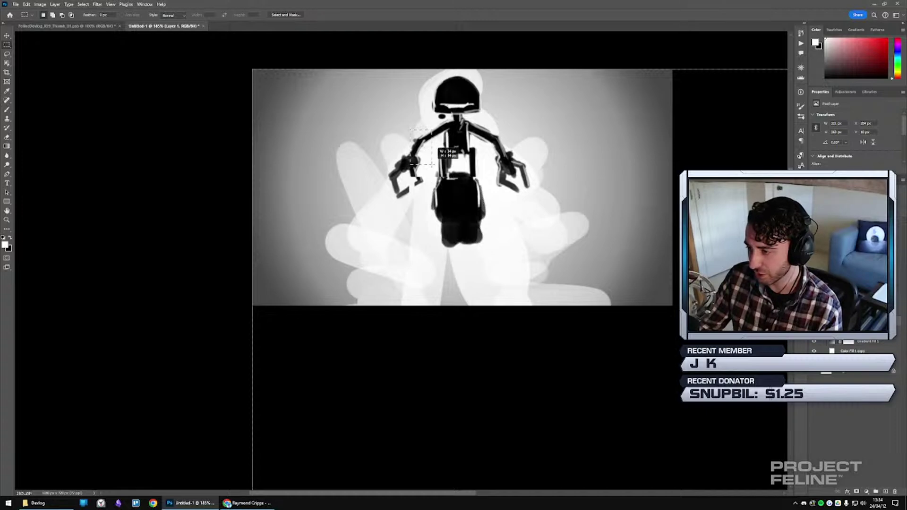
left_click_drag(334, 121, 423, 209)
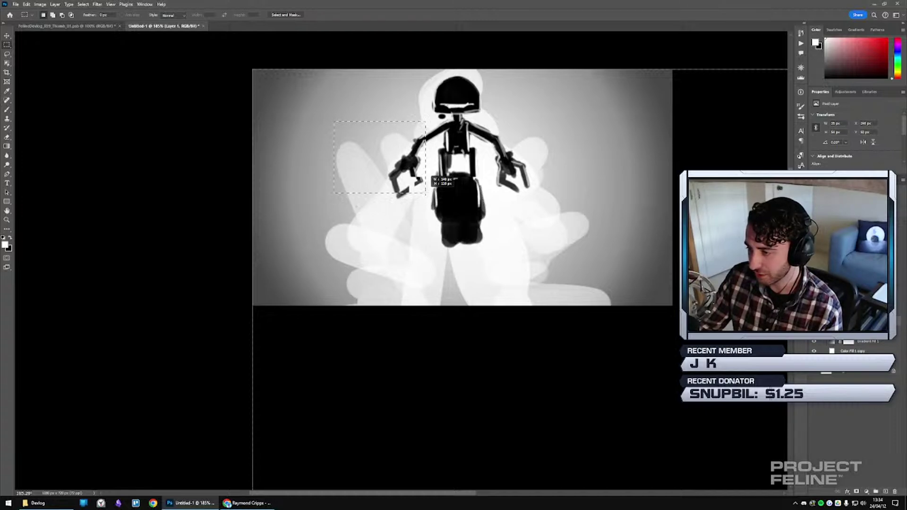
key("ctrl+j")
left_click(416, 181)
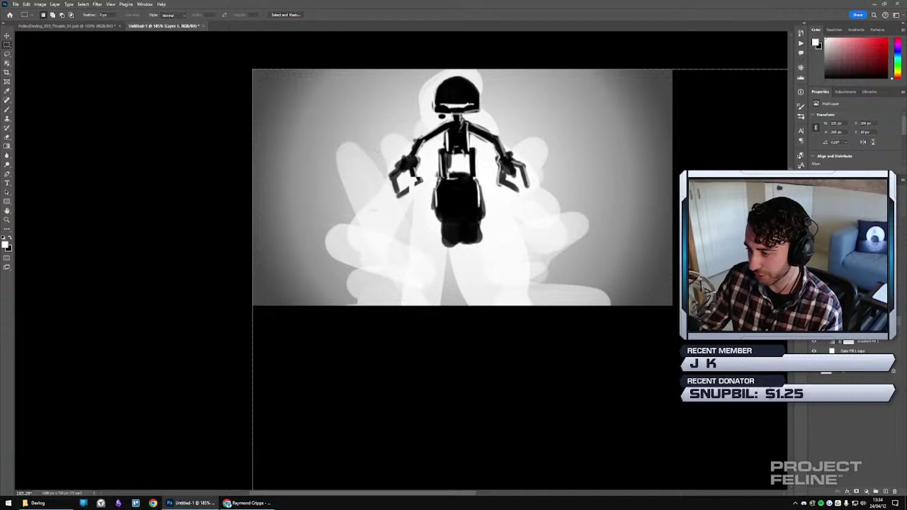
left_click_drag(390, 209, 431, 126)
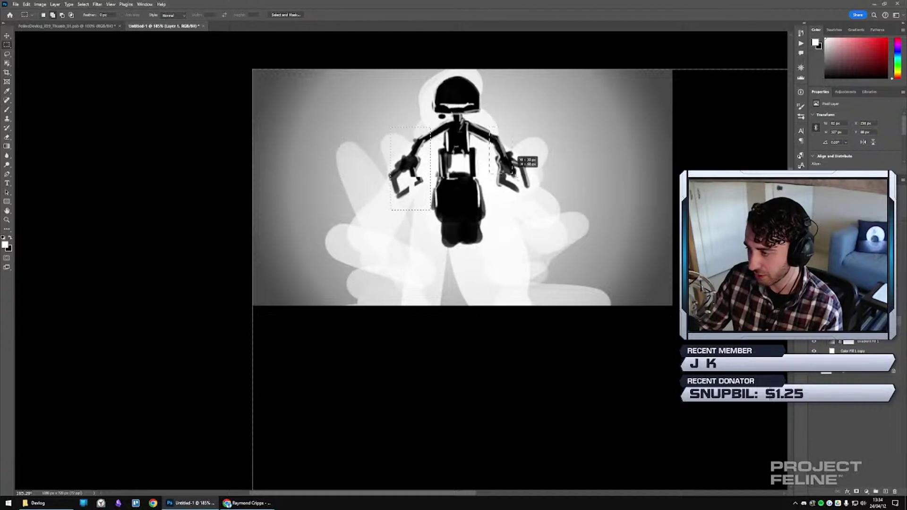
key("ctrl+t")
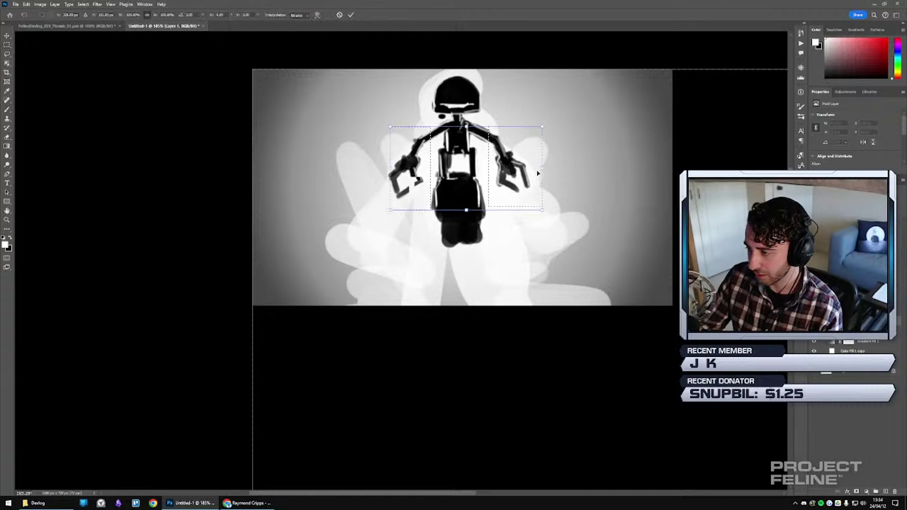
left_click_drag(540, 168, 547, 168)
key("ctrl+z")
left_click_drag(418, 109, 390, 176)
key("ctrl+z")
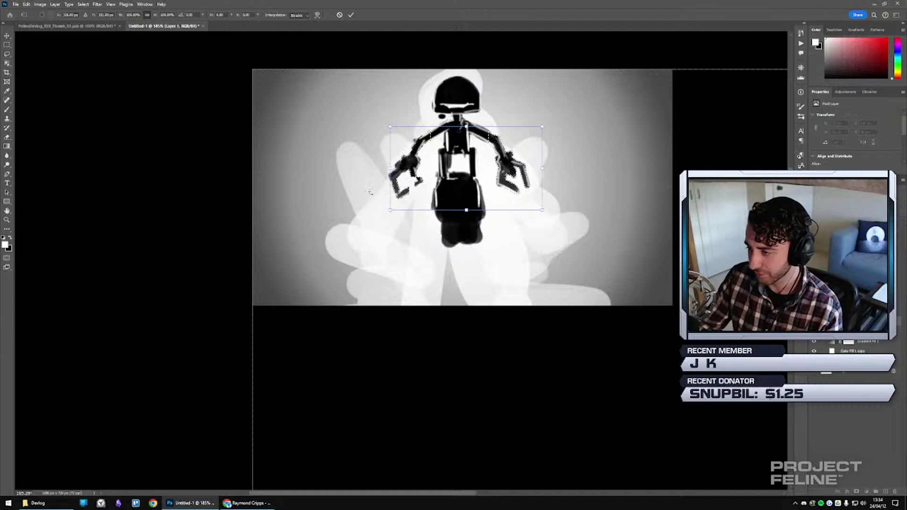
key("Escape")
Select the robot's left-hand arm below the shoulder and enlarge it proportionally to about 123% around its centre.
left_click_drag(375, 128, 427, 206)
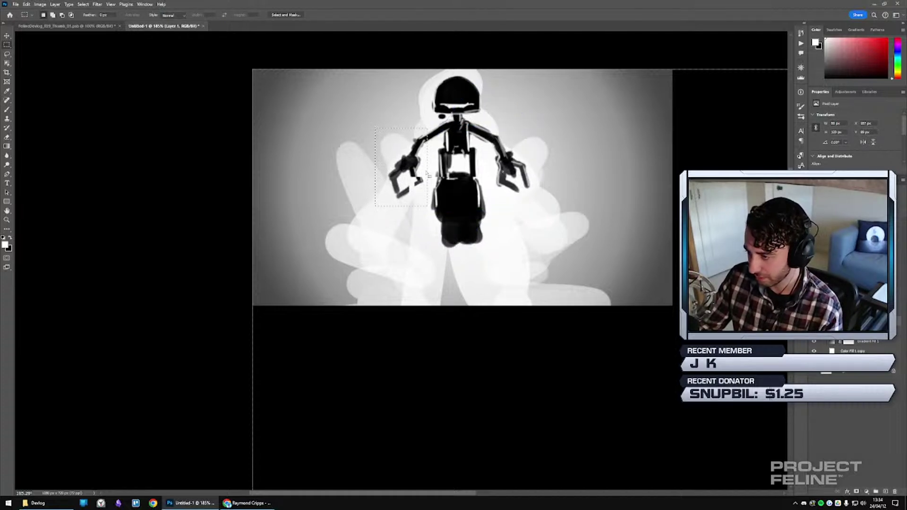
key("ctrl+t")
left_click_drag(426, 167, 433, 167)
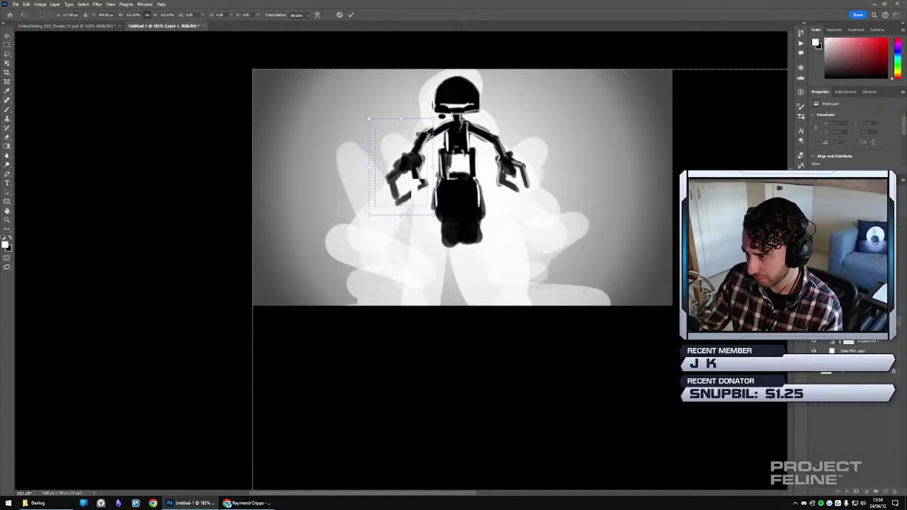
key("Return")
Select the robot's right-hand arm below the shoulder and enlarge it slightly around its centre.
key("m")
mouse_move(486, 137)
left_mouse_down()
mouse_move(543, 189)
mouse_move(551, 211)
left_mouse_up()
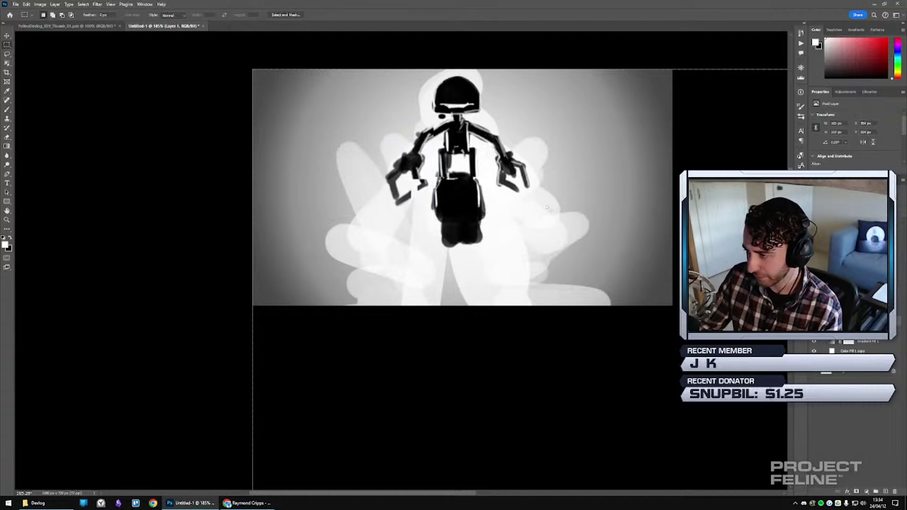
key("ctrl+t")
left_click_drag(553, 177, 558, 180)
key("Return")
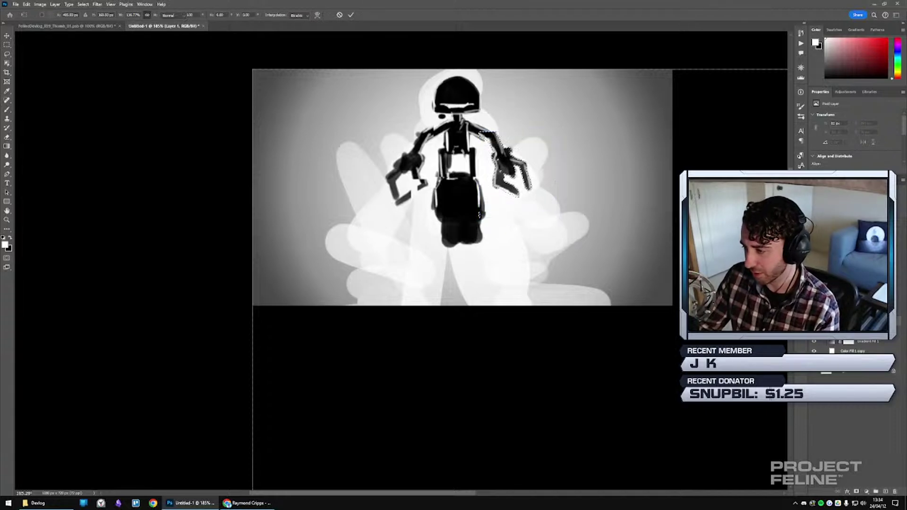
Reselect the enlarged left-hand arm and scale it back down slightly.
left_click_drag(368, 135, 433, 209)
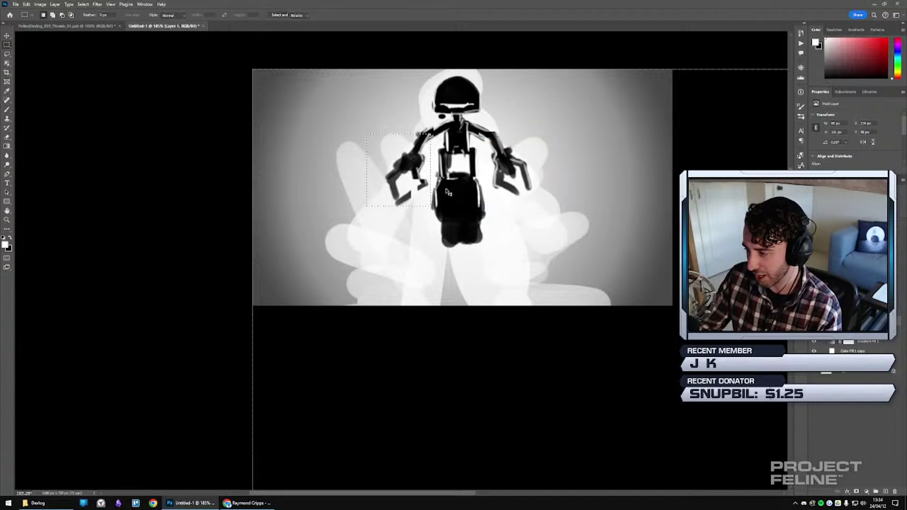
key("ctrl+t")
left_click_drag(431, 169, 428, 170)
key("Return")
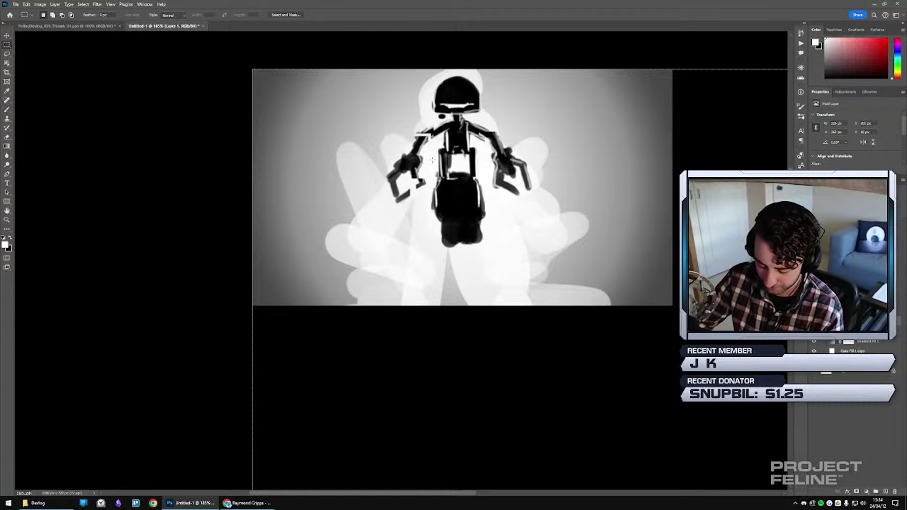
Touch up the broken seam on the left-hand upper arm with small brush strokes, finishing in black.
key("p")
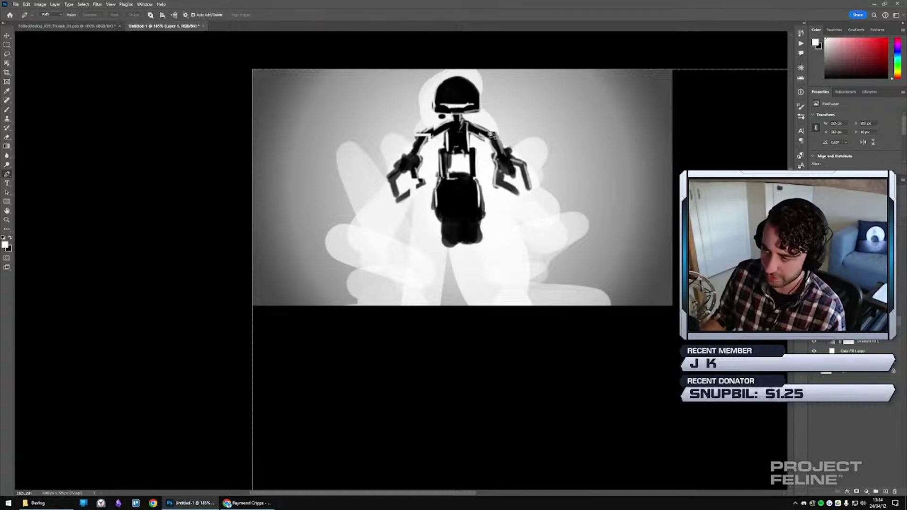
key("b")
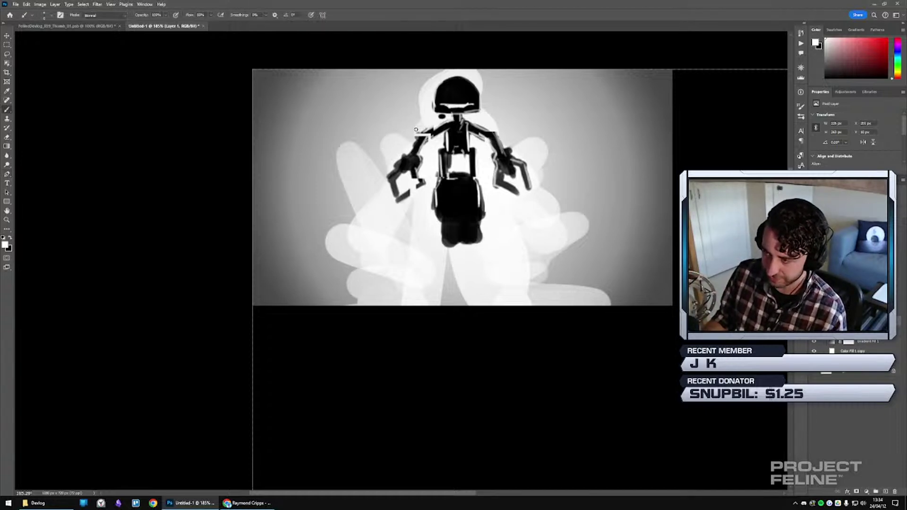
left_click_drag(416, 132, 424, 136)
key("x")
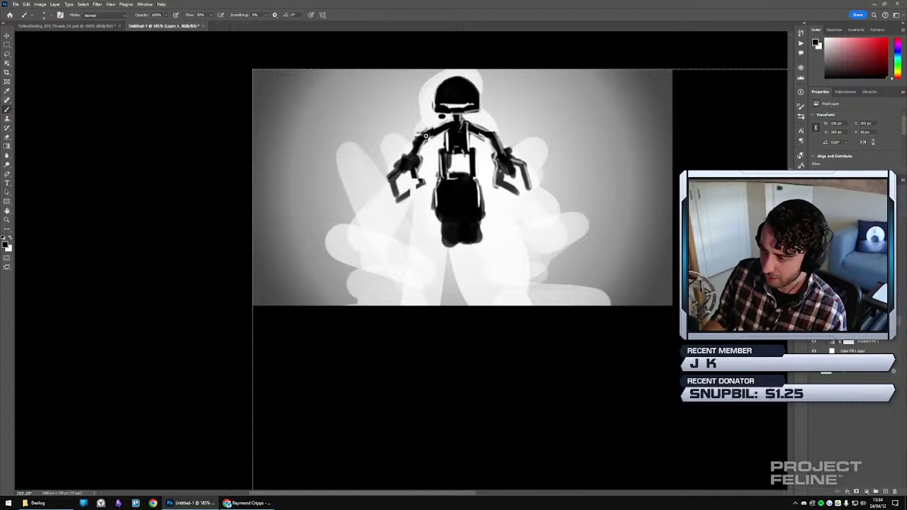
key("ctrl+z")
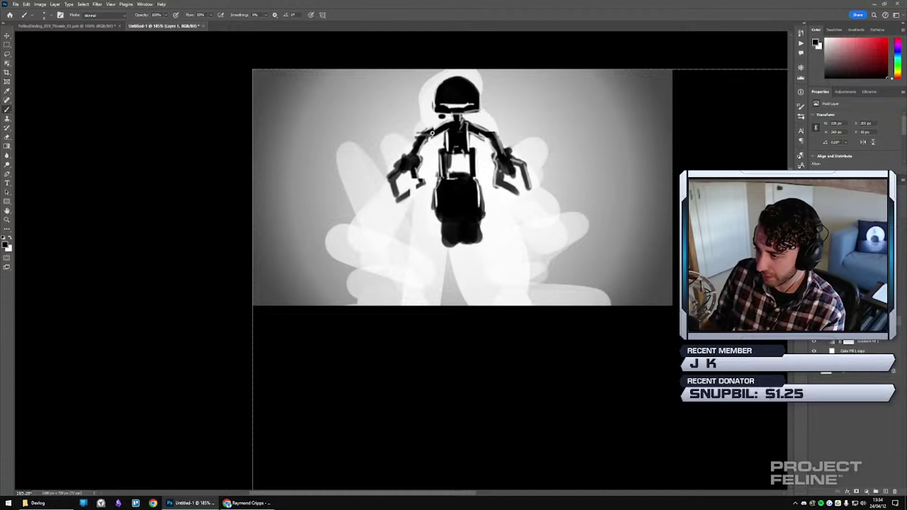
left_click_drag(429, 137, 426, 134)
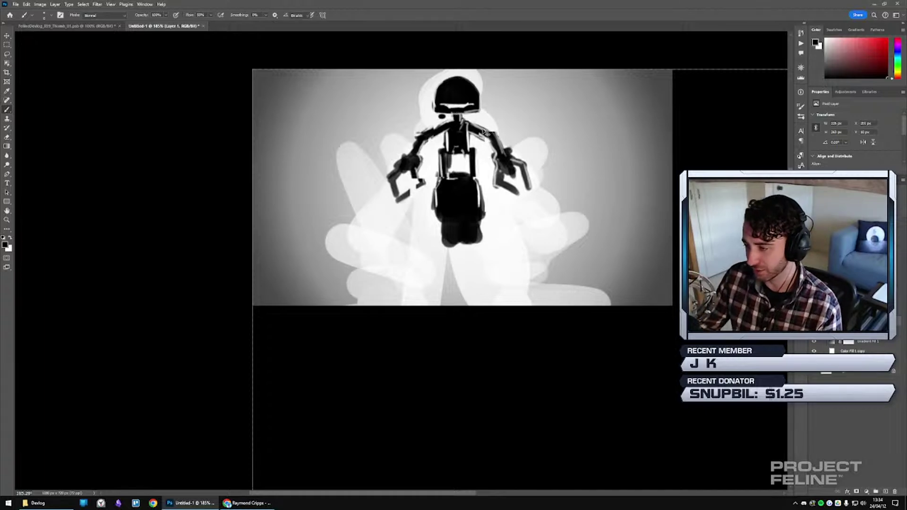
Enlarge the whole robot, move it down so its base runs past the frame, and rotate it very slightly clockwise.
key("ctrl+t")
left_click_drag(535, 165, 535, 205)
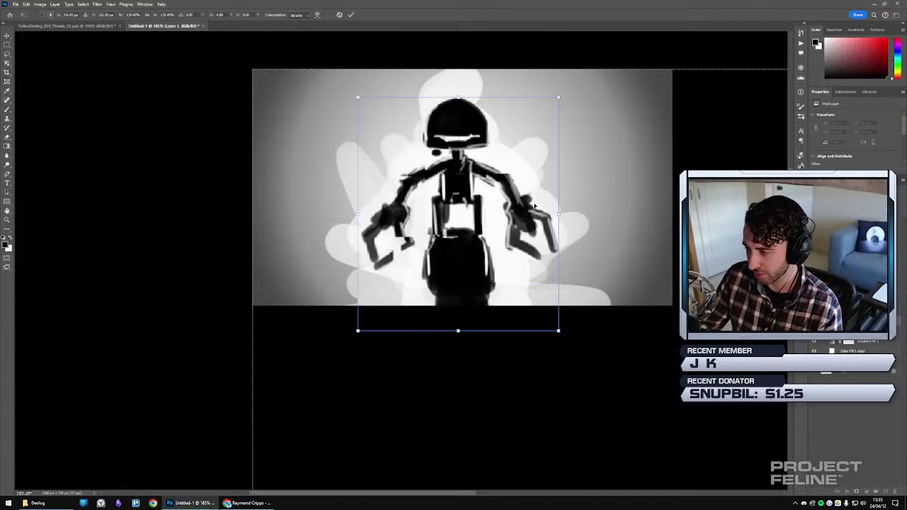
left_click_drag(580, 147, 578, 149)
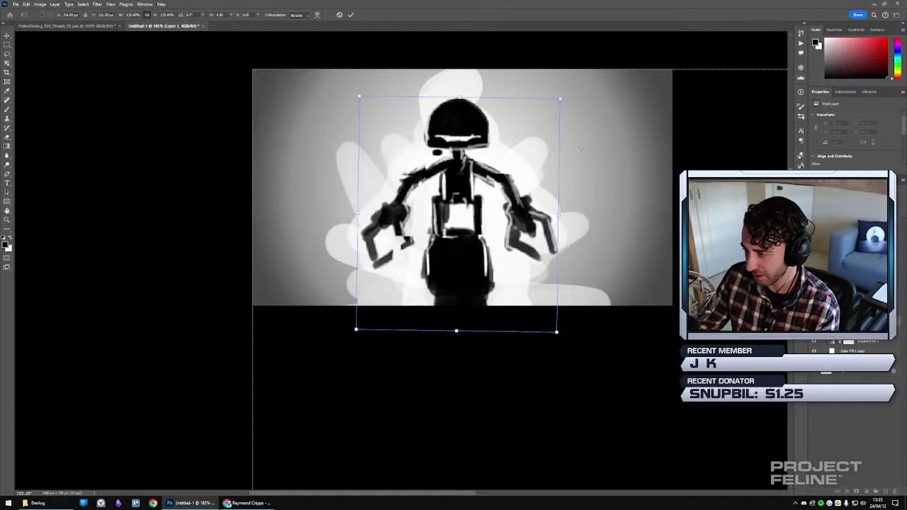
key("Return")
Lasso the left-hand forearm and claw, scale them to about 65% width and 87% height, then deselect.
key("b")
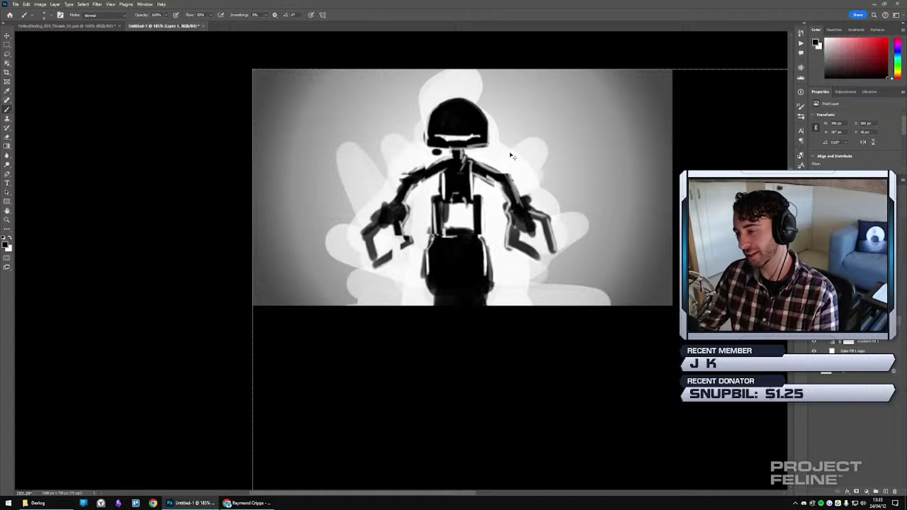
mouse_move(446, 167)
left_mouse_down()
mouse_move(384, 189)
mouse_move(453, 197)
left_mouse_up()
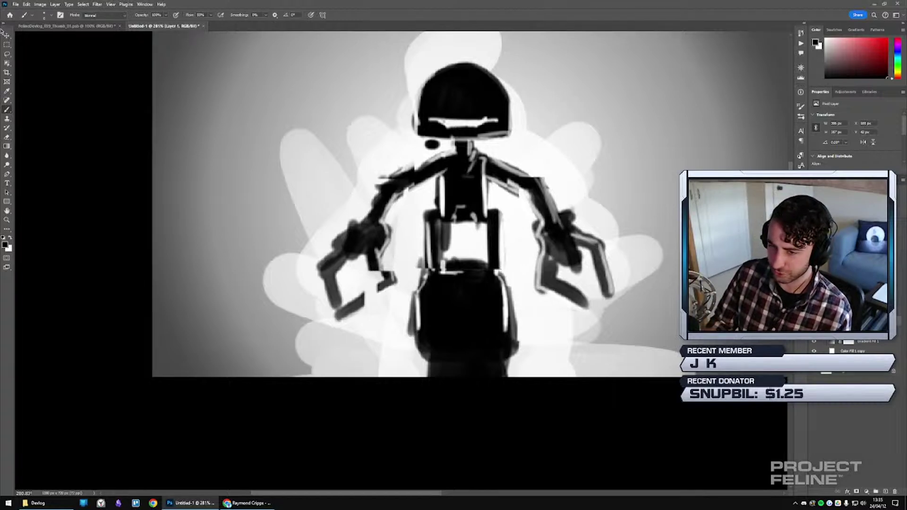
left_click(7, 54)
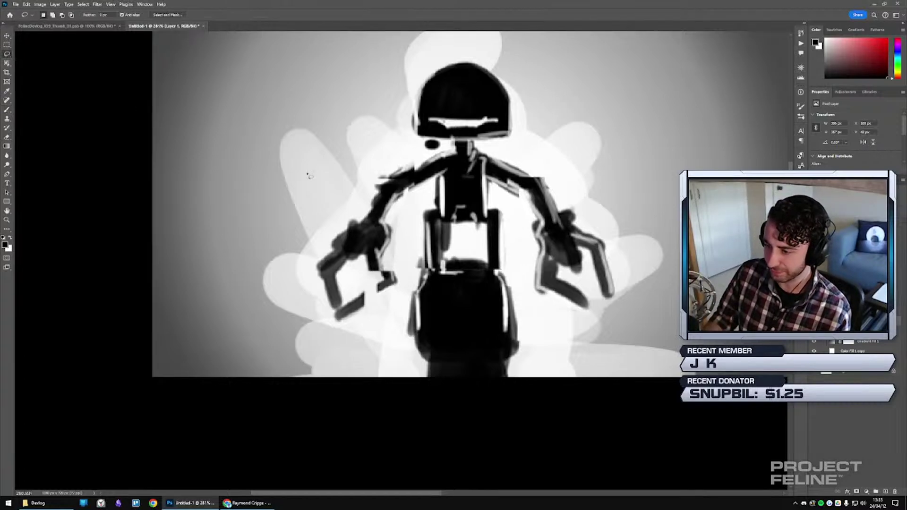
mouse_move(417, 267)
left_mouse_down()
mouse_move(402, 272)
mouse_move(374, 202)
mouse_move(326, 349)
mouse_move(345, 295)
left_mouse_up()
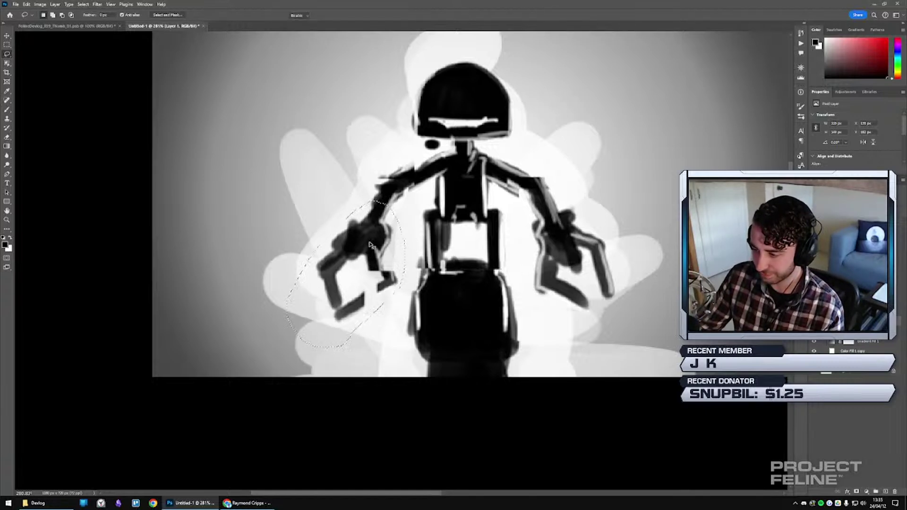
key("ctrl+t")
left_click_drag(407, 274, 385, 255)
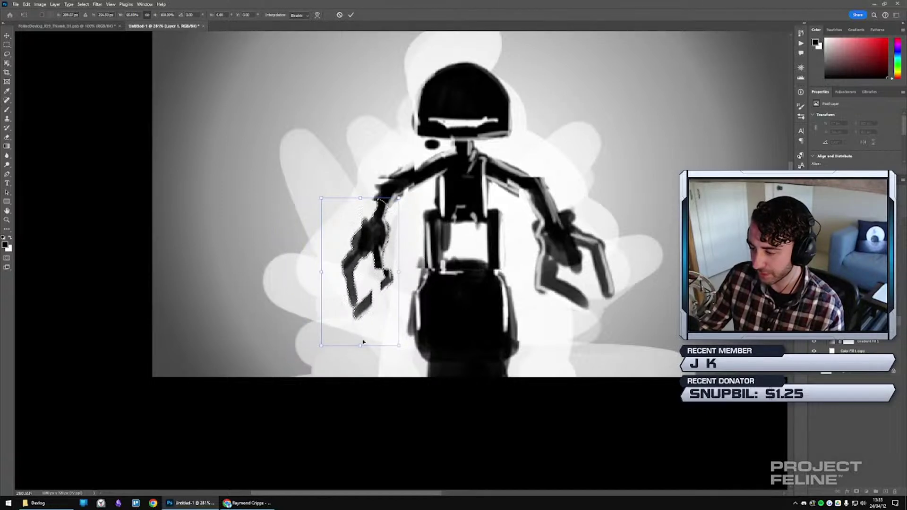
left_click_drag(362, 341, 365, 326)
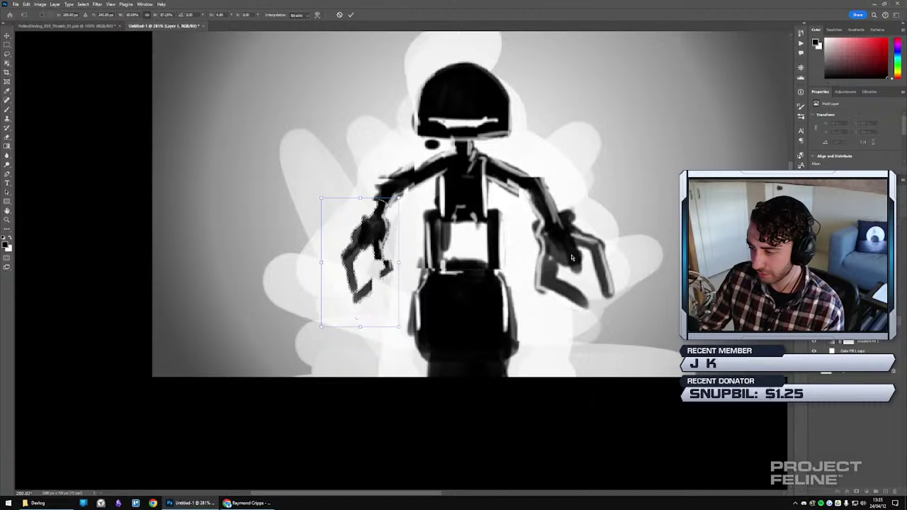
key("Return")
key("ctrl+d")
Lasso the right-hand forearm and claw, scale them to about 68% width and 88% height, and shift them inward.
key("l")
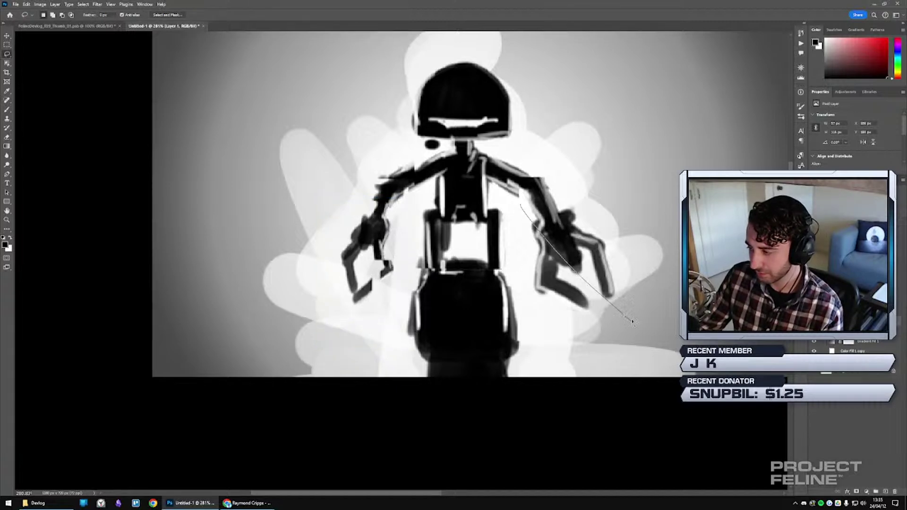
mouse_move(632, 322)
left_mouse_down()
mouse_move(524, 293)
mouse_move(501, 255)
mouse_move(655, 246)
mouse_move(653, 283)
left_mouse_up()
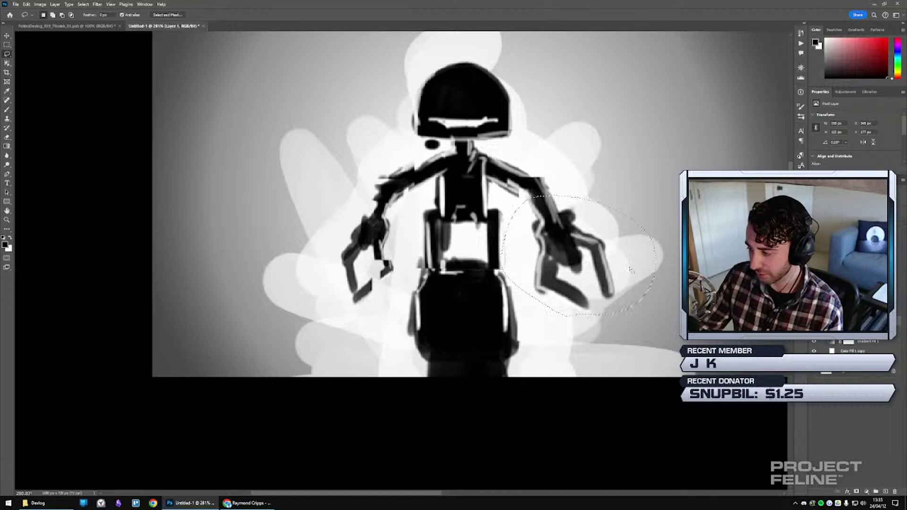
key("ctrl+t")
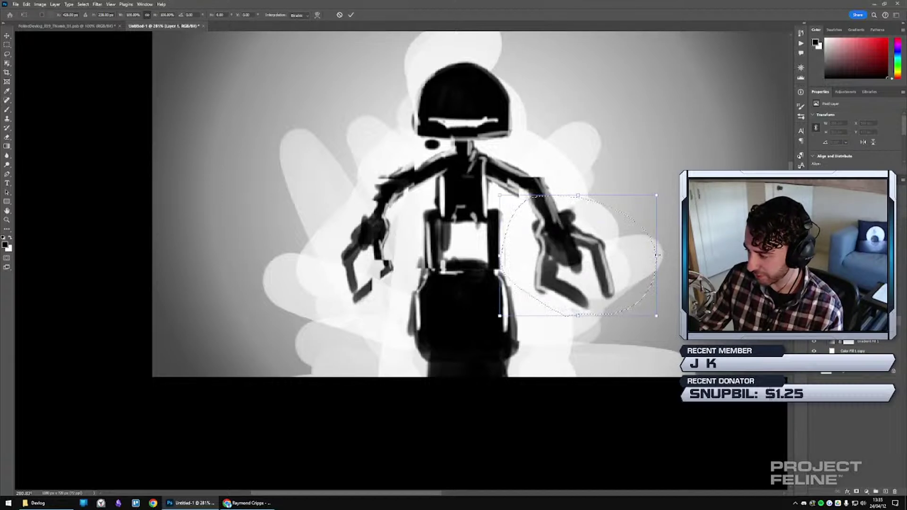
left_click_drag(658, 255, 609, 239)
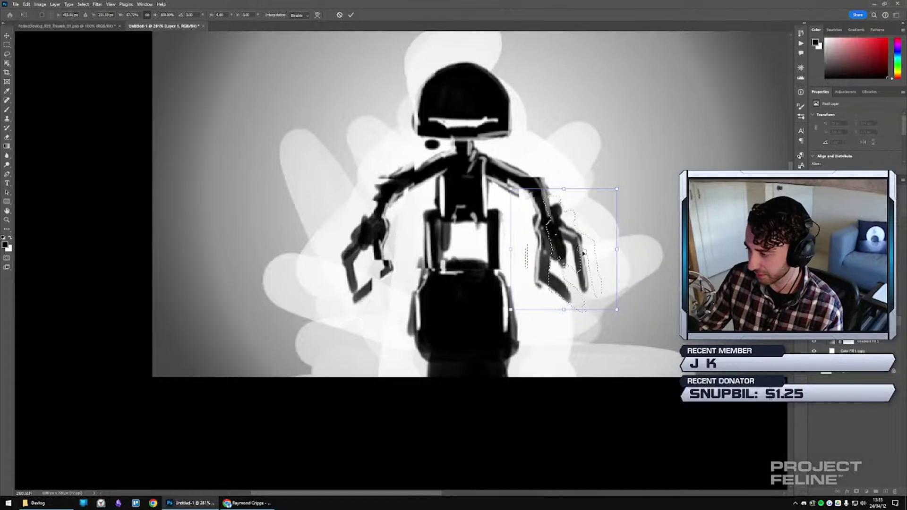
left_click_drag(563, 309, 562, 296)
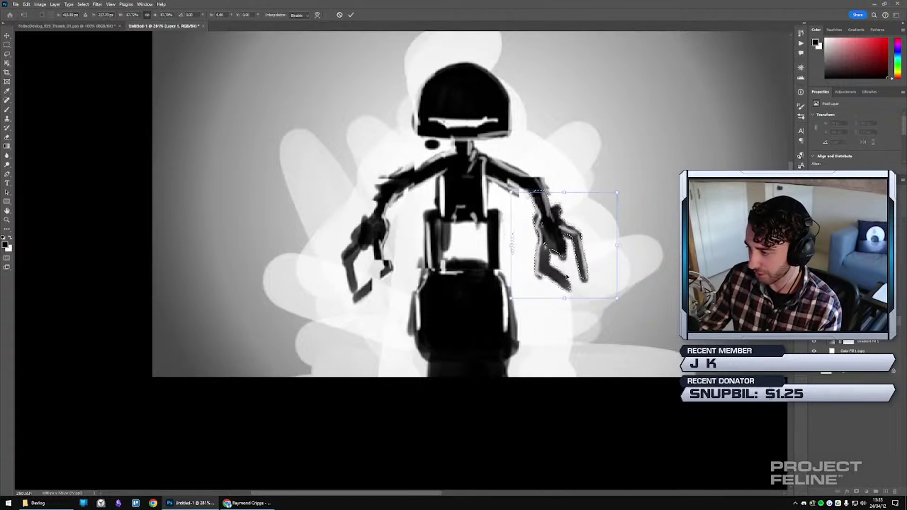
key("Return")
key("l")
left_click(567, 276)
left_click_drag(558, 271, 433, 232)
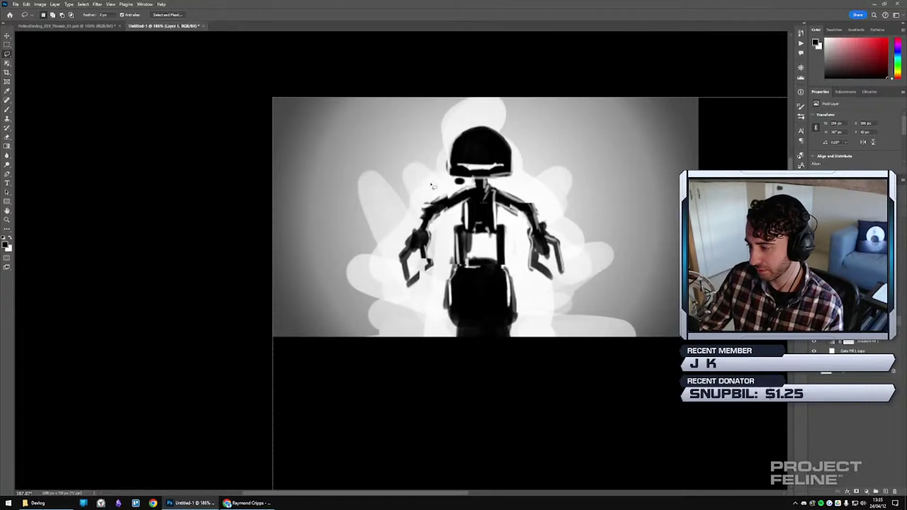
Lasso the left-hand lower arm and claw and nudge them slightly inward toward the robot's body.
mouse_move(419, 202)
left_mouse_down()
mouse_move(443, 280)
mouse_move(374, 261)
mouse_move(390, 208)
mouse_move(410, 189)
left_mouse_up()
key("ctrl+t")
left_click_drag(443, 232, 451, 230)
key("Return")
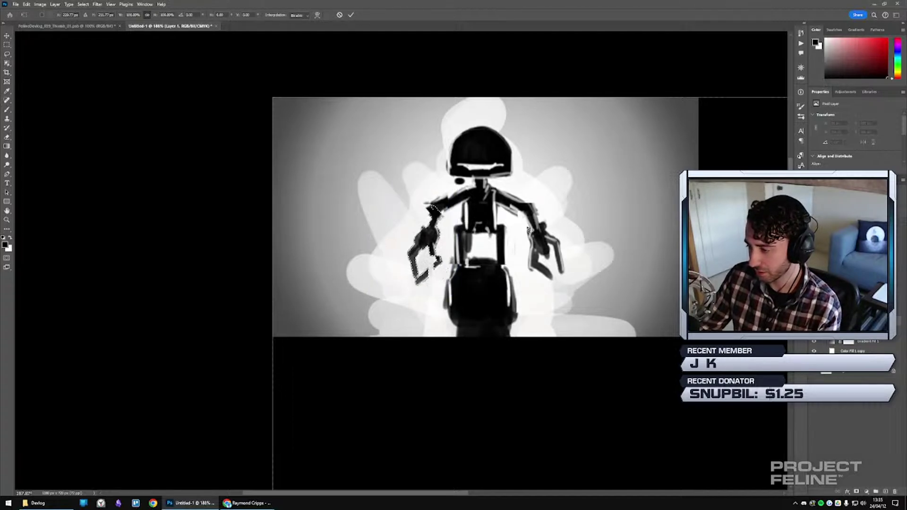
mouse_move(555, 290)
left_mouse_down()
mouse_move(524, 288)
mouse_move(543, 189)
mouse_move(585, 286)
left_mouse_up()
left_click_drag(551, 244, 546, 244)
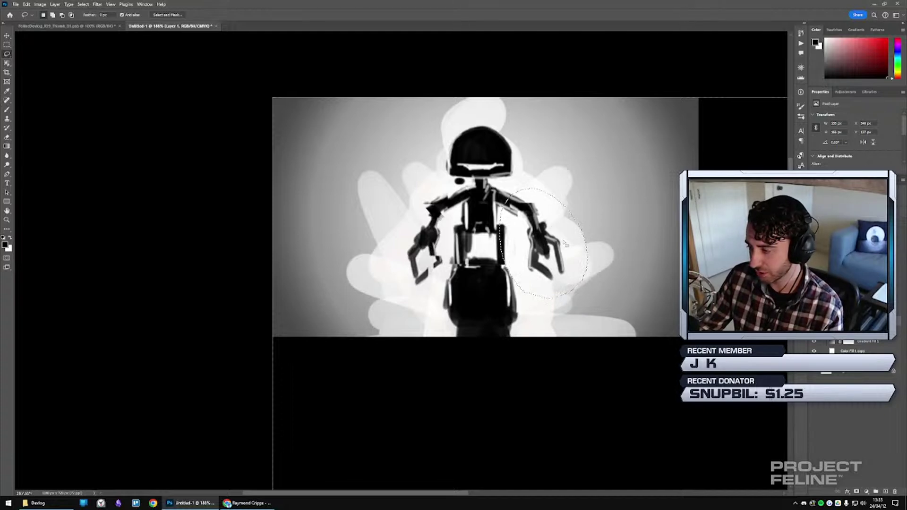
key("shift+Right")
left_click_drag(569, 242, 560, 242)
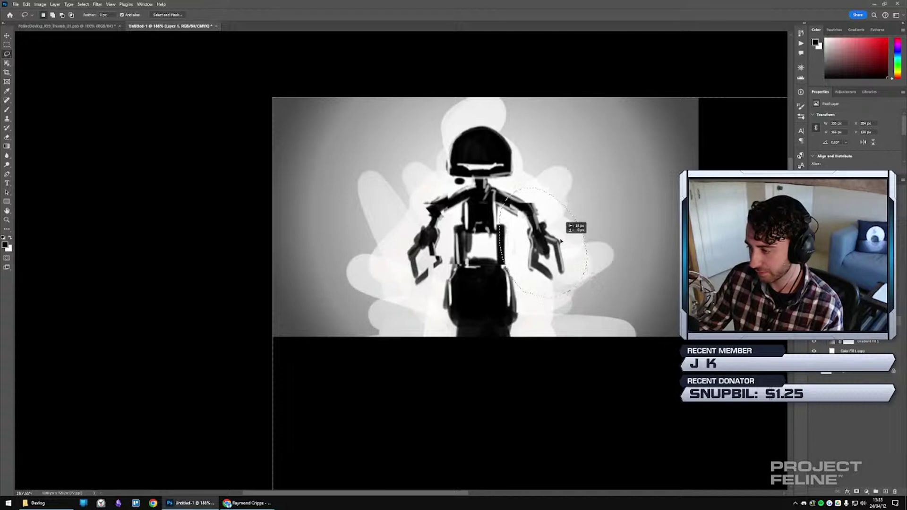
key("shift+Right")
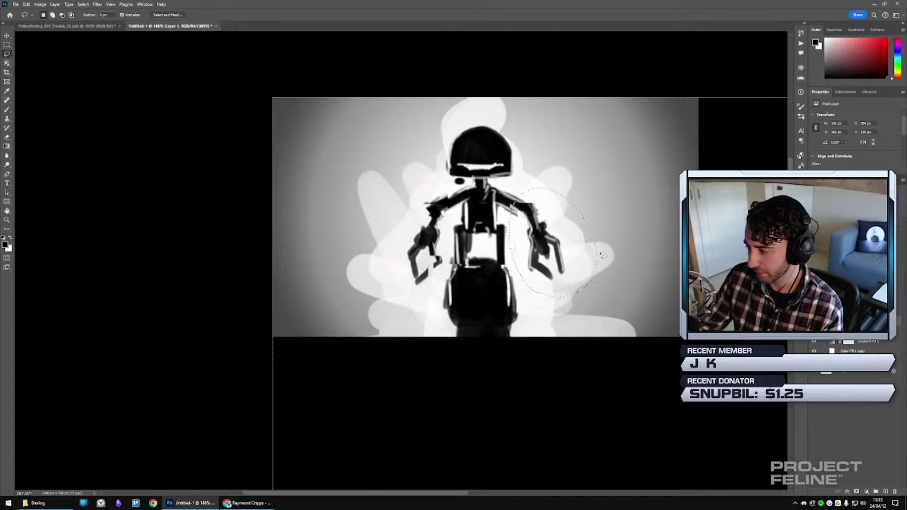
key("ctrl+t")
left_click_drag(557, 242, 548, 241)
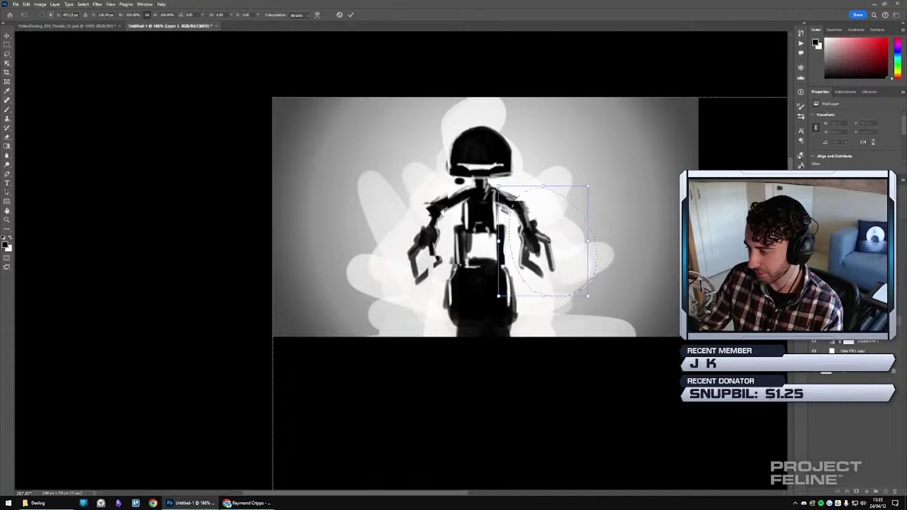
key("Escape")
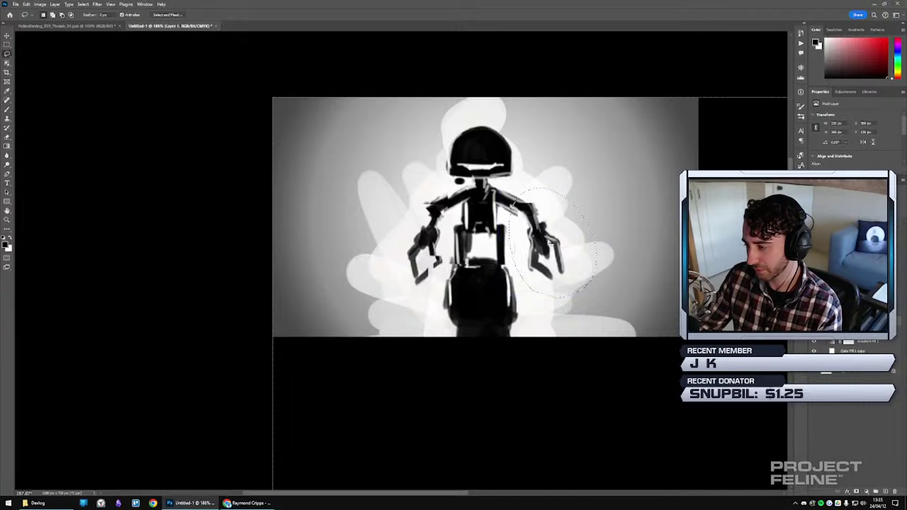
key("ctrl+d")
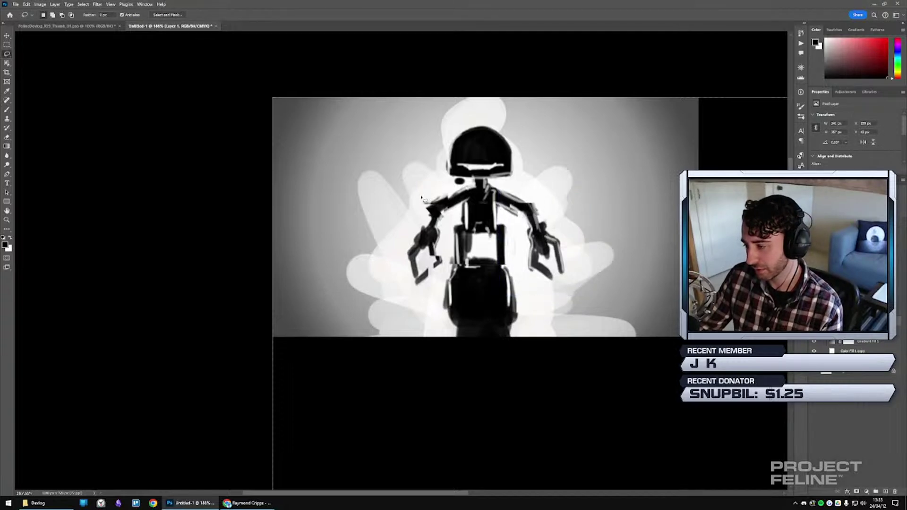
Lasso both lower arms with their claws, move them down together away from the upper arms, then deselect.
mouse_move(431, 186)
left_mouse_down()
mouse_move(449, 256)
mouse_move(404, 299)
mouse_move(393, 239)
mouse_move(419, 191)
left_mouse_up()
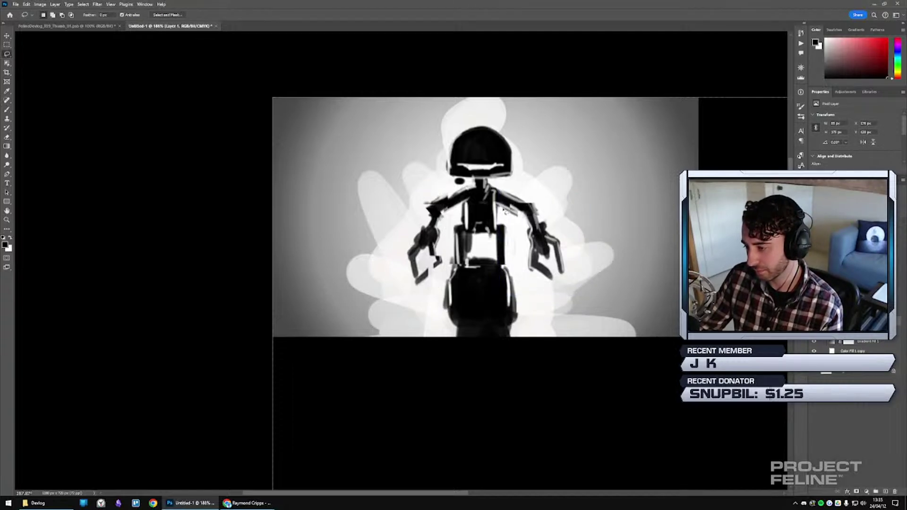
mouse_move(532, 196)
left_mouse_down()
mouse_move(543, 310)
mouse_move(591, 257)
mouse_move(533, 196)
left_mouse_up()
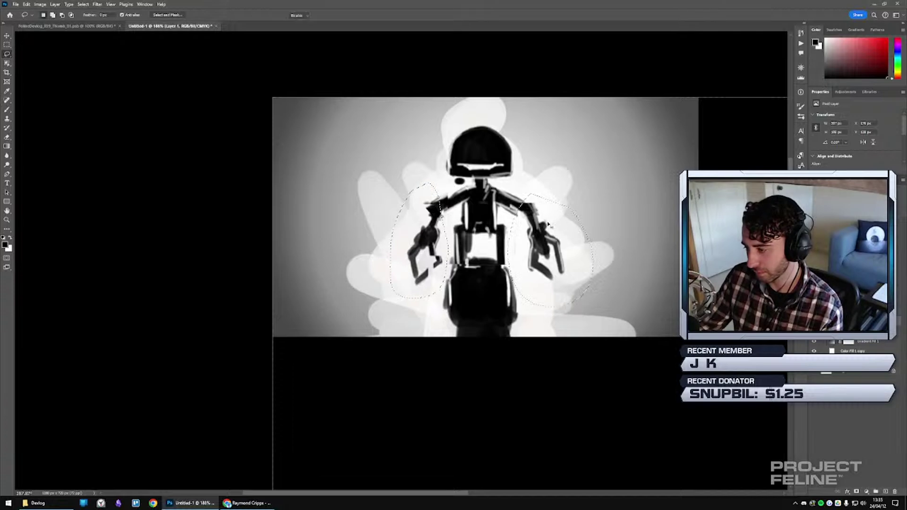
key("ctrl+t")
left_click_drag(547, 232, 584, 258)
key("Return")
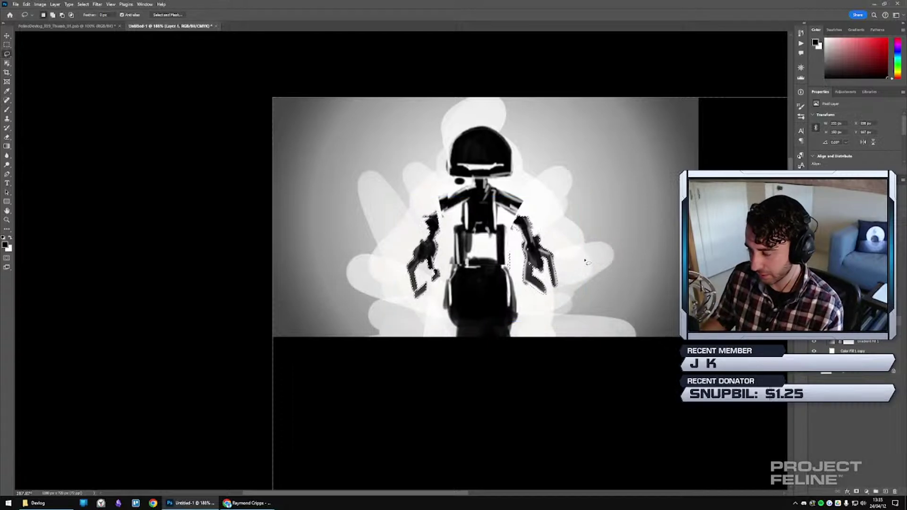
key("ctrl+d")
key("e")
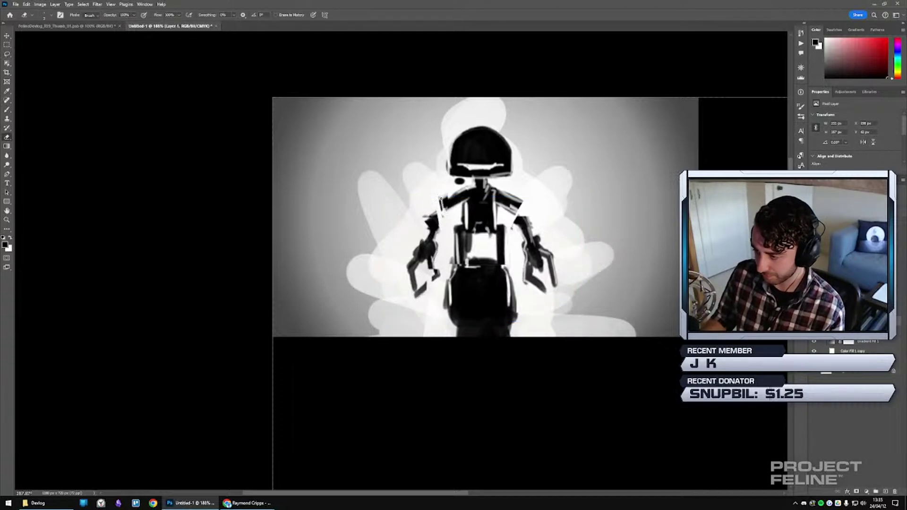